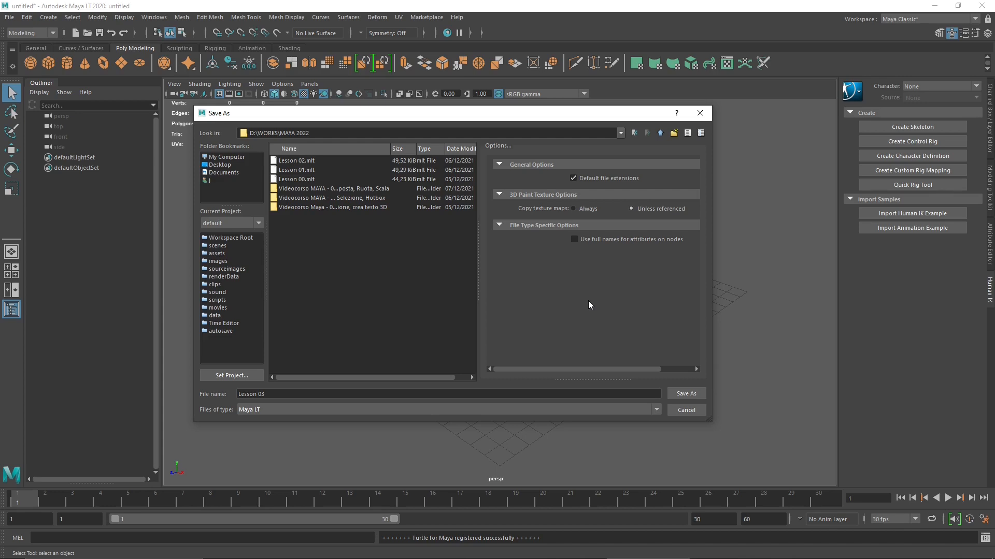
left_click_drag(430, 115, 438, 141)
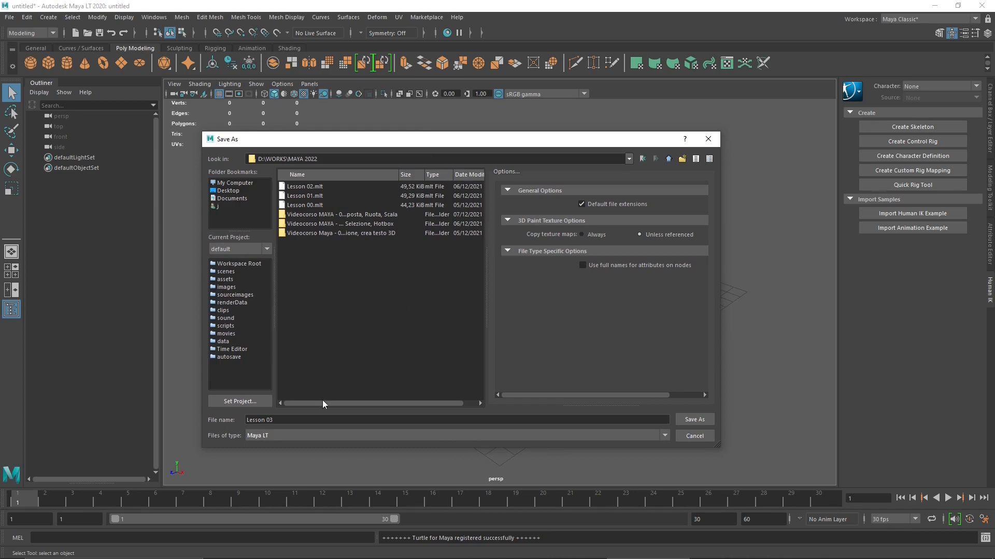
left_click(309, 421)
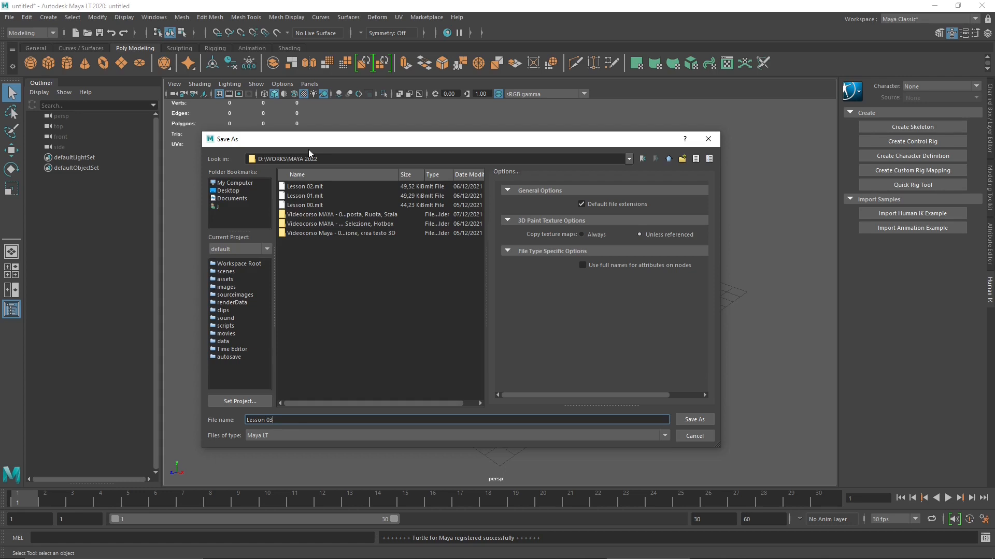
left_click_drag(320, 144, 318, 129)
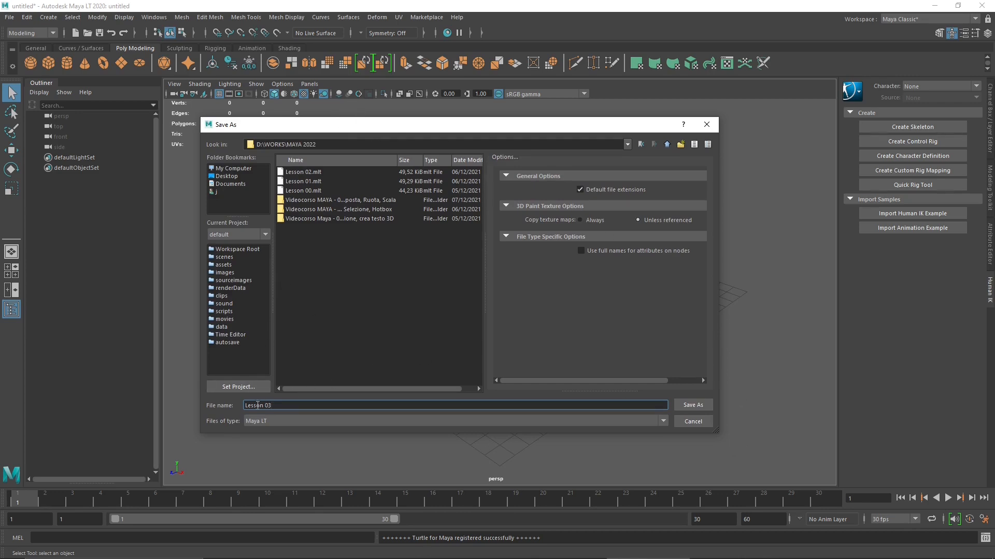
left_click(693, 422)
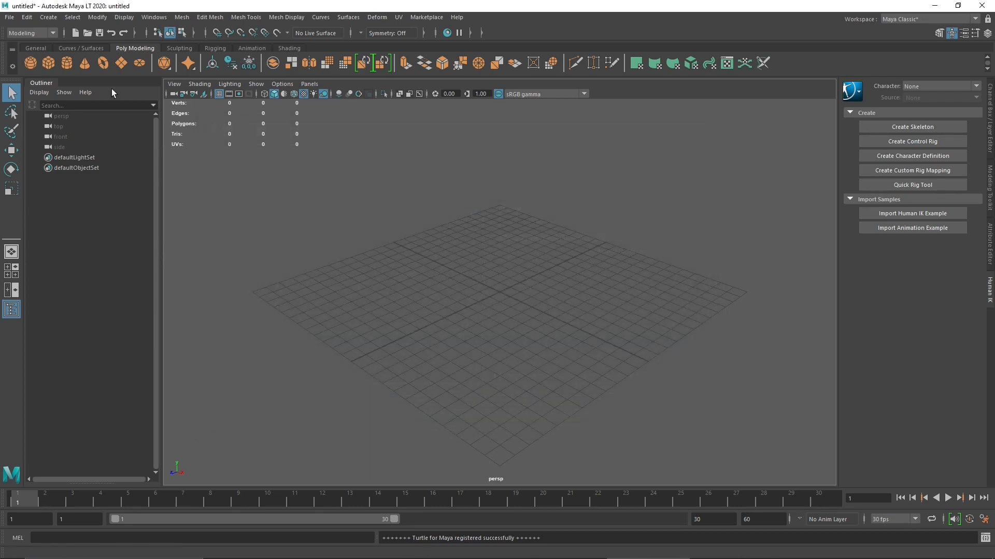
Prepare to save the scene under a new name, choosing the folder D:\WORKS\MAYA 2022 and the file name Lesson 03.
left_click(8, 18)
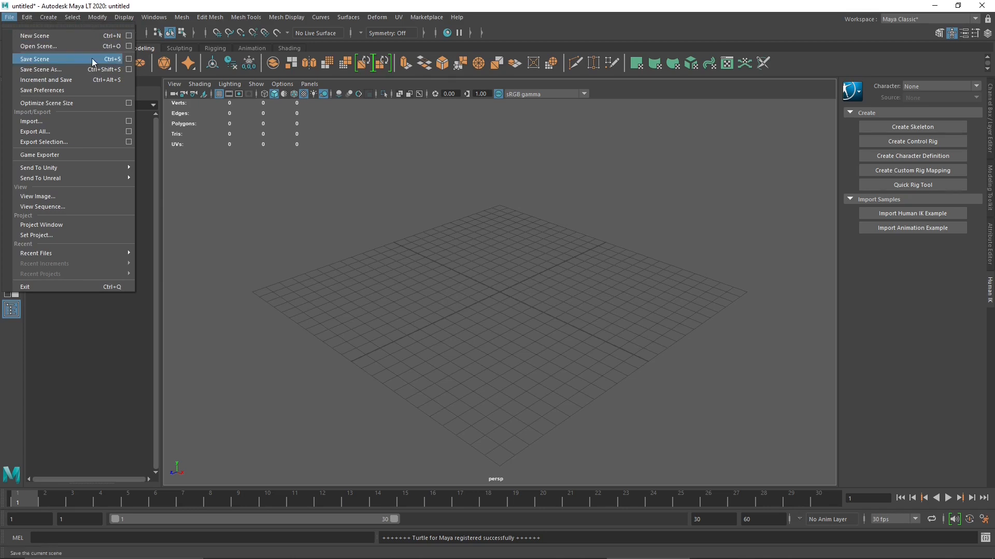
left_click(47, 70)
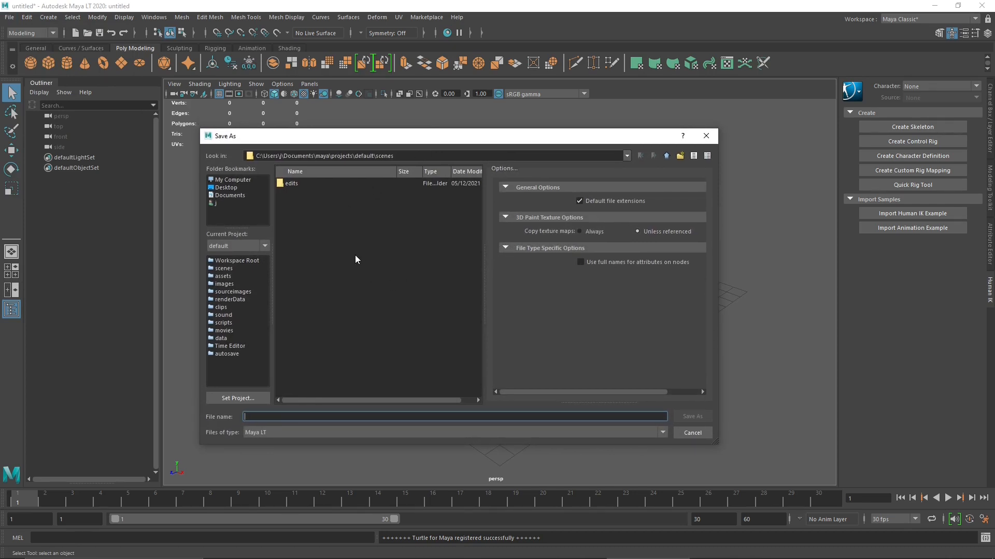
left_click(232, 188)
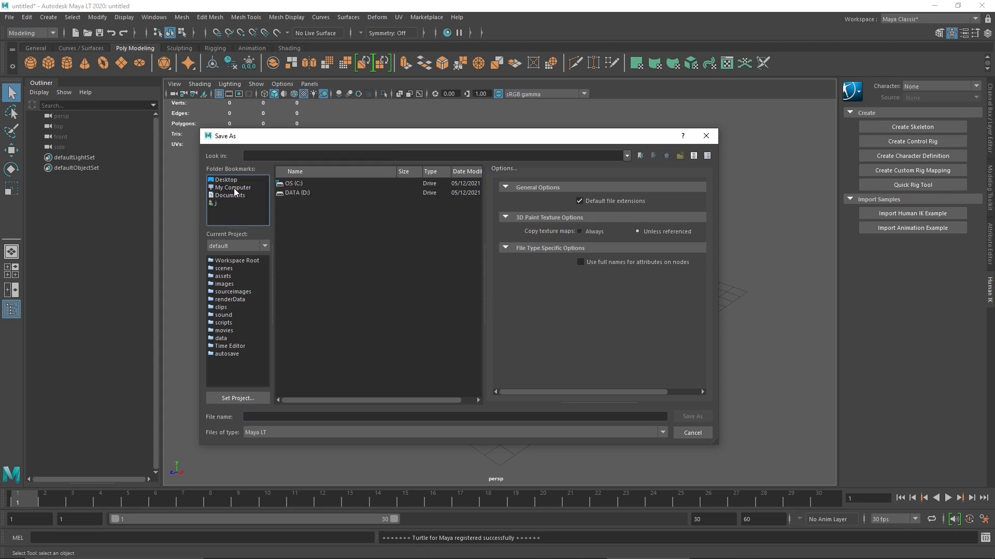
double_click(289, 195)
double_click(289, 194)
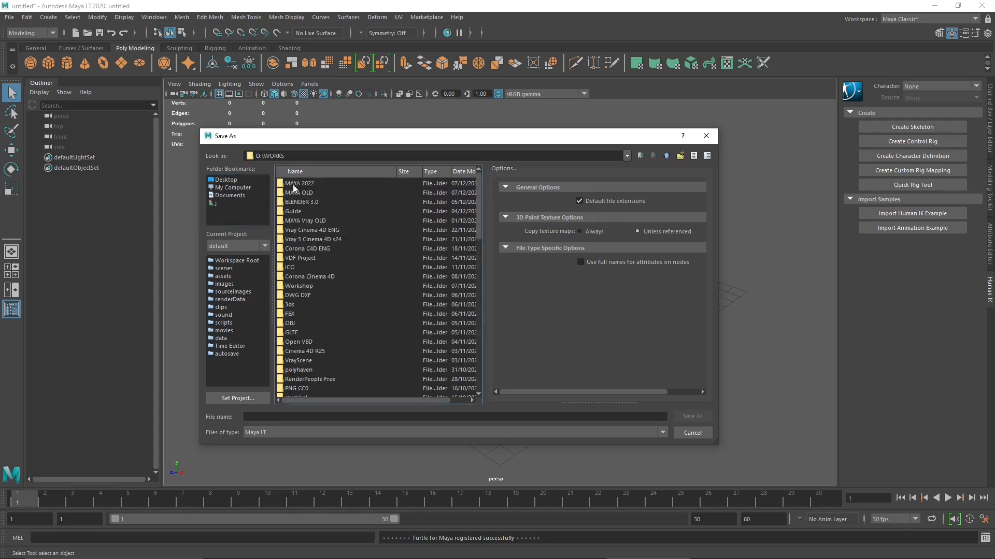
double_click(294, 184)
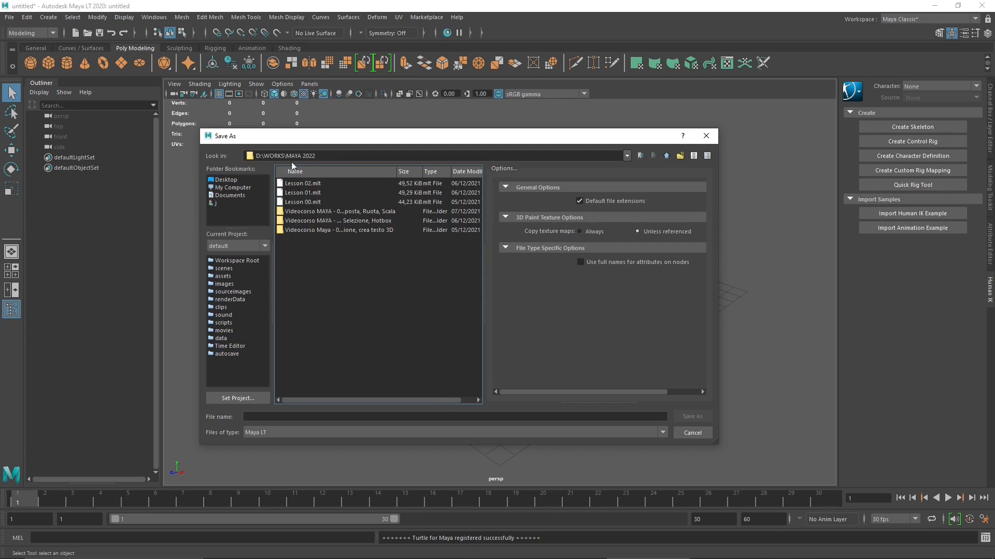
left_click(295, 416)
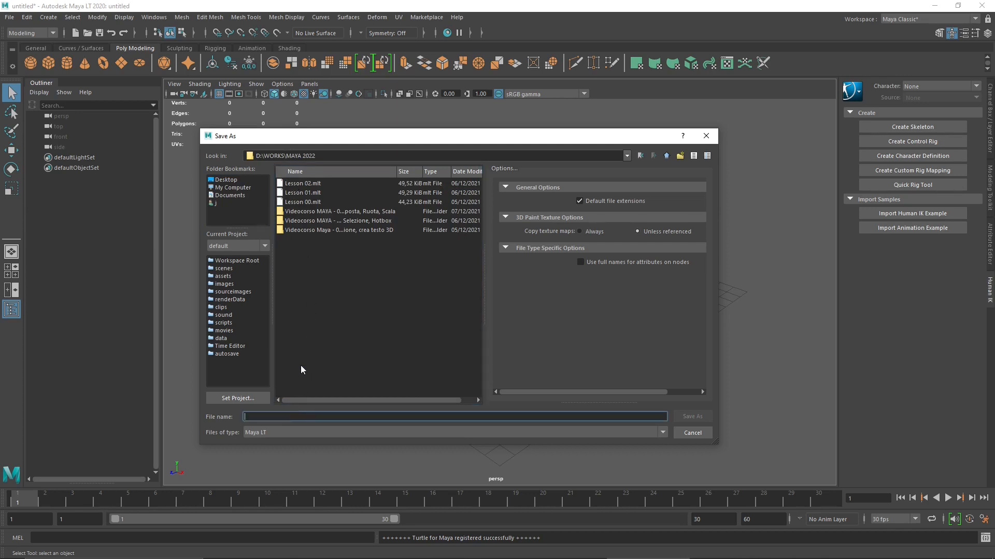
type("Lesson 03")
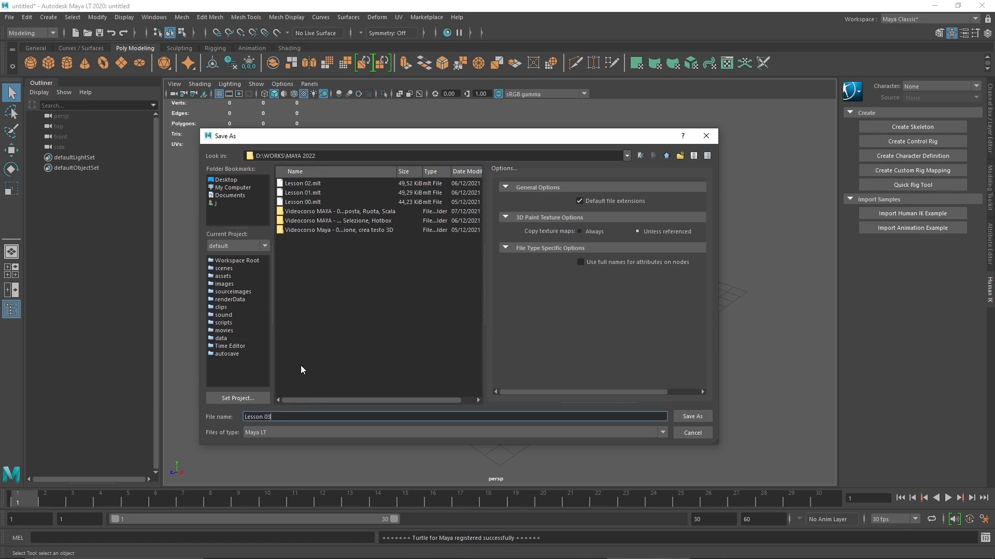
Add the MAYA 2022 folder from D:\WORKS to the folder bookmarks and open it through that bookmark.
left_click(667, 157)
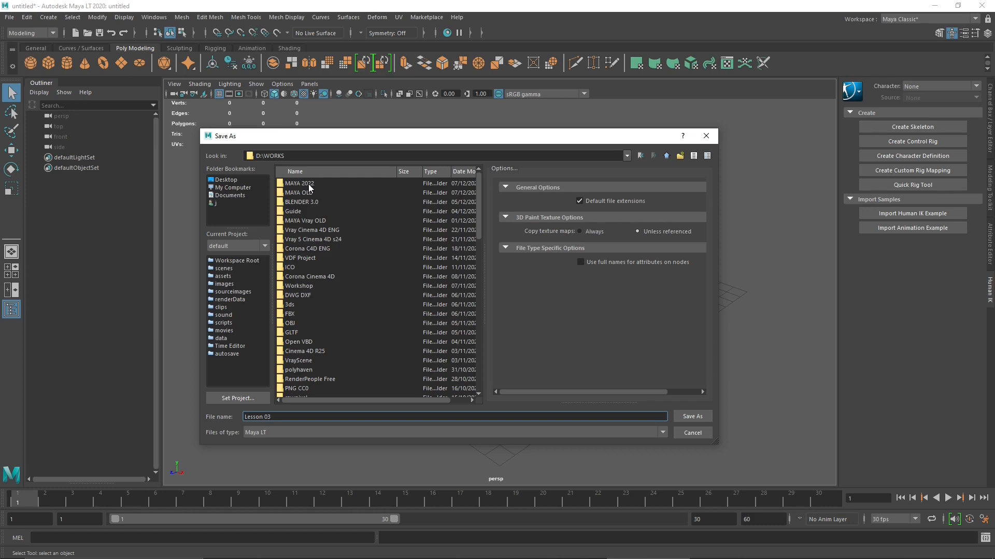
left_click_drag(286, 184, 234, 215)
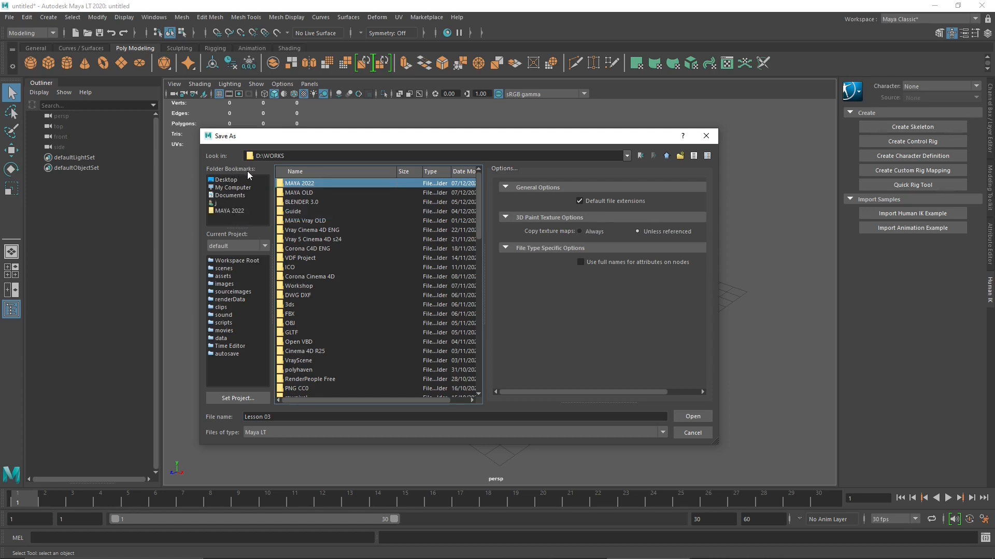
left_click(230, 211)
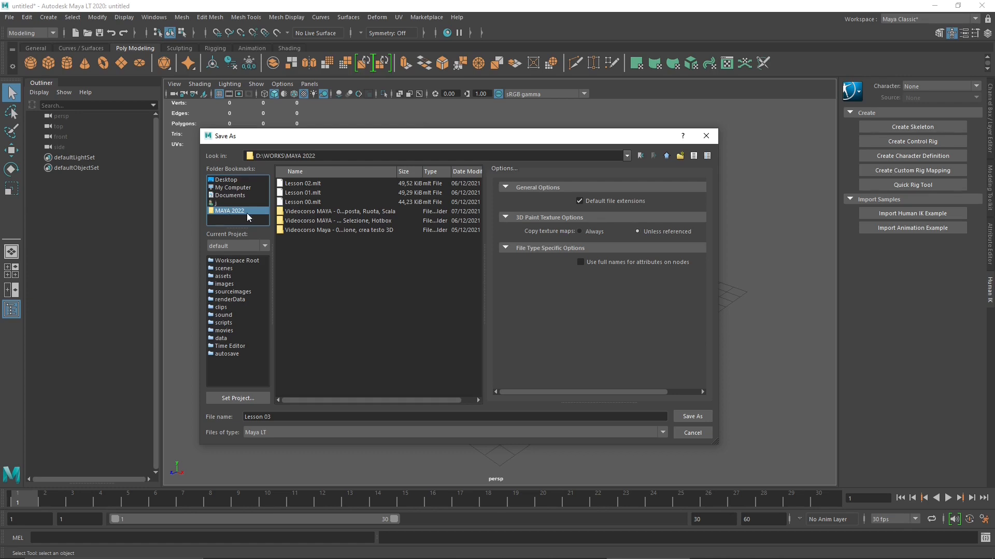
Adjust the height of the bookmarks area and save the scene as Lesson 03 in the MAYA 2022 folder.
left_click_drag(226, 229, 230, 264)
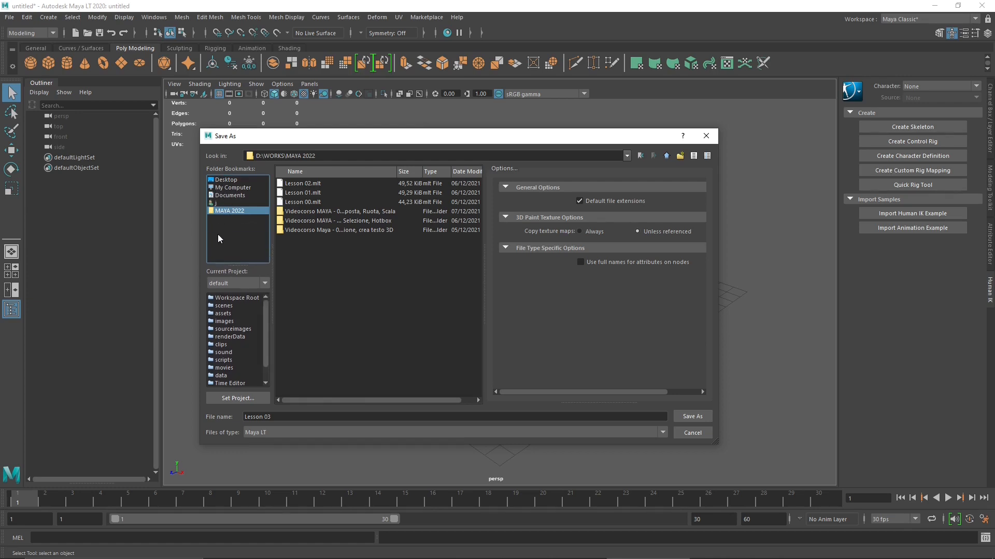
left_click_drag(232, 267, 234, 230)
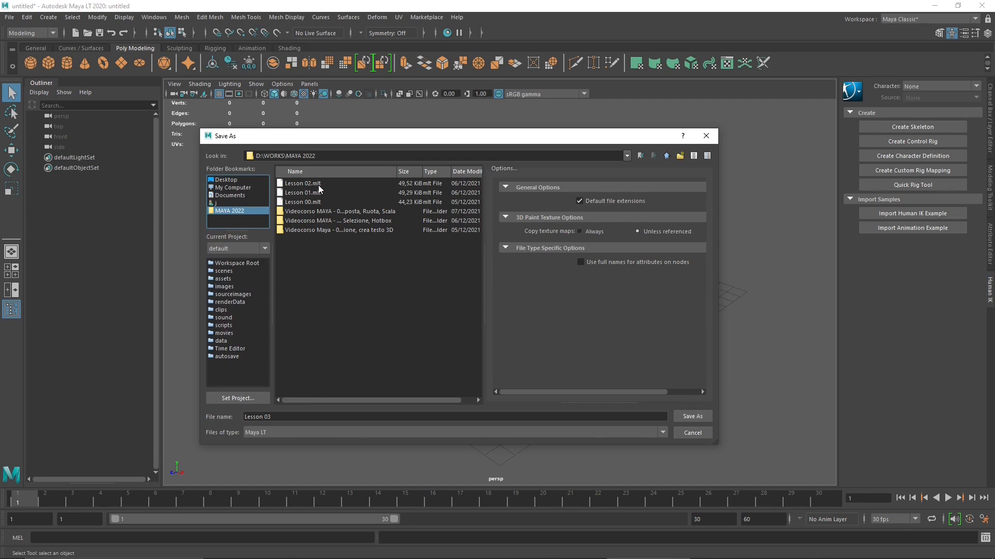
left_click(692, 417)
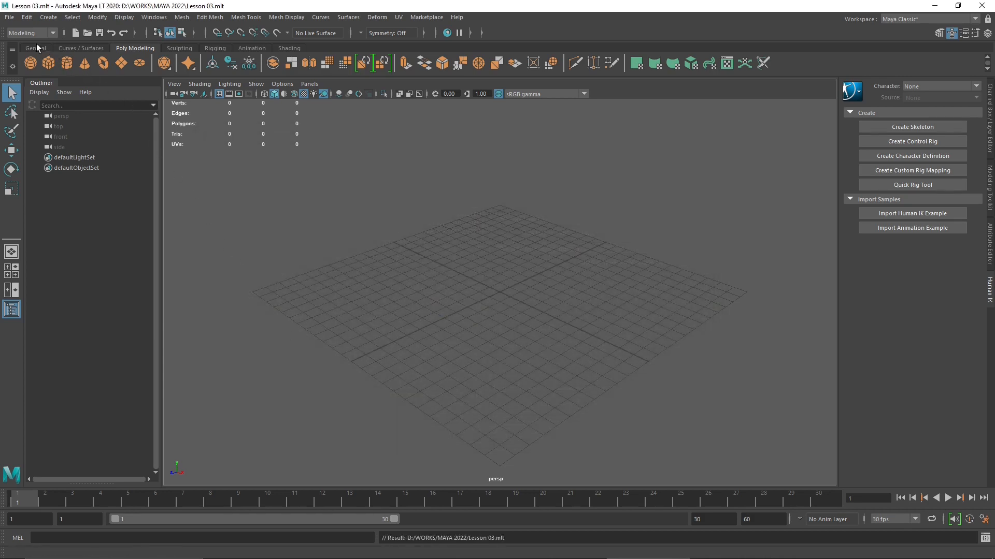
Open the Project Window and enlarge it until all the location sections fit.
left_click(9, 18)
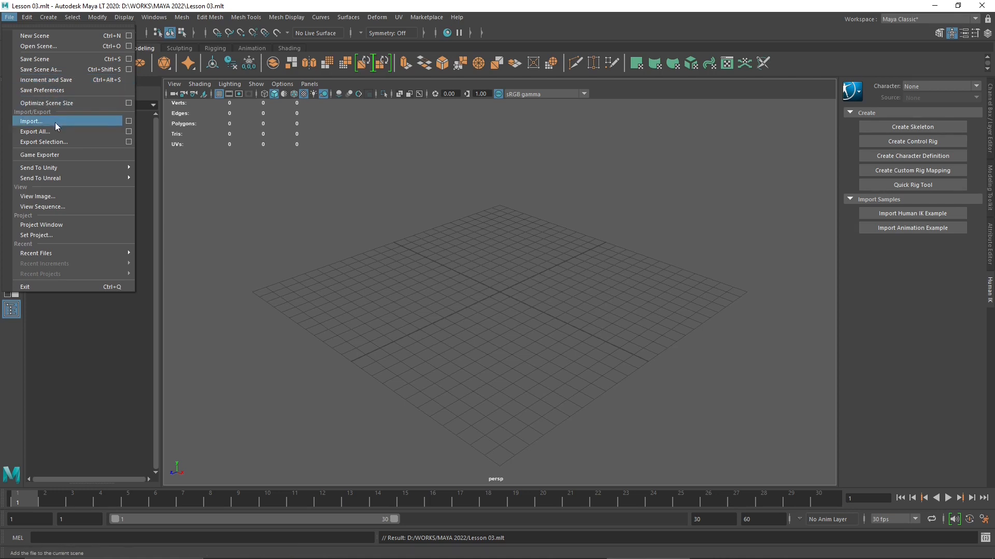
left_click(56, 229)
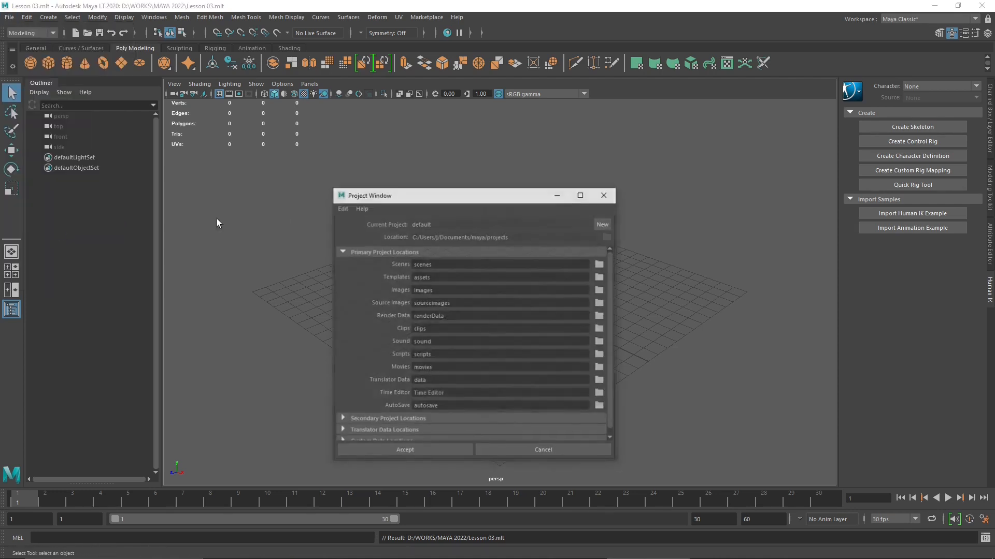
left_click_drag(441, 201, 446, 124)
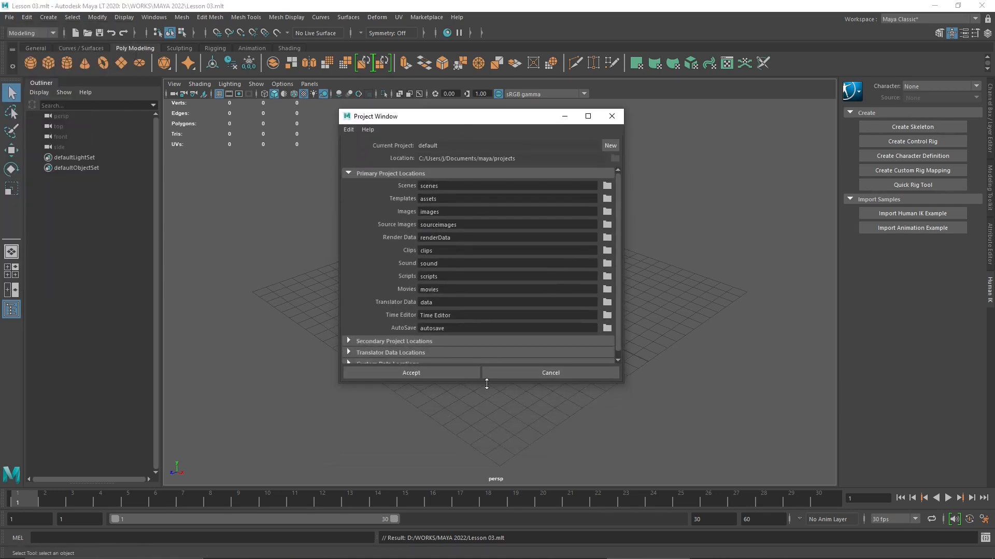
left_click_drag(487, 384, 492, 455)
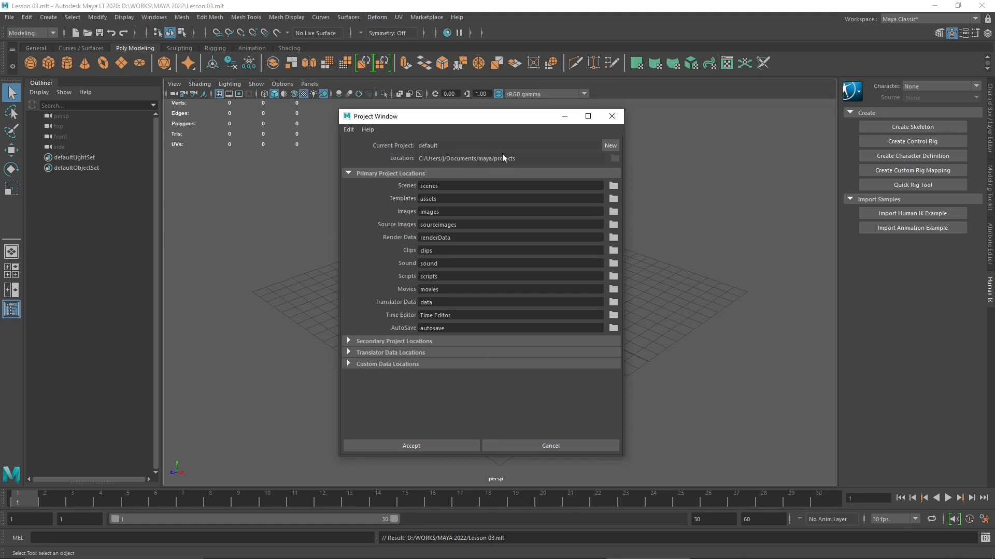
Start a new project and name it VideoCourse_Project.
left_click(608, 145)
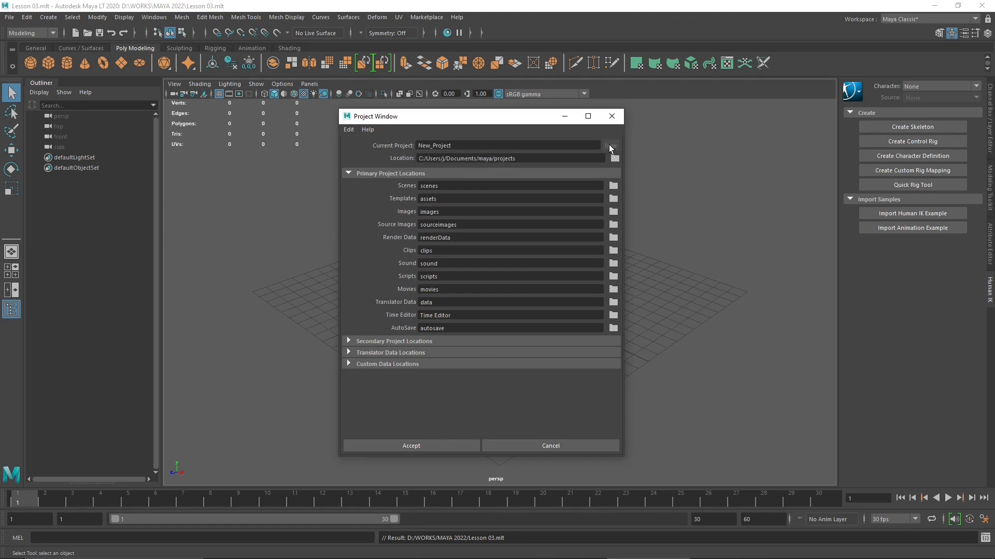
left_click_drag(473, 143, 410, 143)
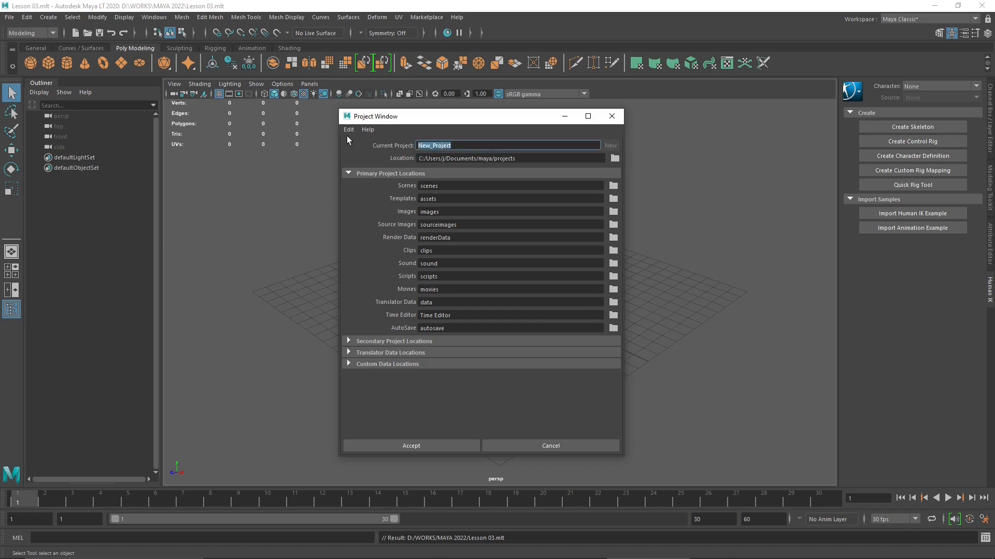
key("Left")
type("Course")
left_click_drag(431, 146, 406, 148)
type("Vieo")
key("BackSpace")
key("BackSpace")
type("deo")
Set the new project's location to D:\WORKS\MAYA 2022, and reopen the location browser.
left_click(614, 158)
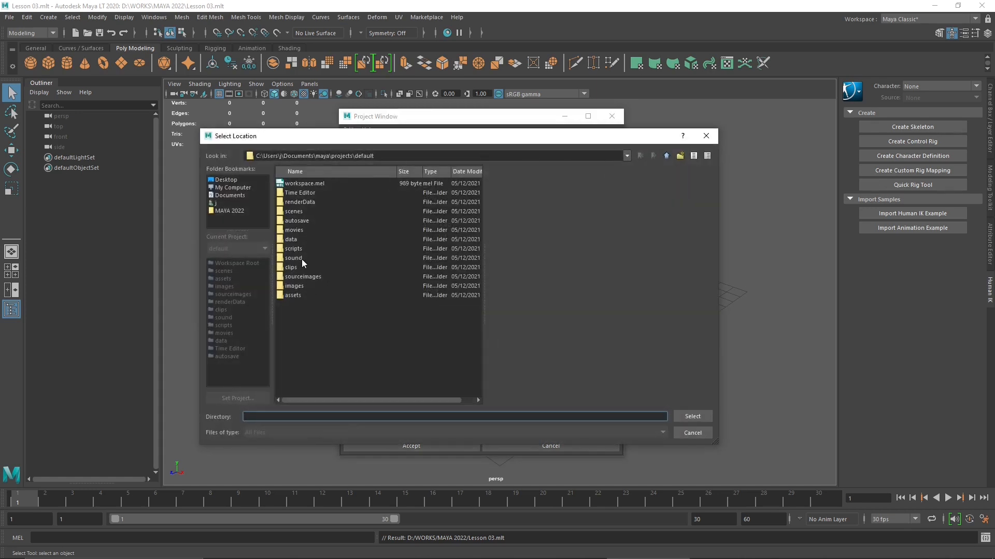
left_click(234, 215)
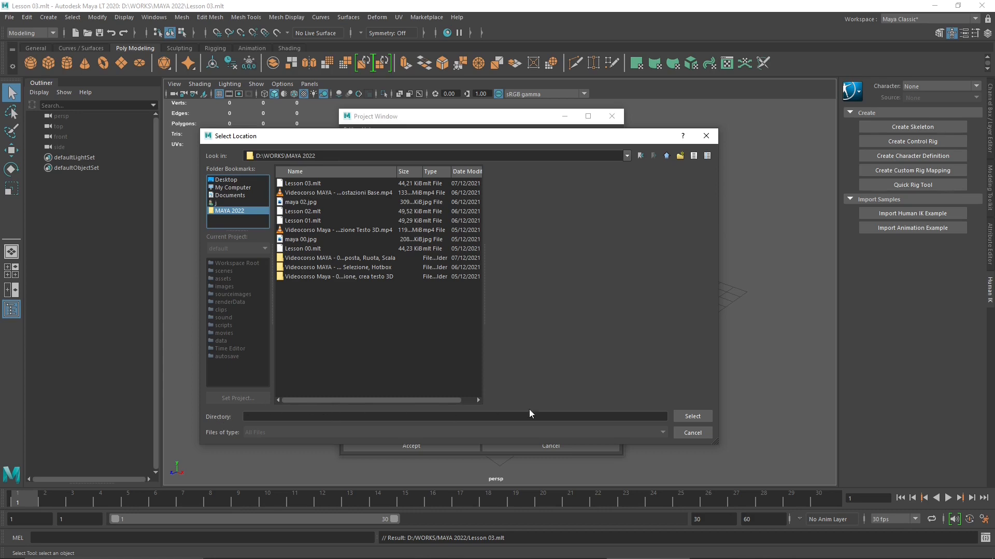
left_click(692, 416)
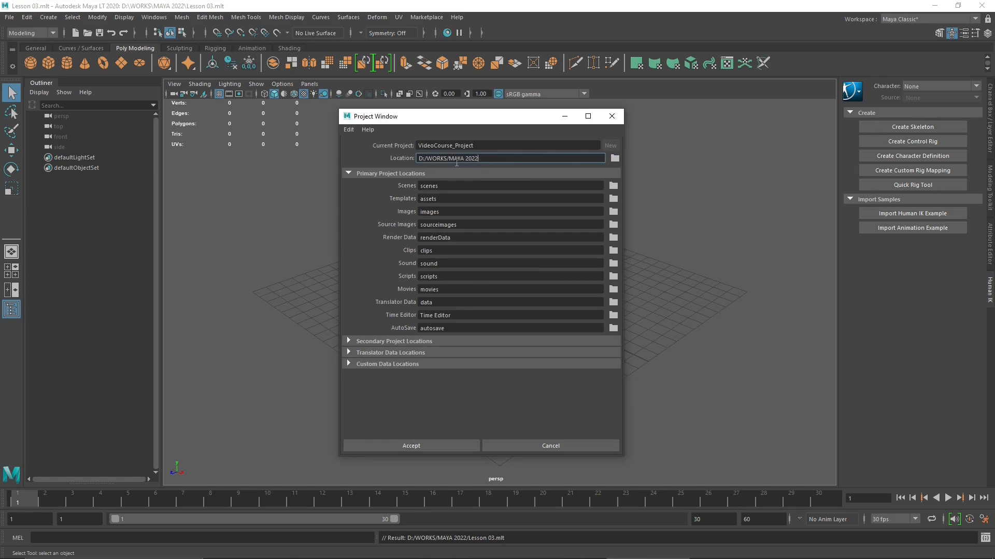
left_click(483, 147)
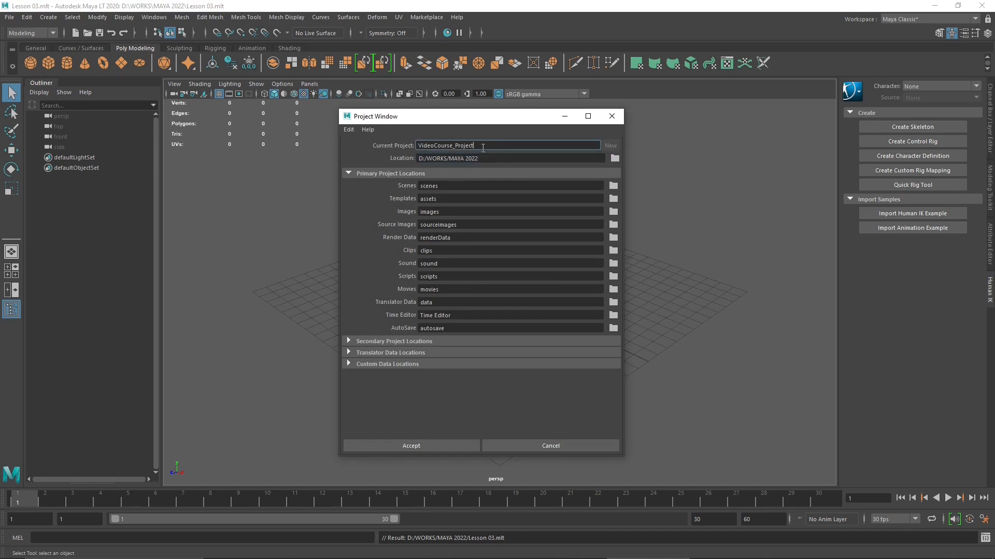
left_click(485, 160)
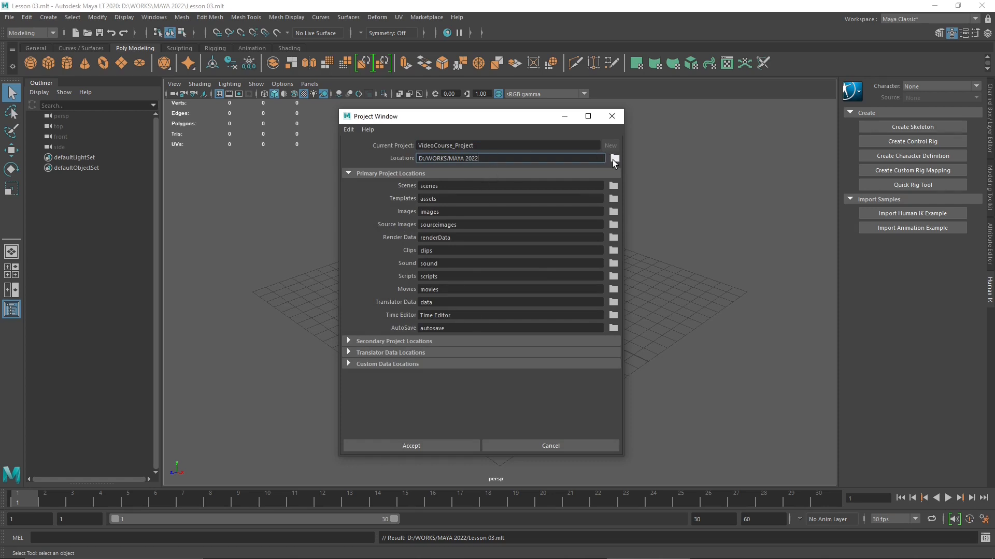
left_click(615, 159)
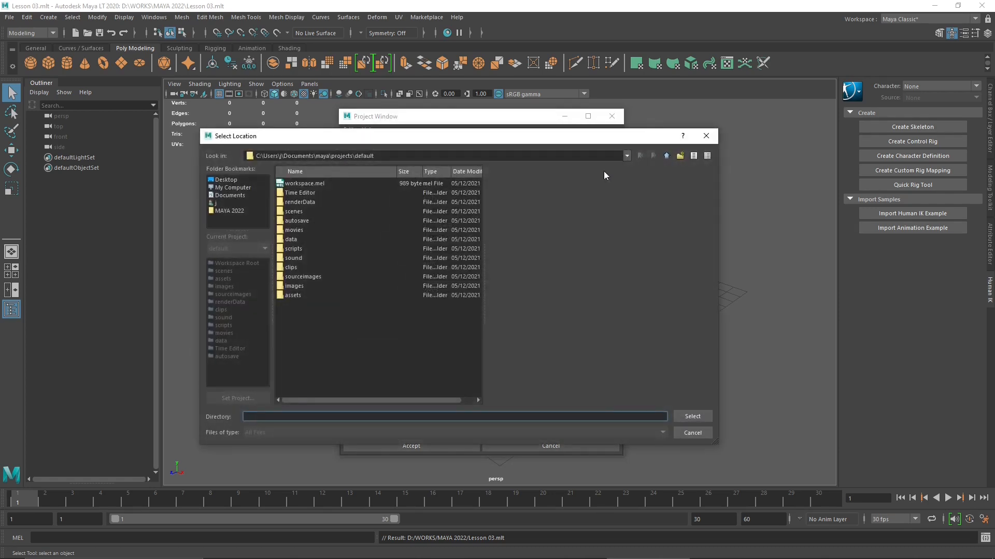
left_click(680, 157)
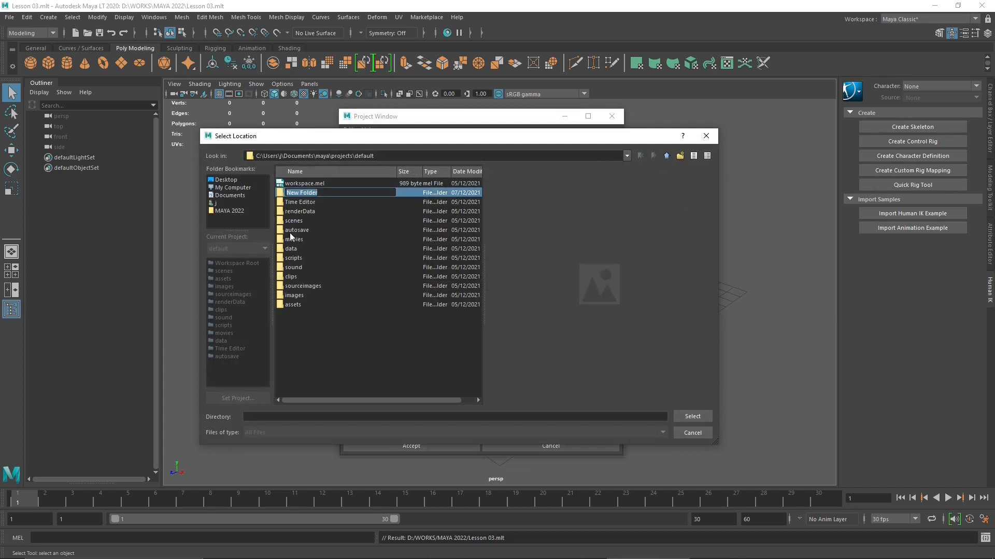
type("Vieeocou")
key("BackSpace")
key("BackSpace")
key("BackSpace")
key("BackSpace")
left_click(228, 210)
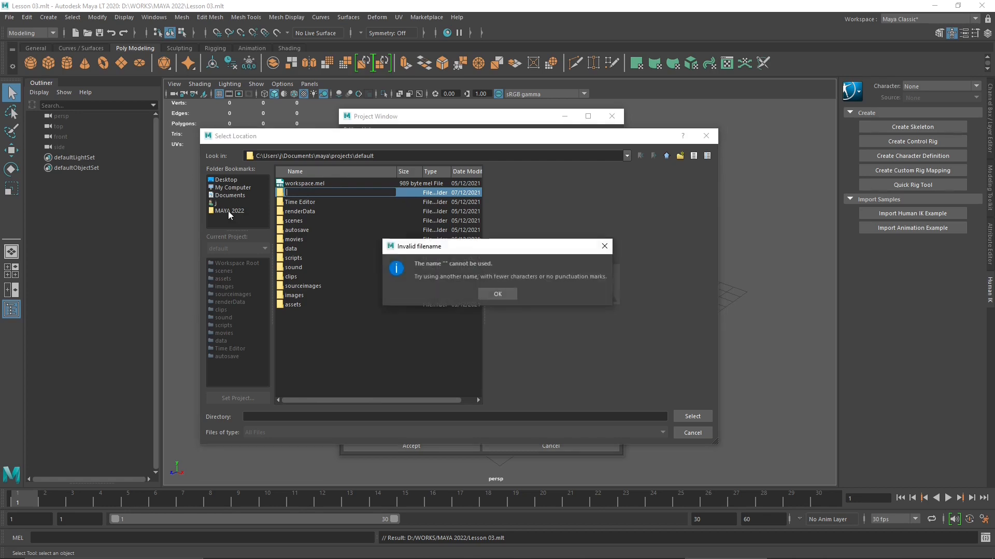
key("Return")
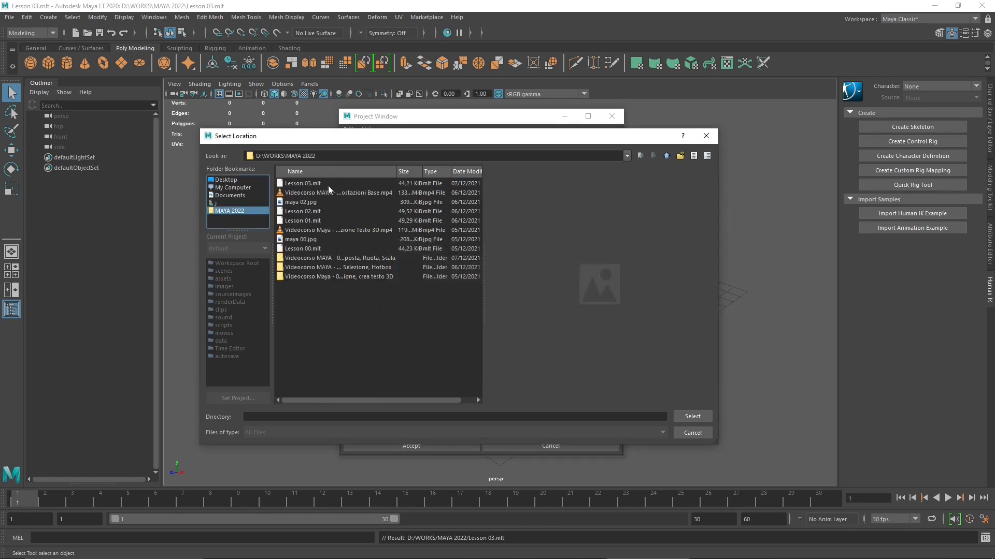
Create a folder named Videocourse Project Maya inside the bookmarked MAYA 2022 folder and open it.
left_click(218, 203)
left_click(228, 210)
left_click(680, 155)
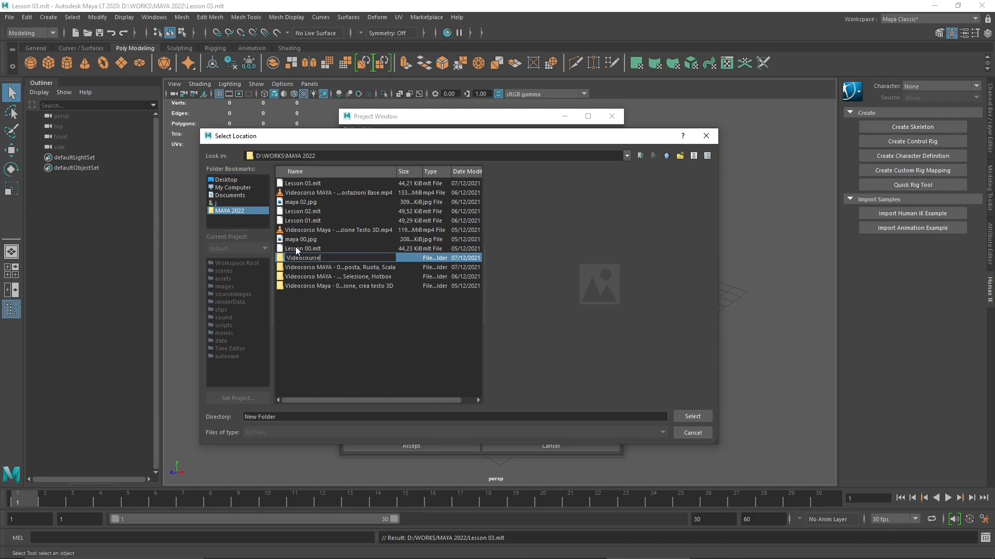
type("Videocourse Project Maya")
key("Return")
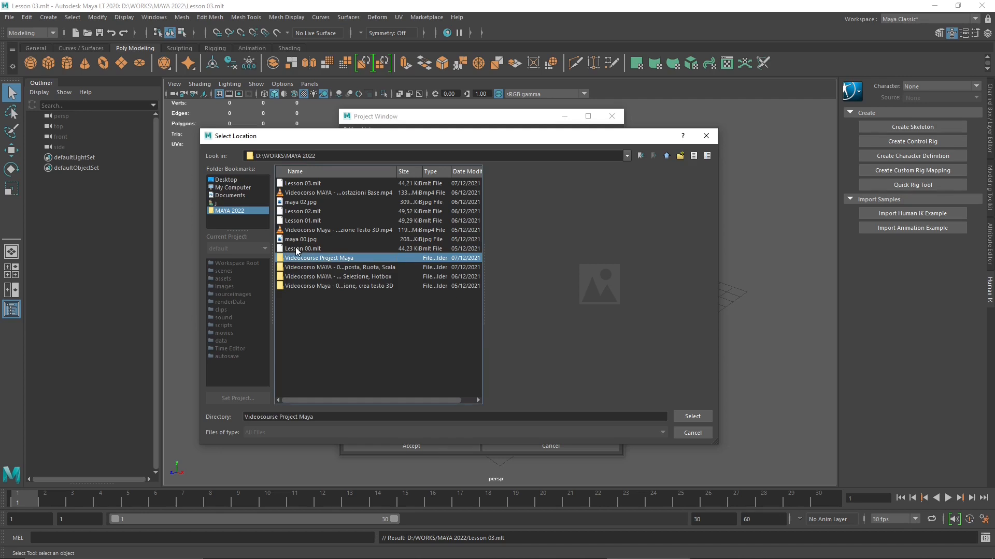
double_click(322, 257)
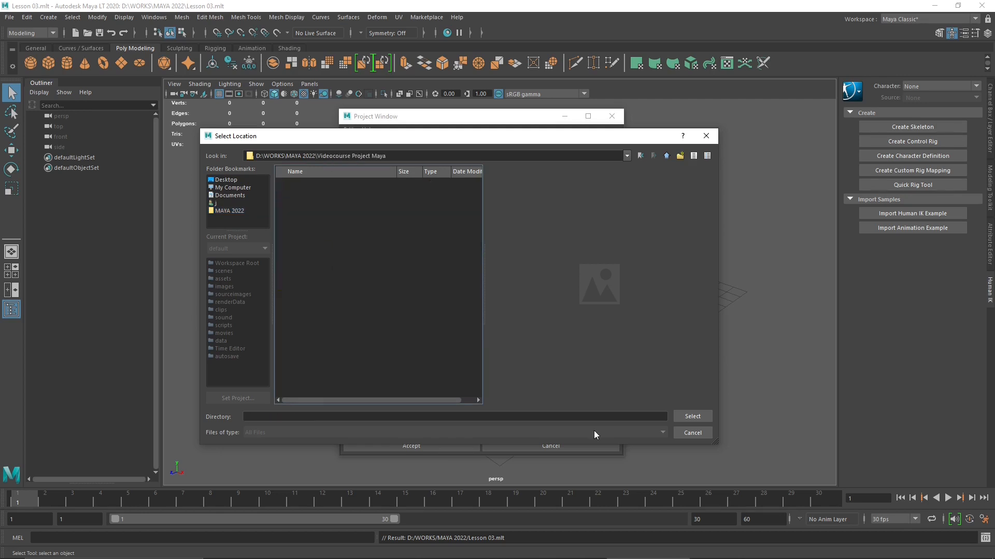
Use the Videocourse Project Maya folder as the project location, review the primary project locations, and create the project with their default names.
left_click(692, 417)
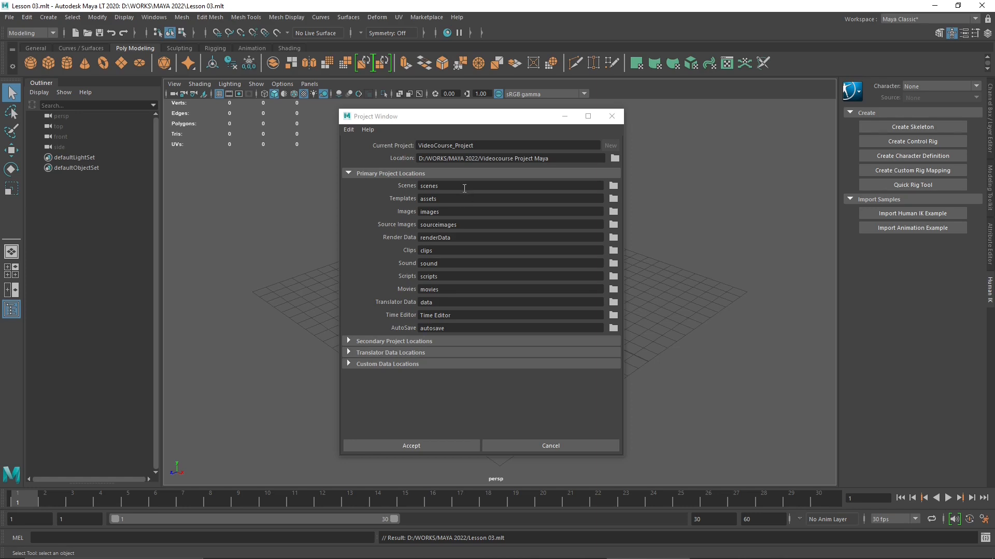
left_click(441, 199)
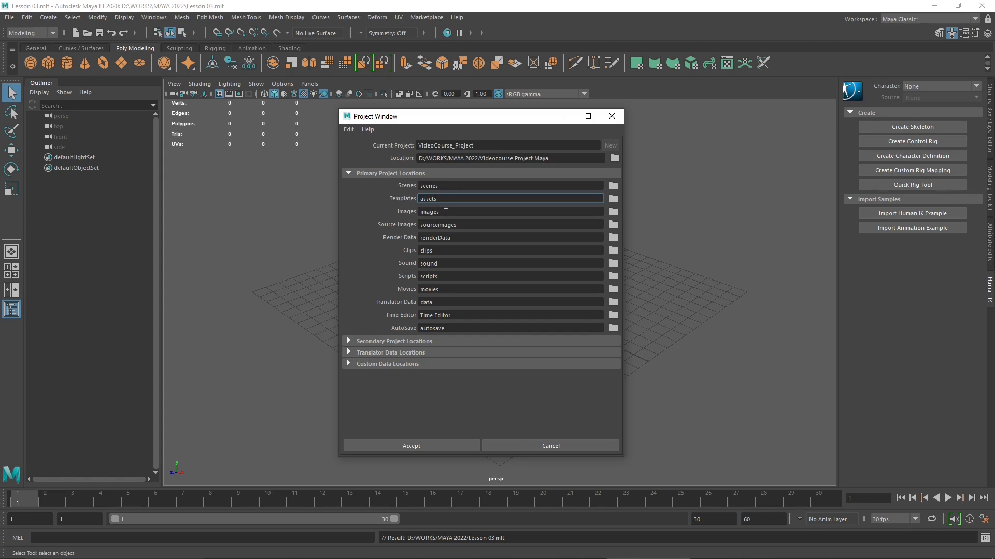
left_click(445, 212)
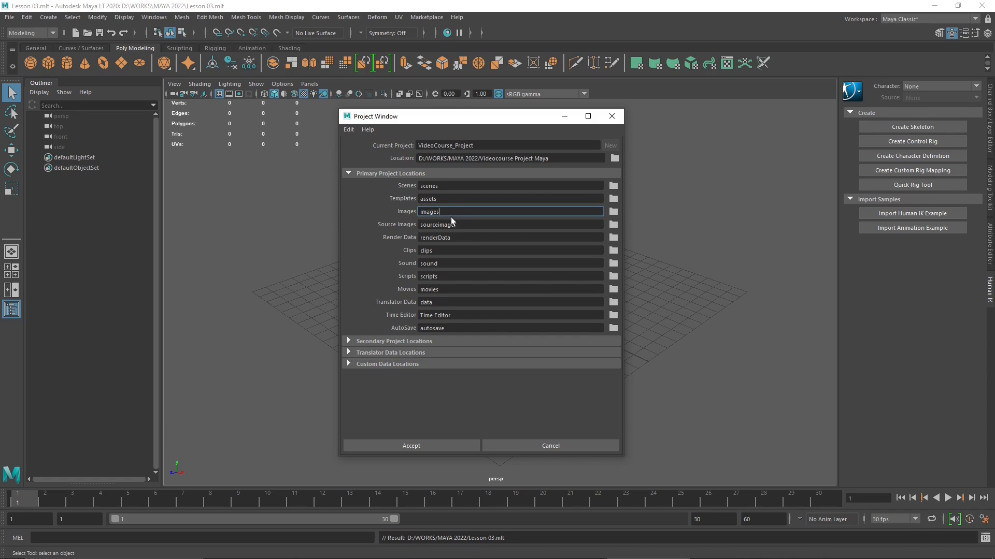
left_click(460, 226)
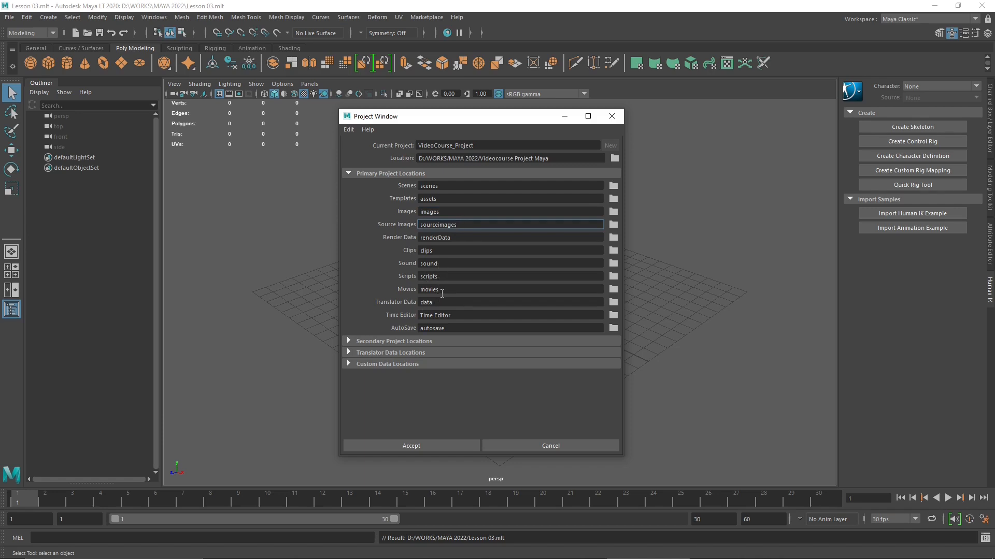
left_click(438, 290)
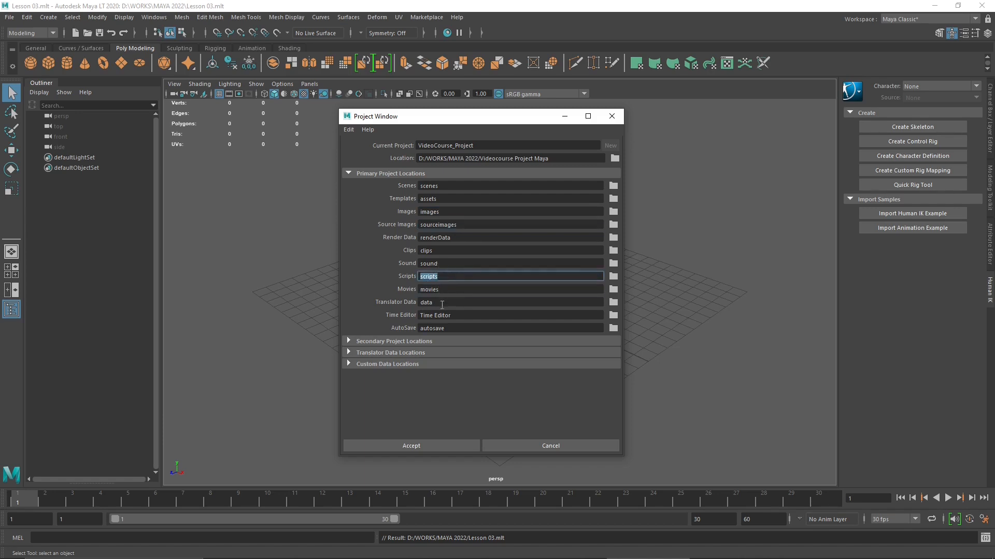
left_click(440, 302)
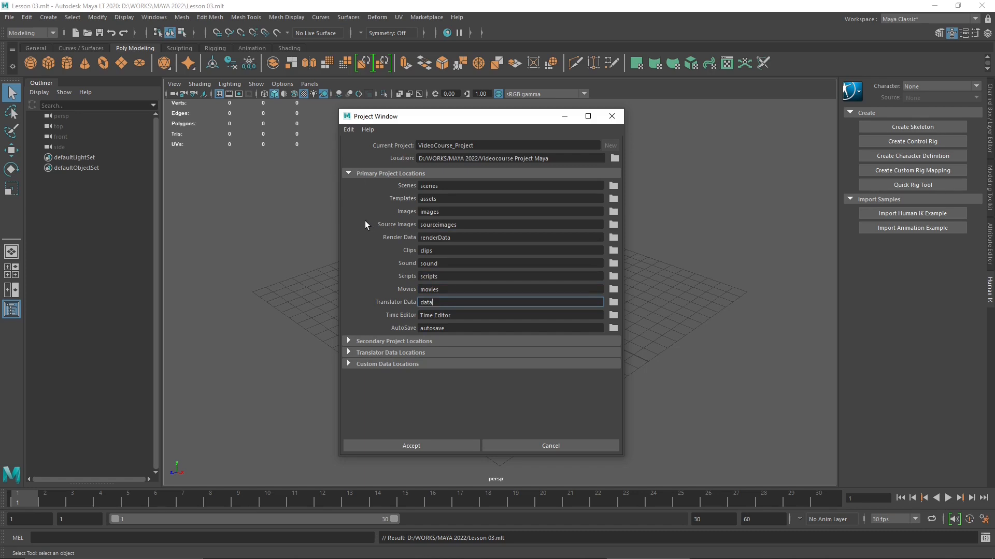
left_click(445, 185)
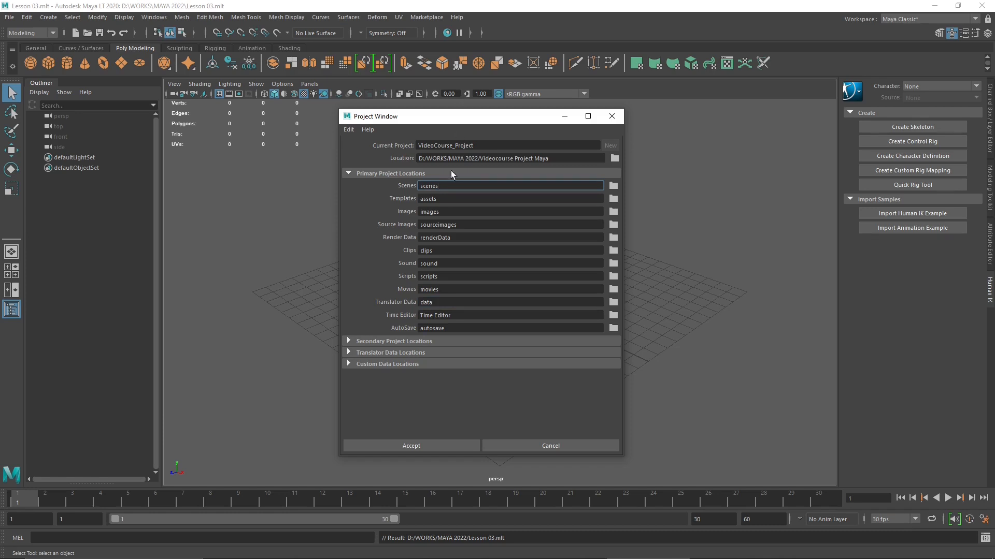
left_click(444, 200)
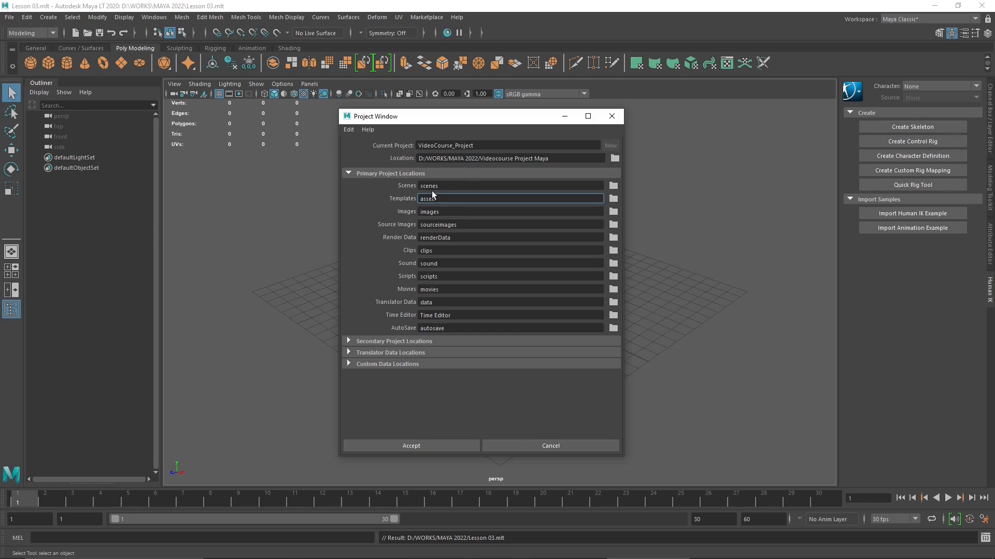
left_click(444, 185)
left_click(456, 200)
left_click(405, 444)
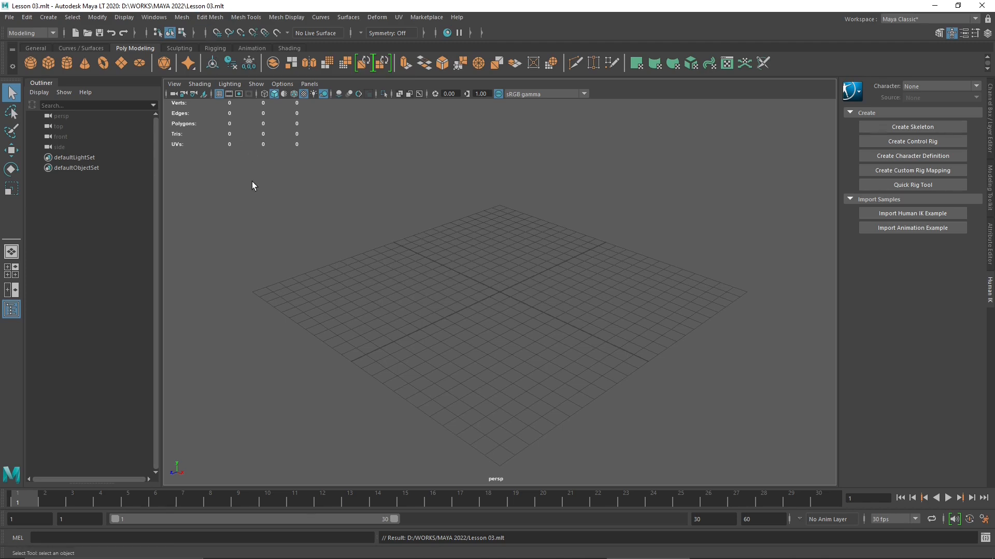
Start saving the scene under a new location, check the project's scenes path, and browse to the bookmarked MAYA 2022 folder.
left_click(9, 17)
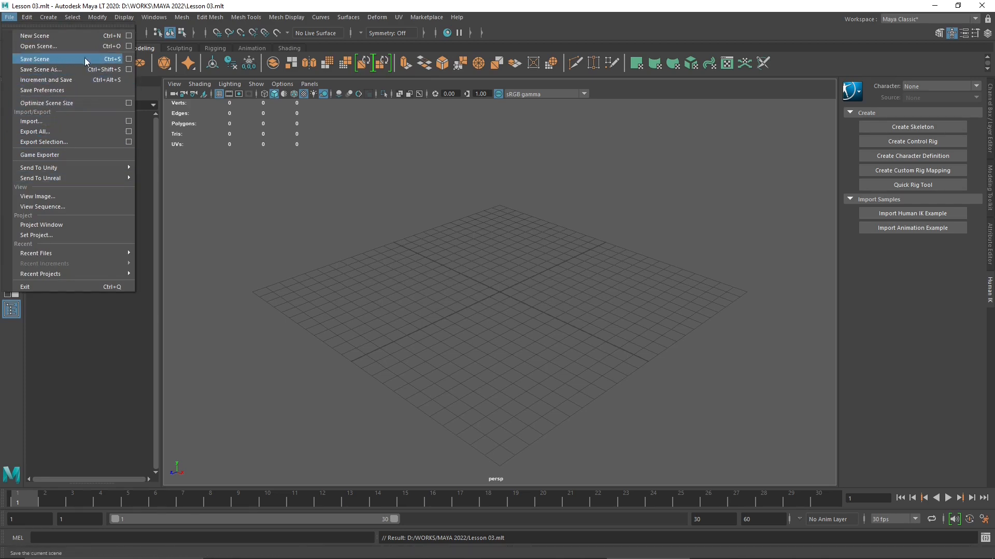
left_click(65, 68)
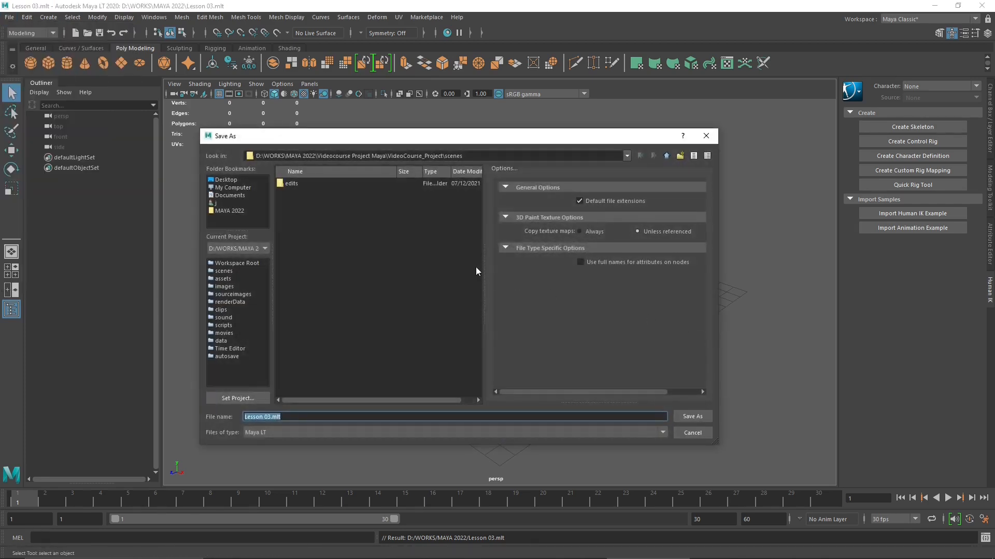
left_click_drag(482, 138, 522, 144)
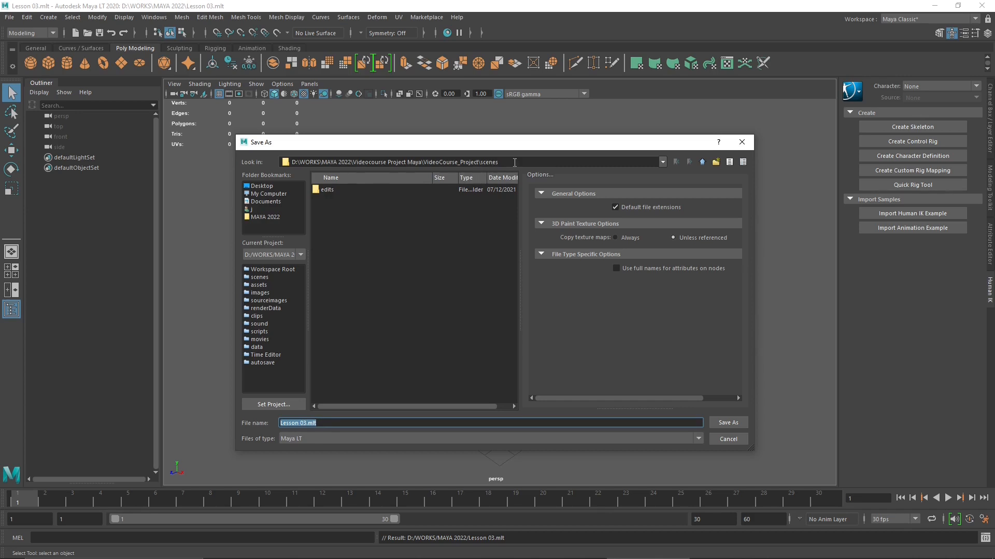
double_click(490, 161)
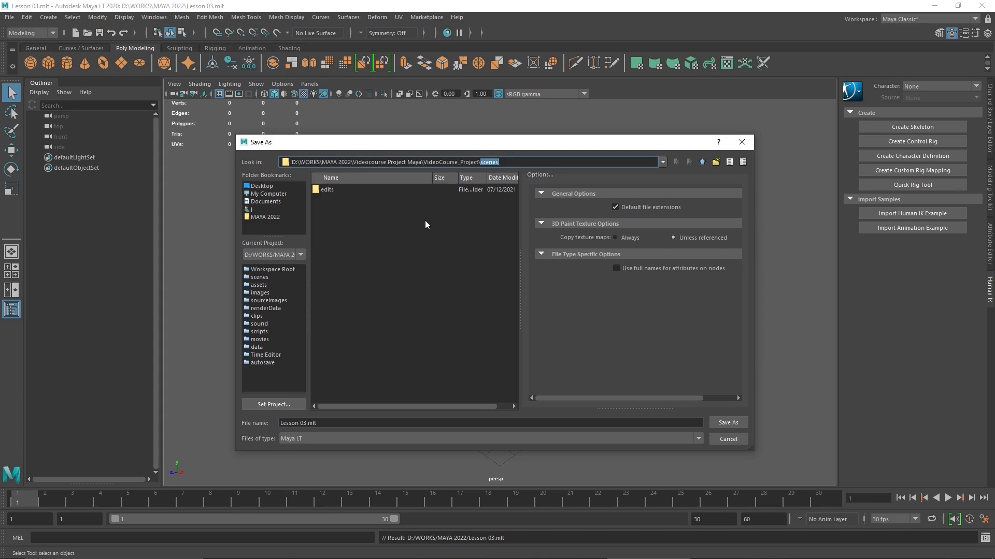
left_click(262, 220)
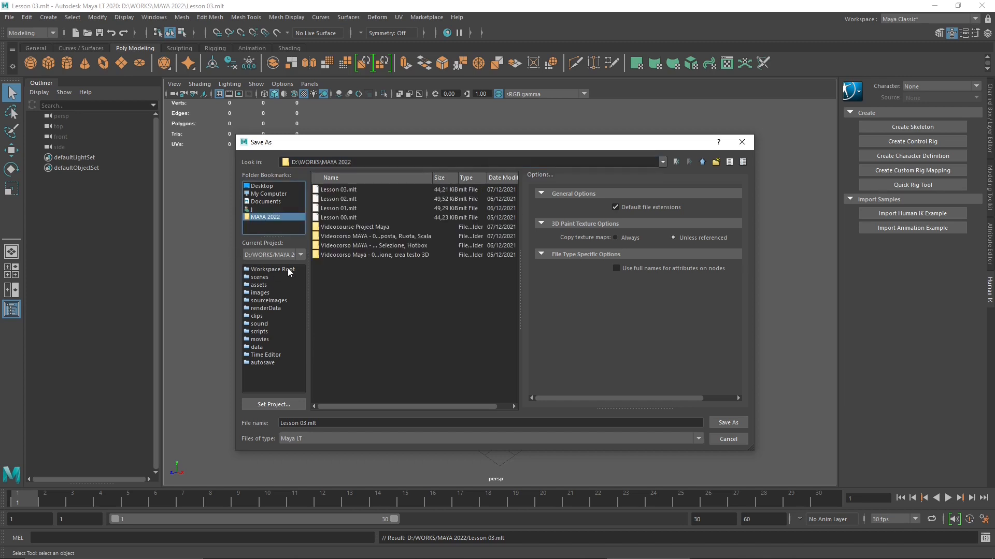
Switch the current project between default and VideoCourse_Project, ending on VideoCourse_Project, and open its scenes folder.
left_click(299, 255)
left_click(275, 264)
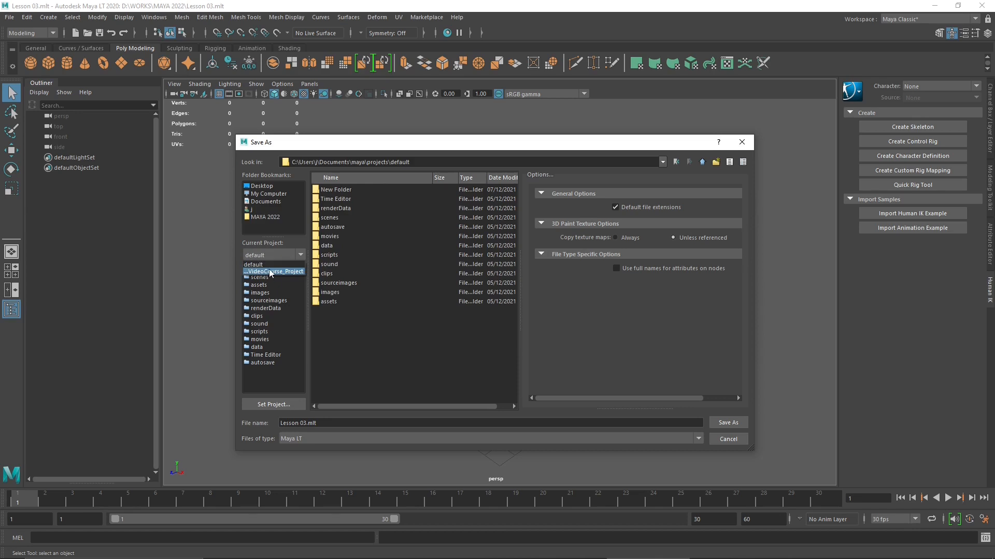
left_click(266, 271)
left_click(300, 255)
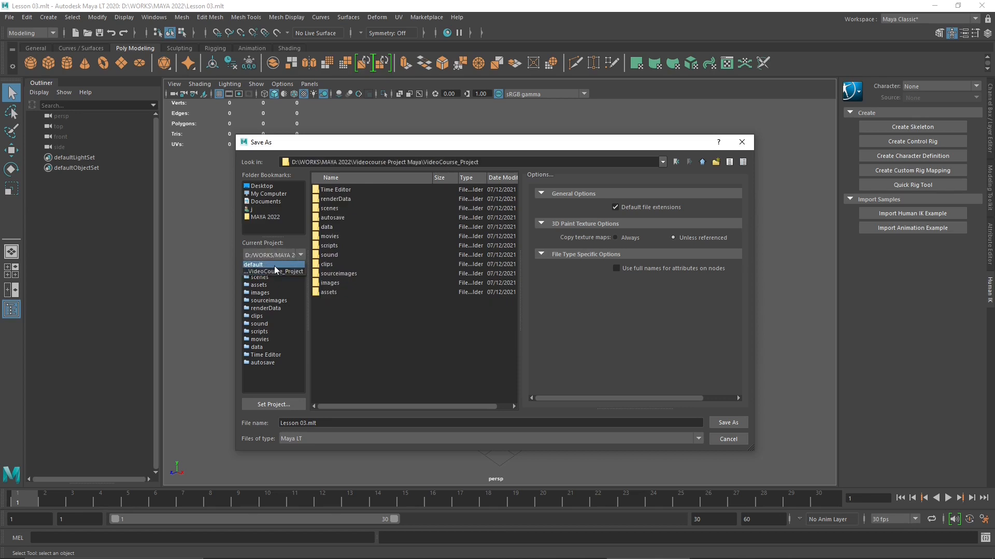
left_click(275, 265)
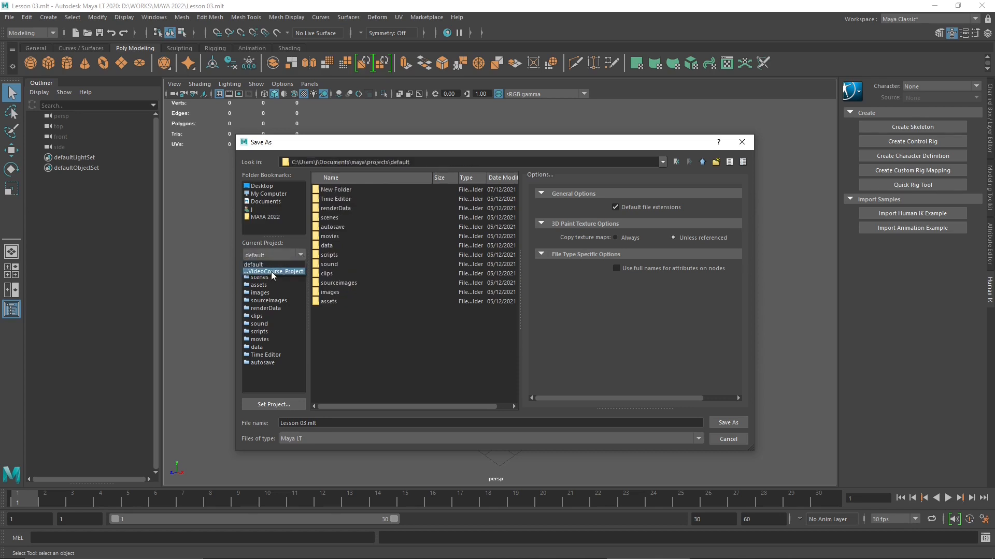
left_click(271, 272)
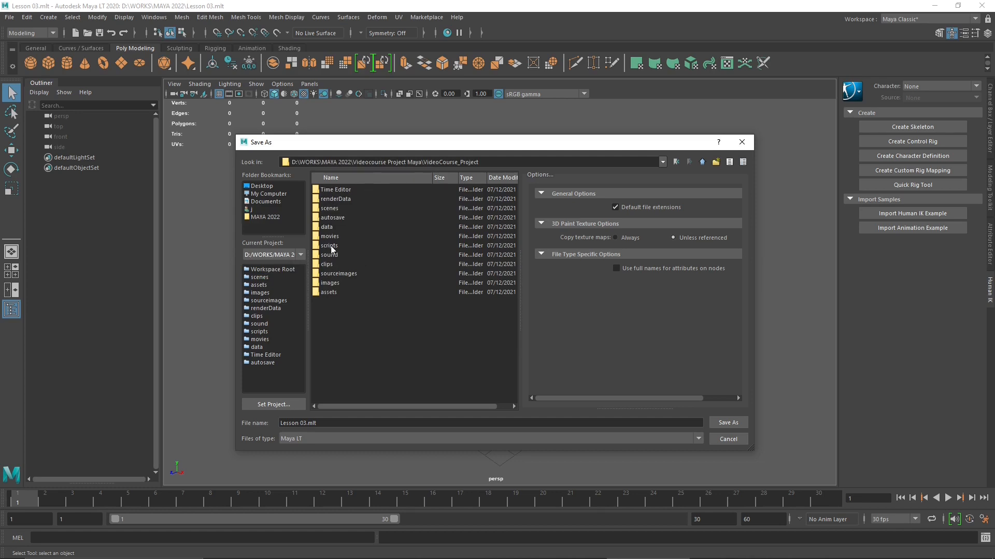
double_click(336, 208)
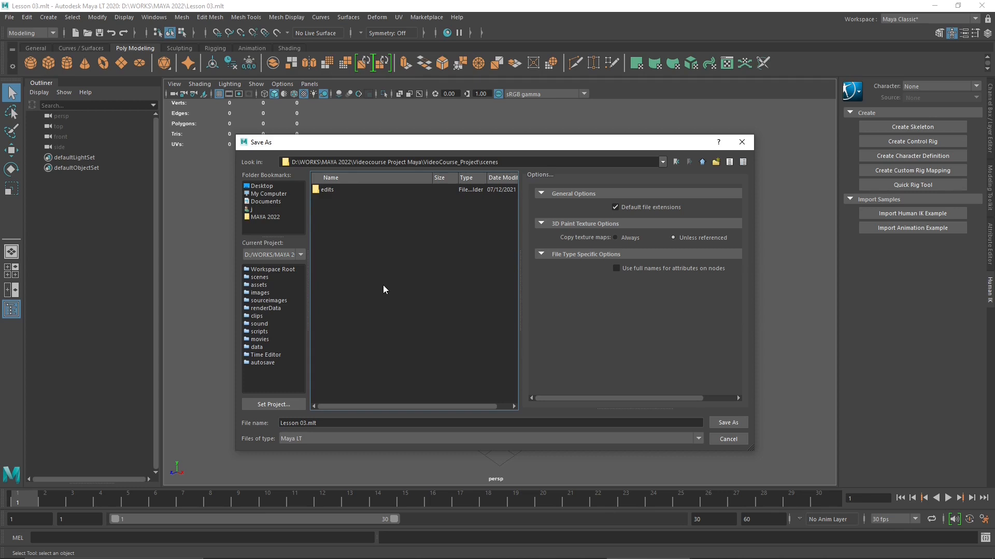
Save the scene as Lesson 03.mlt in the bookmarked MAYA 2022 folder, replacing the existing file.
left_click(268, 218)
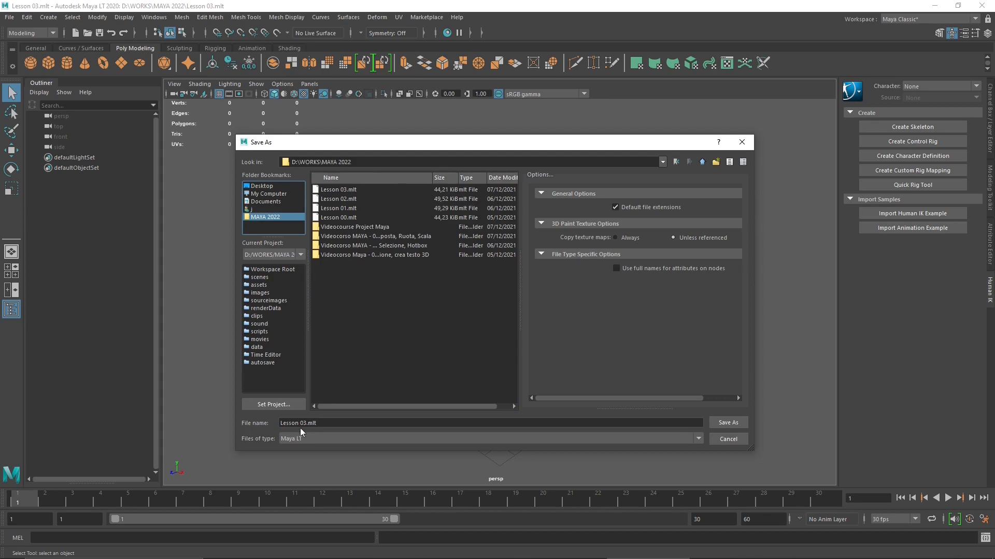
left_click(723, 423)
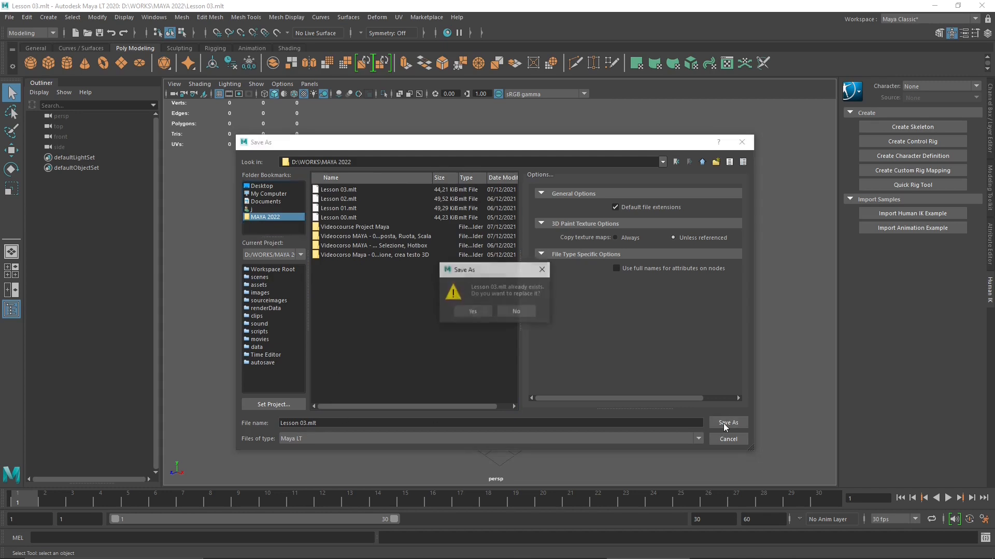
left_click(473, 311)
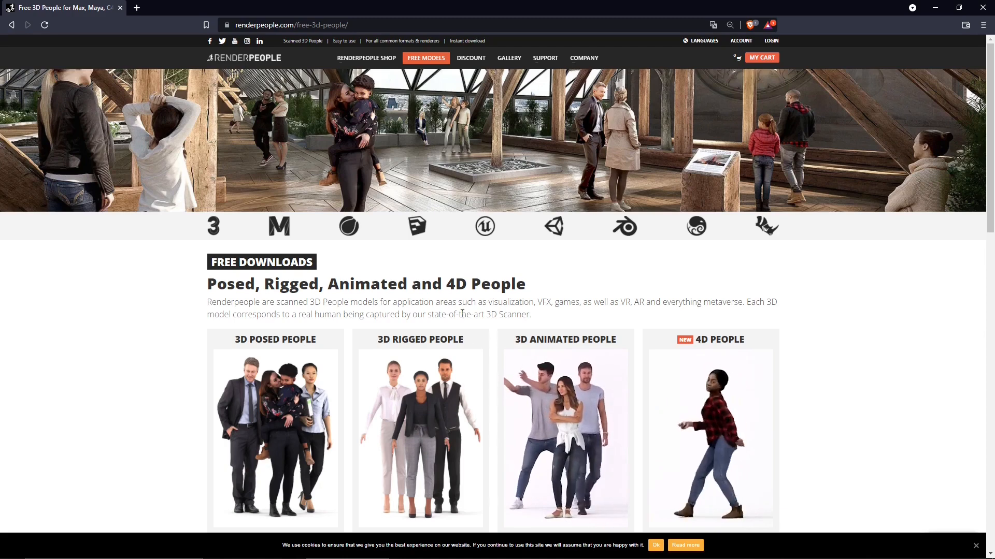
In the web browser, examine Renderpeople's free 3D people page, including the model categories, free-use terms and product range.
scroll(473, 347, "down", 1)
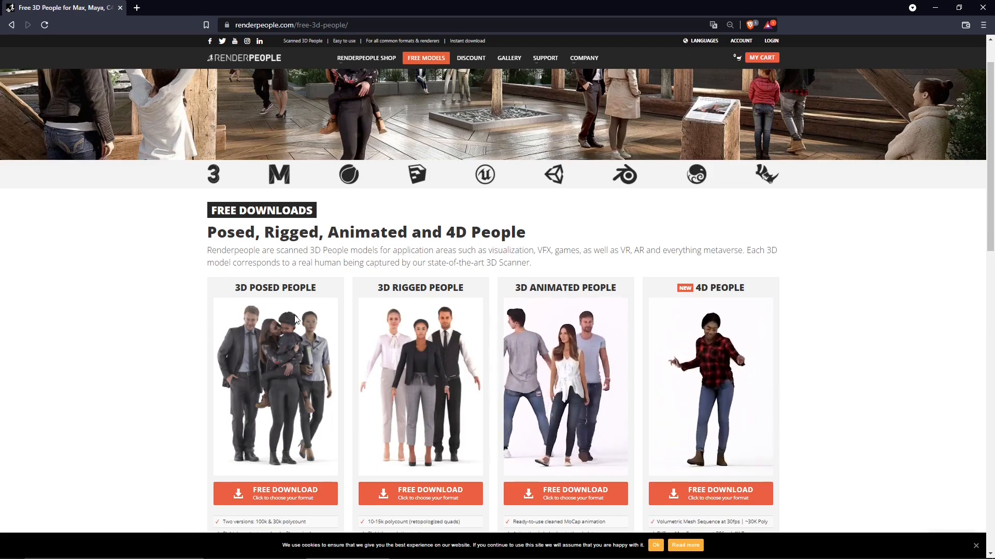
scroll(325, 183, "up", 1)
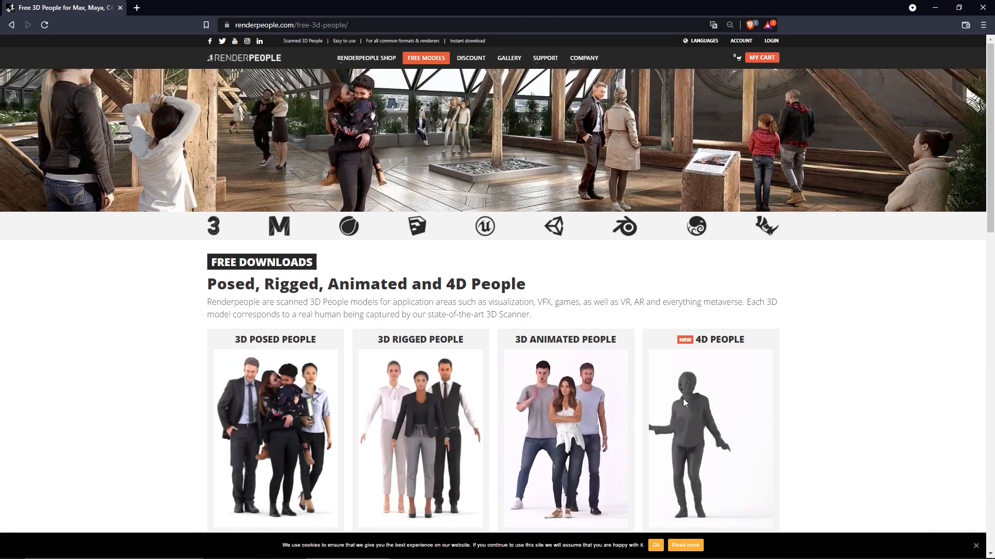
scroll(692, 400, "down", 1)
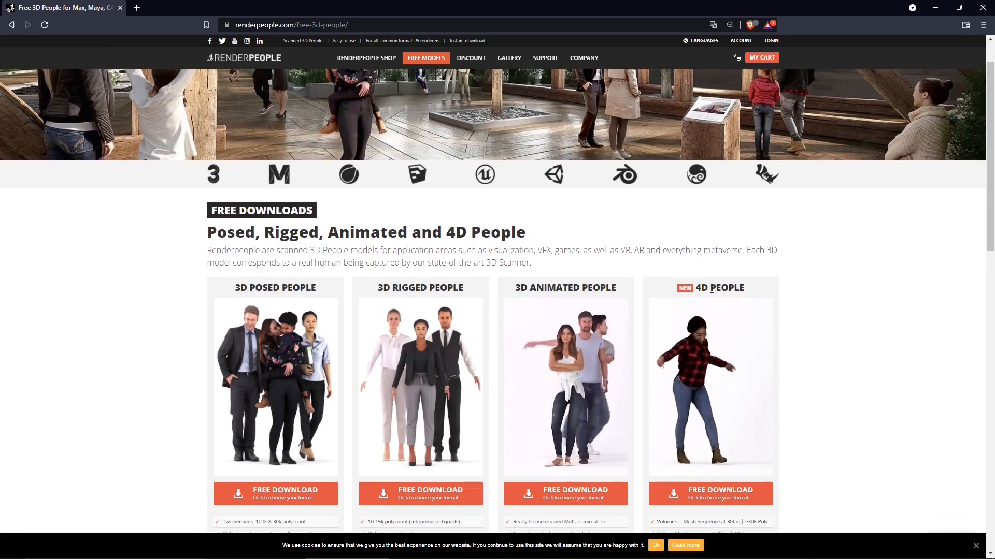
scroll(674, 305, "down", 2)
scroll(622, 287, "down", 5)
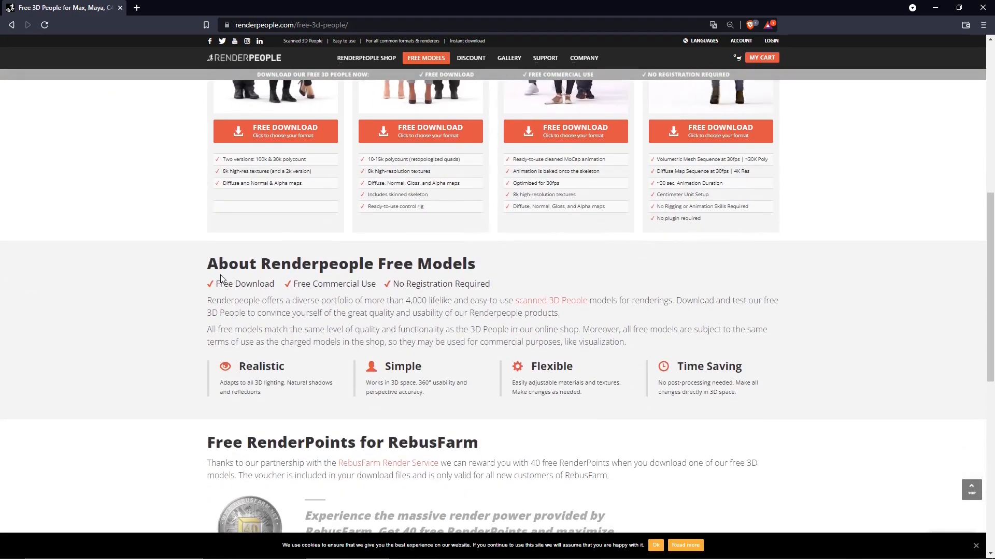
left_click_drag(214, 283, 409, 286)
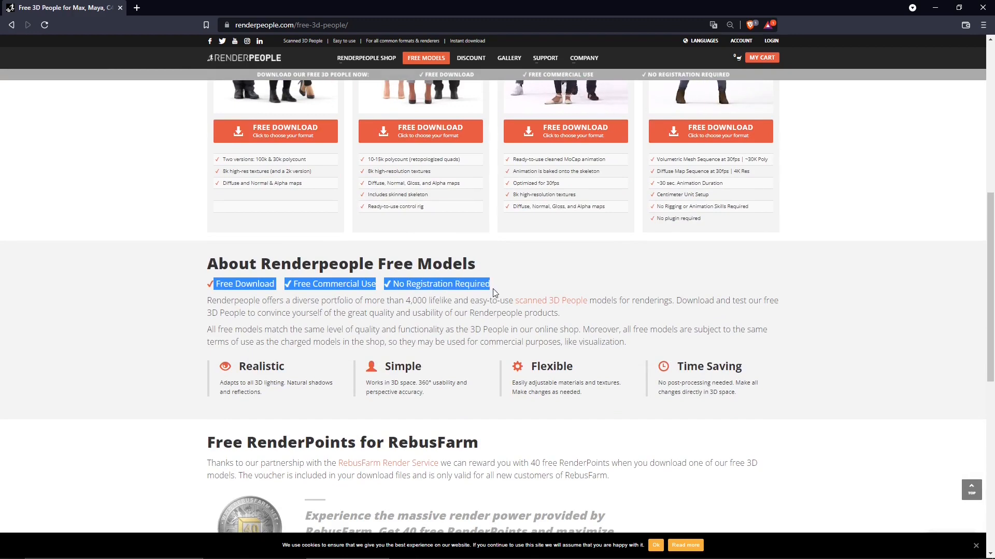
left_click_drag(493, 292, 508, 315)
left_click(609, 325)
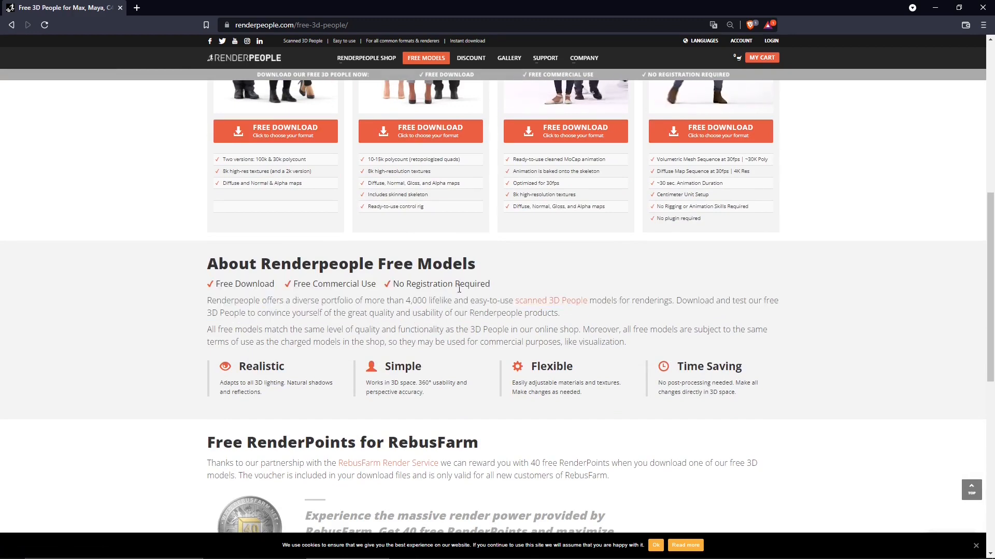
scroll(318, 284, "down", 1)
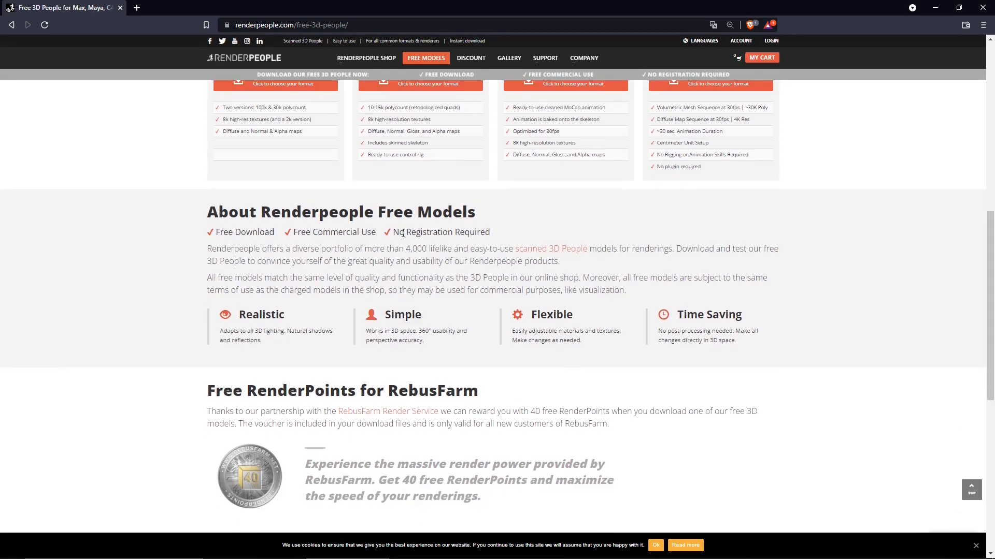
scroll(534, 357, "down", 3)
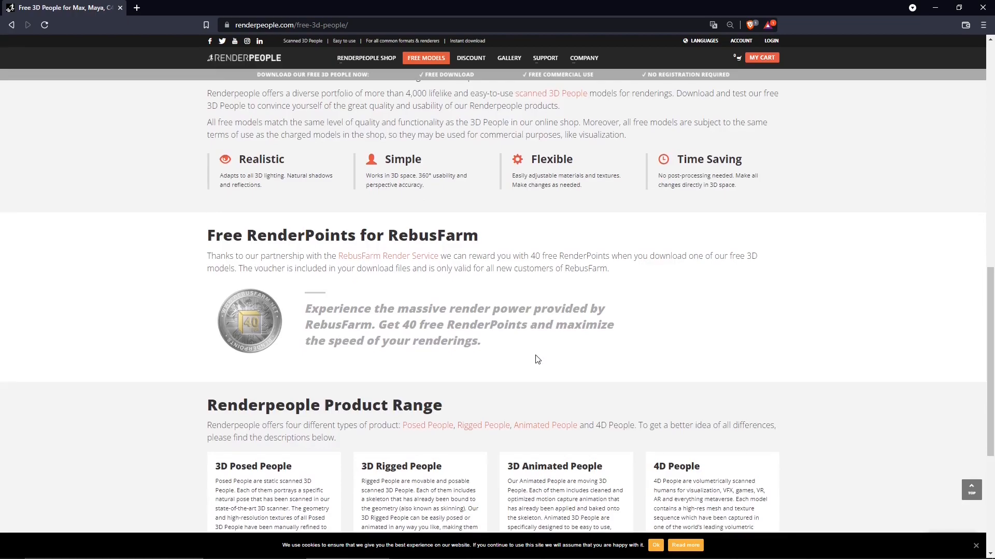
scroll(536, 357, "down", 2)
scroll(536, 355, "up", 7)
scroll(536, 357, "up", 7)
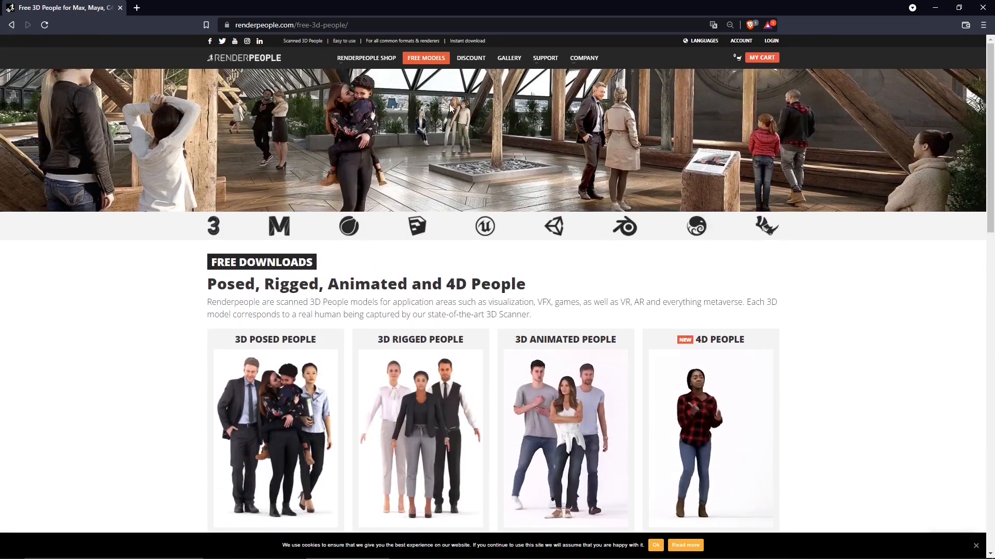
Reload Renderpeople's free models page and open the download format choices for the free 4D People model.
left_click(432, 58)
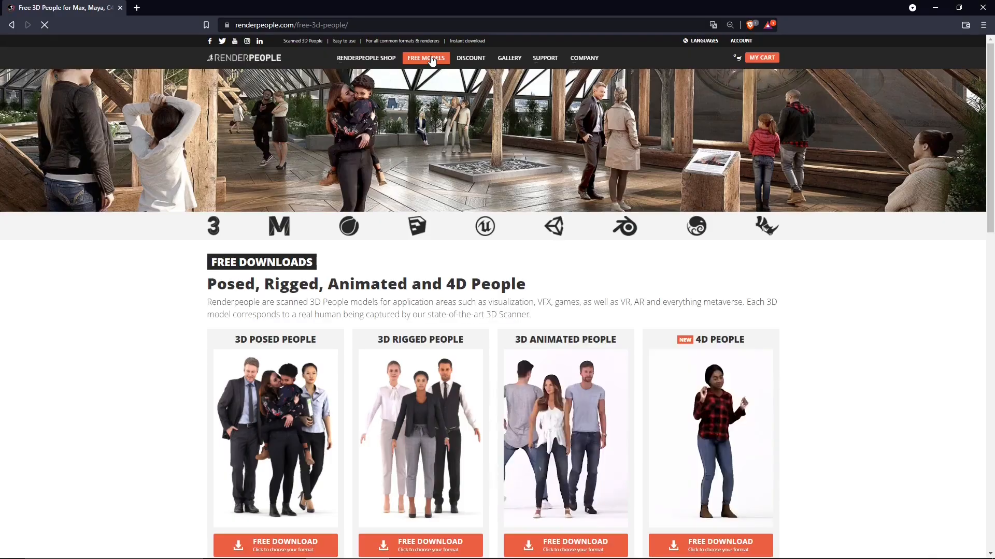
scroll(508, 231, "down", 1)
scroll(510, 233, "down", 1)
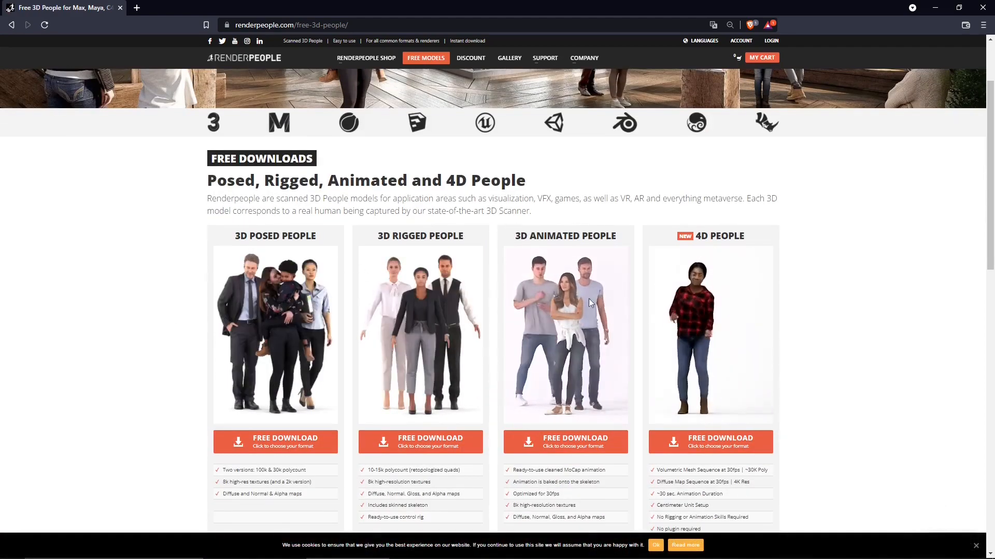
scroll(698, 257, "down", 1)
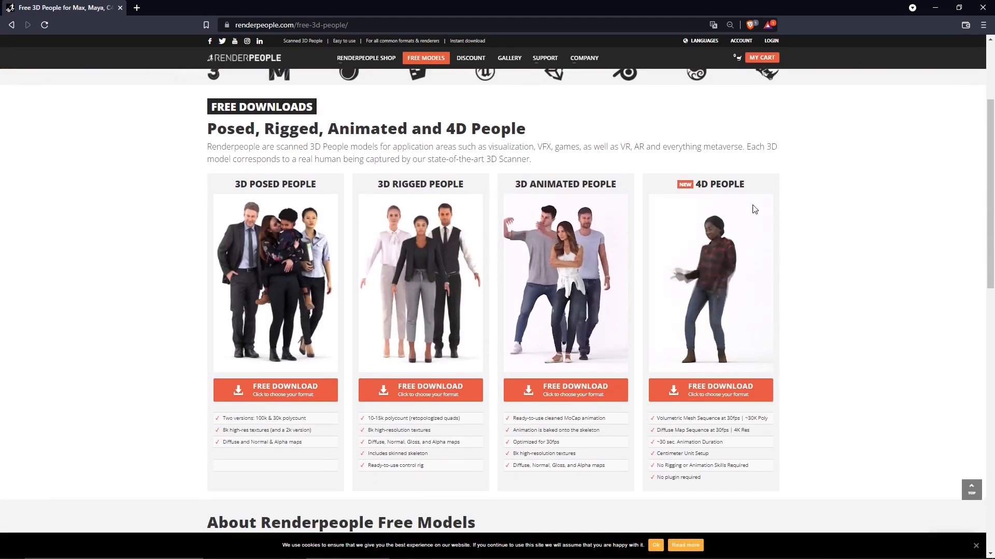
left_click(709, 395)
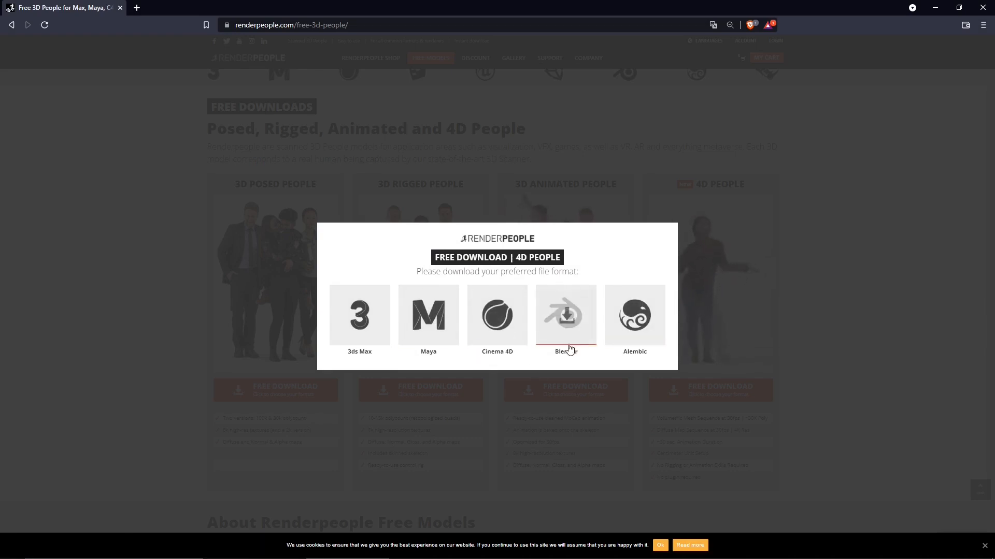
Download the Maya version of the free 4D People model into the RenderPeople Free folder as rp_aliyah_4d_004_dancing_MAYA.
left_click(440, 315)
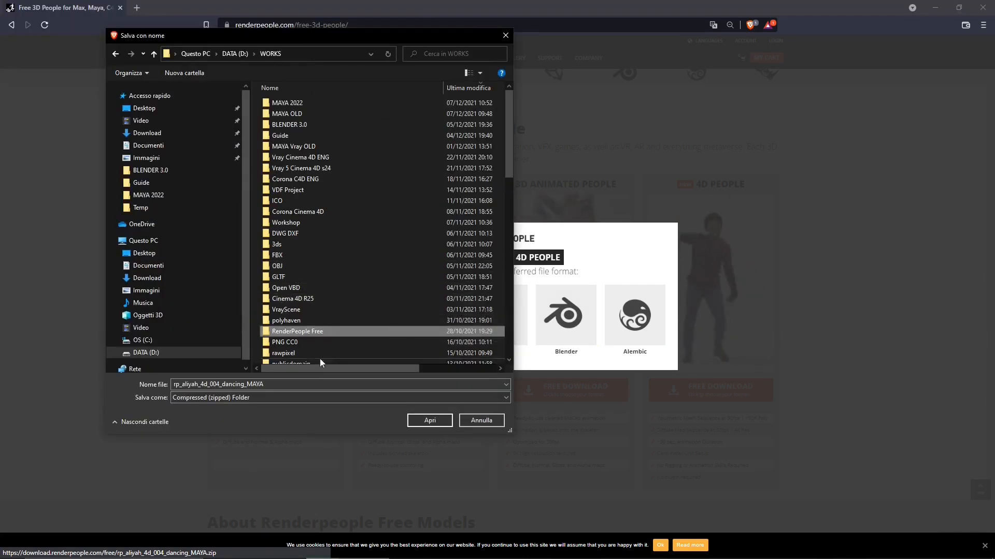
double_click(315, 333)
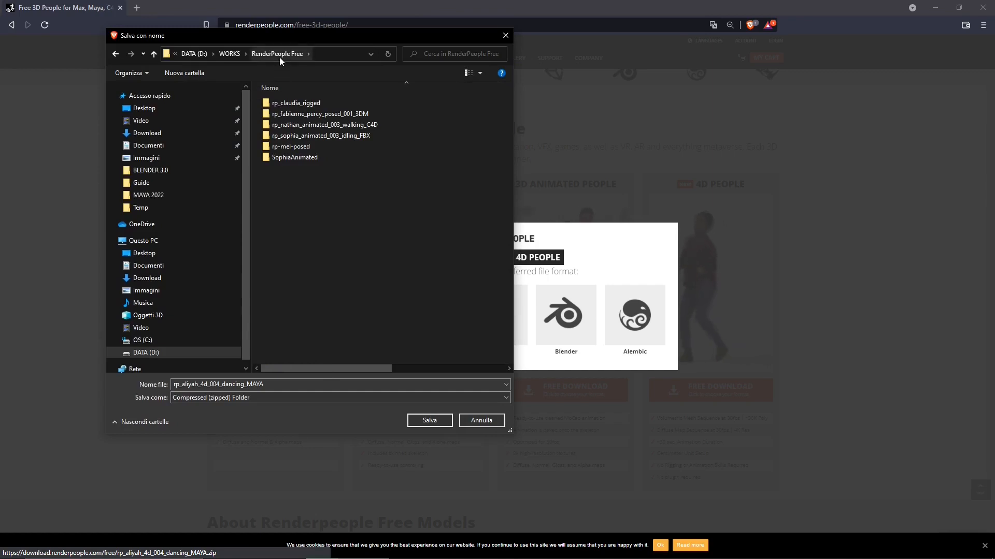
double_click(196, 385)
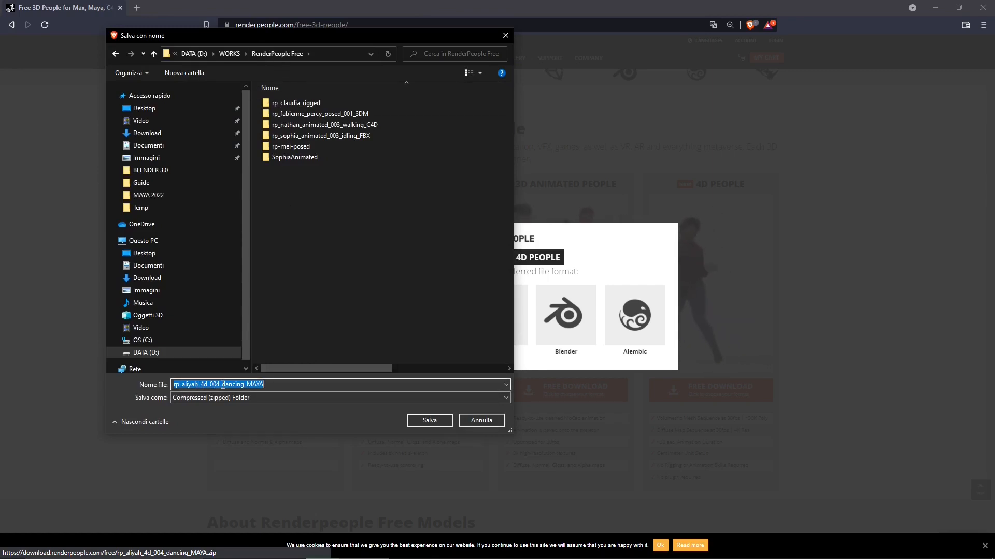
left_click(201, 385)
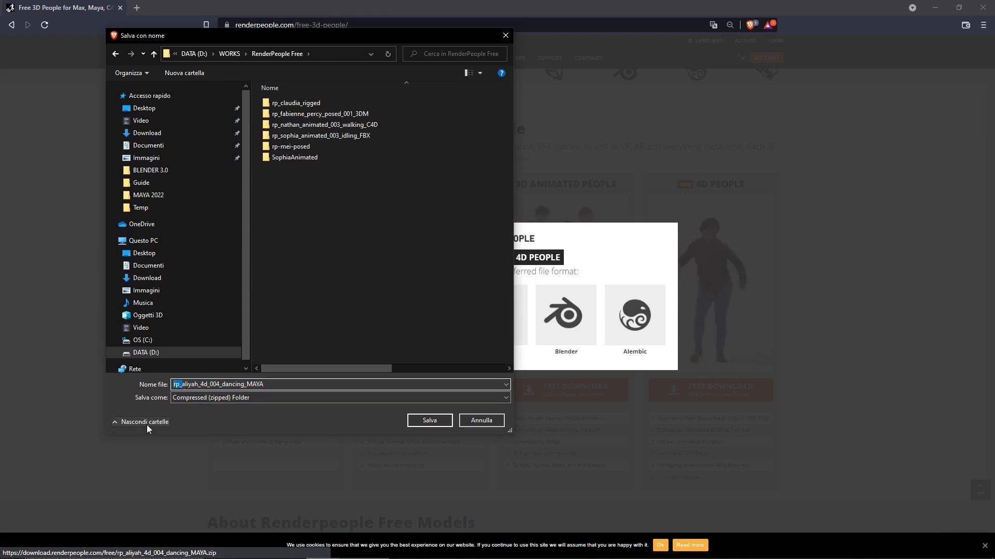
left_click(430, 421)
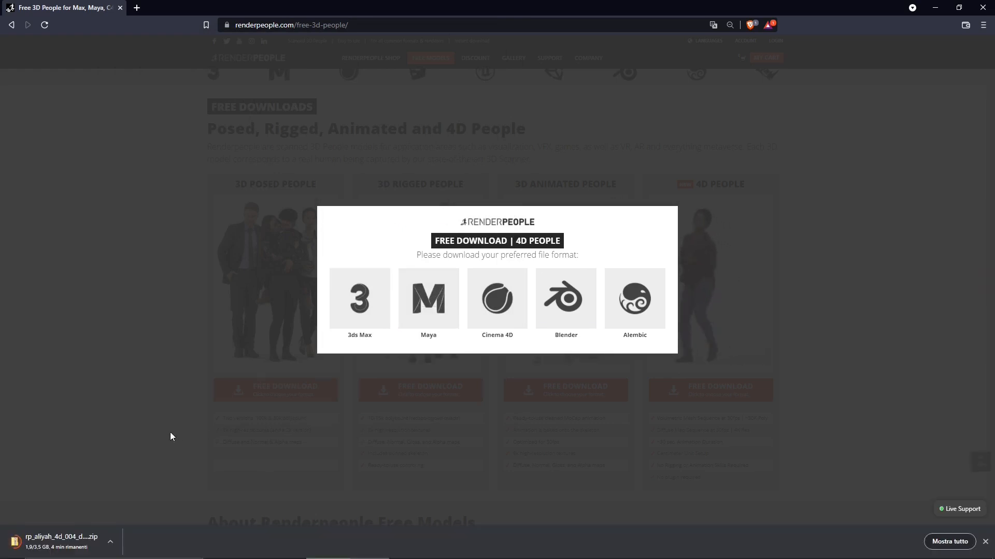
left_click(114, 544)
left_click(127, 506)
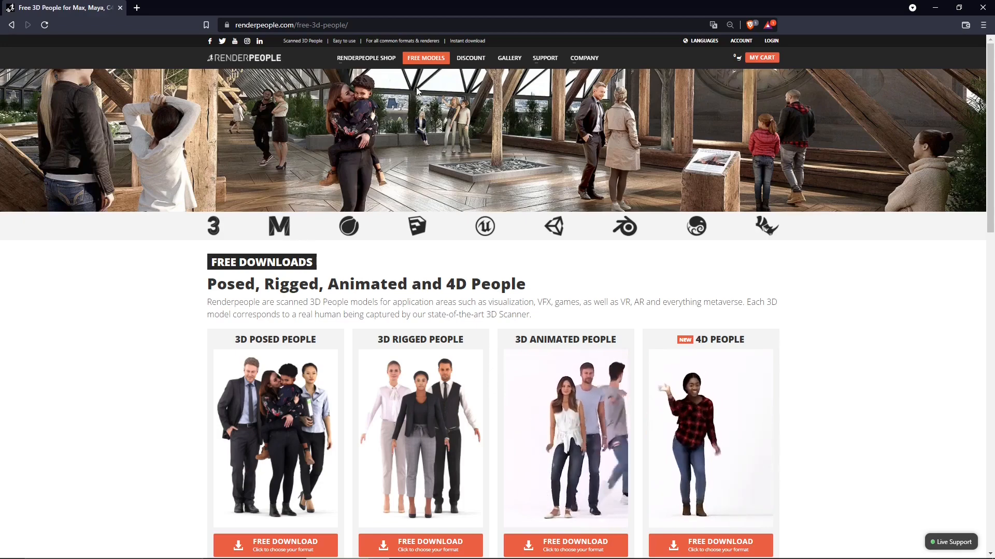
Examine Renderpeople's shop catalogue across the posed, rigged, animated and 4D people categories, and view the Kyle Posed 014 model page.
left_click(388, 57)
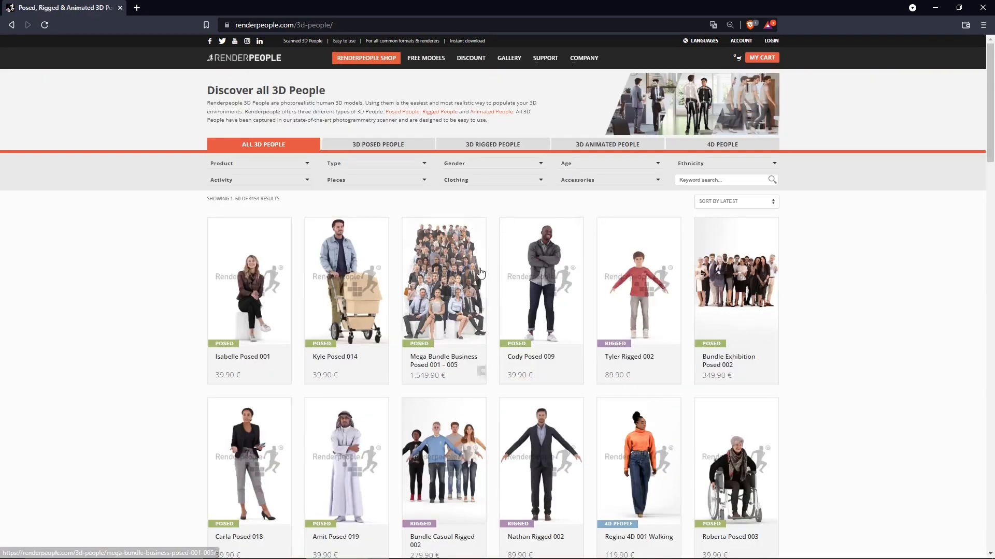
scroll(956, 332, "down", 3)
scroll(816, 185, "up", 3)
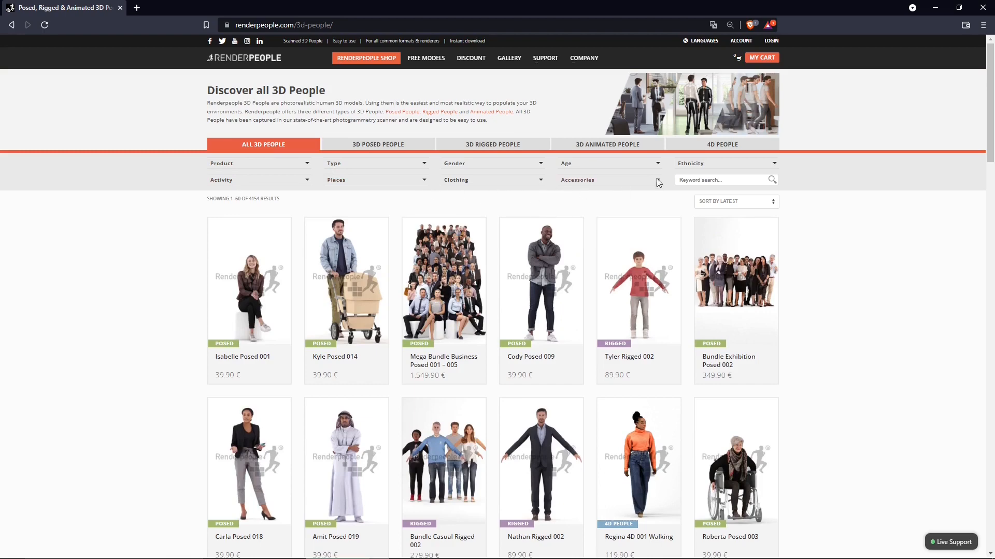
left_click(344, 148)
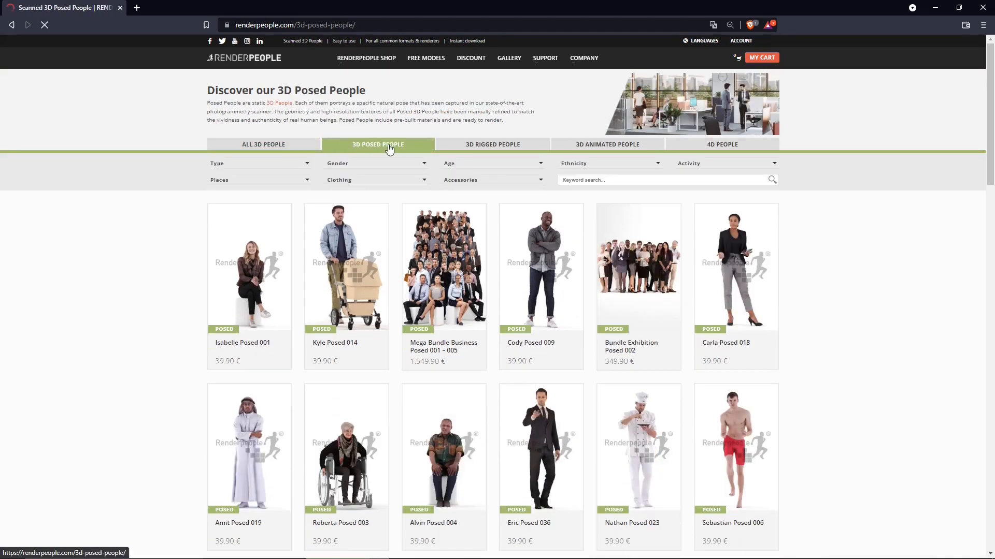
left_click(508, 145)
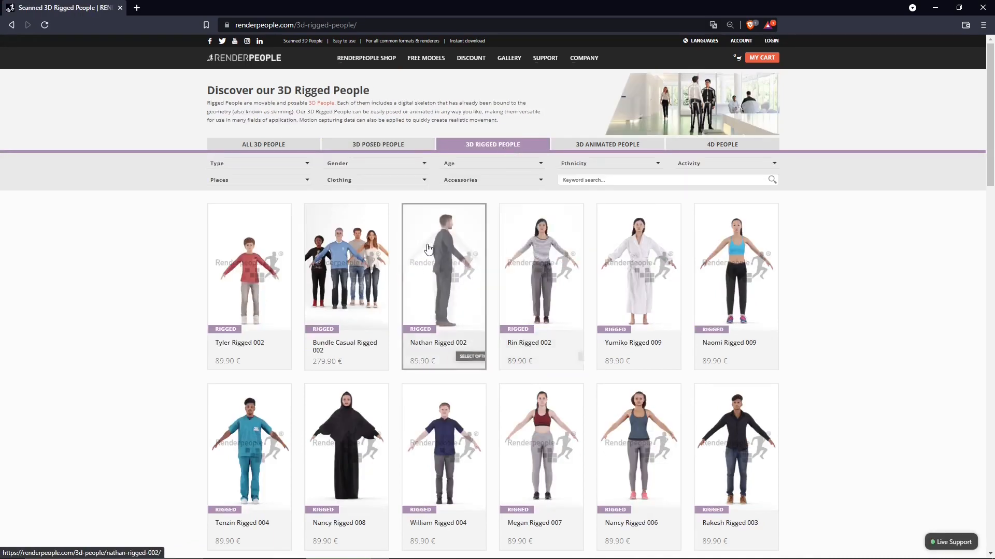
left_click(592, 147)
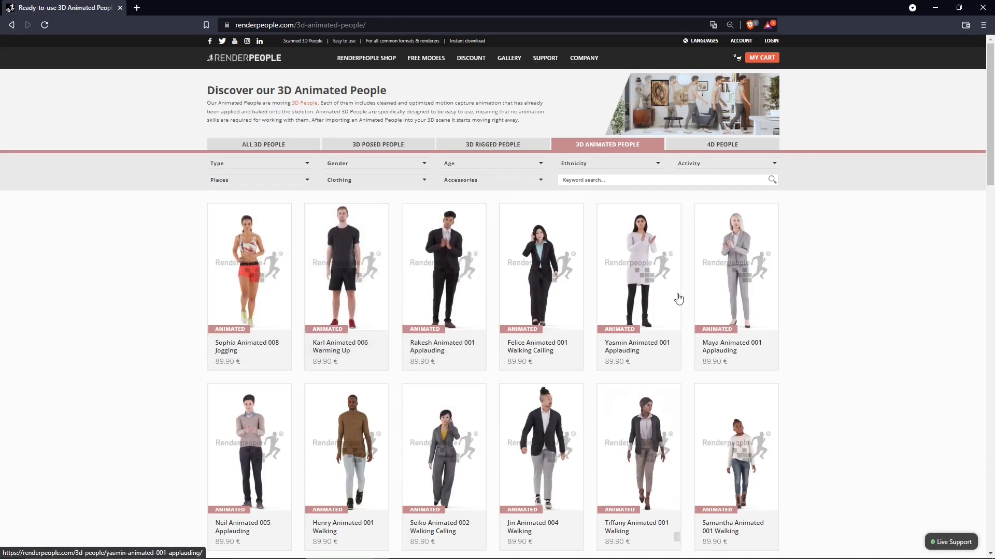
left_click(725, 145)
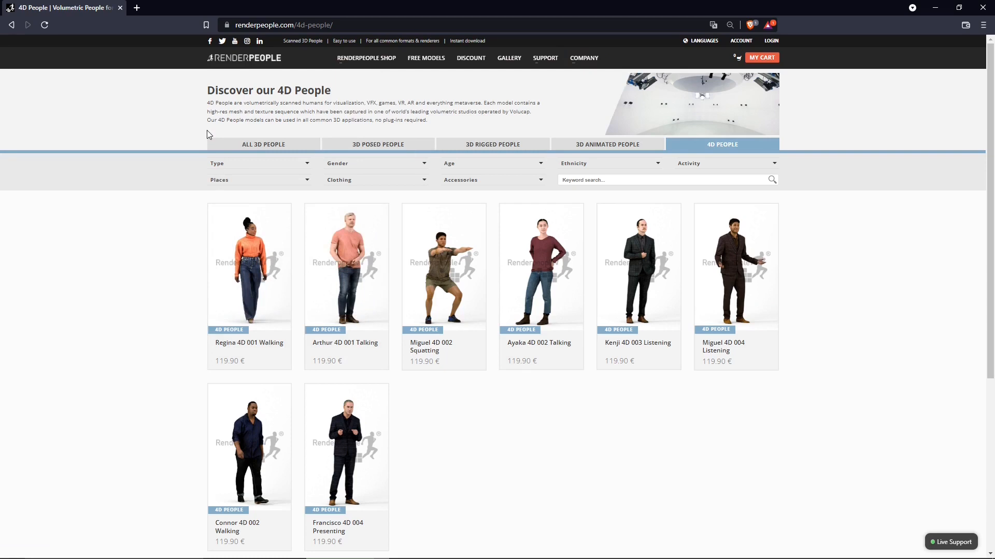
left_click(391, 147)
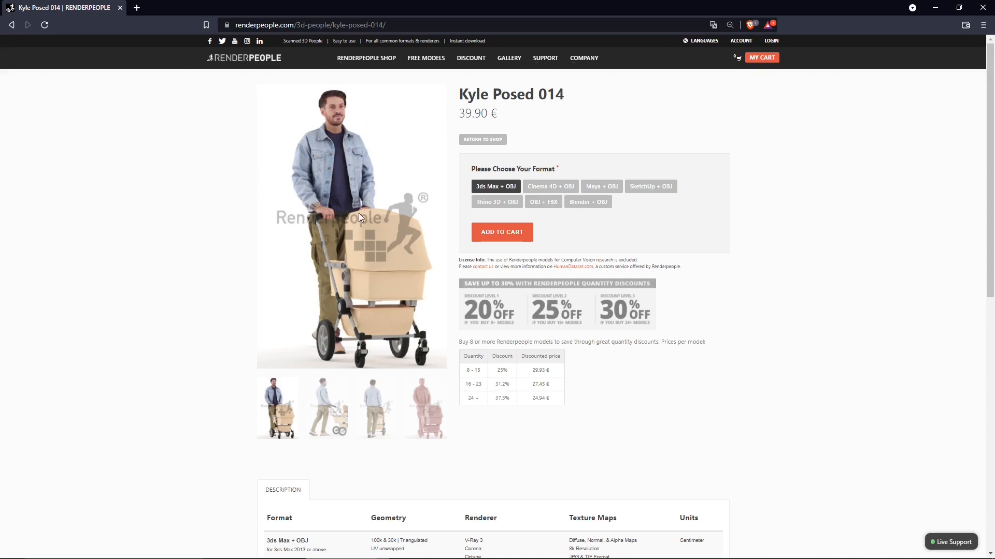
Search the web for sketchfab and polyhaven in two separate browser tabs and look over both result pages.
left_click(136, 8)
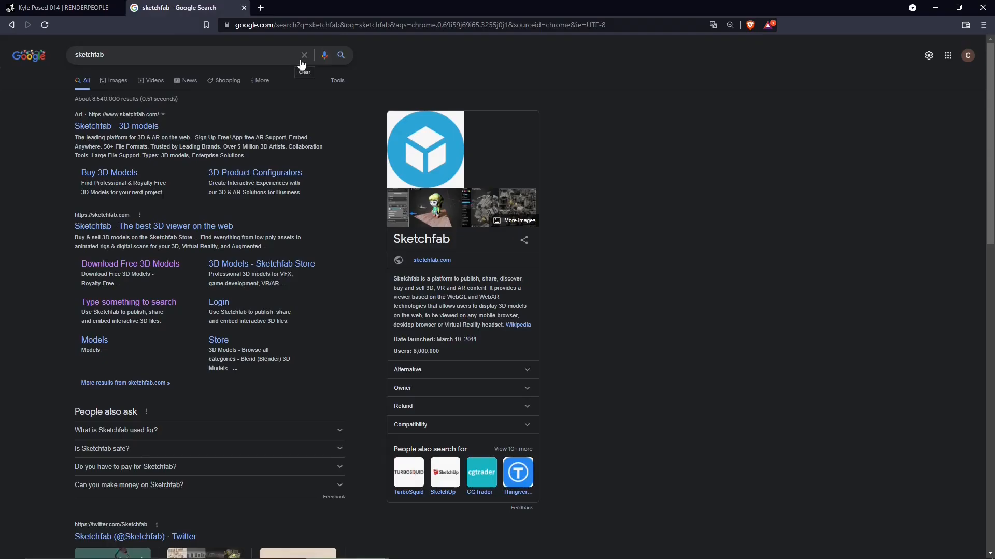
right_click(157, 14)
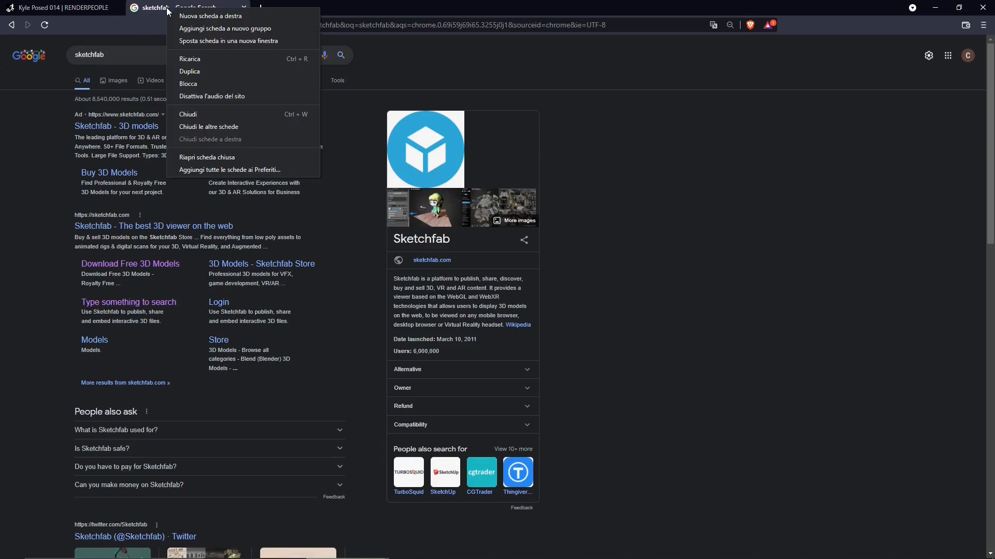
left_click(195, 67)
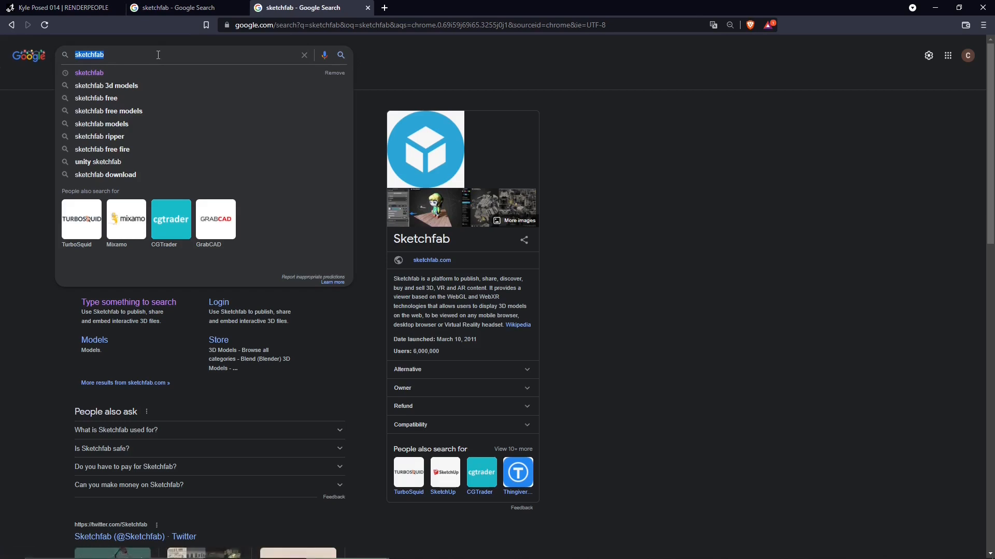
type("polyhaven")
key("Return")
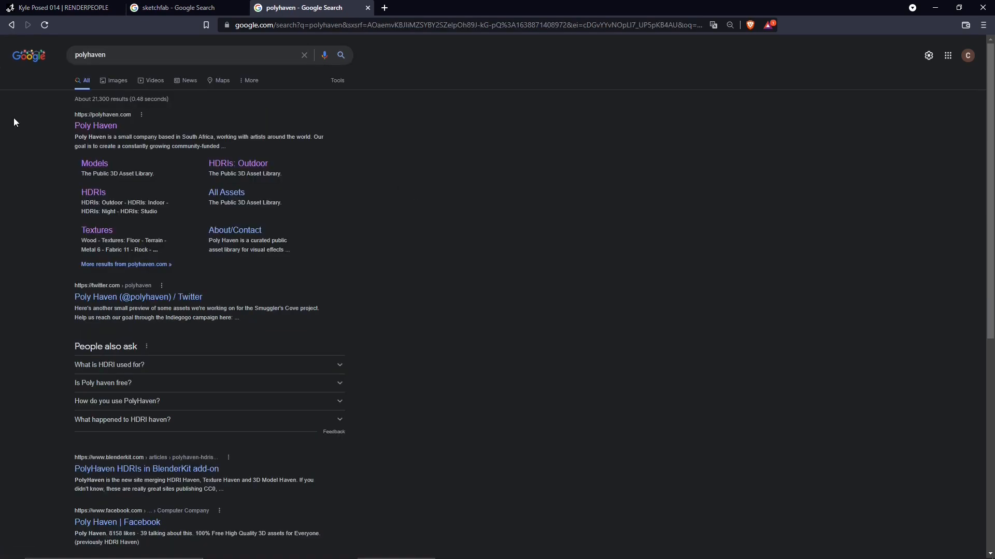
left_click(160, 10)
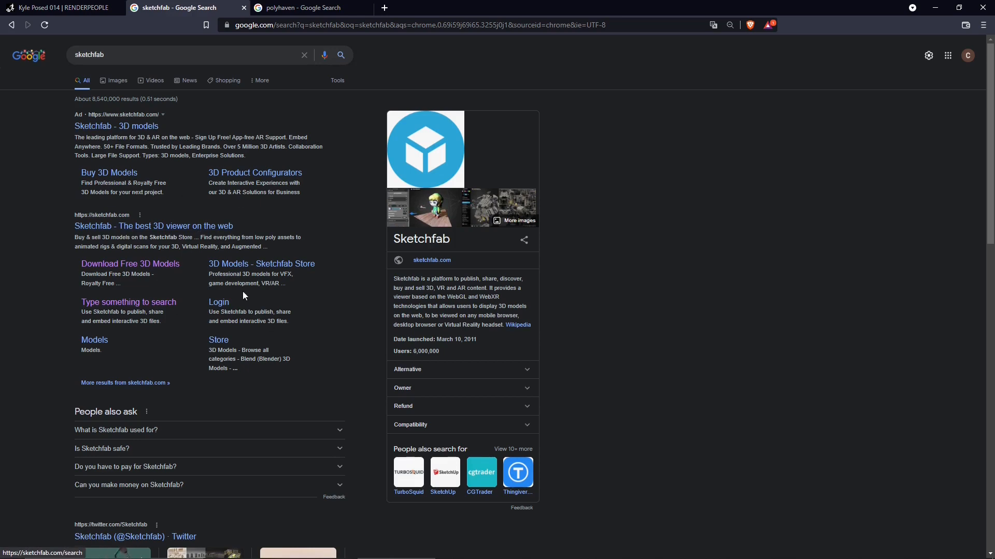
left_click(286, 11)
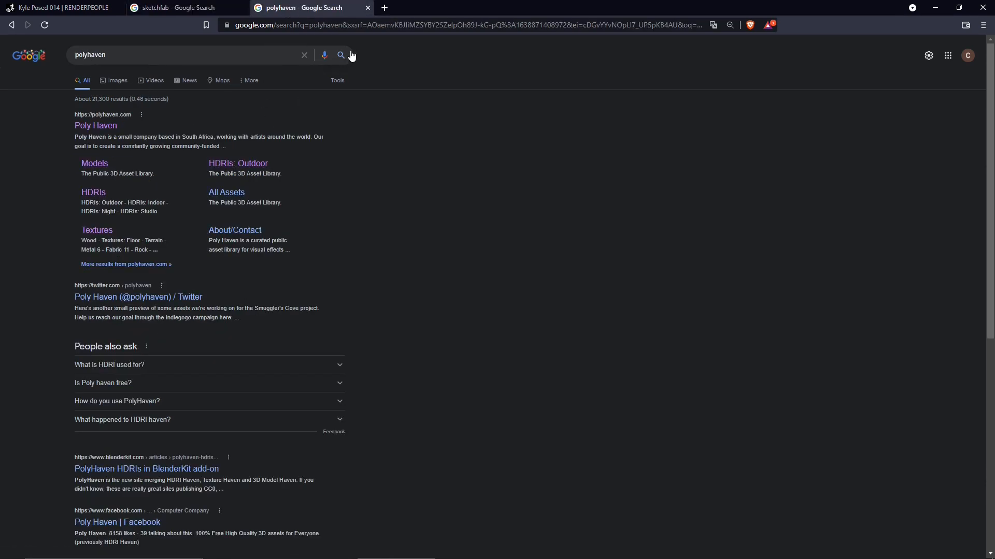
Replace the polyhaven query with a web search for sketchup warehouse.
left_click(137, 55)
type("skethcup")
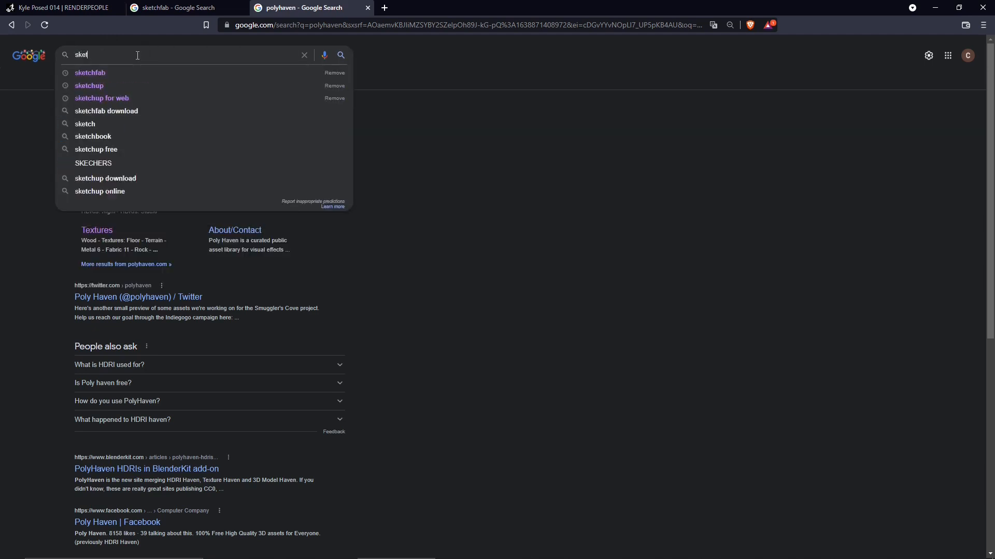
key("BackSpace")
key("BackSpace")
key("BackSpace")
key("BackSpace")
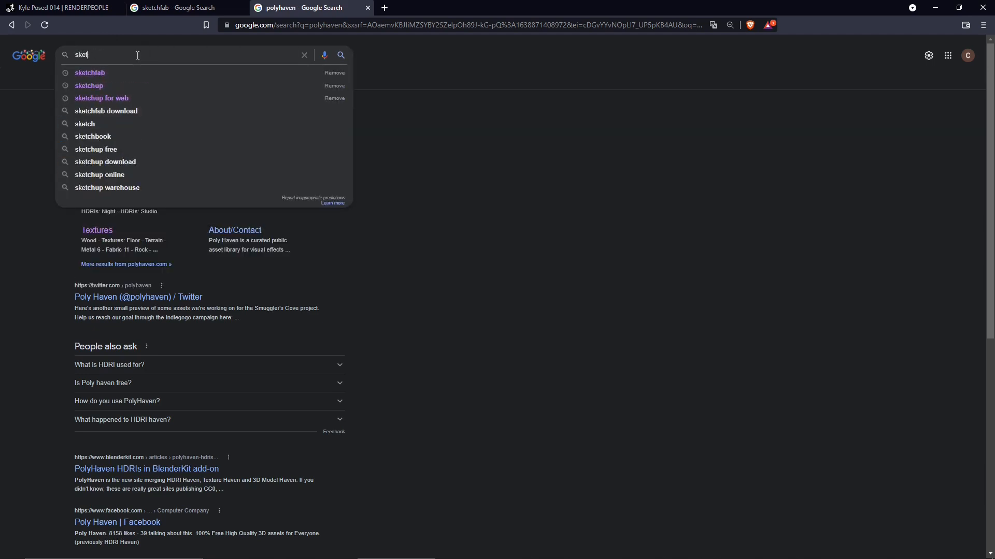
type("ch")
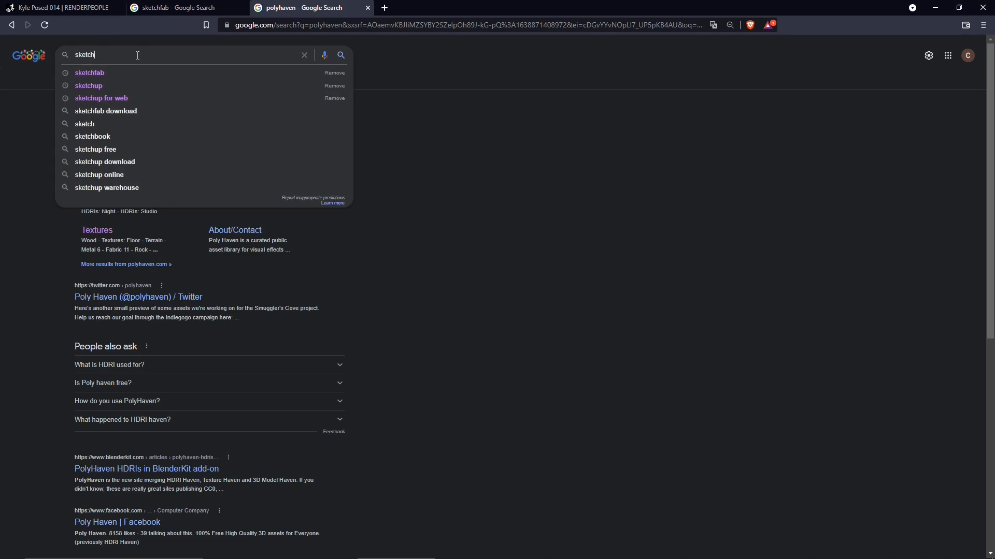
type("up warehouse")
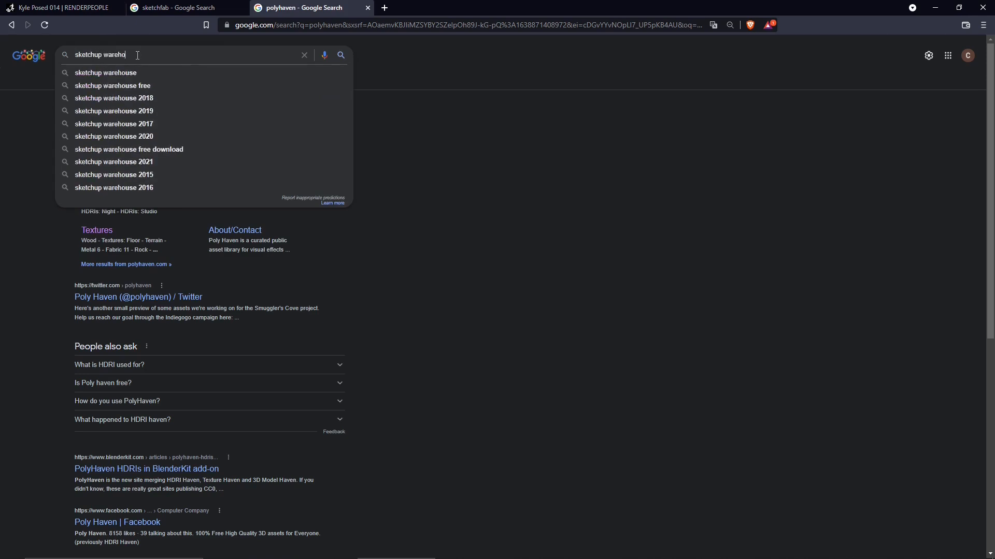
key("Return")
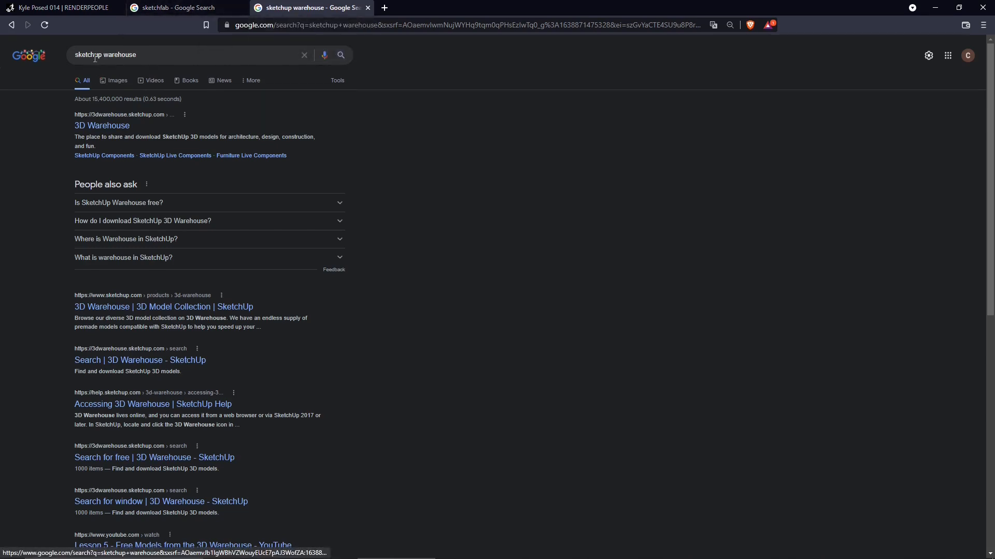
Close the sketchfab and sketchup warehouse search tabs and return to Renderpeople's 4D People category.
left_click(173, 7)
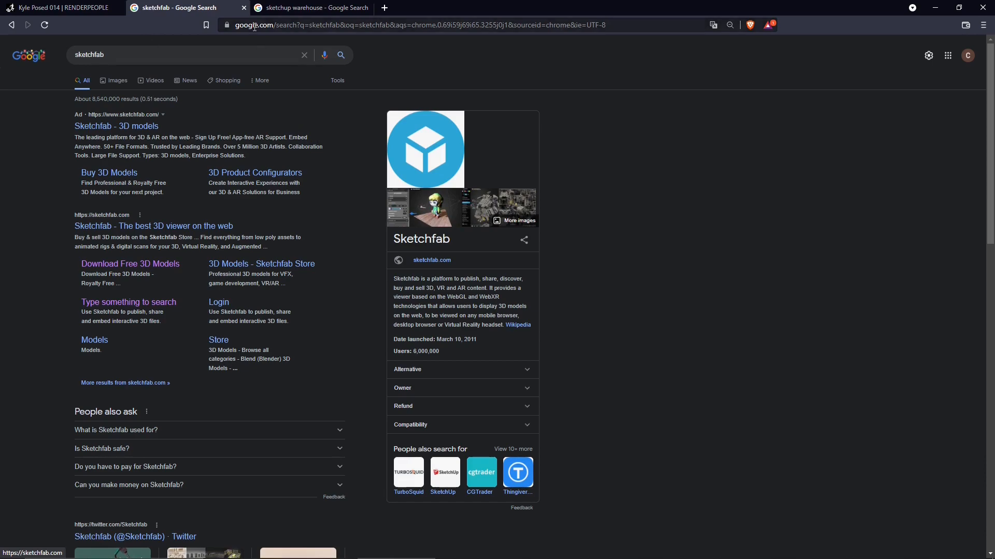
left_click(244, 7)
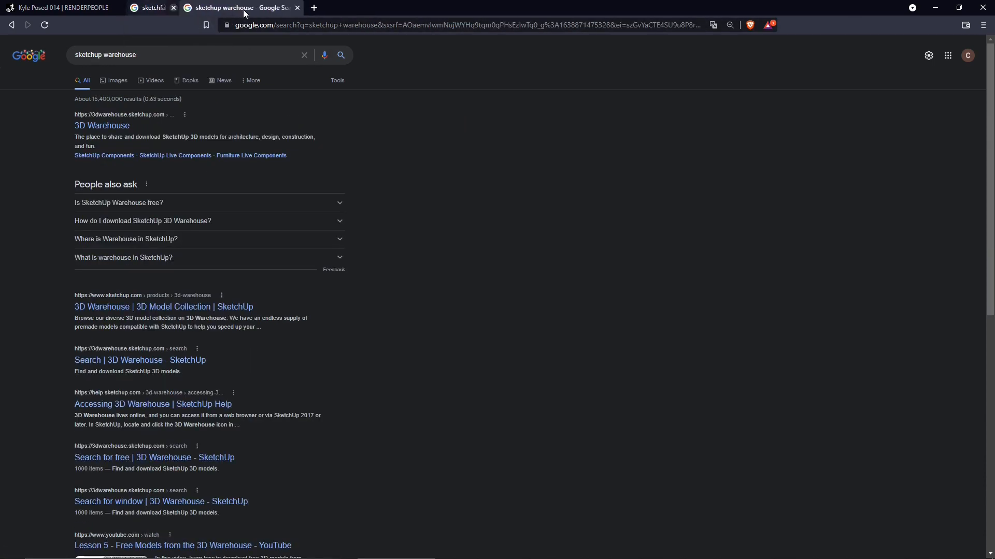
left_click(243, 8)
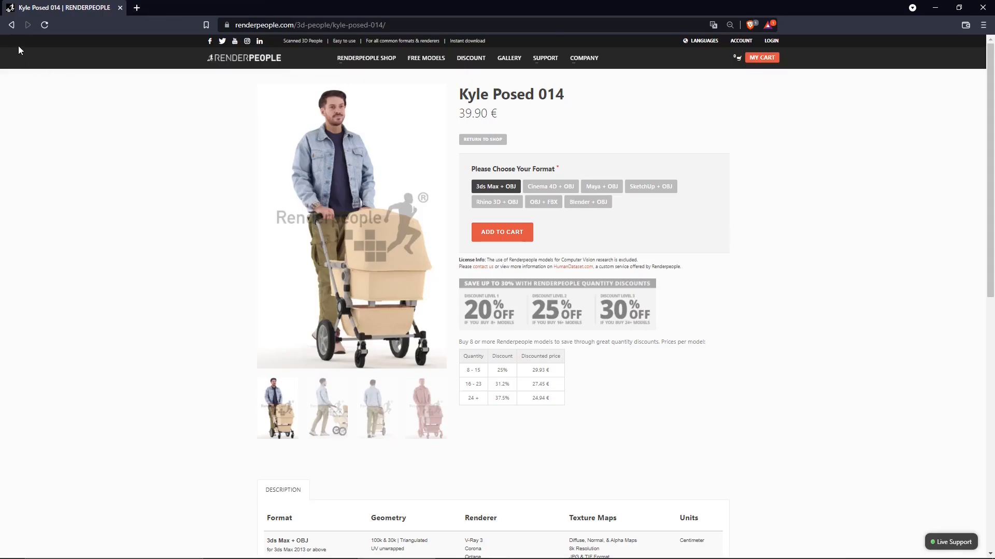
left_click(13, 25)
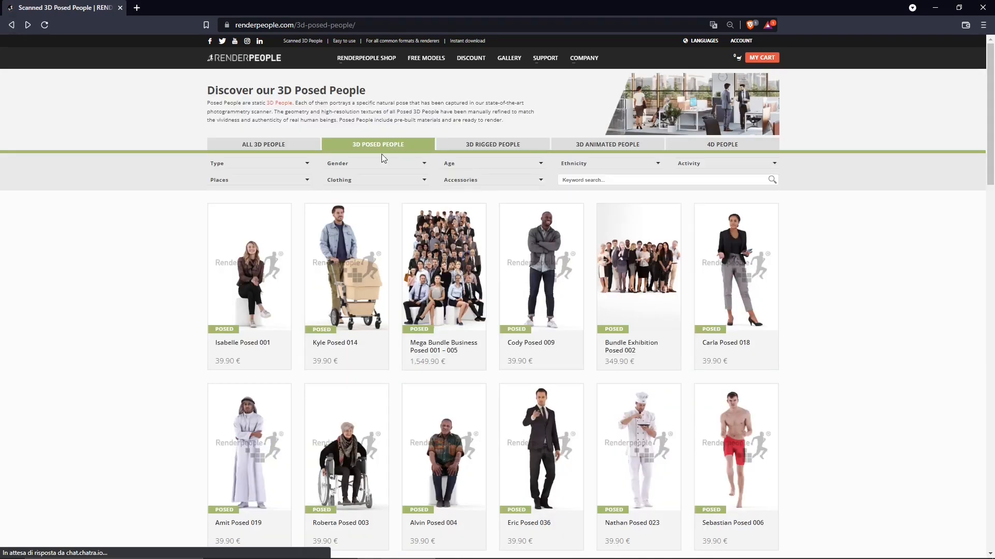
left_click(722, 144)
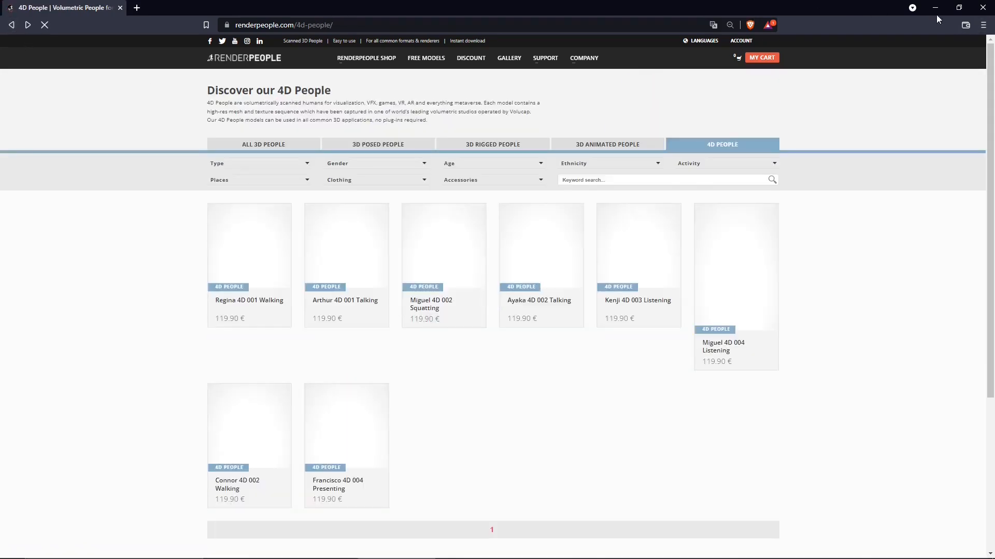
Switch to File Explorer and view the available actions for the rp_aliyah_4d_004_dancing_MAYA zip archive in the RenderPeople Free folder.
left_click(936, 11)
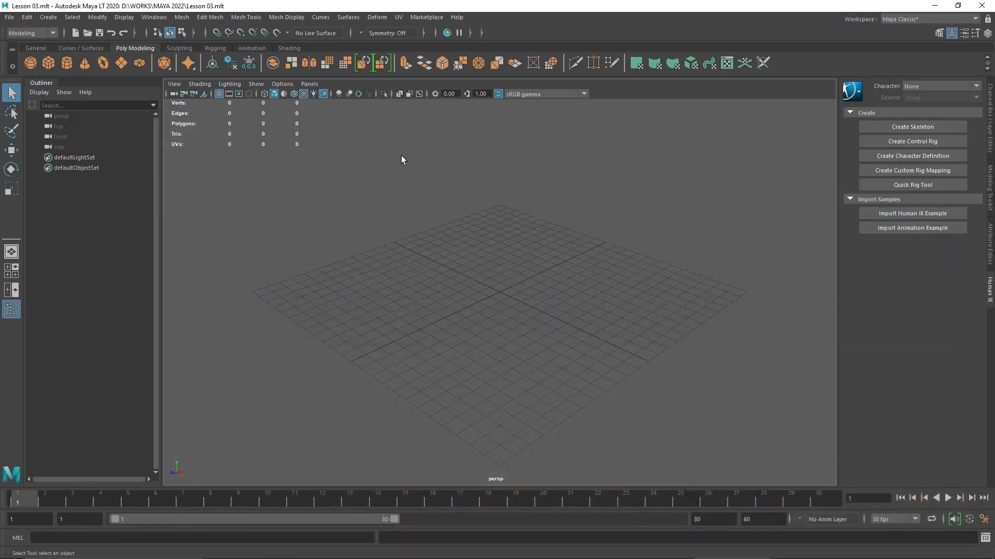
key("alt+Tab")
left_click(253, 288)
right_click(254, 287)
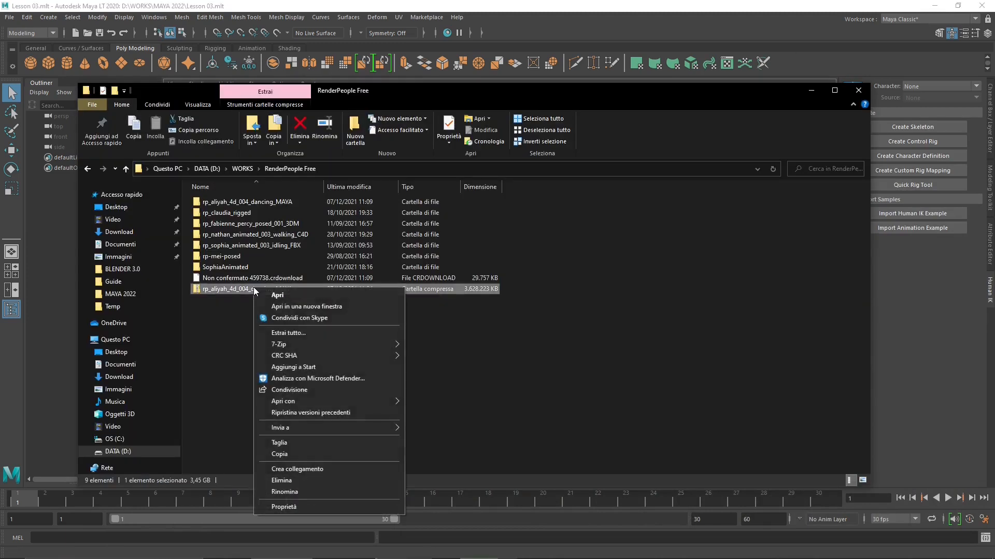
left_click(219, 322)
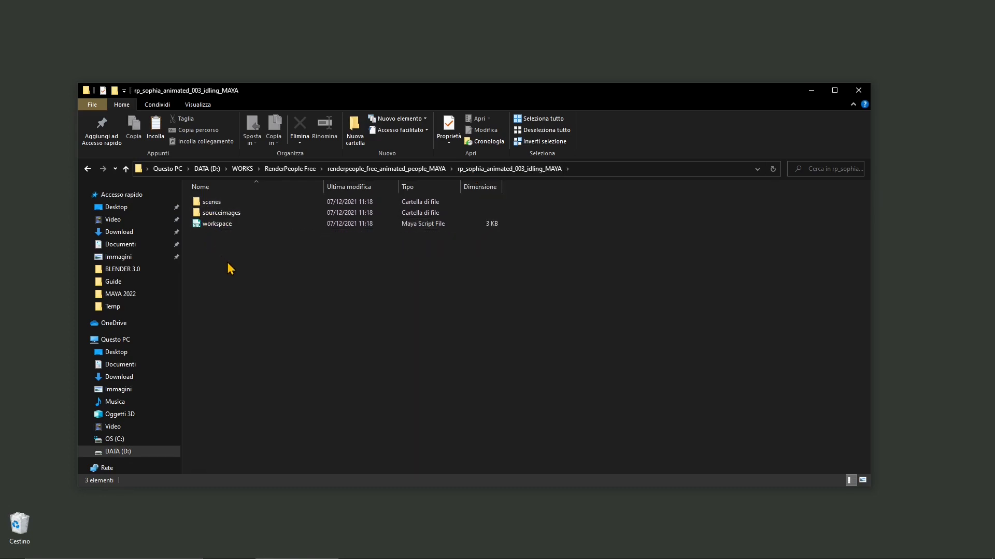
Copy the scenes and sourceimages folders and the workspace file from rp_sophia_animated_003_idling_MAYA into VideoCourse_Project, replacing the existing workspace.mel.
left_click_drag(243, 271, 216, 209)
right_click(217, 217)
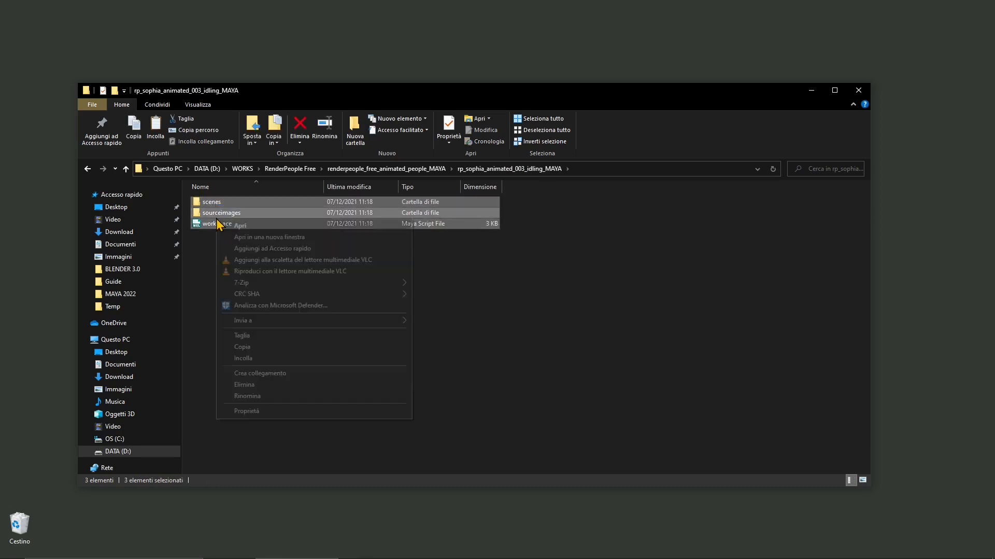
left_click(246, 348)
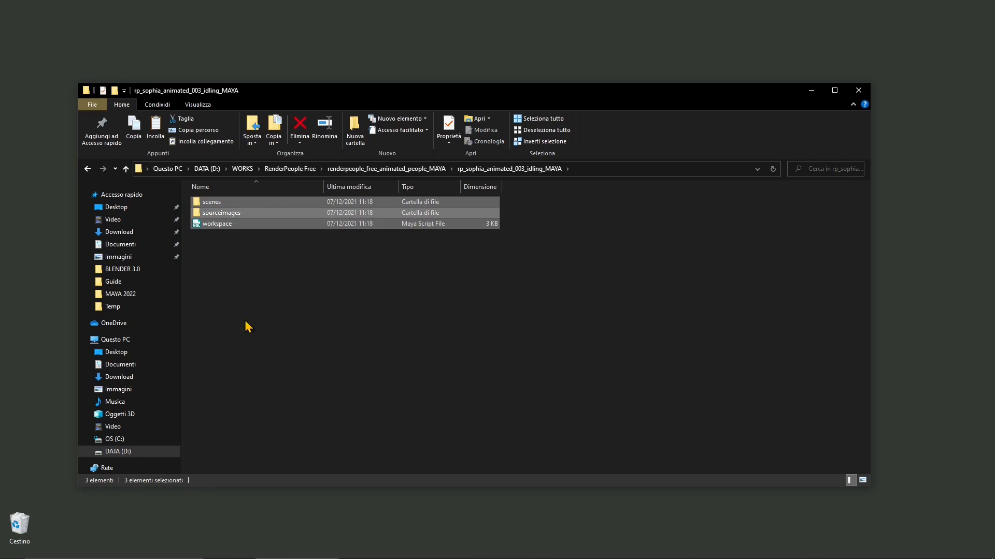
left_click(130, 296)
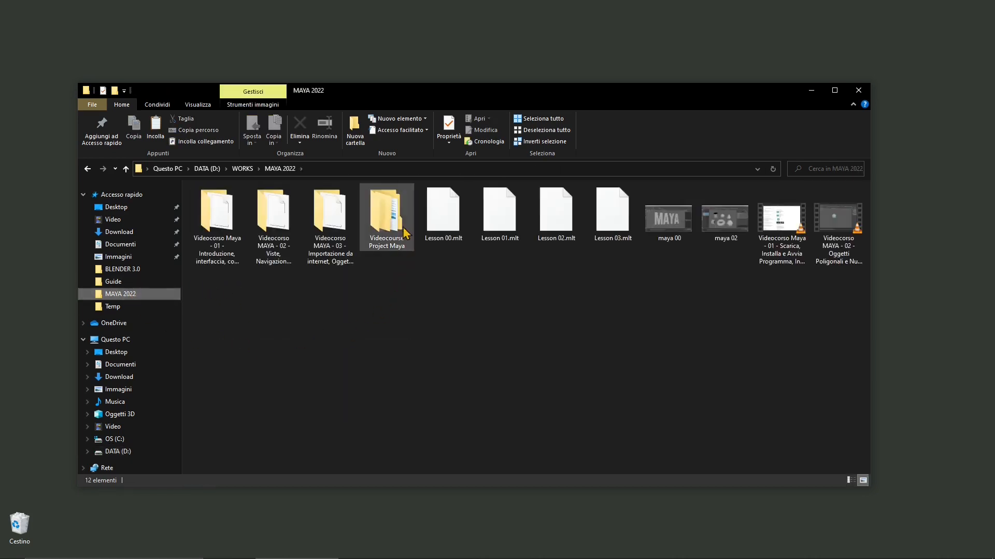
double_click(389, 207)
double_click(251, 203)
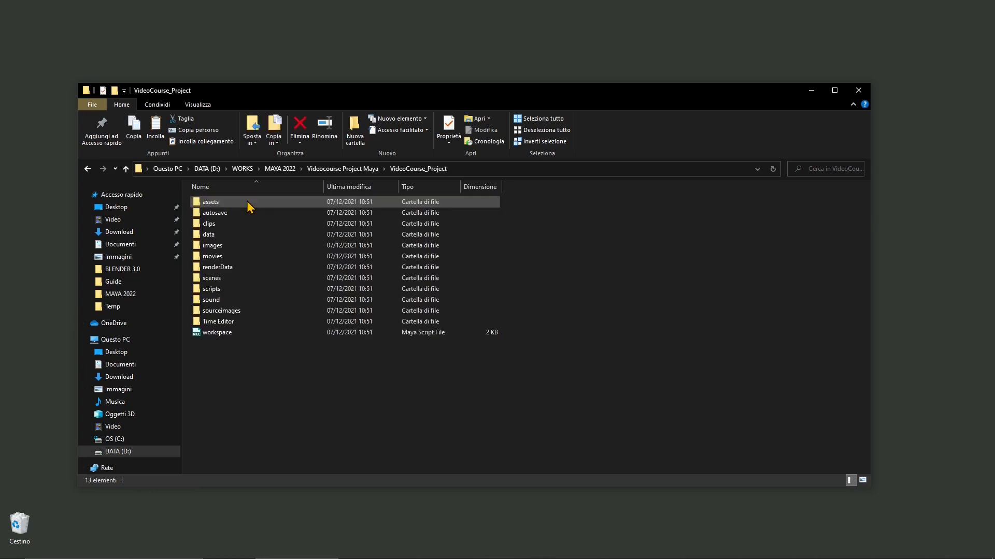
right_click(254, 384)
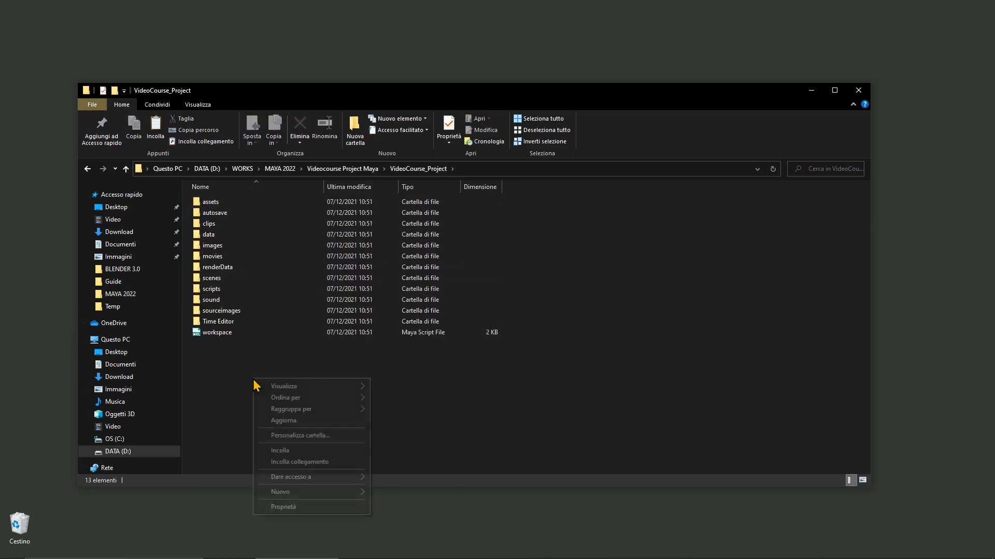
left_click(284, 450)
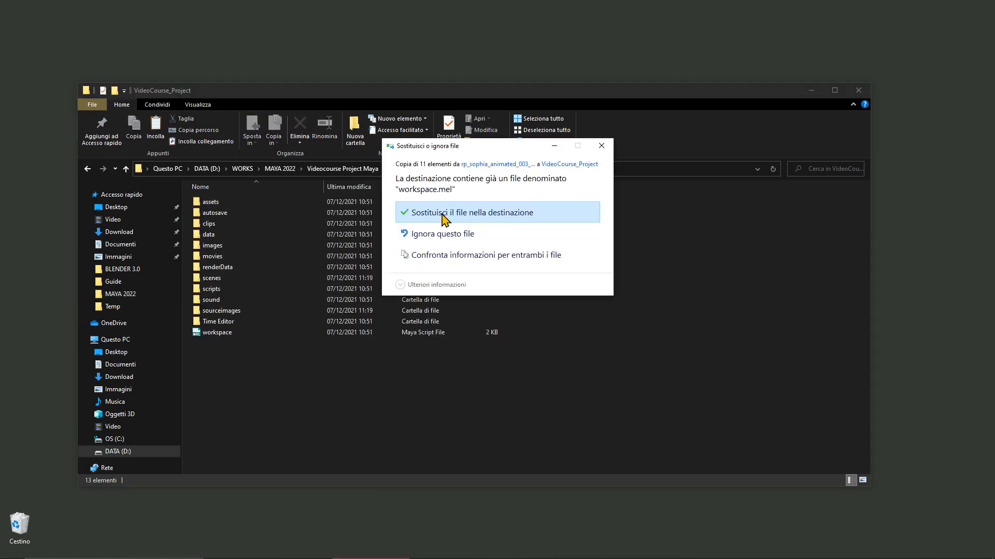
left_click(443, 215)
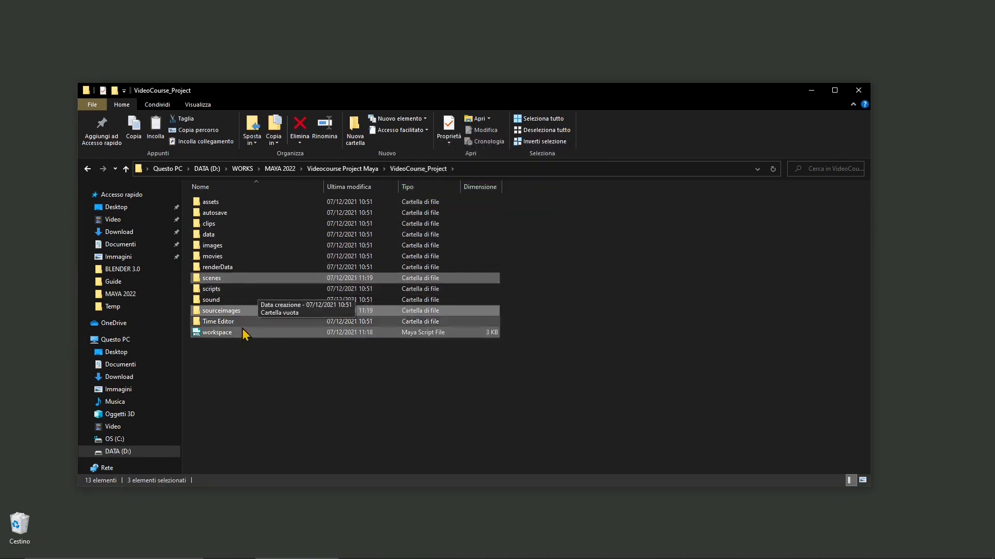
Open the project's scenes folder and import rp_sophia_animated_003_idling_native into the Lesson 03 scene in Maya.
double_click(212, 279)
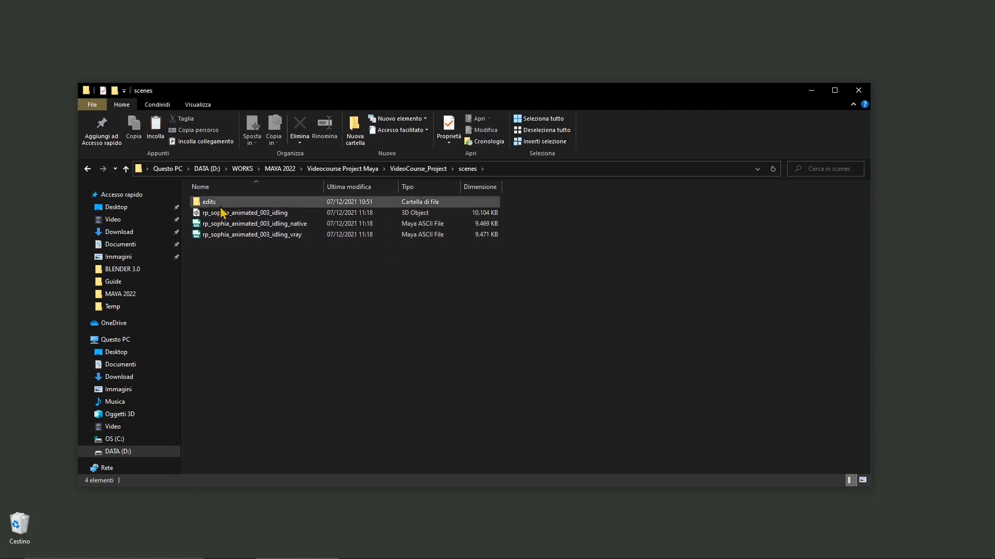
left_click(218, 226)
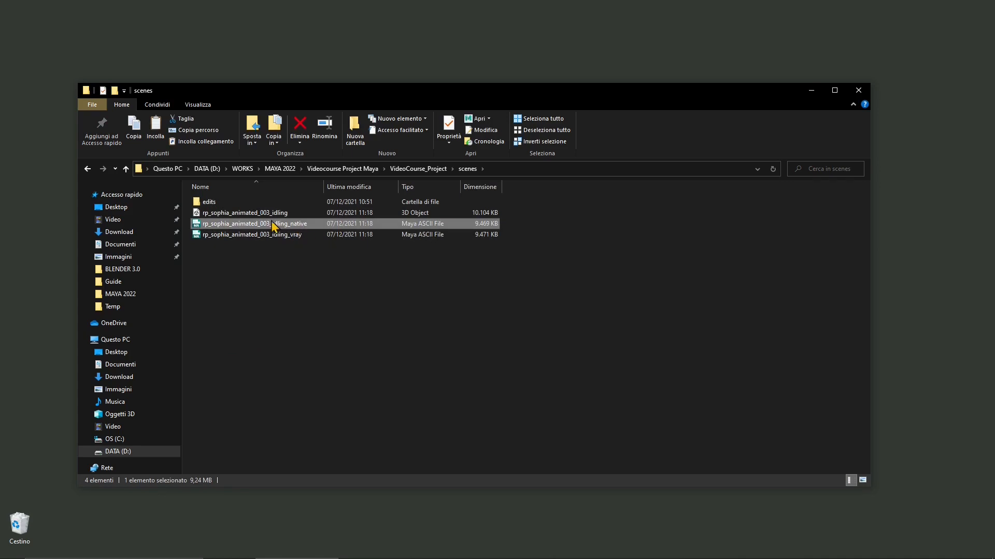
left_click(294, 241)
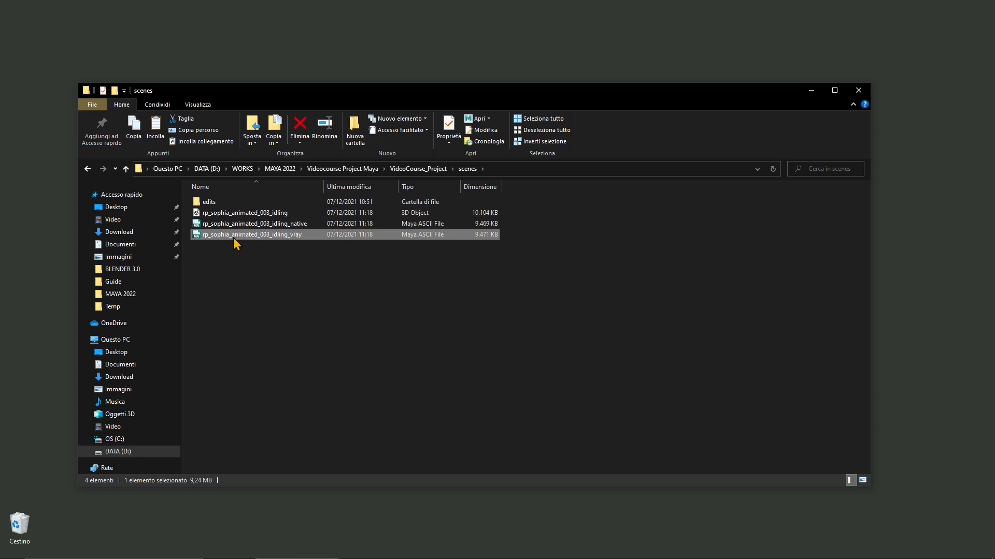
left_click_drag(266, 227, 297, 223)
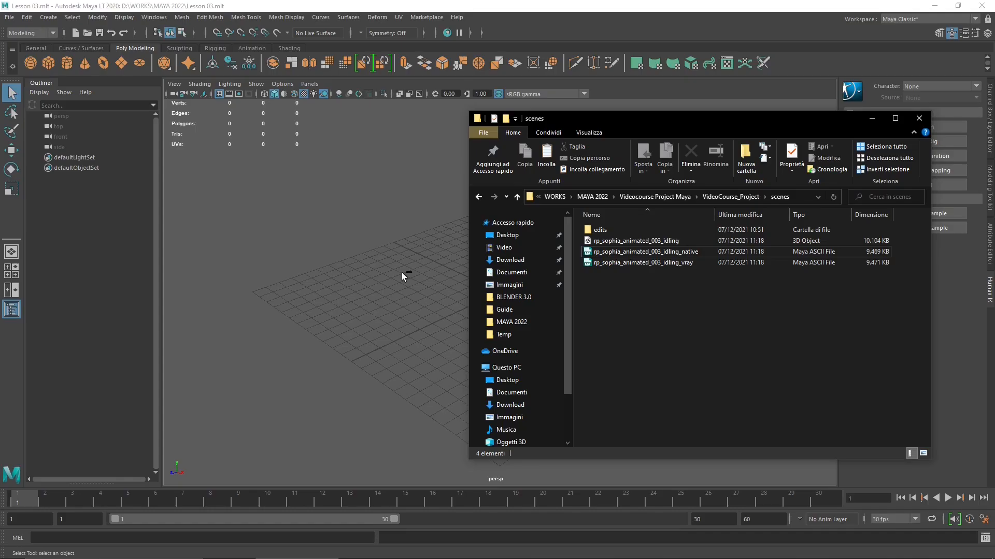
left_click_drag(611, 253, 400, 282)
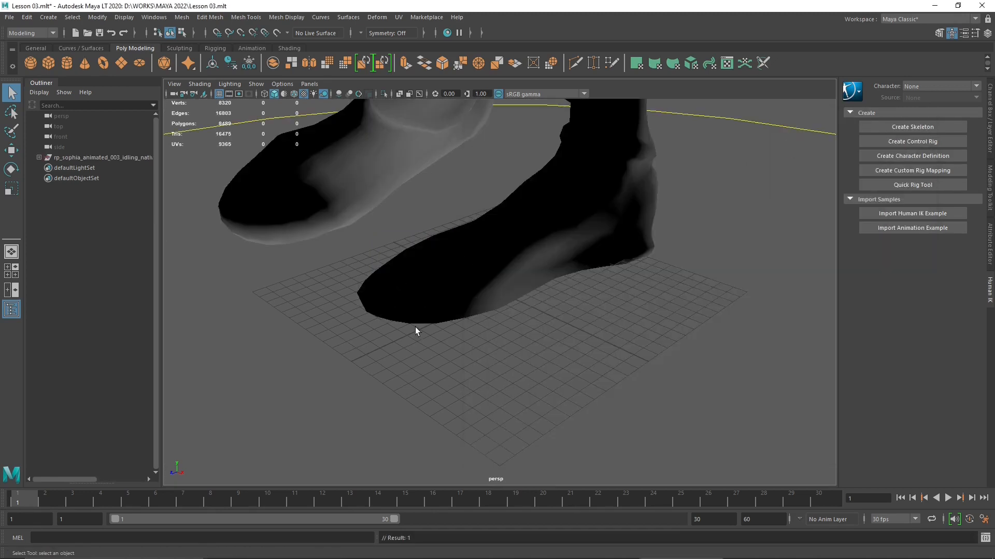
Play the imported character's idling animation, stop at frame 12 and inspect the full figure in the perspective view.
scroll(419, 322, "down", 3)
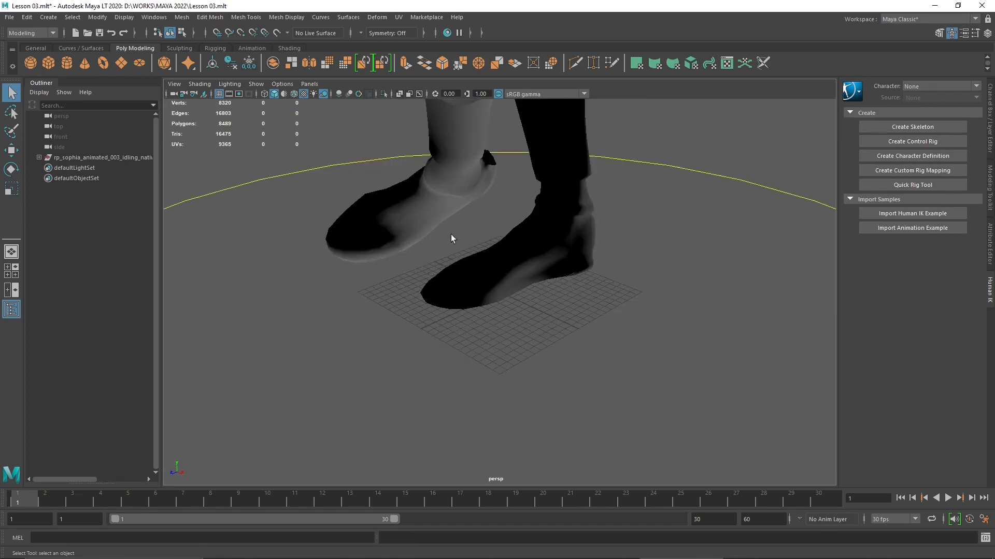
scroll(426, 292, "down", 6)
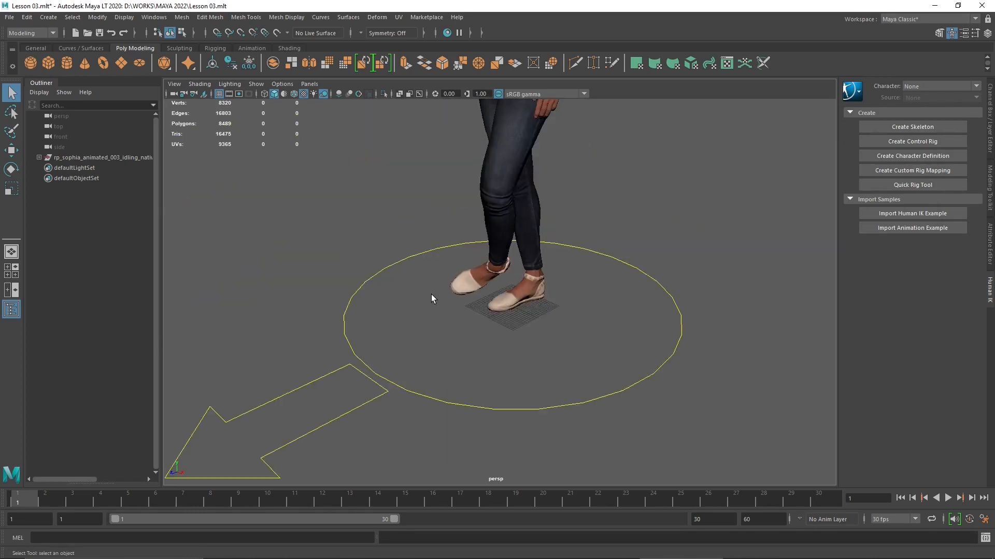
scroll(439, 272, "down", 2)
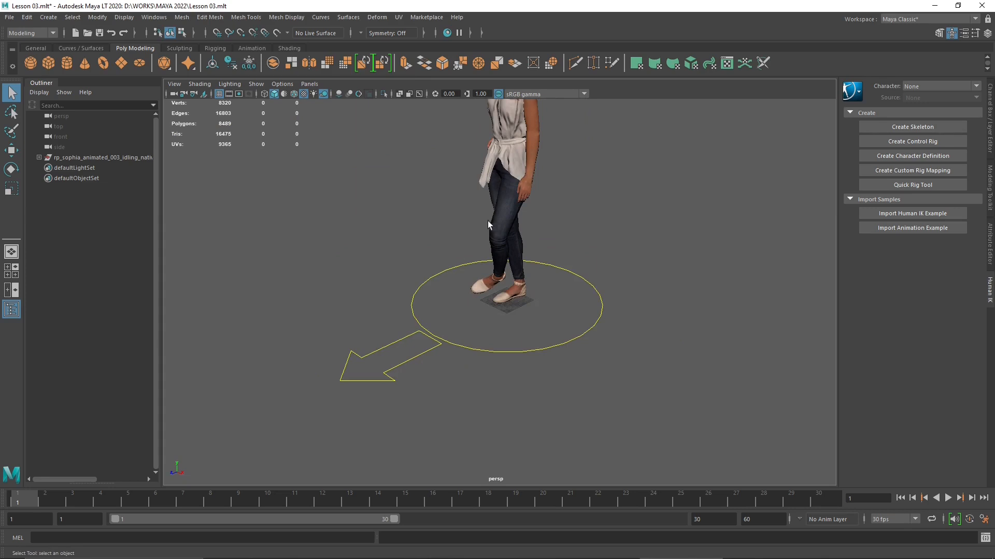
left_click_drag(499, 240, 493, 284, "alt")
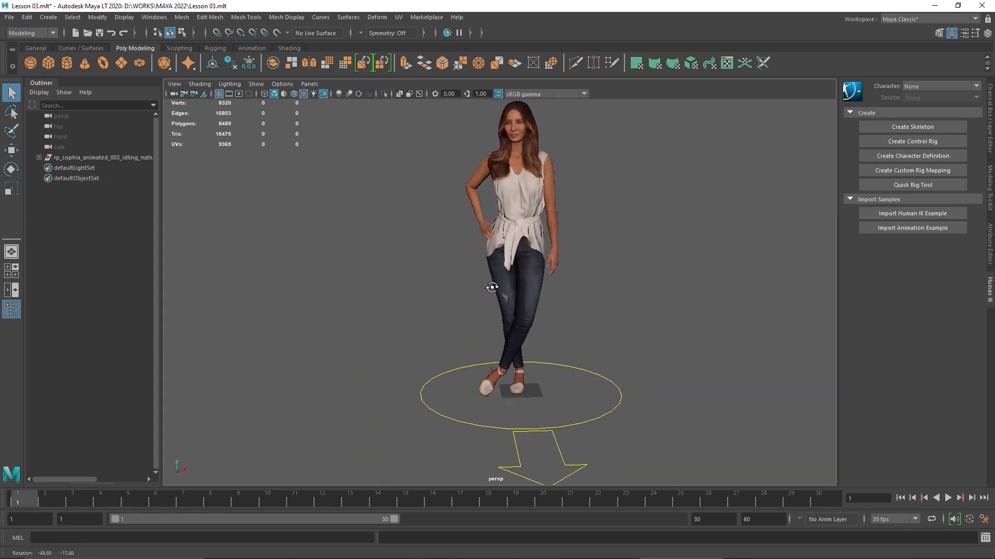
middle_click_drag(493, 284, 473, 285, "alt")
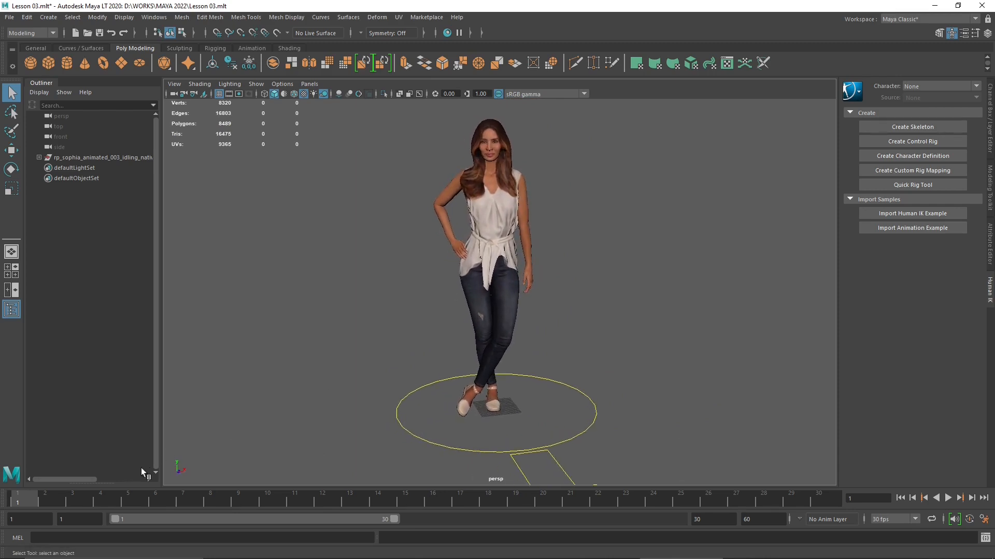
key("alt+v")
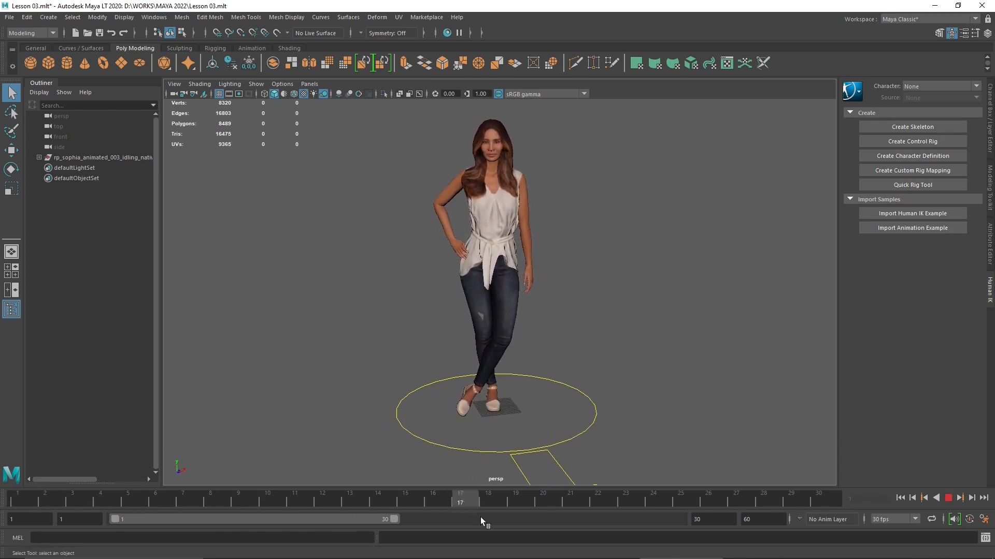
mouse_move(168, 474)
left_mouse_down()
mouse_move(692, 535)
mouse_move(455, 490)
mouse_move(527, 502)
mouse_move(214, 483)
mouse_move(709, 527)
mouse_move(223, 502)
mouse_move(326, 498)
left_mouse_up()
left_click_drag(440, 372, 468, 337, "alt")
middle_click_drag(468, 337, 440, 362, "alt")
left_click_drag(439, 362, 440, 365, "alt")
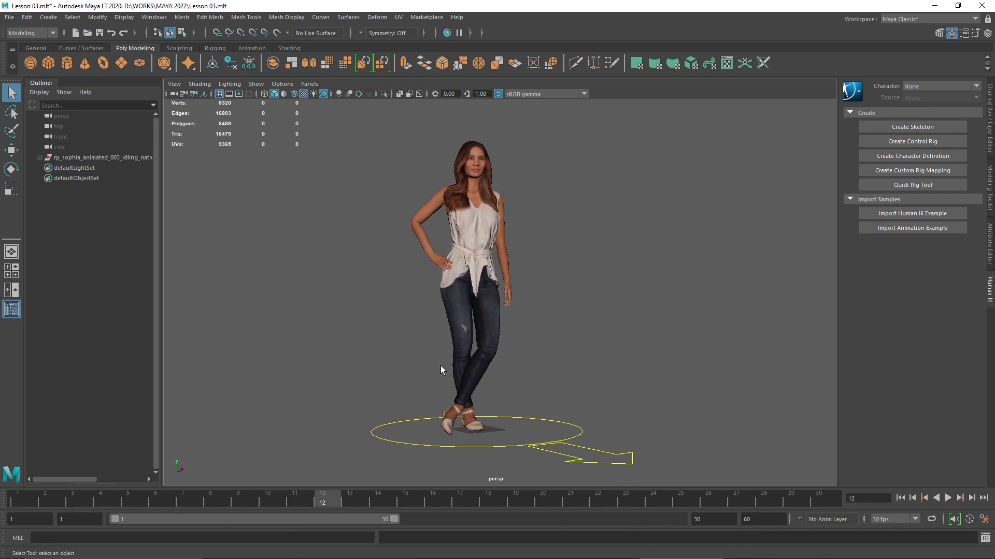
Hide the grid and the HUD in the perspective viewport.
scroll(438, 371, "up", 2)
scroll(435, 368, "down", 2)
left_click_drag(399, 231, 428, 312, "alt")
middle_click_drag(428, 313, 380, 246, "alt")
scroll(430, 383, "up", 3)
scroll(430, 383, "up", 4)
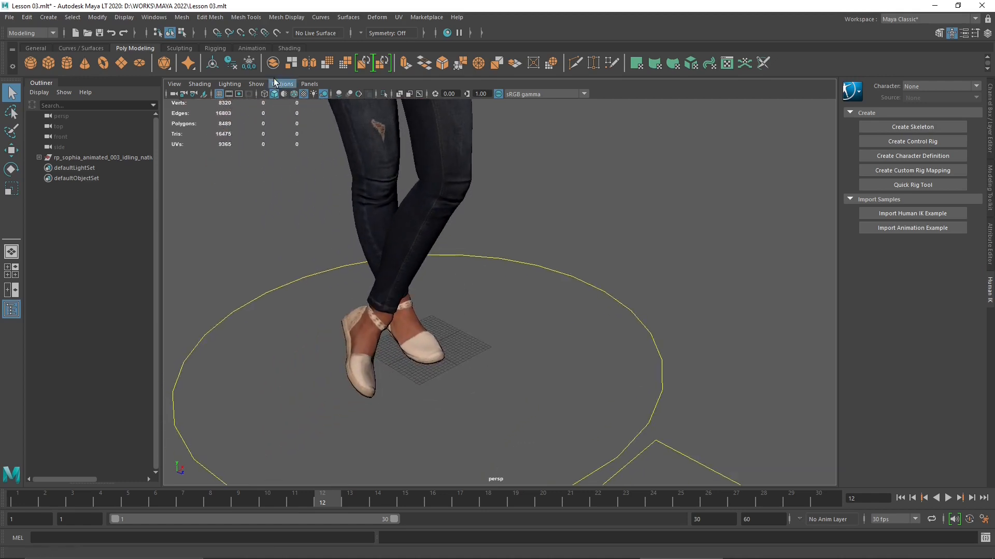
left_click(256, 84)
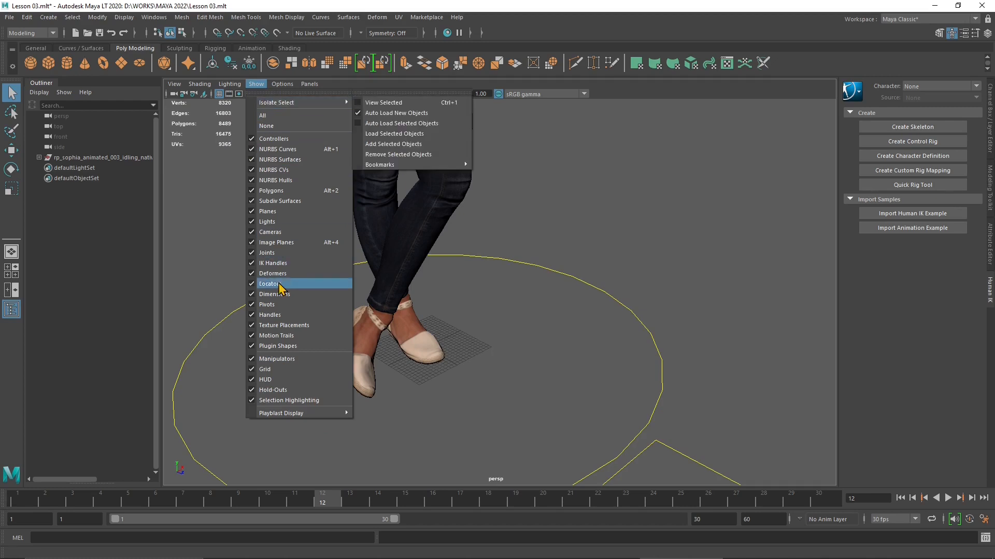
left_click(262, 369)
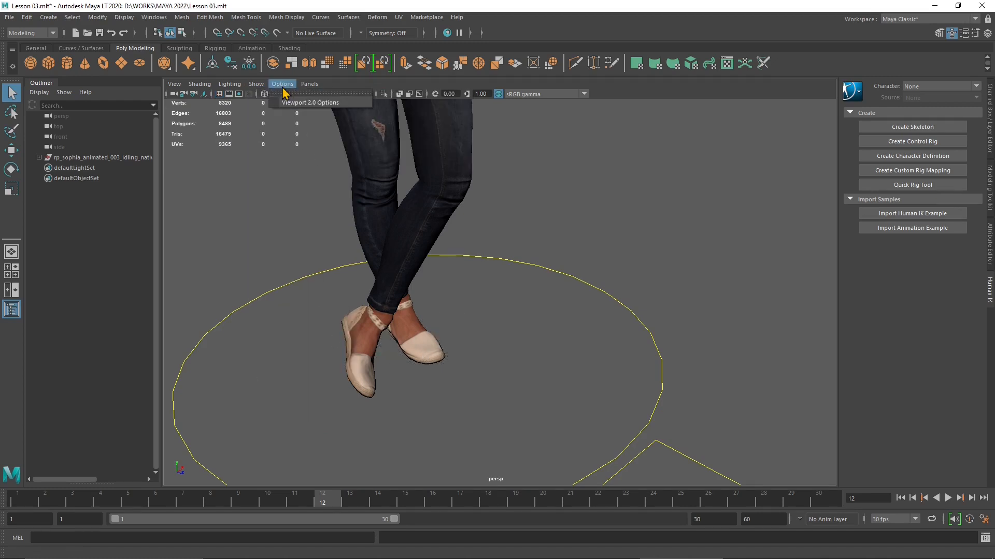
left_click(256, 83)
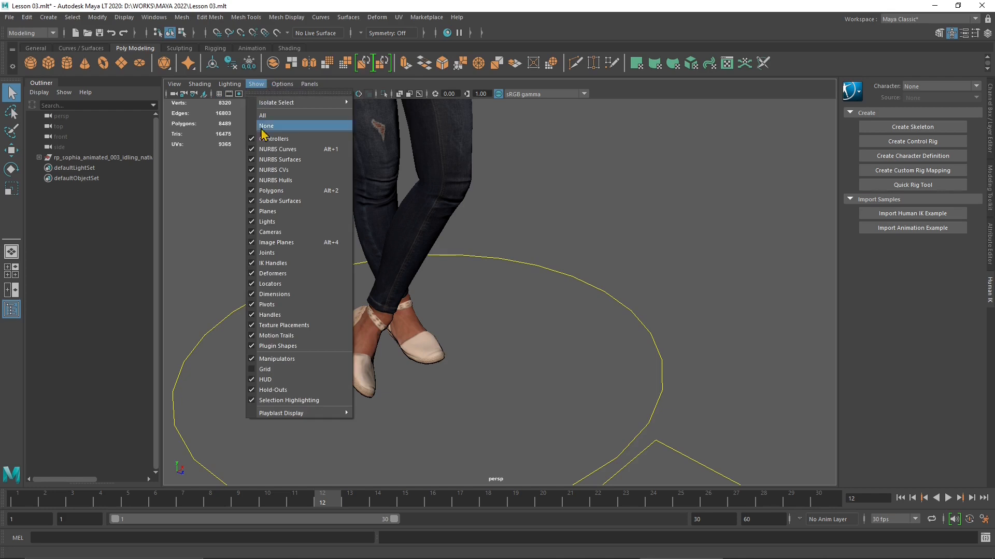
left_click(251, 378)
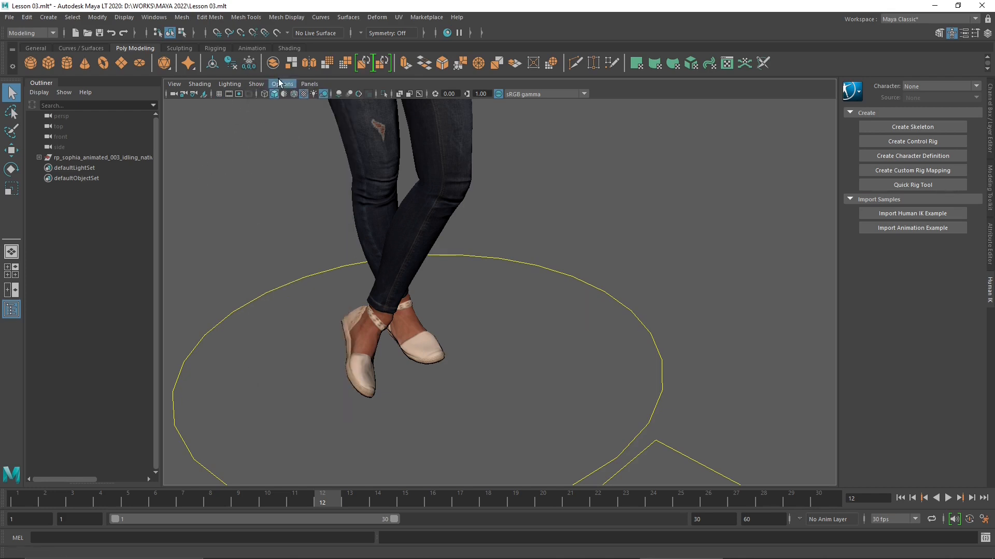
Turn off the display of all item types in the viewport and re-enable only Polygons.
left_click(260, 83)
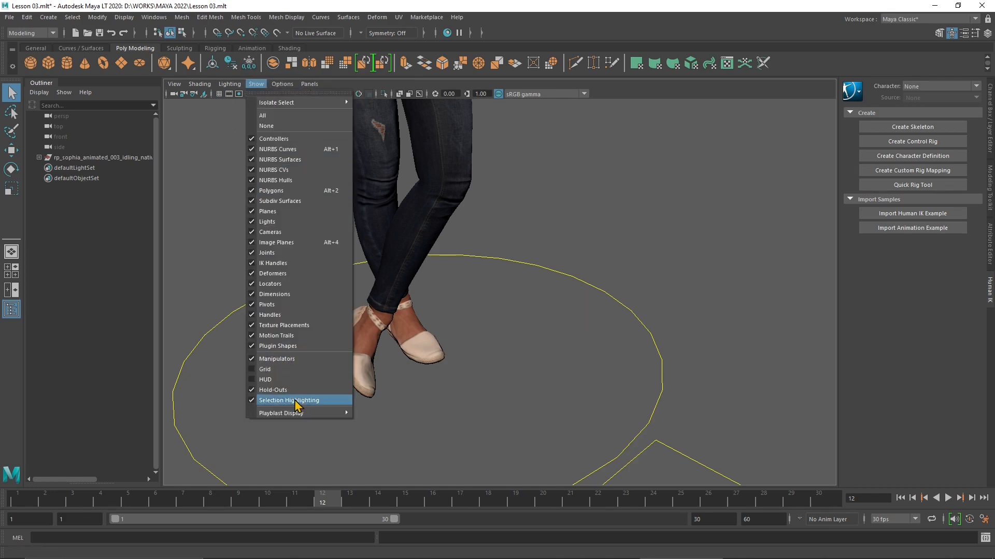
left_click(544, 270)
left_click(256, 83)
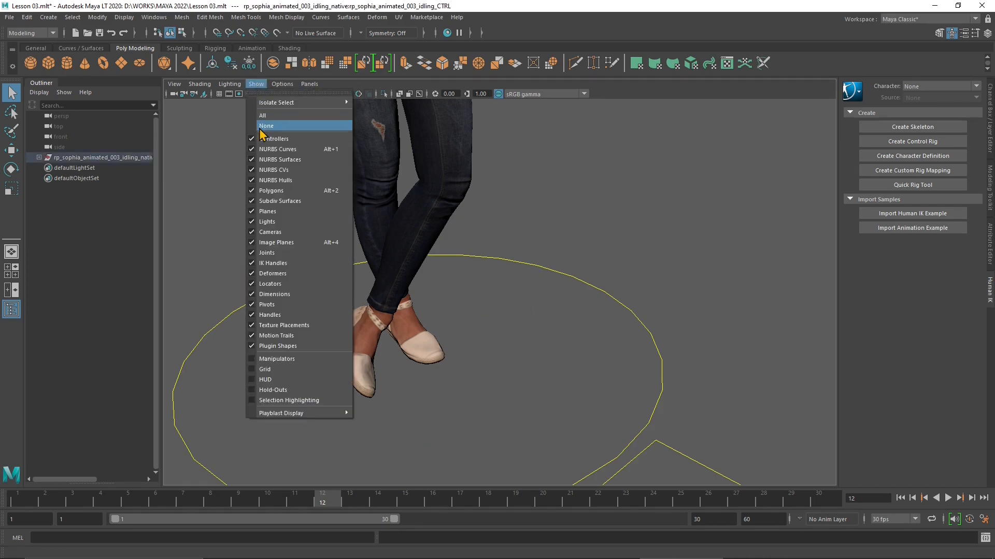
left_click(261, 128)
left_click(257, 85)
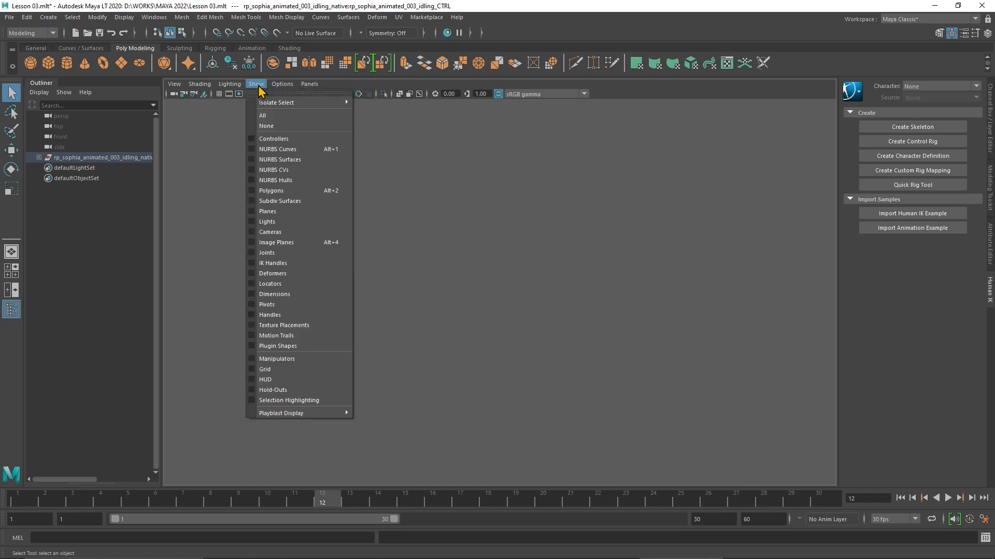
left_click(269, 191)
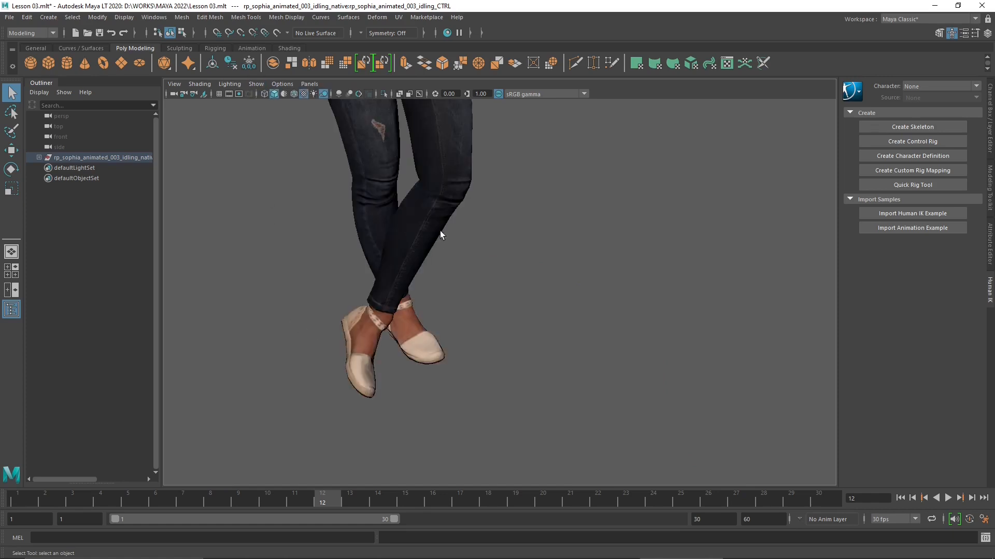
Frame the whole character, view its mesh in wireframe and return to shaded display.
middle_click_drag(440, 233, 486, 350, "alt")
scroll(486, 351, "down", 5)
left_click_drag(535, 212, 499, 290, "alt")
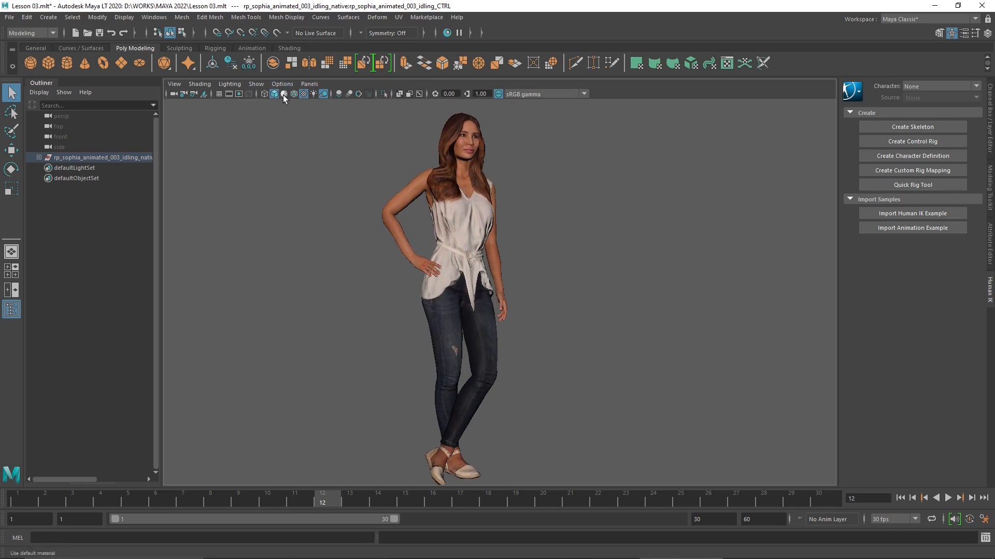
left_click(265, 95)
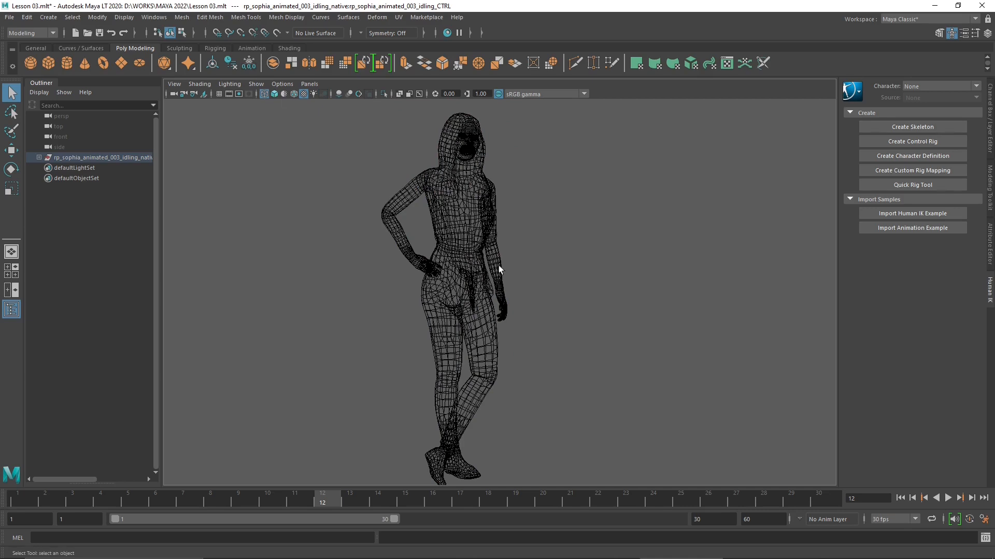
left_click(275, 94)
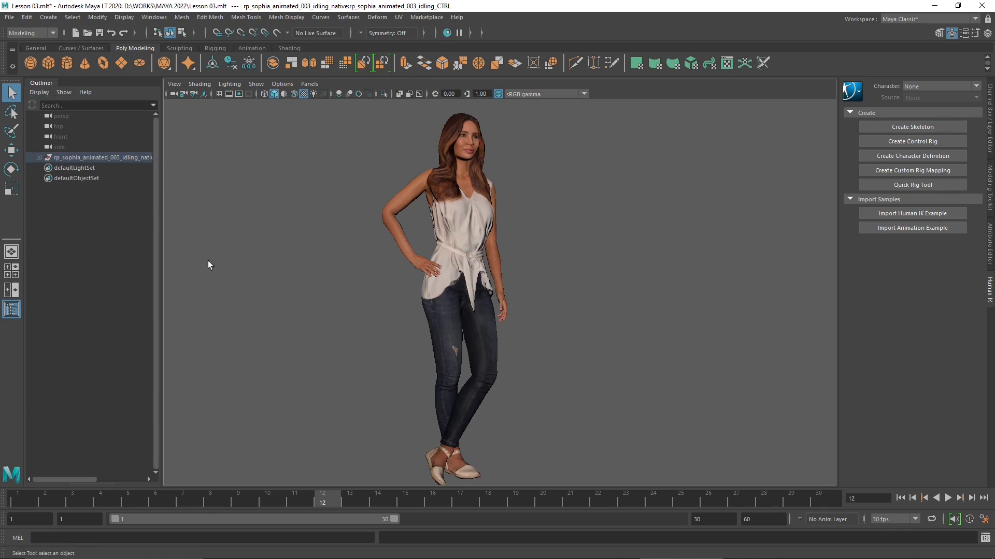
Select the top-level rp_sophia_animated_003_idling group and expand its hierarchy.
left_click(39, 158)
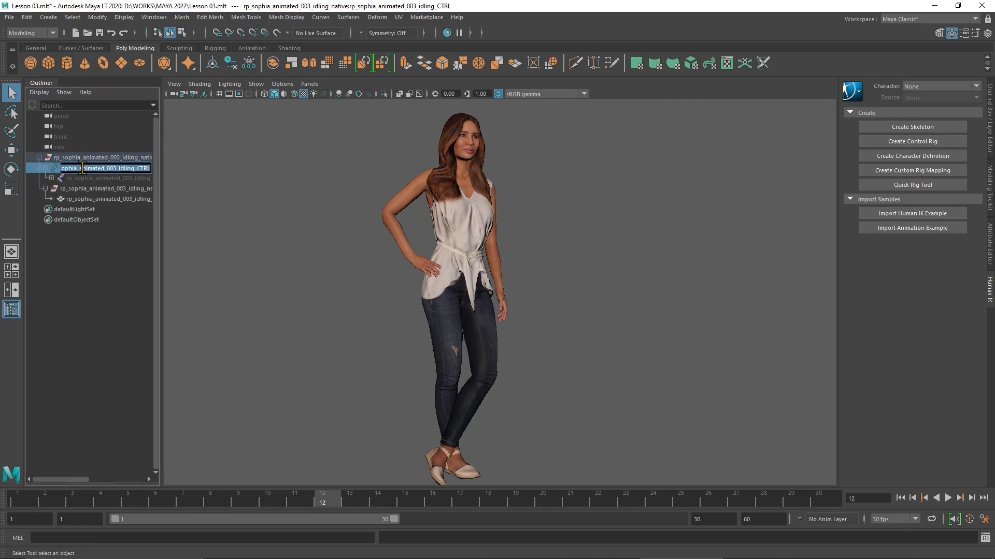
left_click(97, 296)
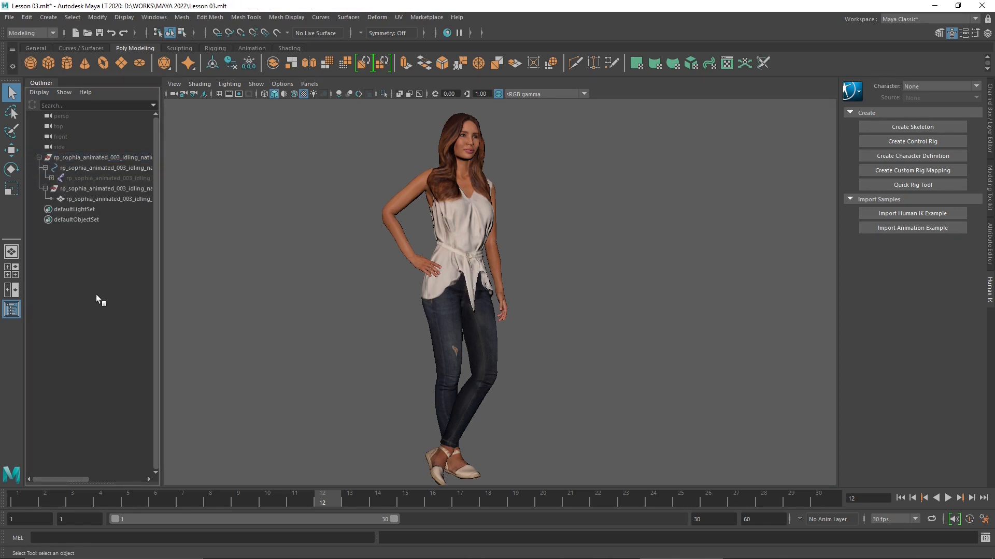
left_click(89, 155)
left_click(39, 157)
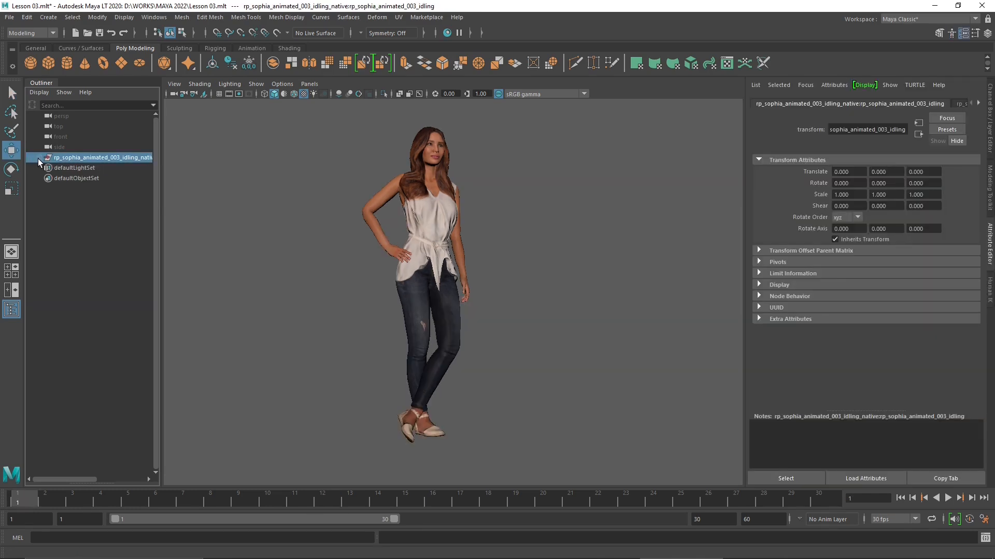
left_click(38, 158)
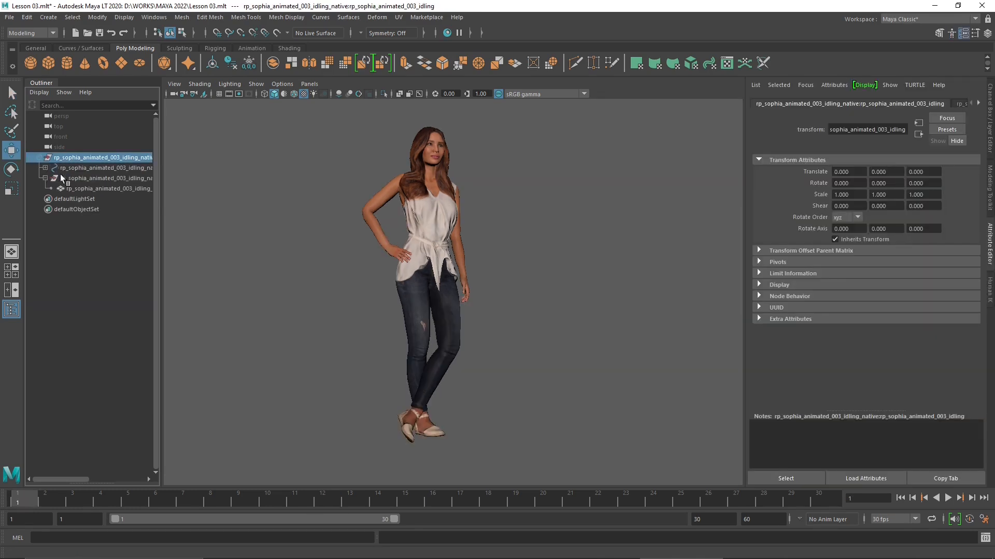
Examine the character group's geometry node and joint hierarchy, then collapse the group and clear the selection.
left_click(72, 189)
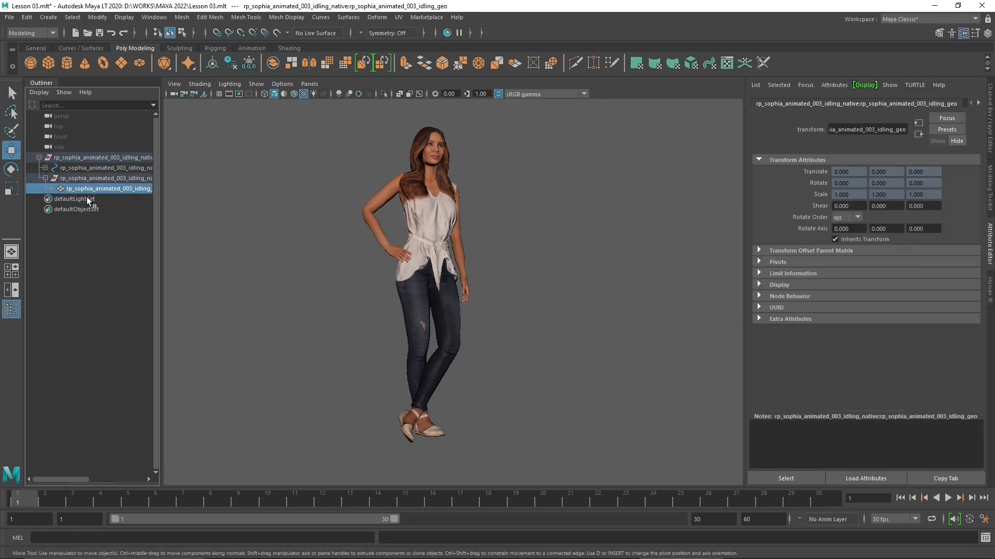
left_click(45, 168)
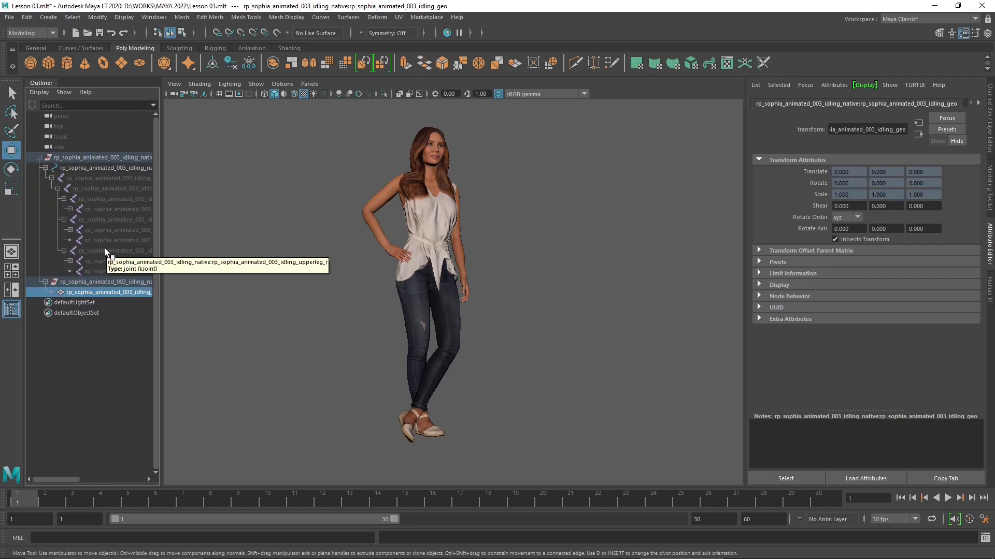
left_click(39, 157)
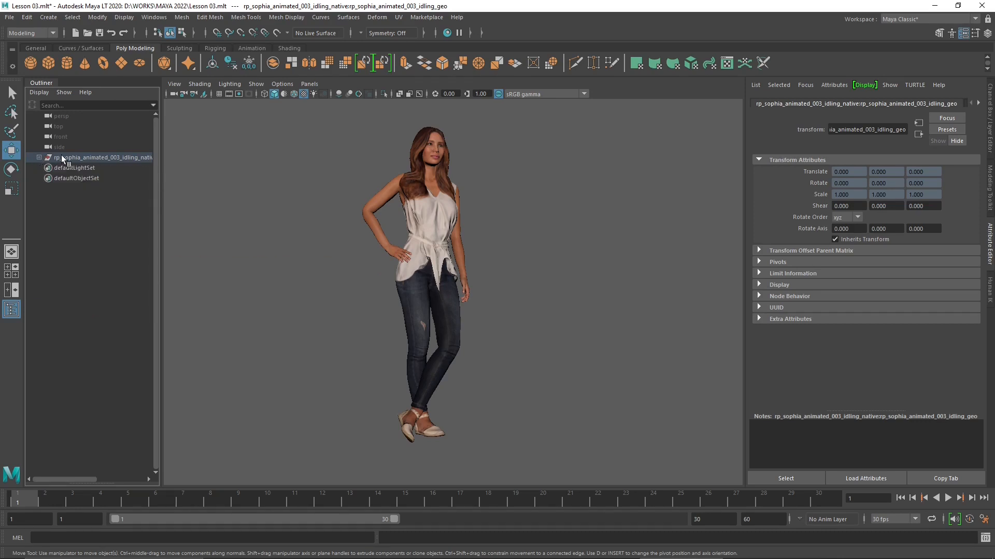
left_click(61, 156)
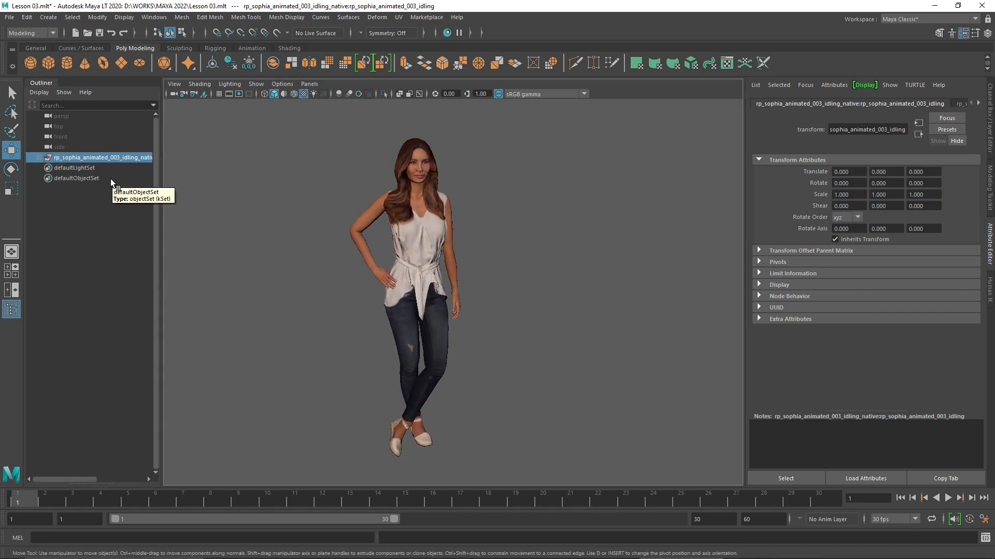
scroll(424, 324, "up", 2)
scroll(392, 348, "down", 2)
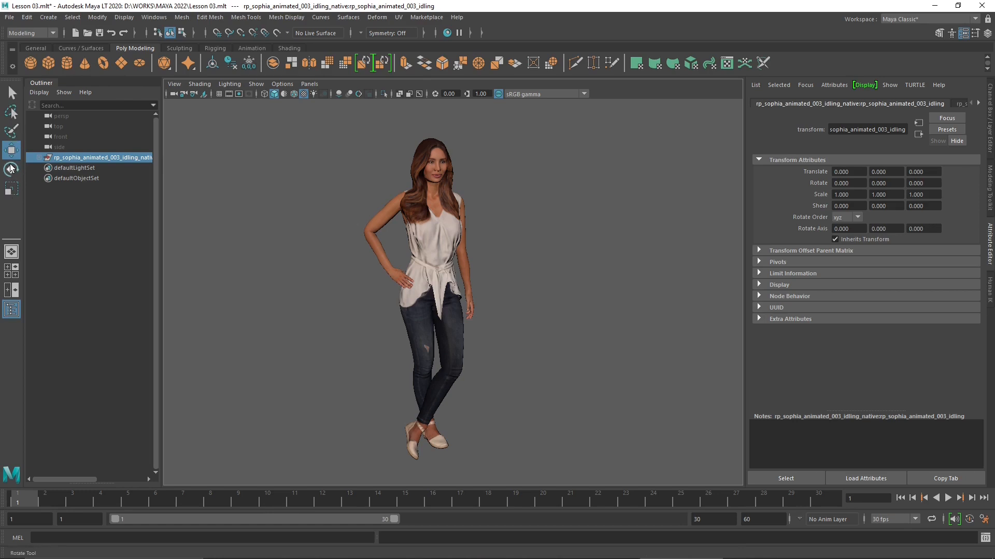
left_click(365, 237)
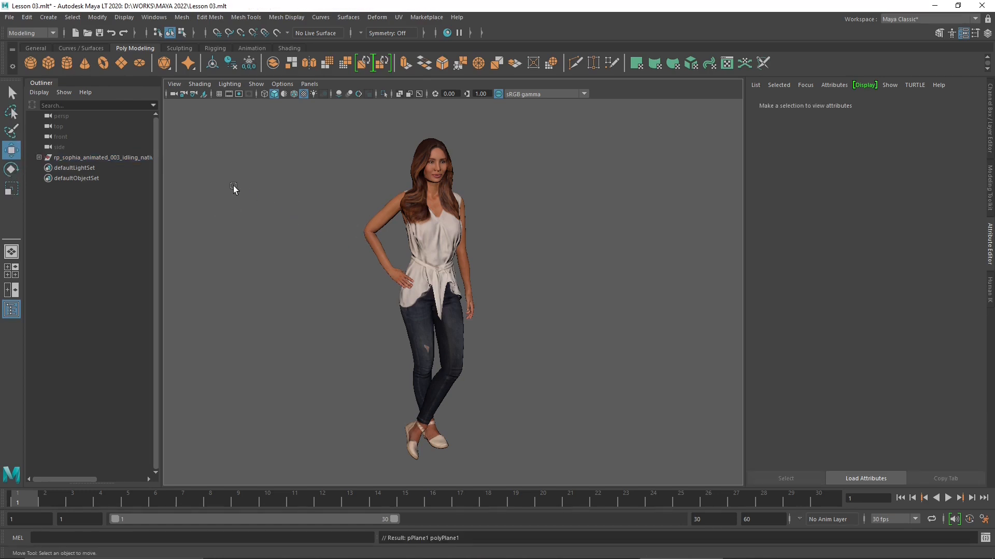
Create a polygon plane with default settings and look for it around the character's feet.
left_click(122, 65)
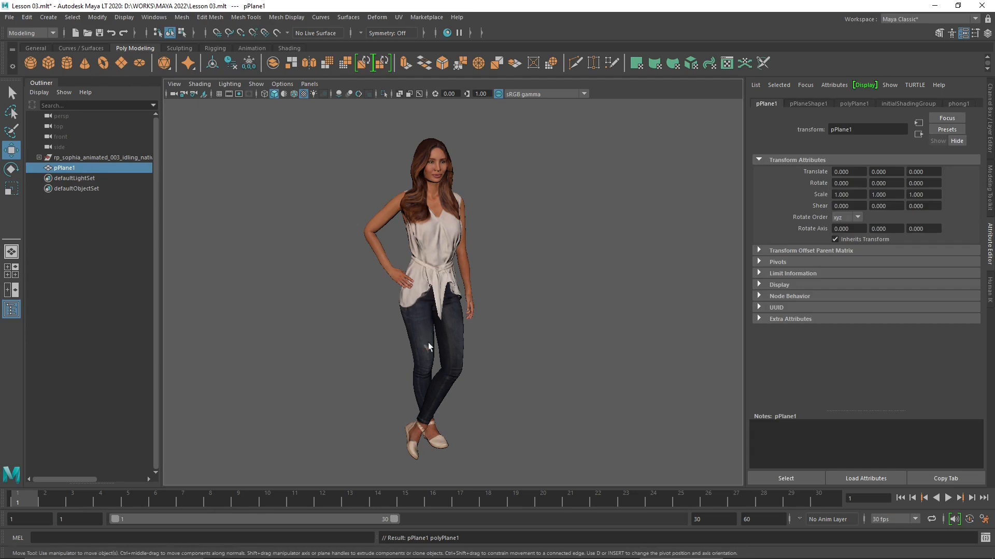
left_click_drag(442, 399, 431, 327, "alt")
scroll(417, 394, "up", 3)
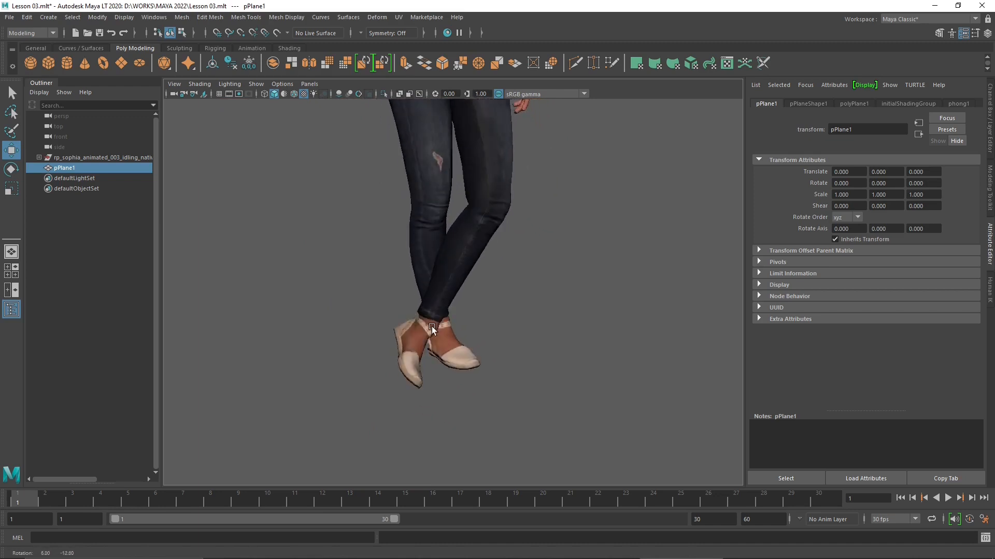
right_click_drag(431, 326, 460, 268, "alt")
left_click_drag(460, 268, 425, 365, "alt")
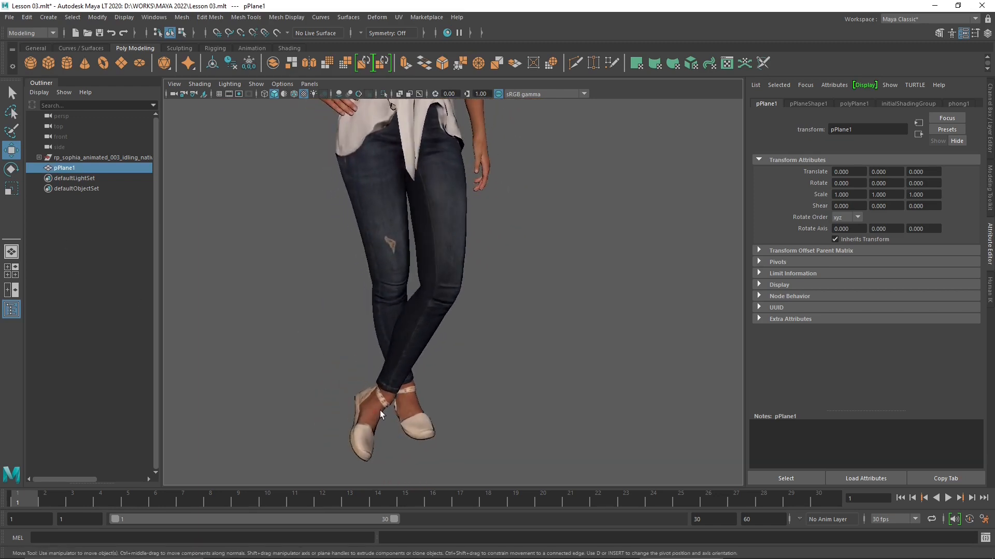
right_click_drag(381, 414, 427, 387, "alt")
middle_click_drag(456, 204, 311, 225, "alt")
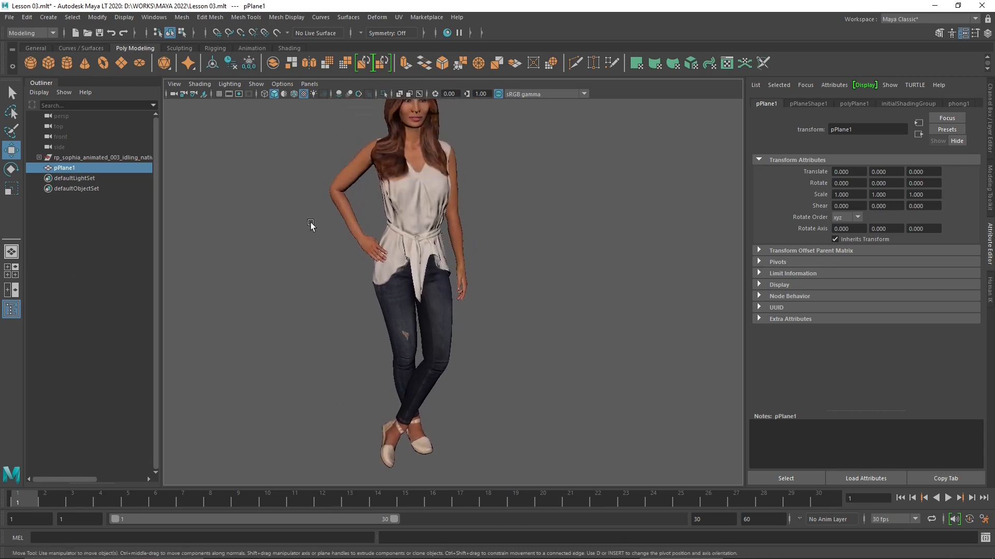
Frame the selected pPlane1 and inspect its position relative to the character's shoe.
left_click(176, 84)
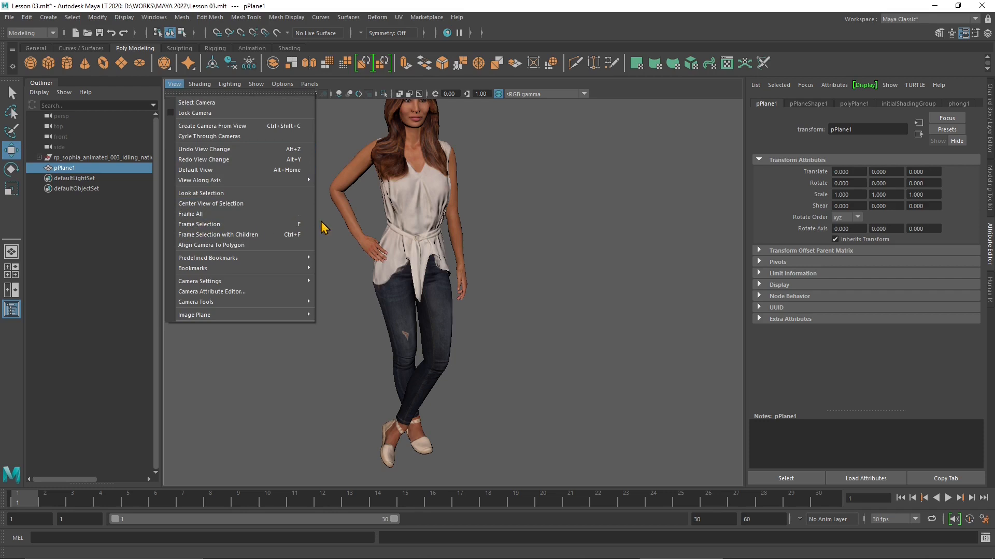
left_click(506, 219)
left_click(65, 168)
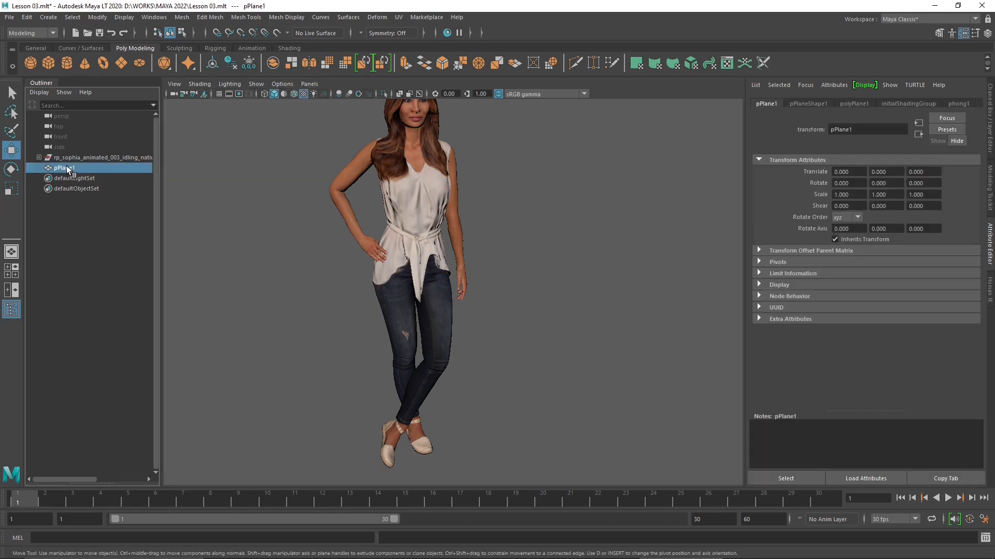
right_click(66, 166)
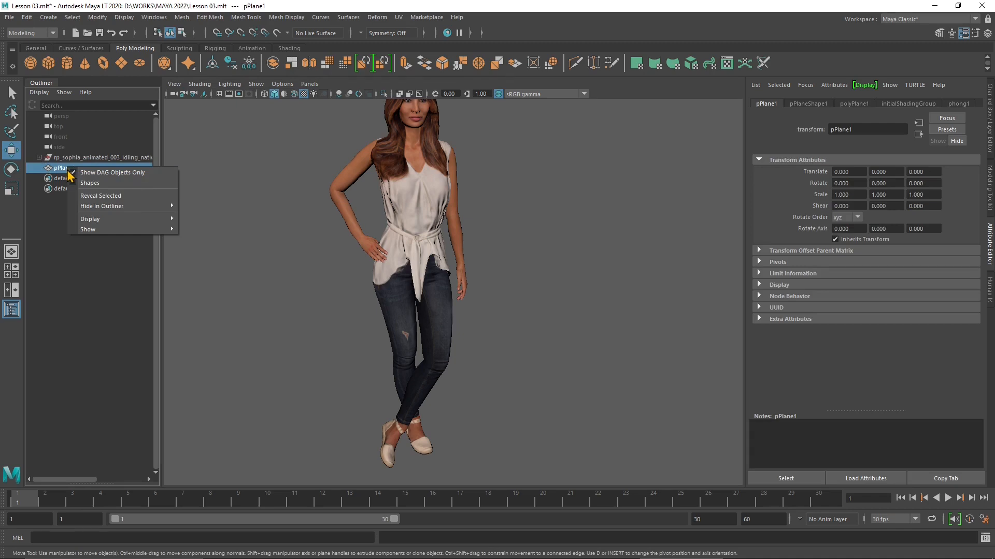
left_click(108, 195)
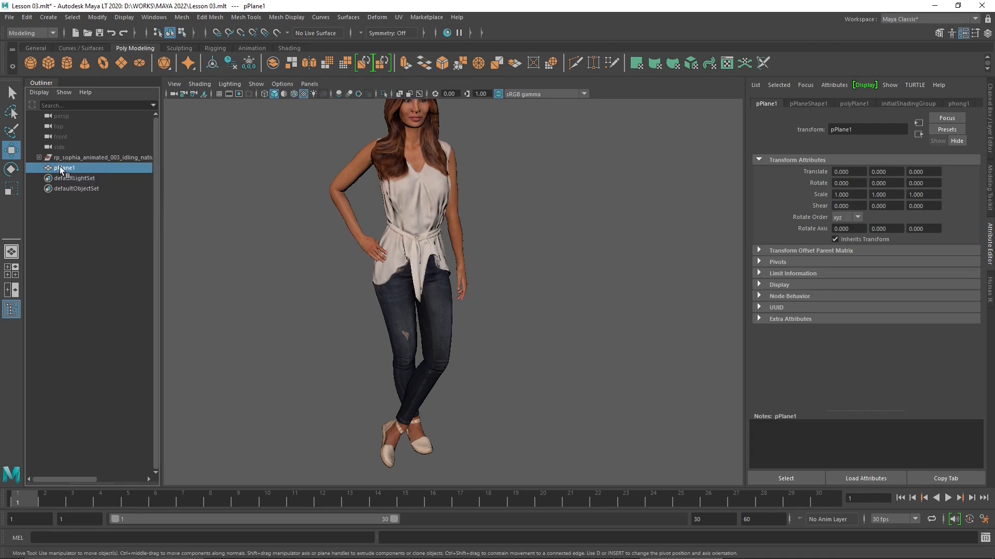
left_click(201, 84)
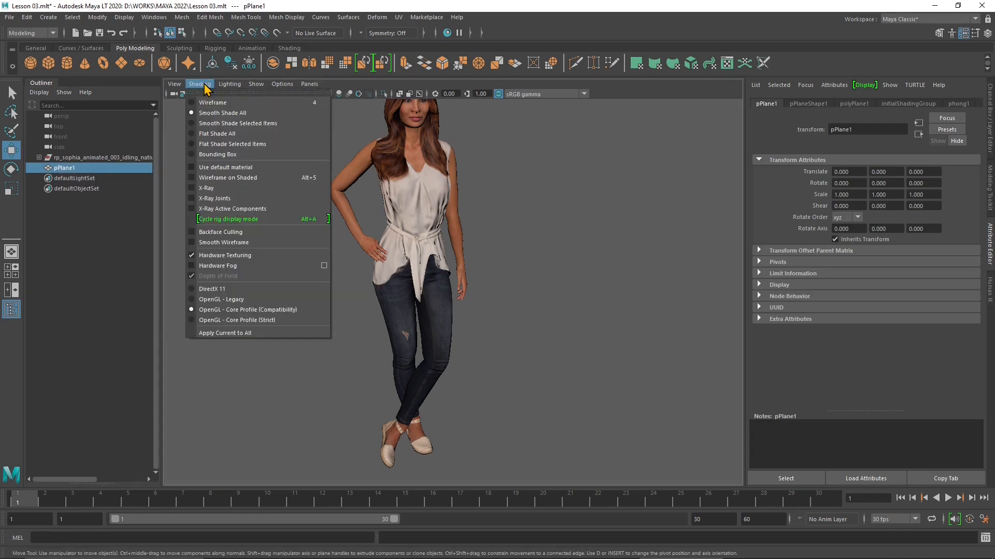
mouse_move(175, 84)
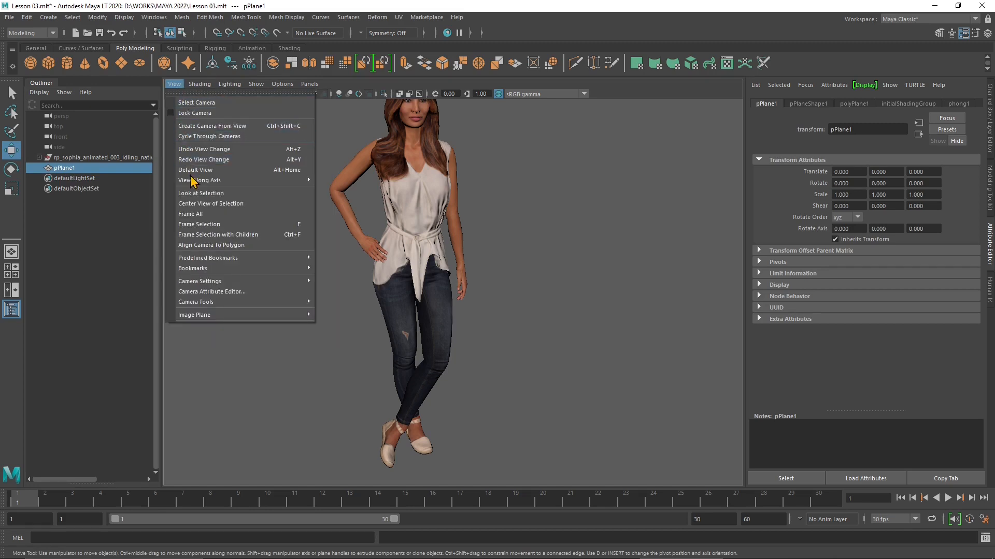
left_click(196, 225)
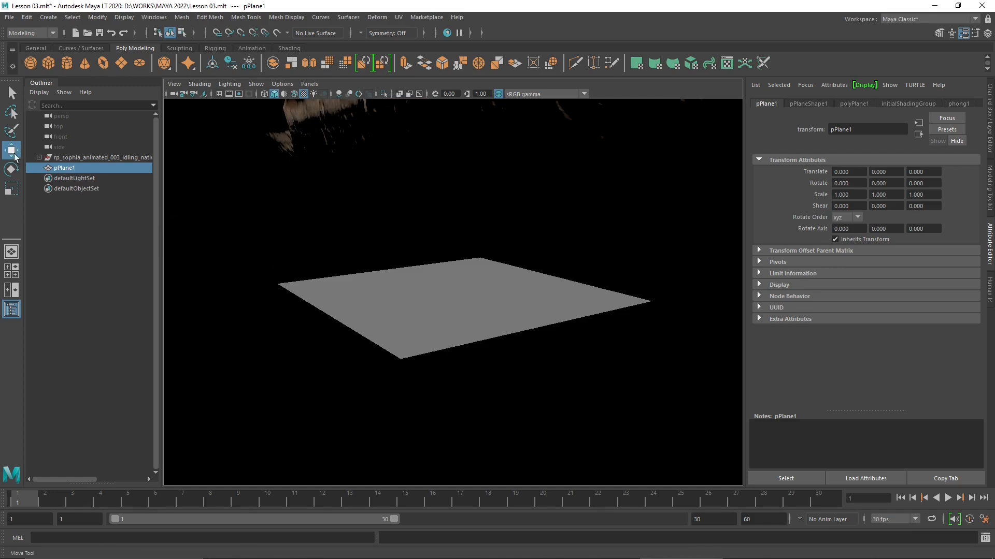
scroll(462, 305, "down", 2)
scroll(443, 332, "down", 6)
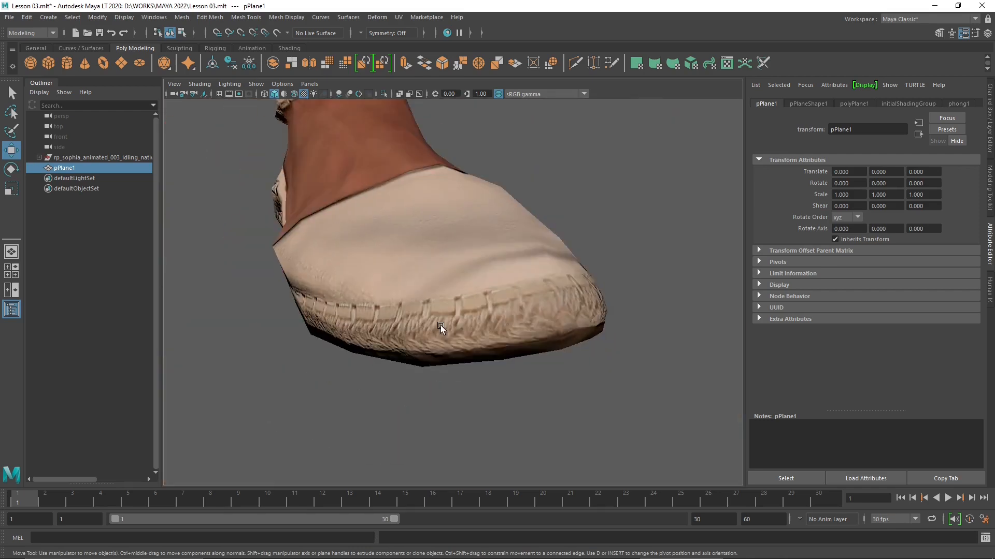
middle_click_drag(384, 328, 385, 324, "alt")
left_click_drag(384, 324, 342, 238, "alt")
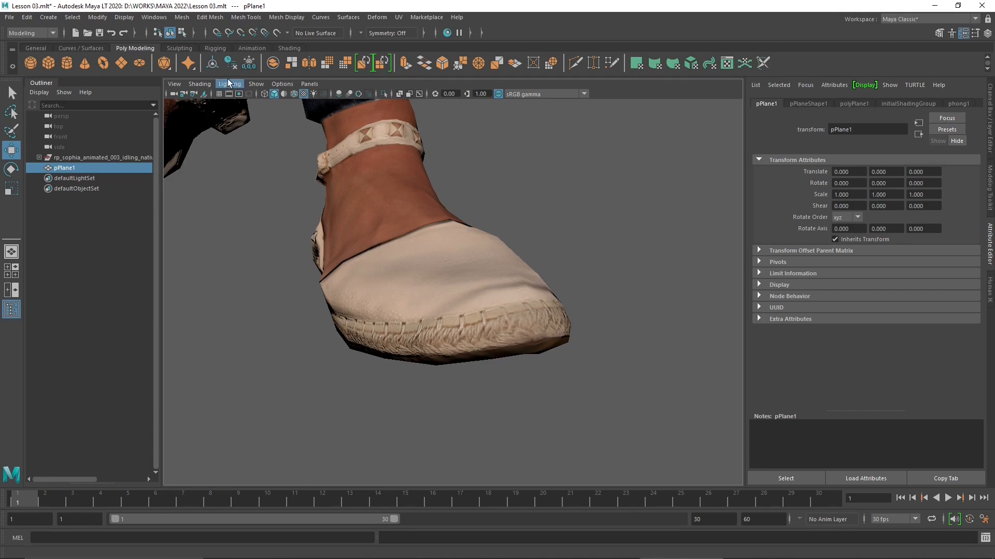
Enable the display of Manipulators in the perspective viewport.
left_click(256, 84)
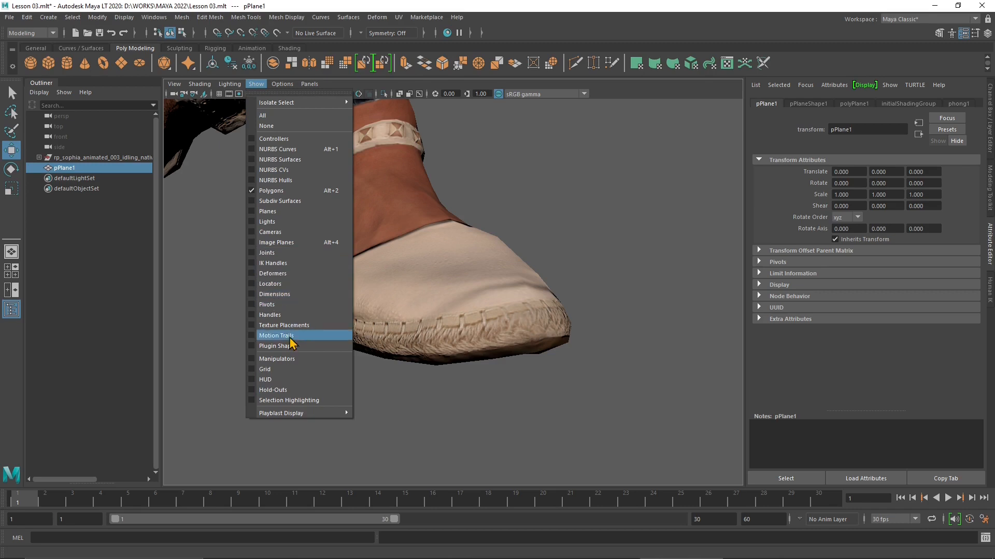
left_click(254, 359)
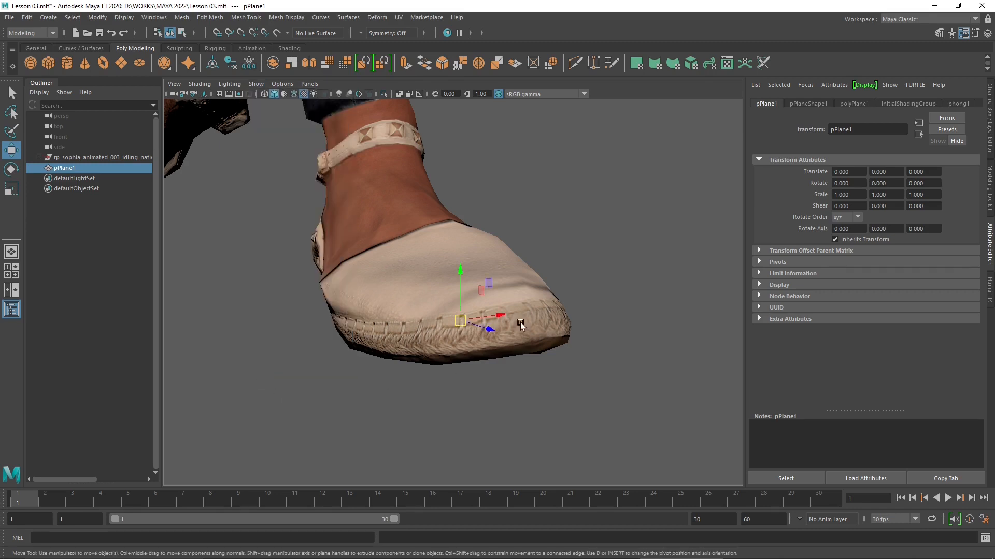
left_click_drag(435, 287, 319, 298, "alt")
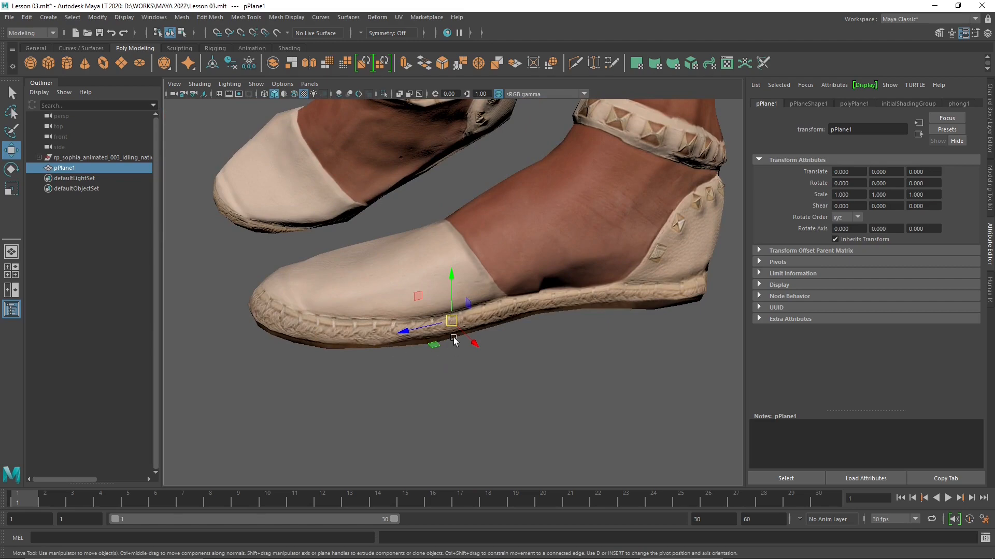
Move the plane out from under the shoe to about X 4.425 and Z -0.045.
left_click_drag(392, 310, 531, 325, "alt")
scroll(522, 362, "up", 6)
left_click_drag(522, 361, 484, 336, "alt")
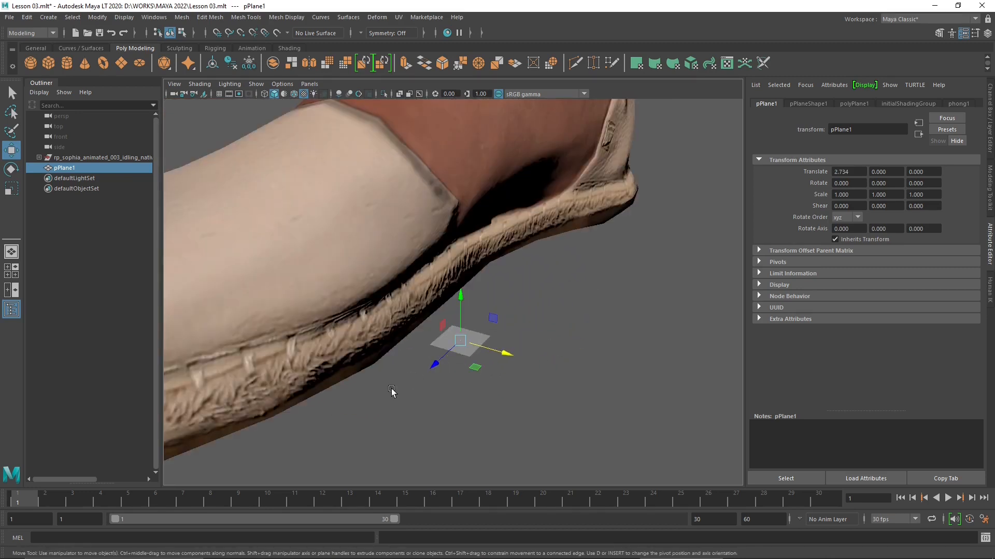
middle_click_drag(443, 366, 450, 362, "alt")
left_click_drag(450, 362, 439, 348, "alt")
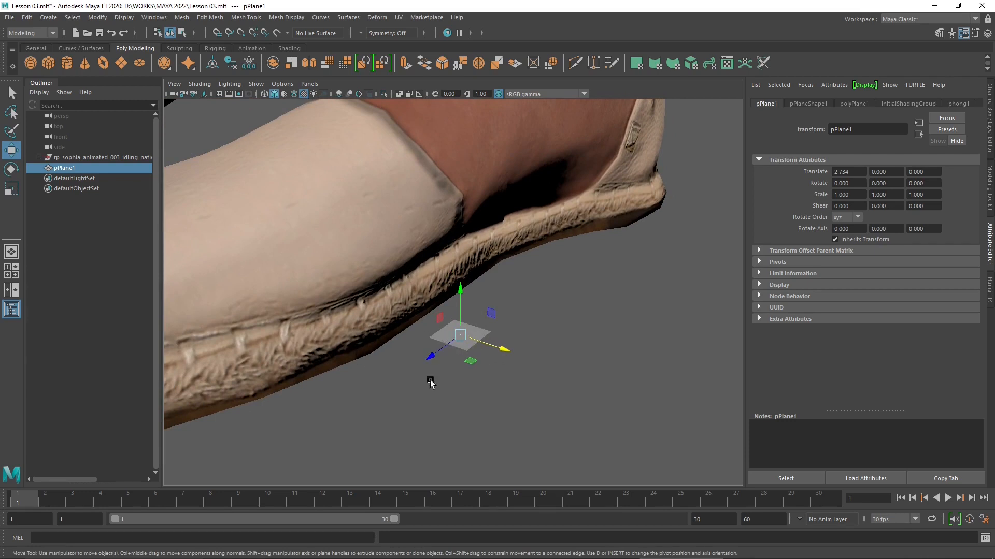
left_click_drag(505, 350, 506, 380)
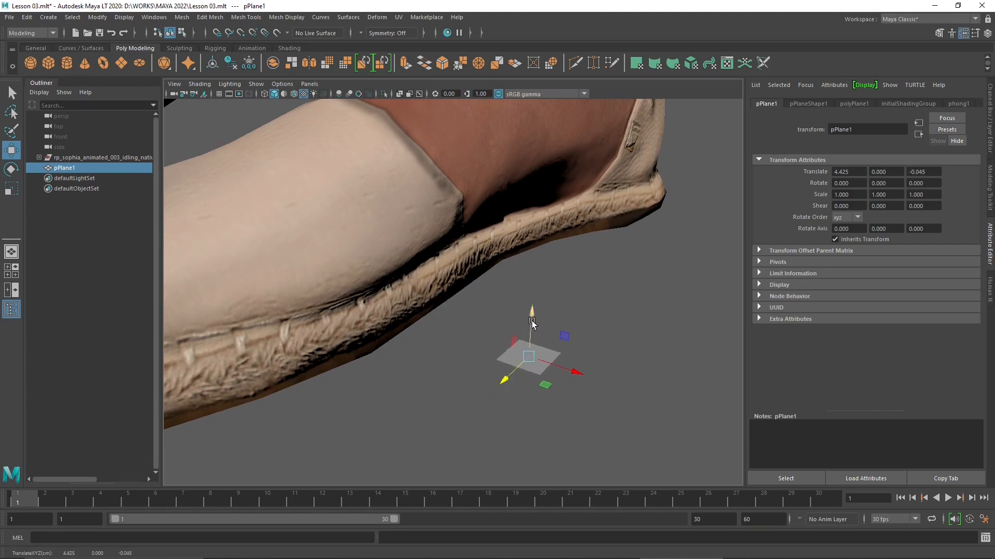
left_click_drag(535, 317, 499, 264, "alt")
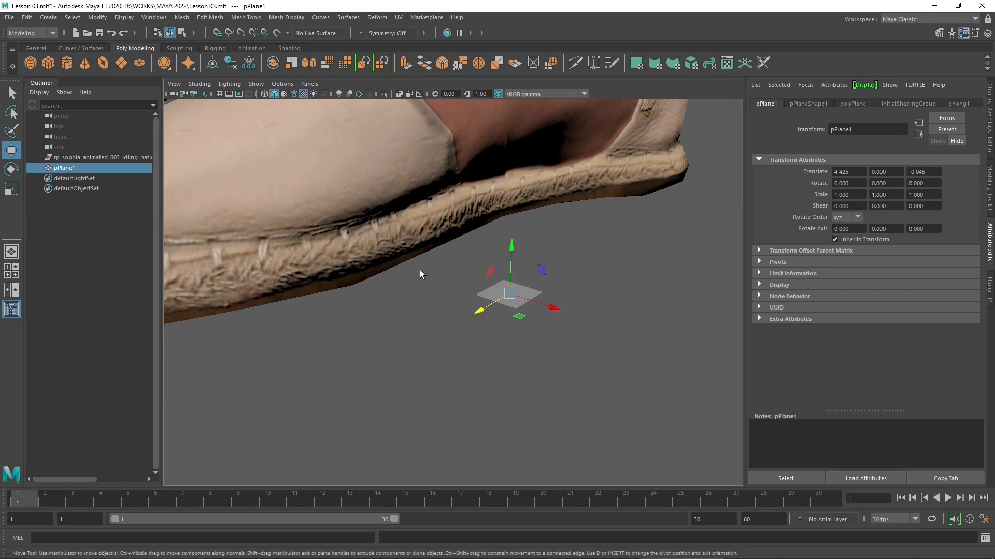
Try lowering the plane to about Y -0.286 in the four-view layout, and undo the move.
left_click(11, 275)
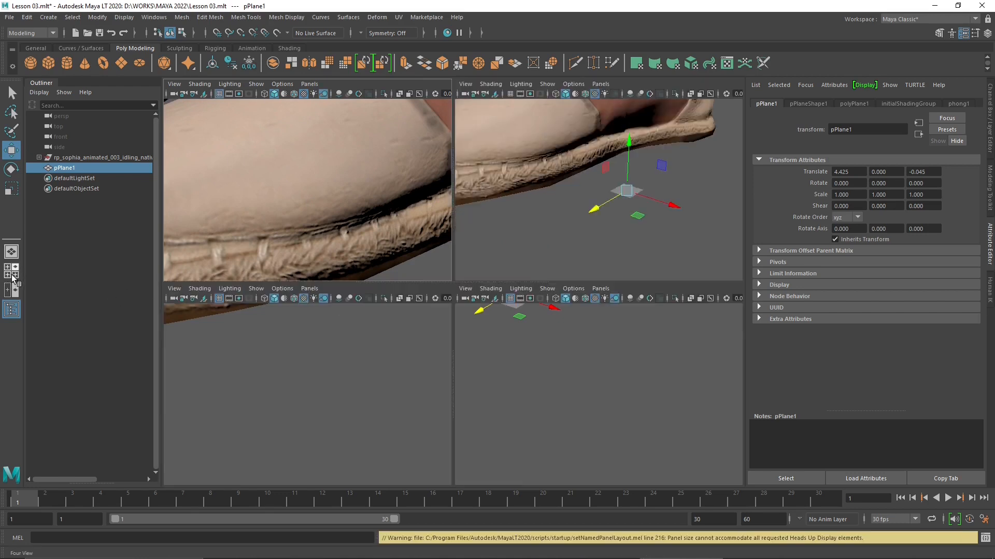
scroll(355, 400, "up", 5)
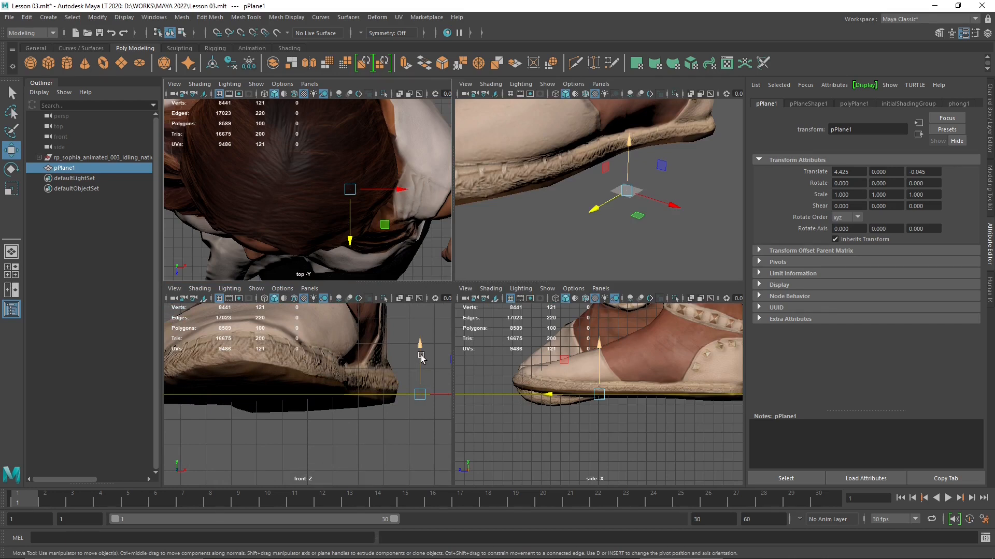
left_click_drag(421, 357, 421, 363)
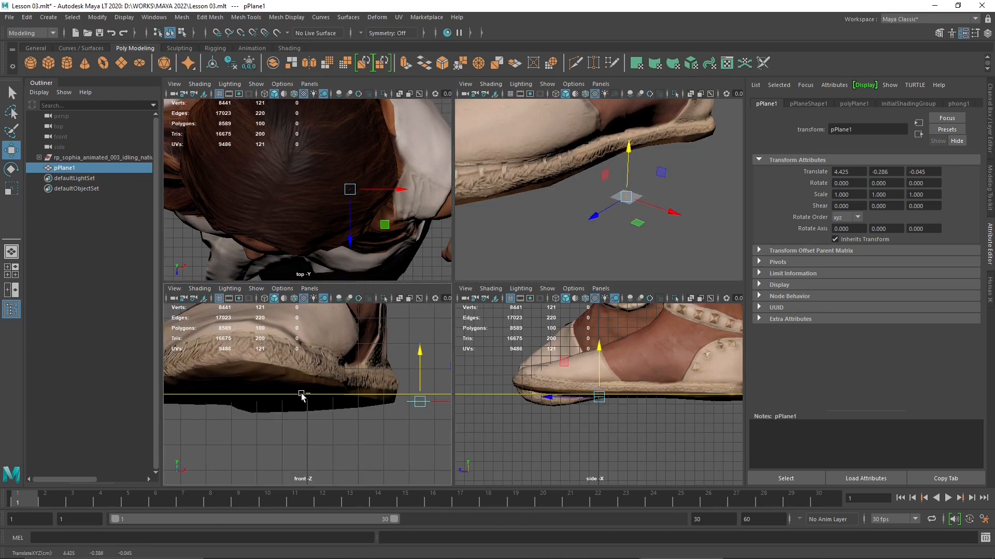
key("ctrl+z")
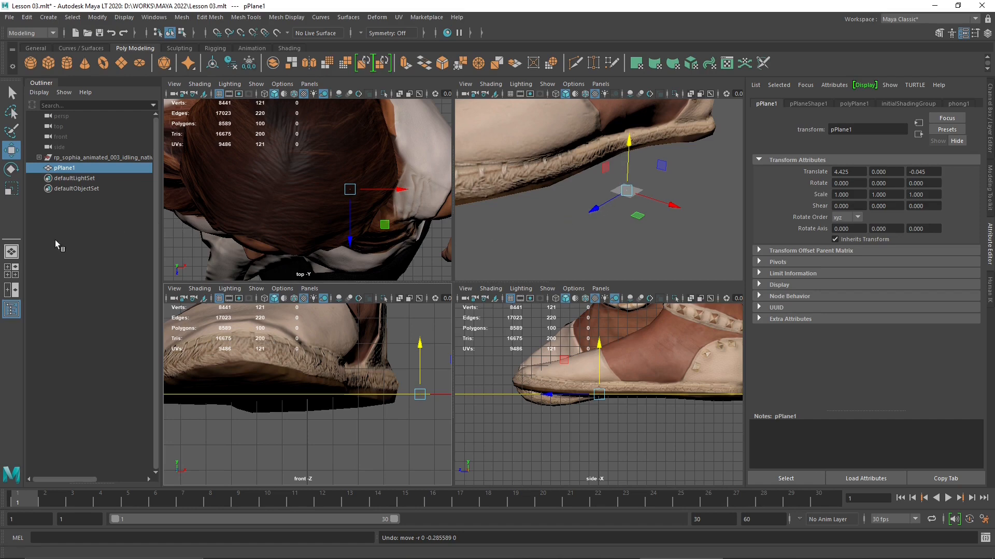
left_click(11, 252)
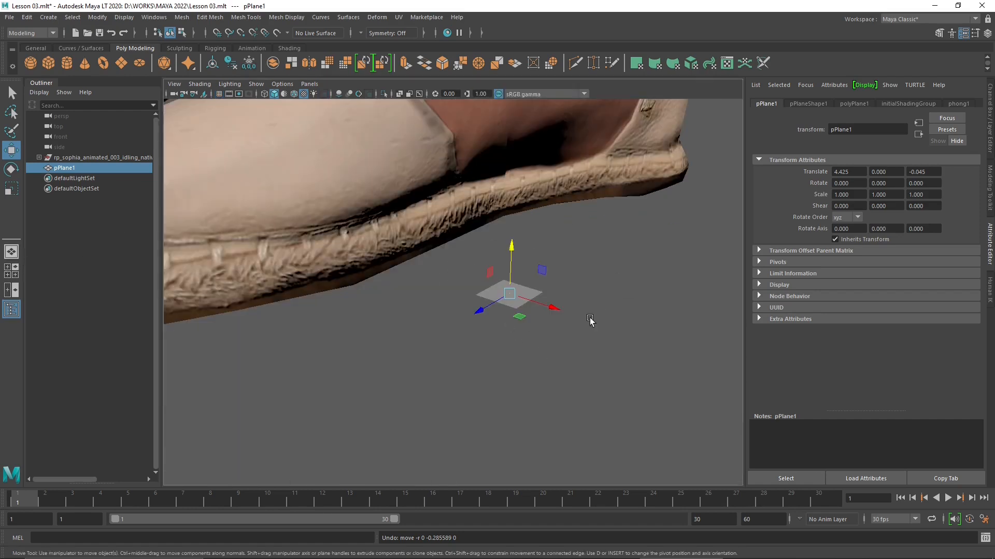
Move the plane horizontally beside the shoe to about X 3.398 and Z -1.227, and deselect it.
left_click_drag(515, 317, 482, 316, "alt")
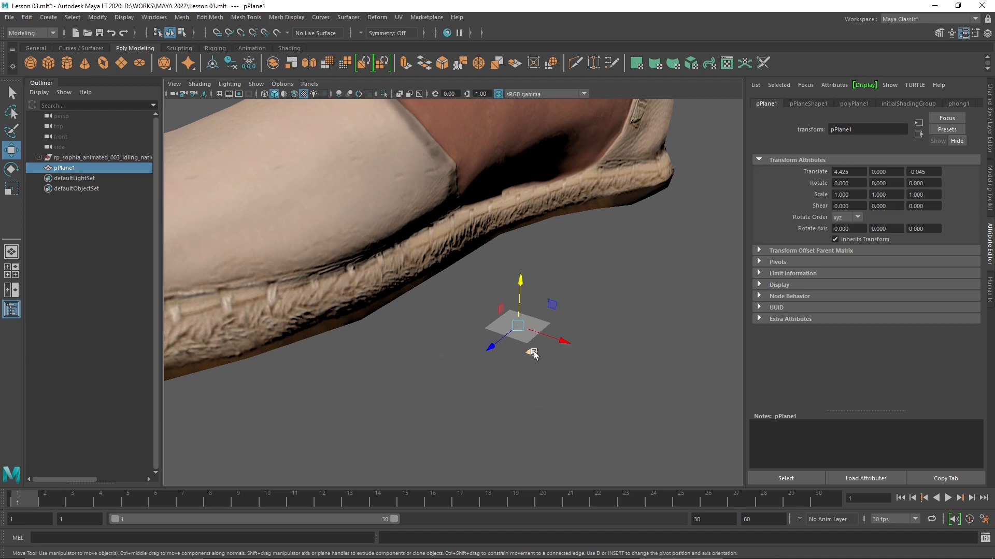
left_click_drag(531, 352, 527, 332)
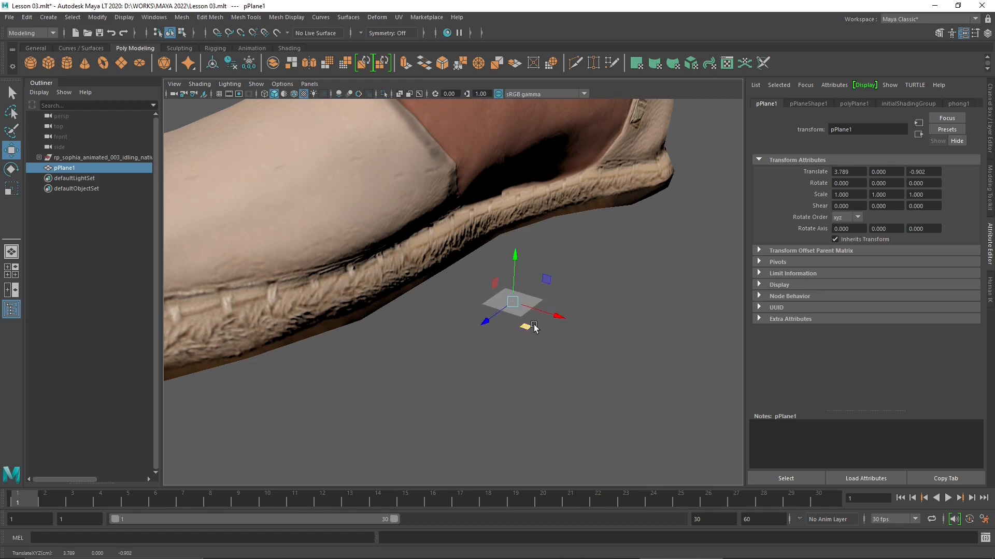
mouse_move(534, 327)
left_mouse_down()
mouse_move(535, 355)
mouse_move(515, 306)
mouse_move(519, 319)
left_mouse_up()
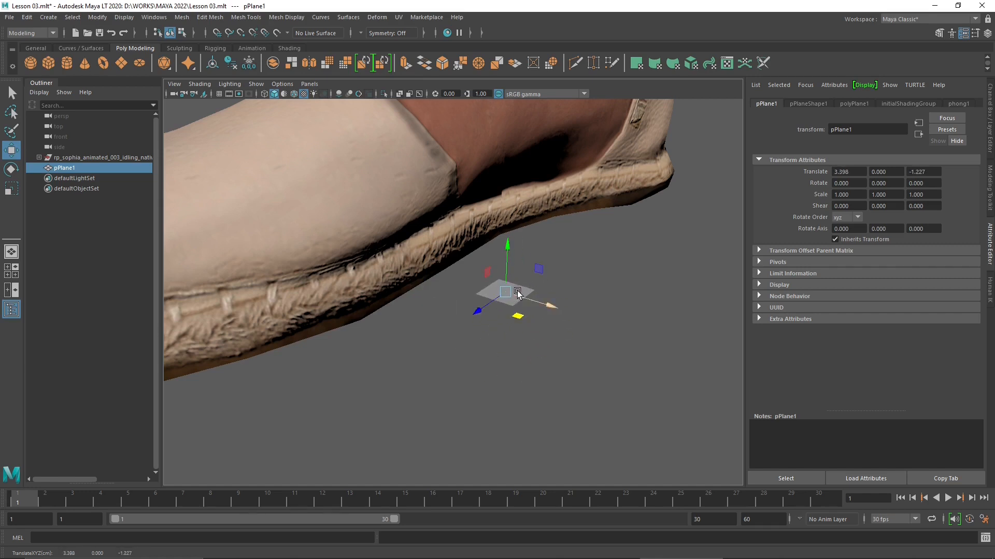
left_click(541, 321)
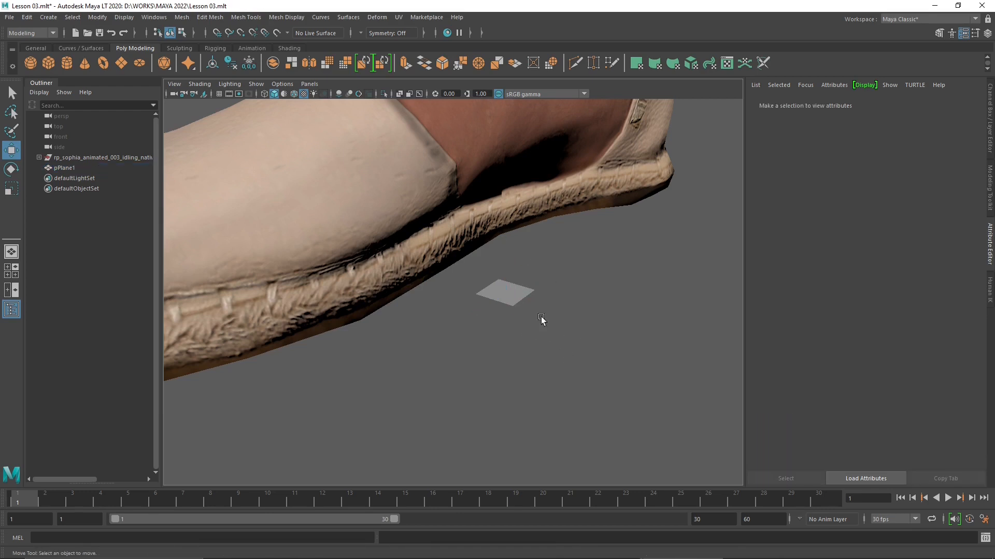
Try moving the plane freely to about X 3.626, Y -0.011 and Z -1.387, and undo the move.
left_click(521, 289)
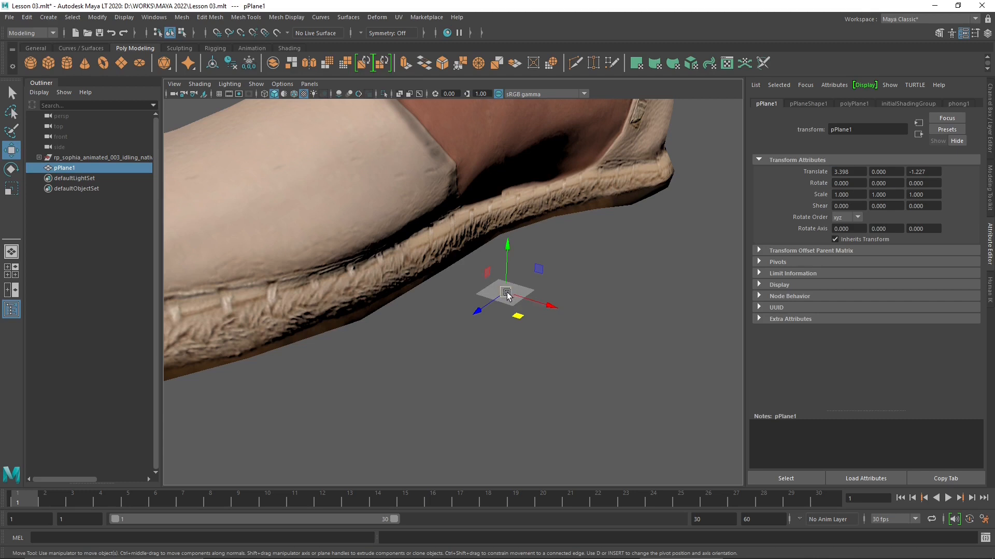
mouse_move(507, 295)
left_mouse_down()
mouse_move(574, 278)
mouse_move(549, 221)
mouse_move(417, 147)
mouse_move(347, 261)
mouse_move(583, 376)
mouse_move(578, 228)
mouse_move(288, 213)
mouse_move(484, 373)
mouse_move(570, 134)
mouse_move(386, 166)
mouse_move(326, 203)
mouse_move(315, 320)
mouse_move(406, 337)
mouse_move(489, 411)
mouse_move(559, 352)
mouse_move(519, 294)
left_mouse_up()
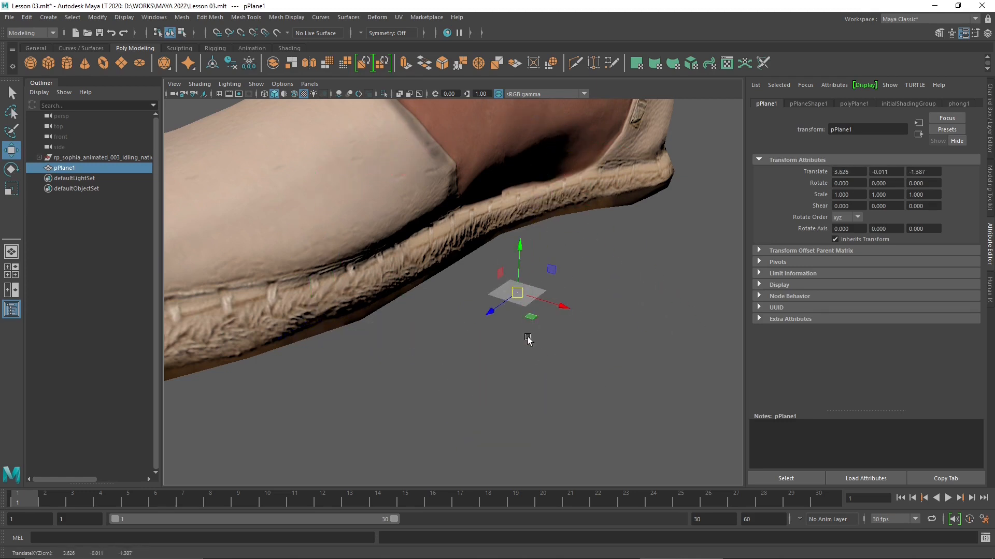
key("ctrl+z")
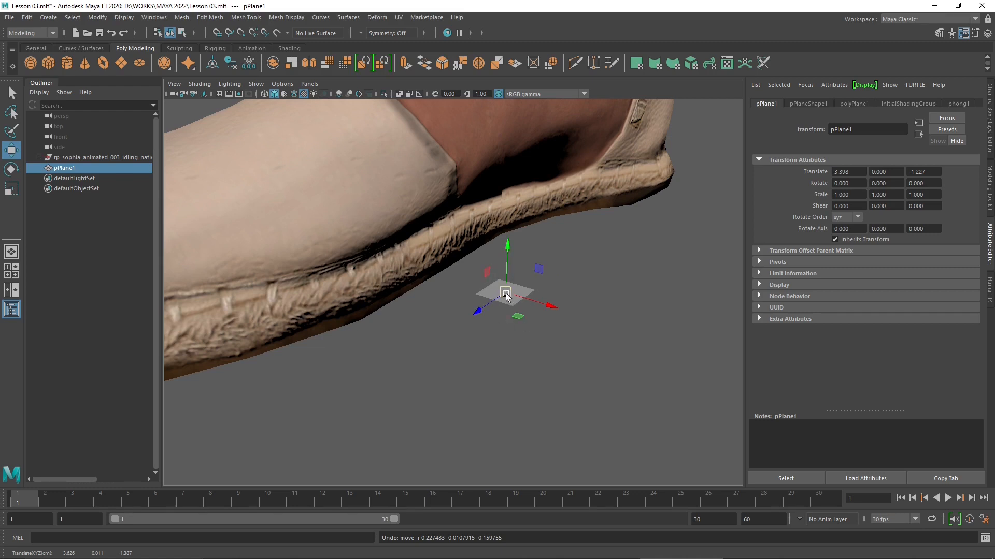
Try rotating the plane about 26.143° around X and about -29.364° around Z, undoing each rotation.
left_click(11, 169)
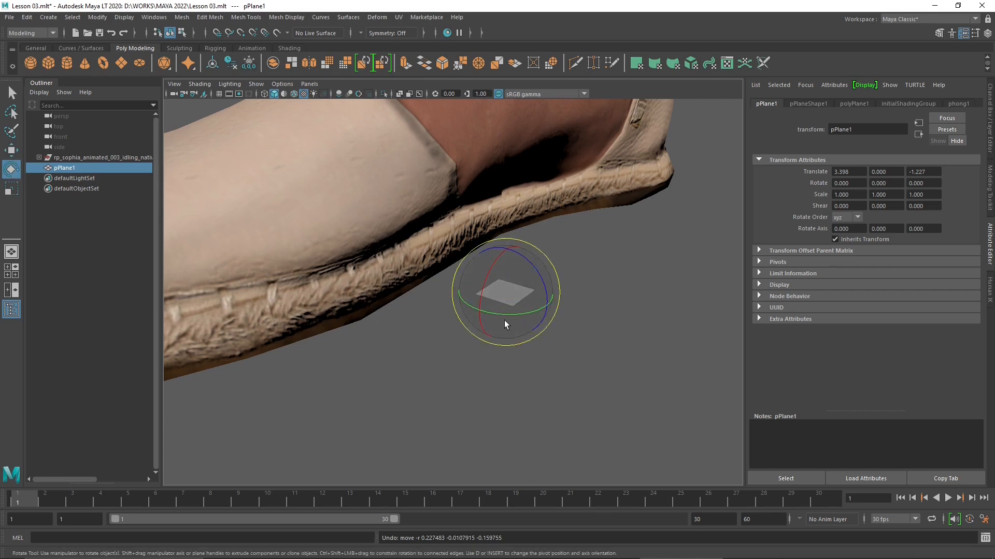
left_click_drag(504, 316, 480, 288)
key("ctrl+z")
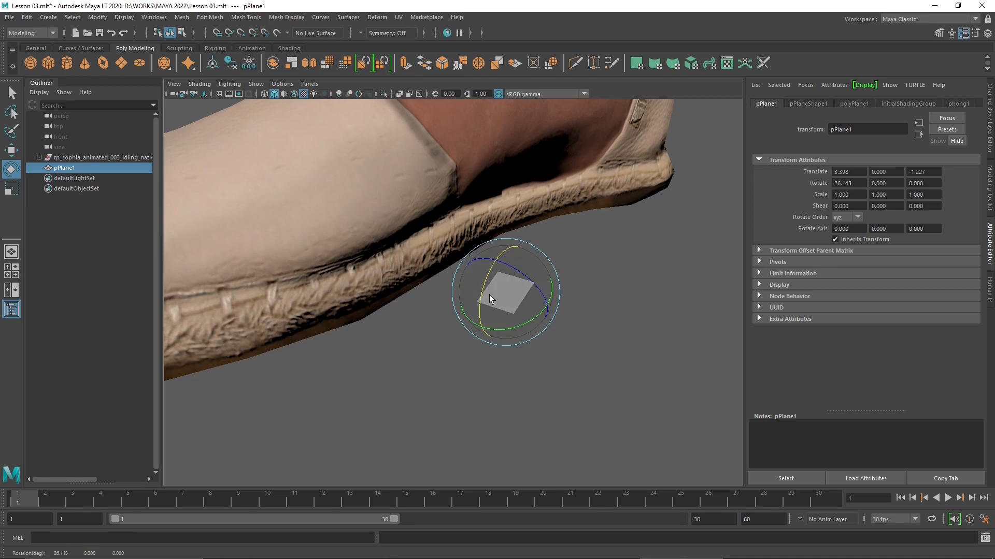
key("ctrl+z")
left_click_drag(529, 265, 539, 292)
key("ctrl+z")
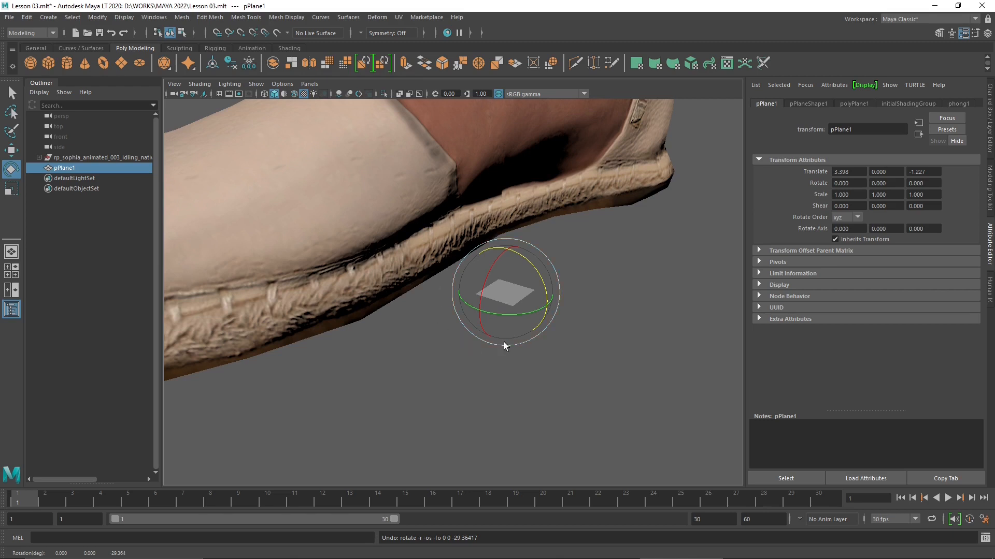
Try rotating the plane freely around all axes, and undo every rotation.
left_click_drag(504, 343, 542, 285)
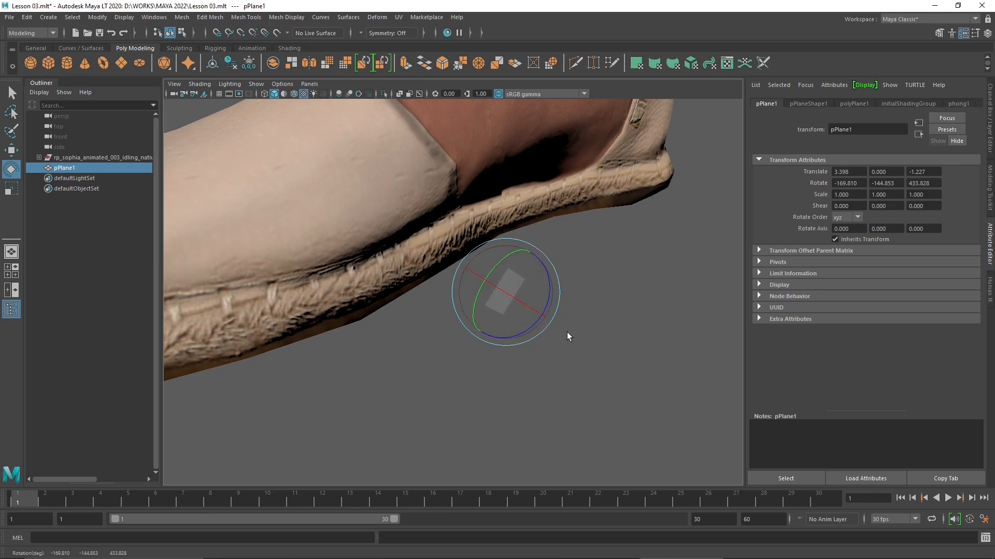
key("ctrl+z")
key("ctrl+z")
key("ctrl+z")
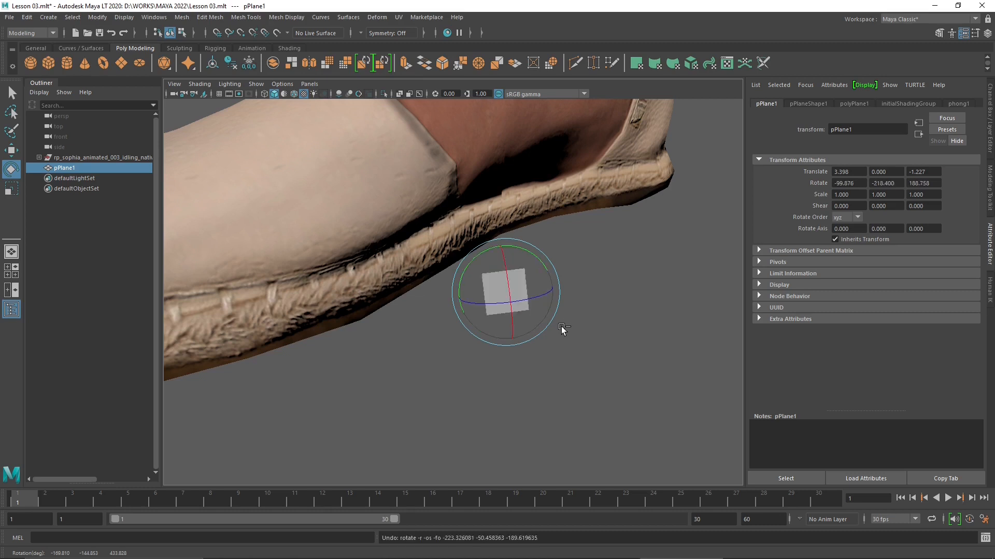
key("ctrl+z")
key("ctrl+z")
key("ctrl+z")
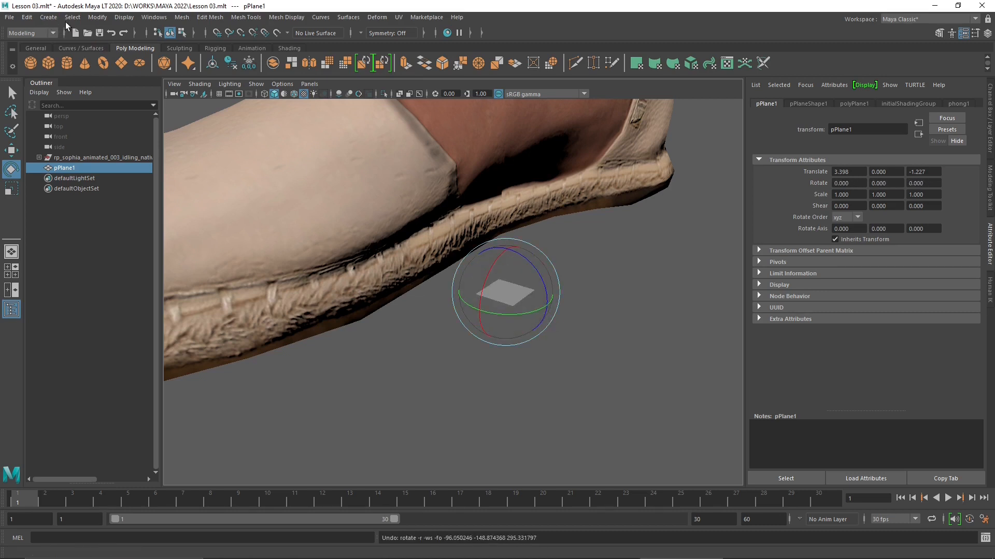
left_click(29, 18)
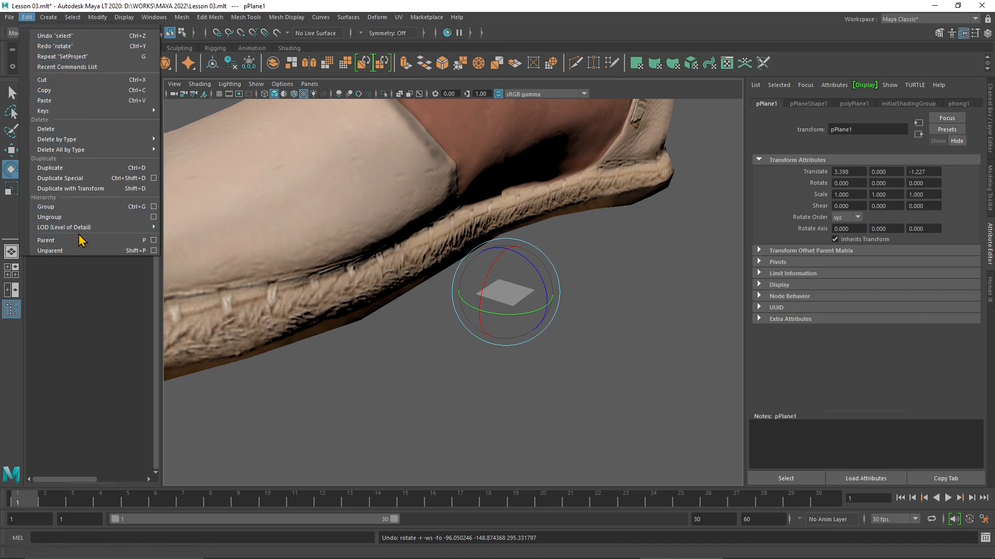
left_click(10, 19)
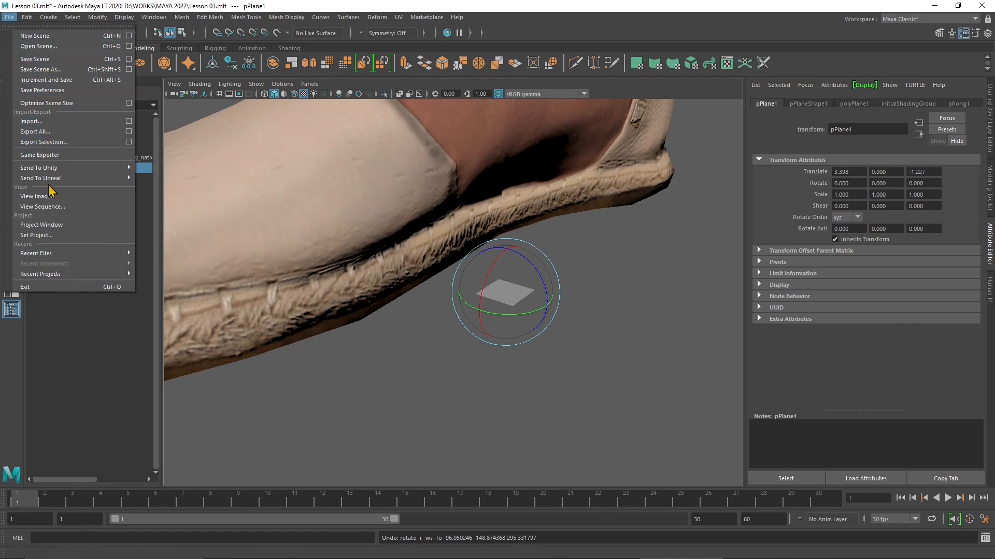
left_click(430, 336)
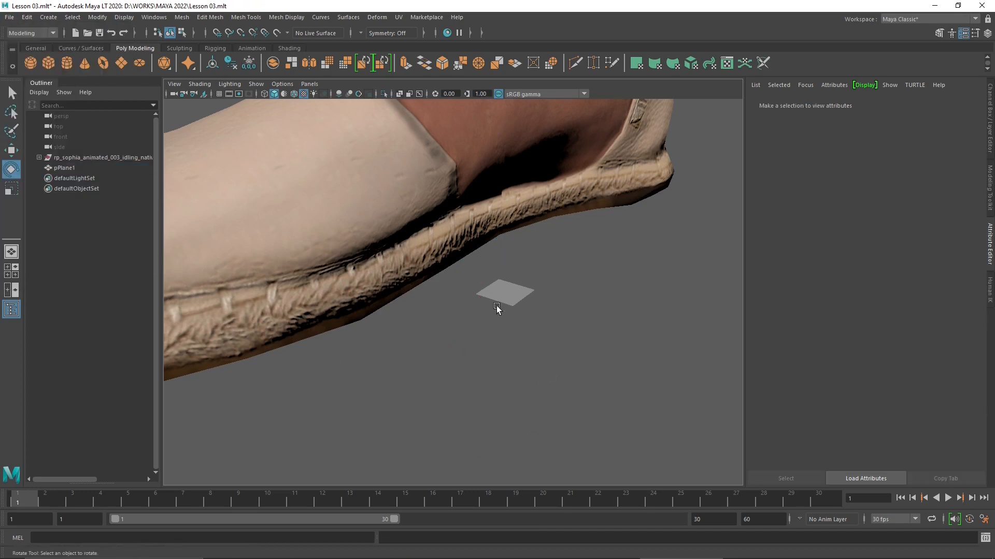
Scale the plane beside the shoe to about 1.866 in X, 1.332 in Y and 3.648 in Z.
left_click(506, 291)
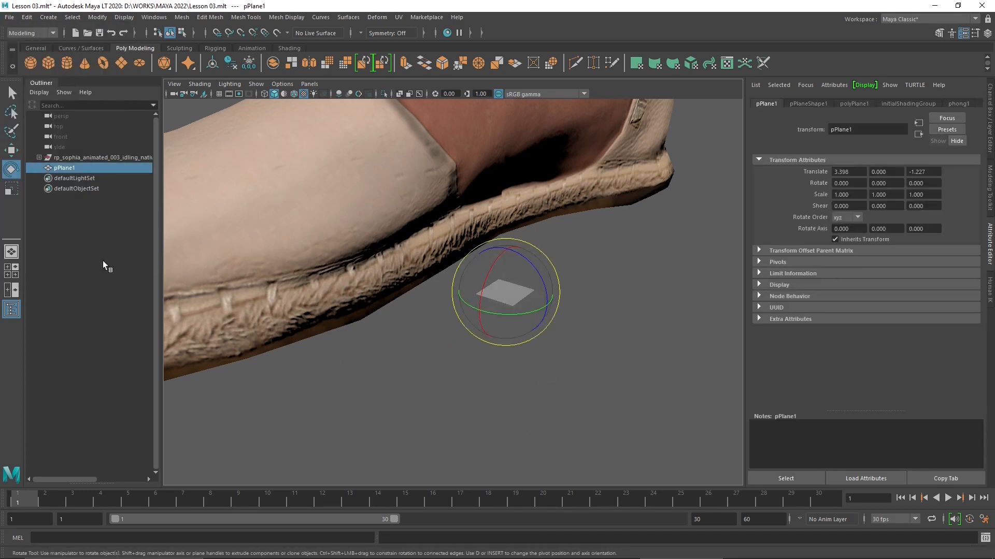
left_click(10, 191)
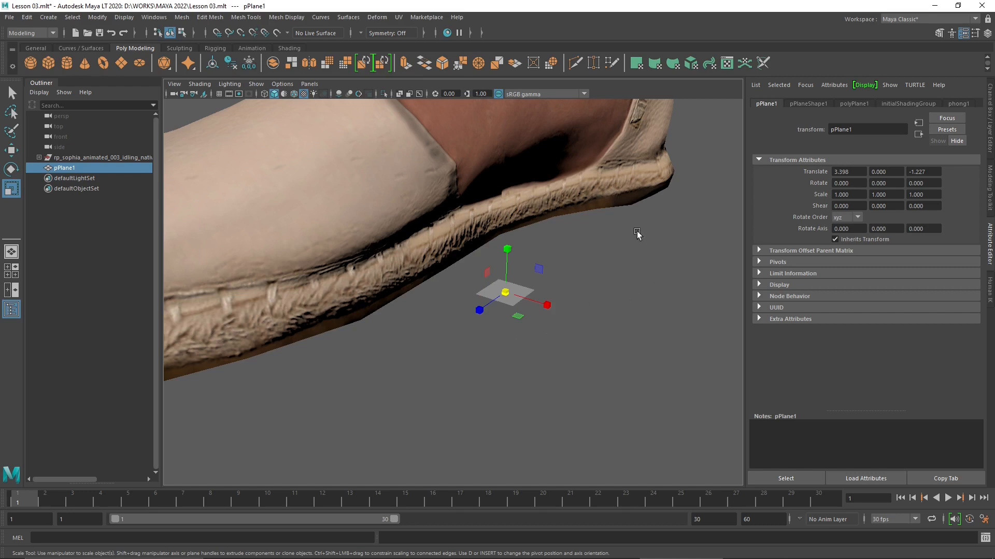
left_click_drag(546, 306, 596, 331)
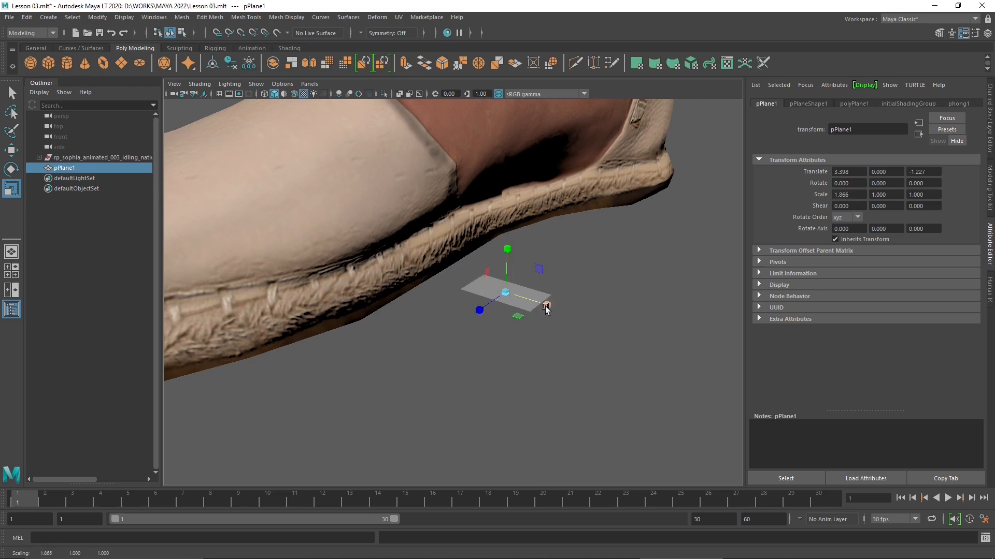
left_click_drag(508, 268, 519, 242)
left_click_drag(480, 313, 406, 373)
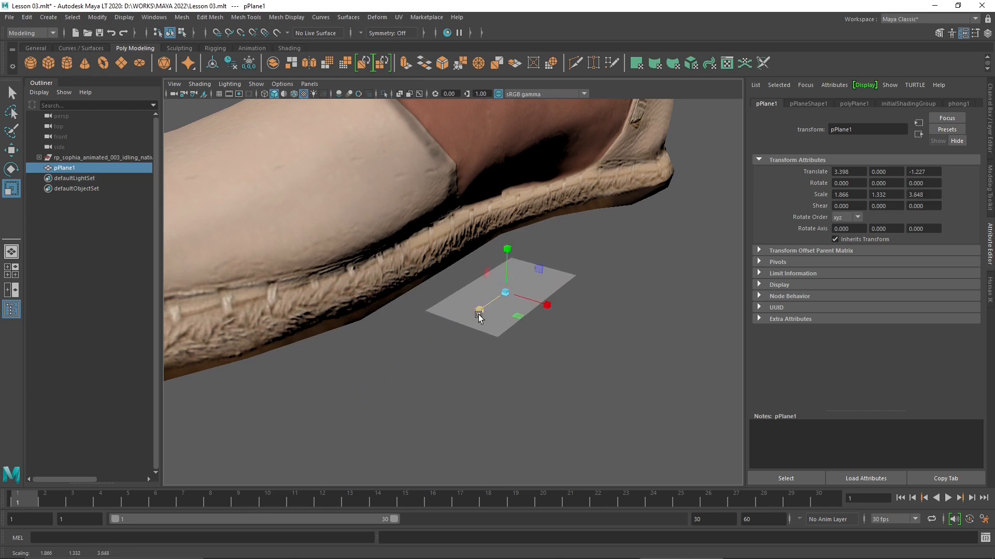
Enlarge the plane horizontally to a scale of about 14.453 in X and 21.689 in Z.
left_click_drag(555, 307, 578, 317)
left_click_drag(479, 314, 458, 322)
left_click_drag(546, 306, 545, 394)
scroll(510, 311, "down", 4)
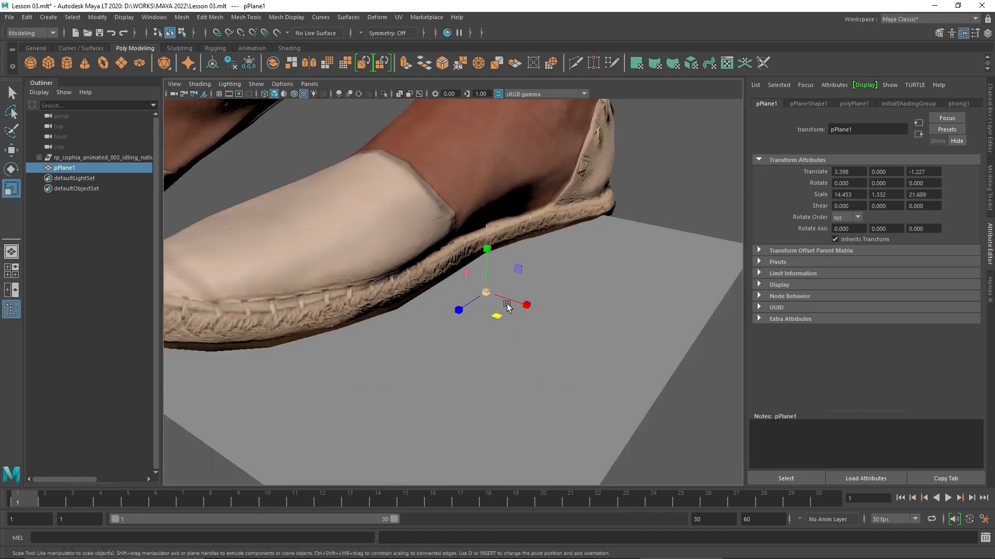
Enlarge the plane into a ground surface scaled about 388.411 in X and 338.067 in Z.
left_click_drag(488, 316, 509, 372)
scroll(500, 285, "down", 3)
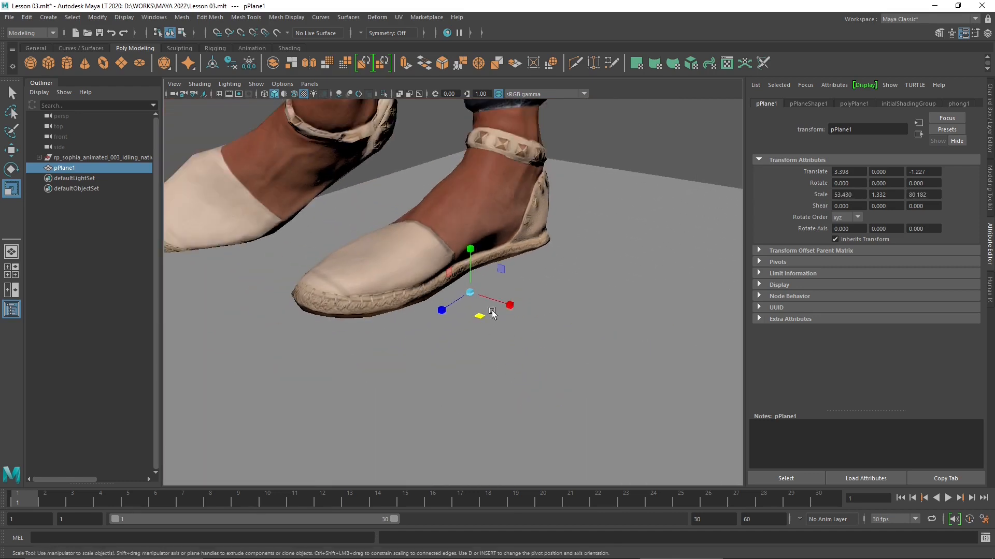
left_click_drag(479, 316, 512, 402)
scroll(490, 273, "down", 8)
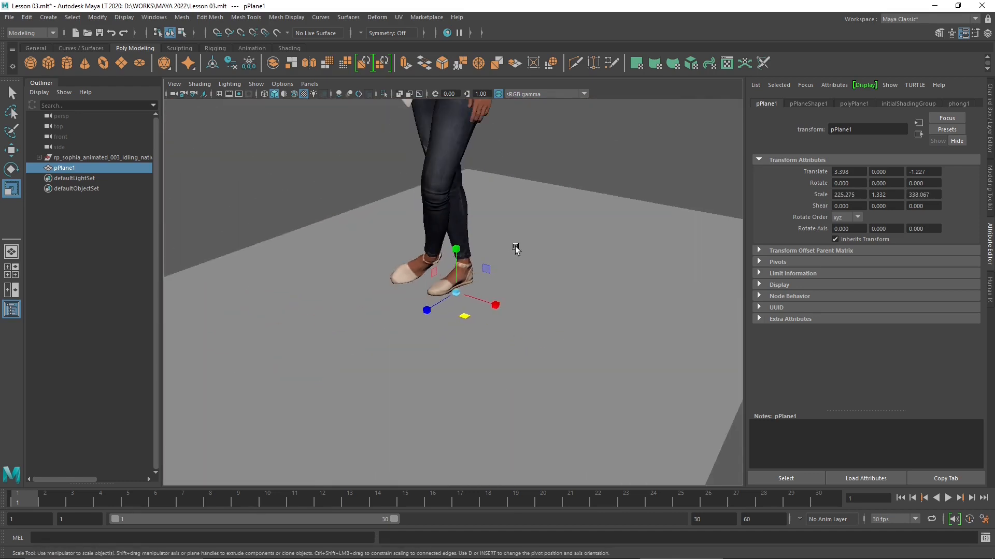
scroll(466, 316, "up", 4)
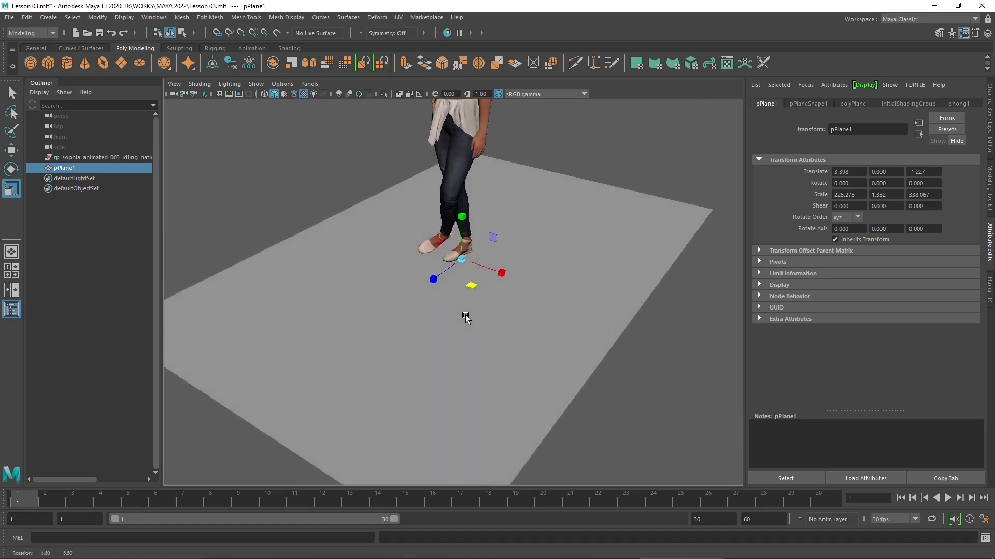
left_click_drag(498, 272, 533, 301)
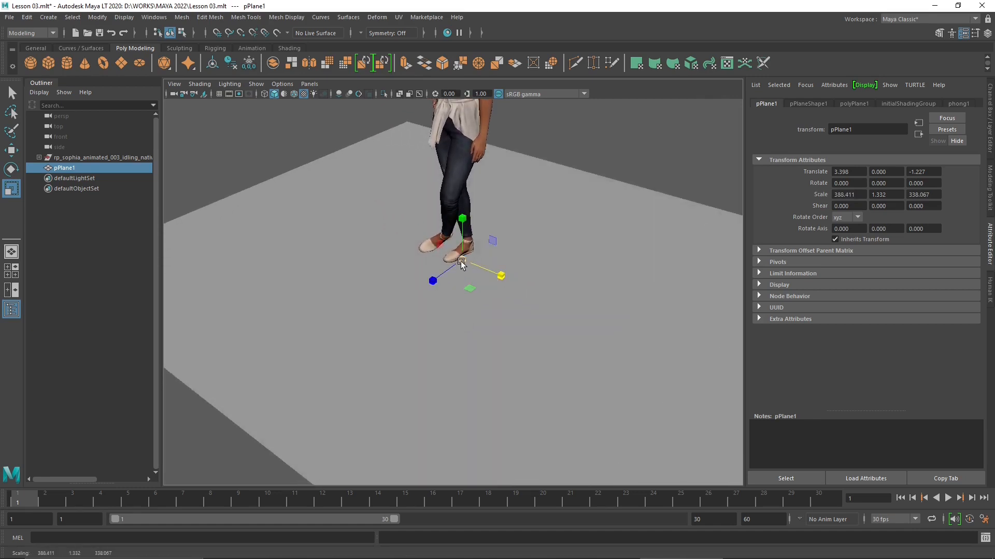
Adjust the ground plane's overall size with uniform scaling to about 397.380, 1.362 and 345.874.
left_click_drag(463, 264, 927, 443)
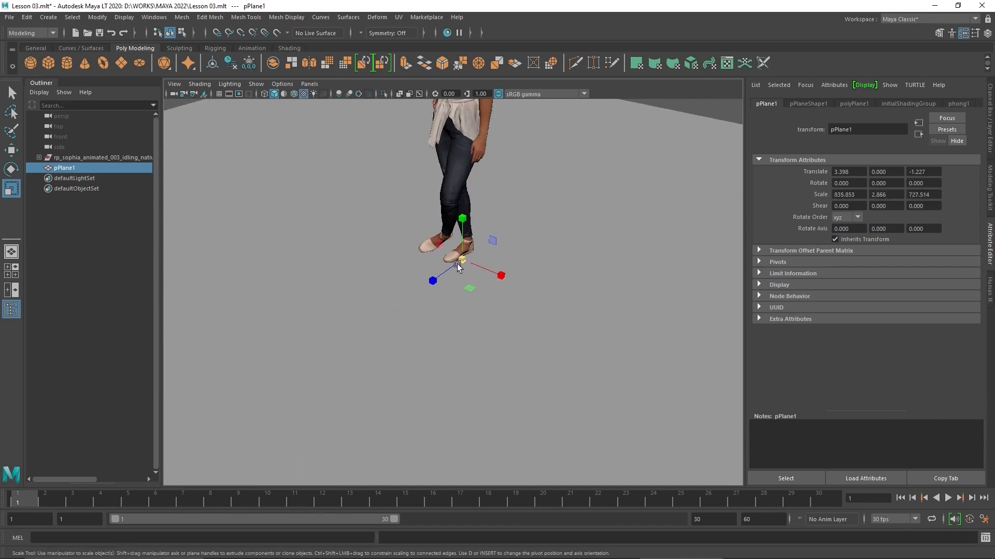
left_click_drag(457, 266, 314, 260)
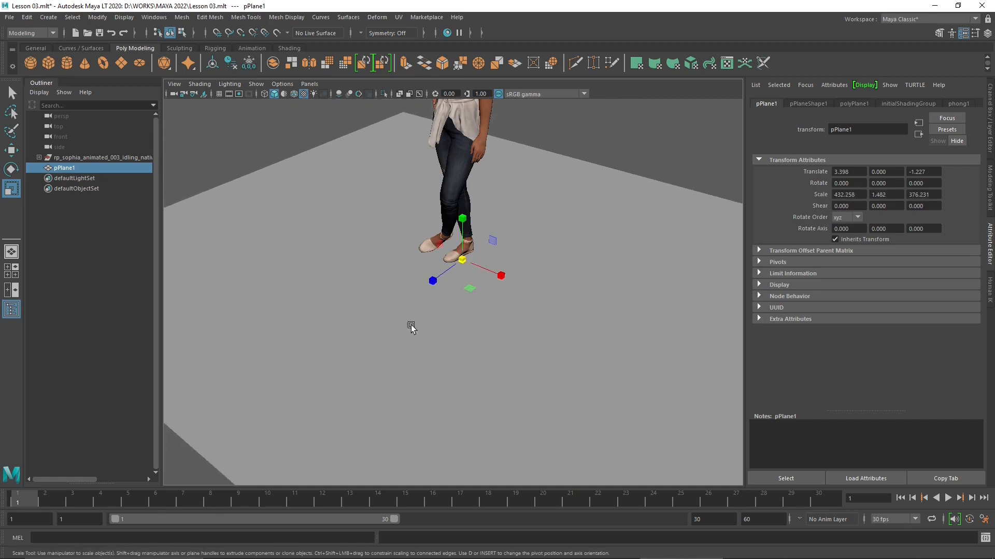
left_click_drag(461, 269, 368, 327)
scroll(369, 328, "down", 4)
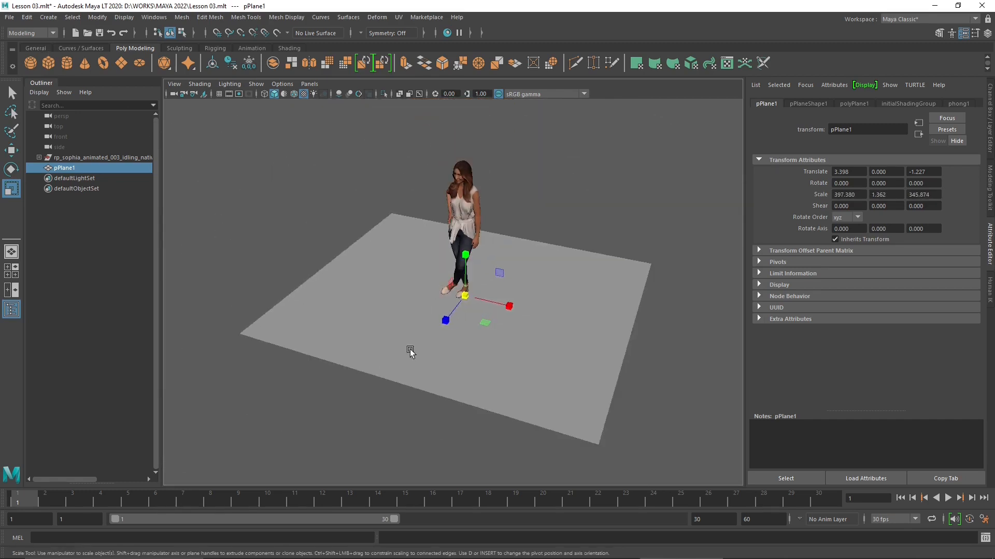
Move the ground plane horizontally under the character to about X -12.198 and Z -13.831.
middle_click_drag(474, 310, 478, 334, "alt")
left_click_drag(478, 334, 476, 324, "alt")
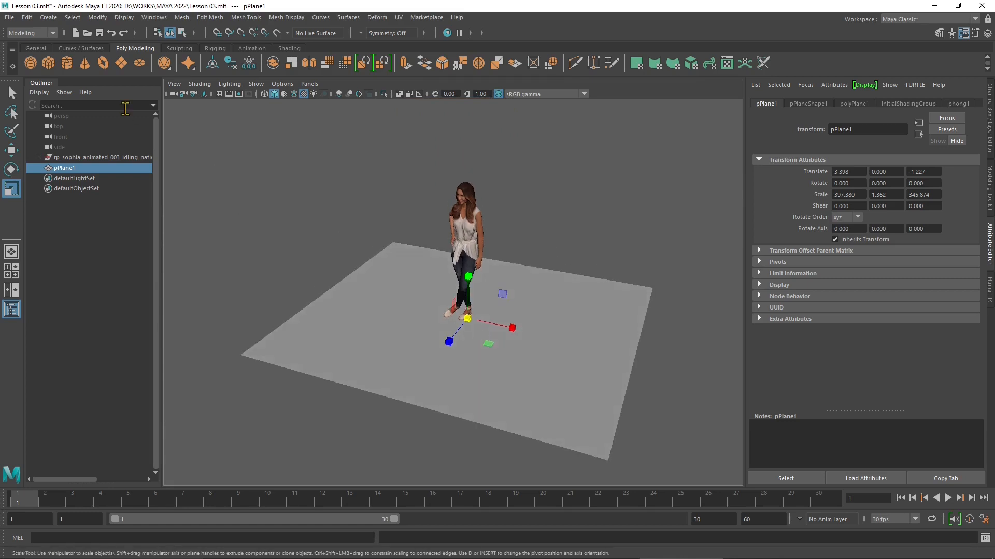
left_click(12, 150)
mouse_move(489, 348)
left_mouse_down()
mouse_move(506, 340)
mouse_move(469, 303)
mouse_move(477, 411)
mouse_move(481, 331)
mouse_move(480, 340)
left_mouse_up()
Create a polygon cube and move it beside the character to about X 34.978 and Z -31.631.
scroll(499, 293, "up", 3)
middle_click_drag(520, 331, 498, 346, "alt")
left_click_drag(498, 349, 491, 337, "alt")
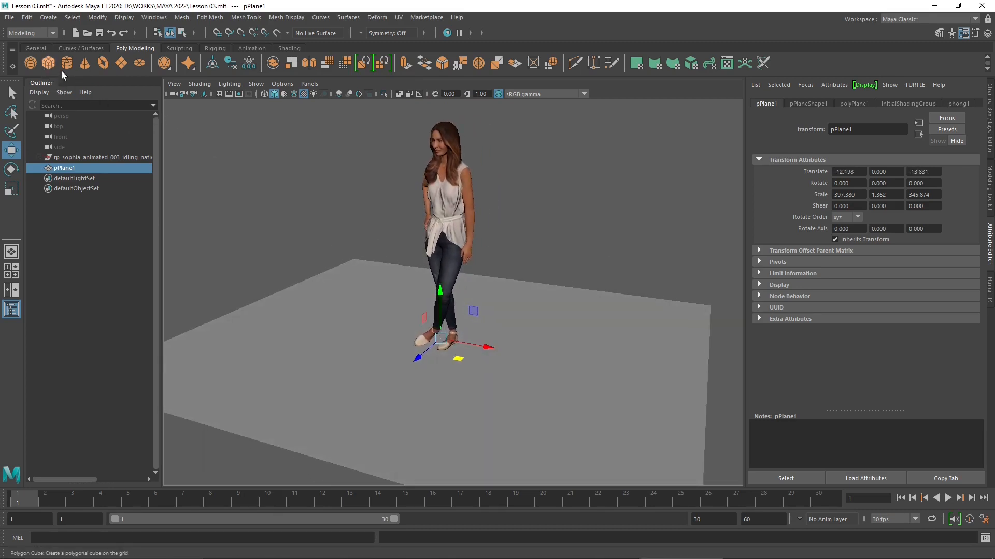
left_click(48, 62)
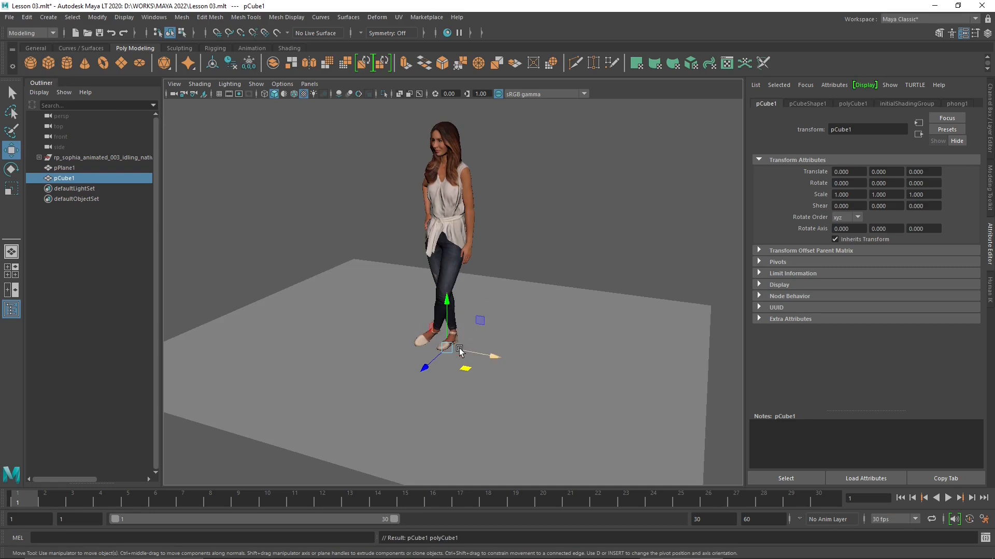
mouse_move(485, 356)
left_mouse_down()
mouse_move(524, 374)
mouse_move(489, 360)
left_mouse_up()
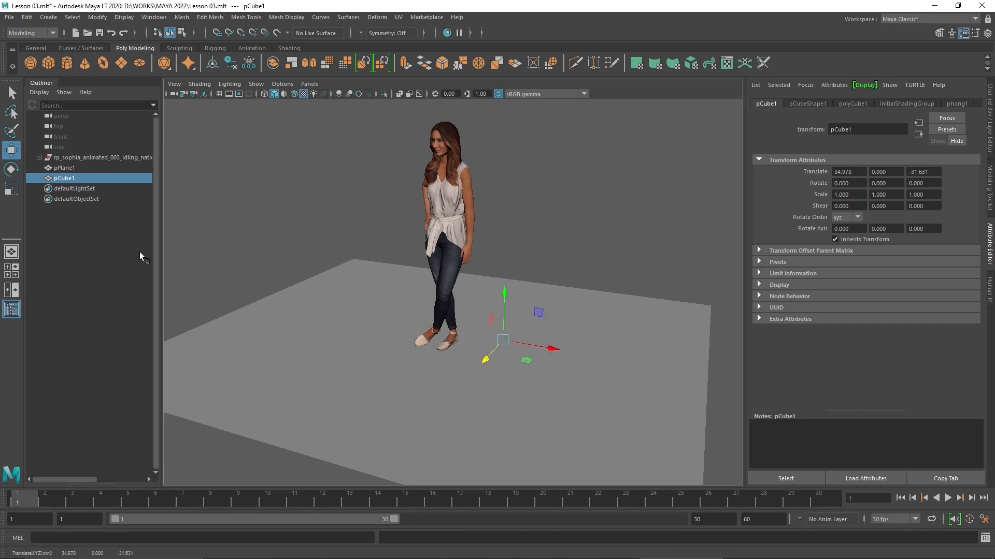
Scale the cube uniformly to about 41.436, and move it to about Y 19.769 and Z -64.447.
left_click(10, 191)
left_click_drag(505, 346, 527, 322)
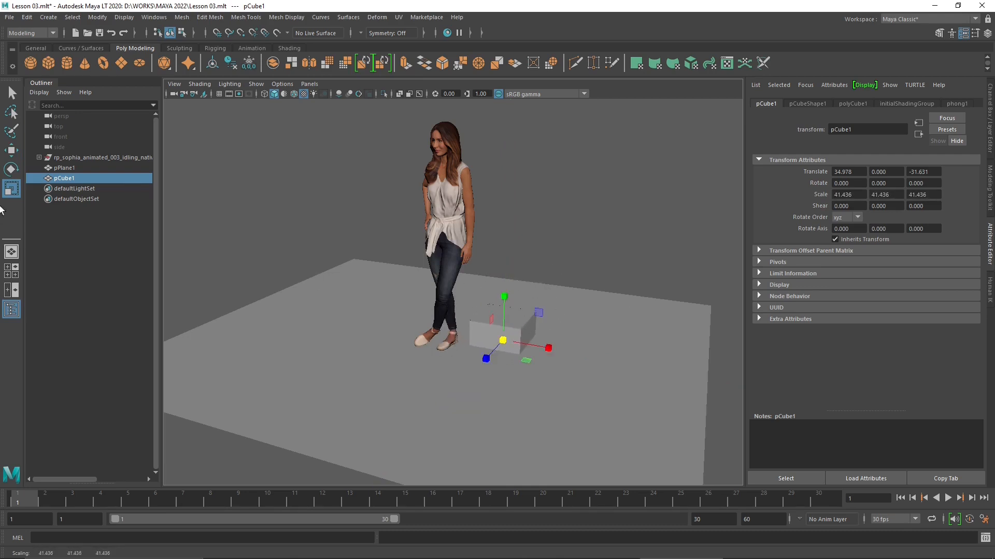
left_click(11, 150)
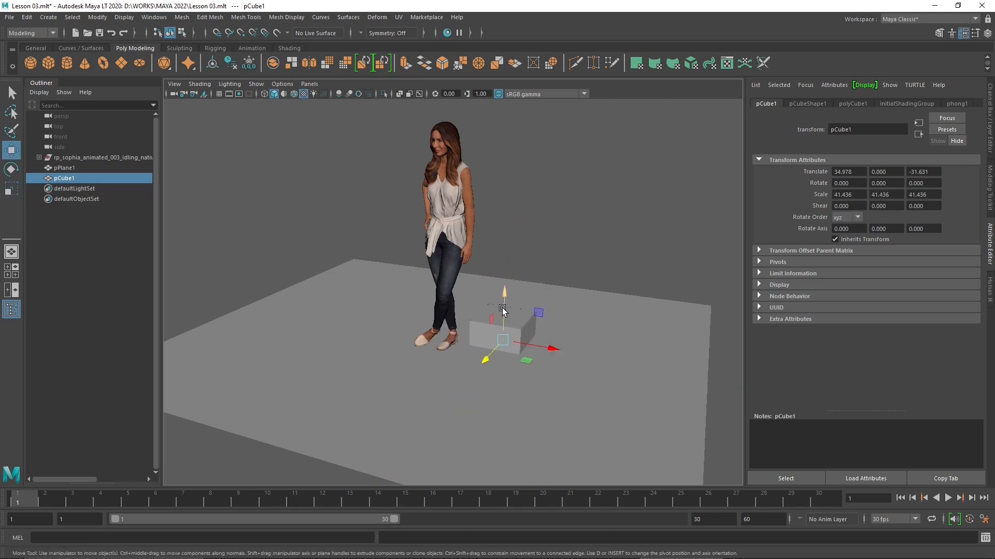
left_click_drag(503, 310, 507, 281)
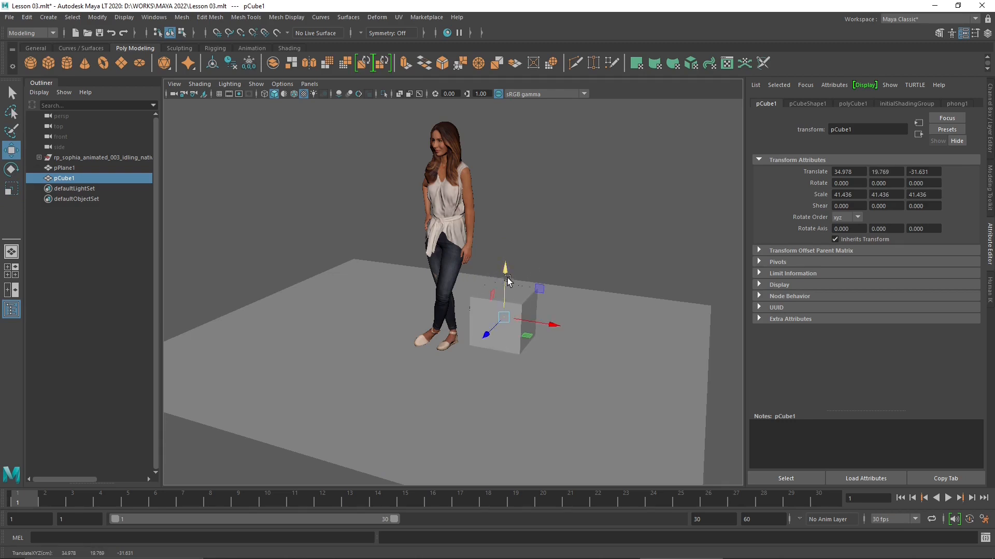
left_click_drag(490, 337, 487, 376)
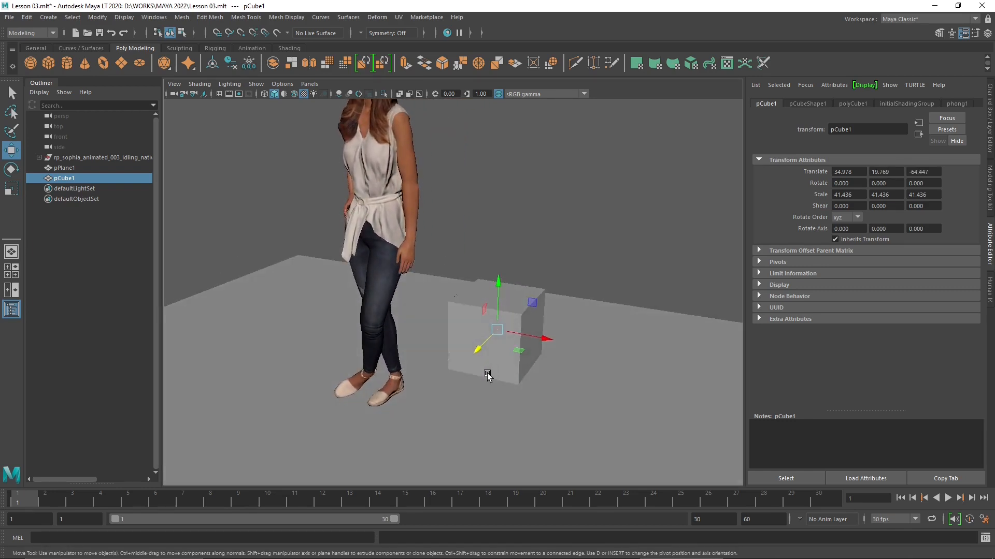
Try flattening the cube to a Y scale of about 22.204, and undo the scaling.
left_click(11, 189)
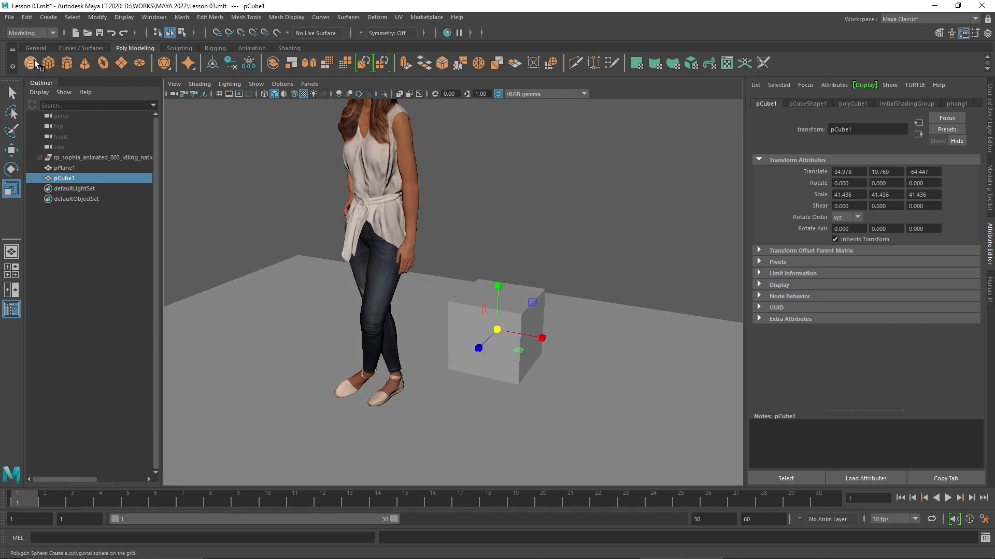
left_click_drag(498, 288, 495, 306)
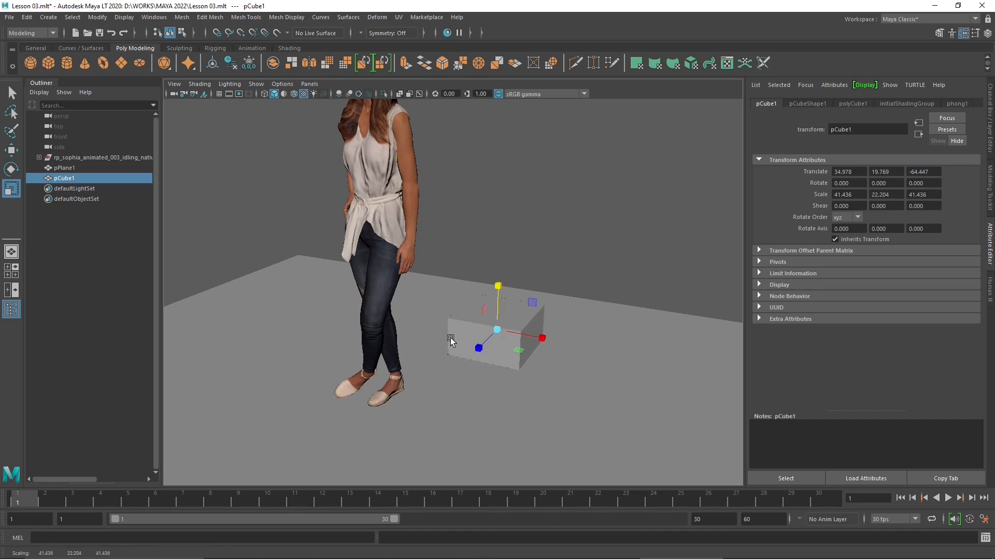
key("ctrl+z")
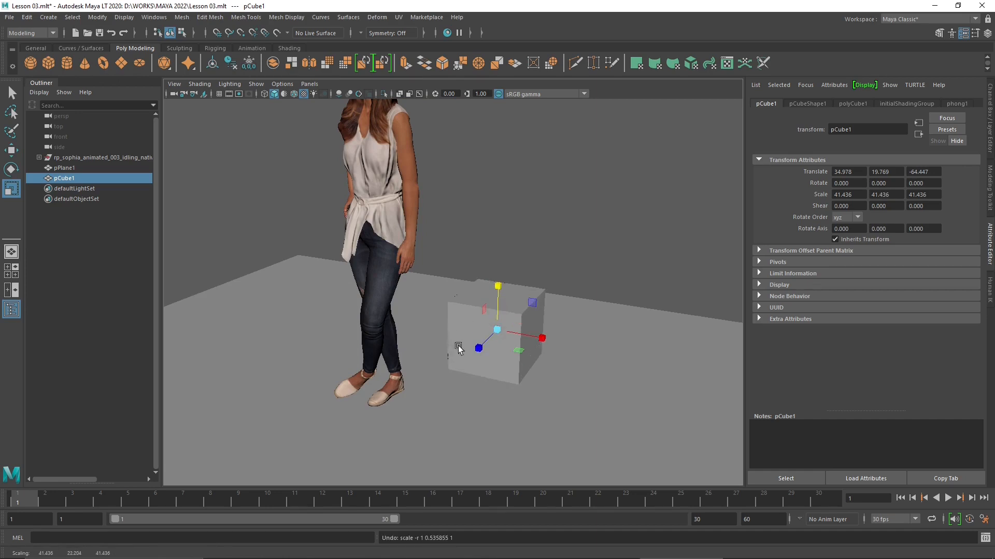
Scale the cube into a thin post of about 6.400 in X and Z and 42.778 in Y, and raise it to about Y 25.310.
left_click_drag(521, 356, 492, 348)
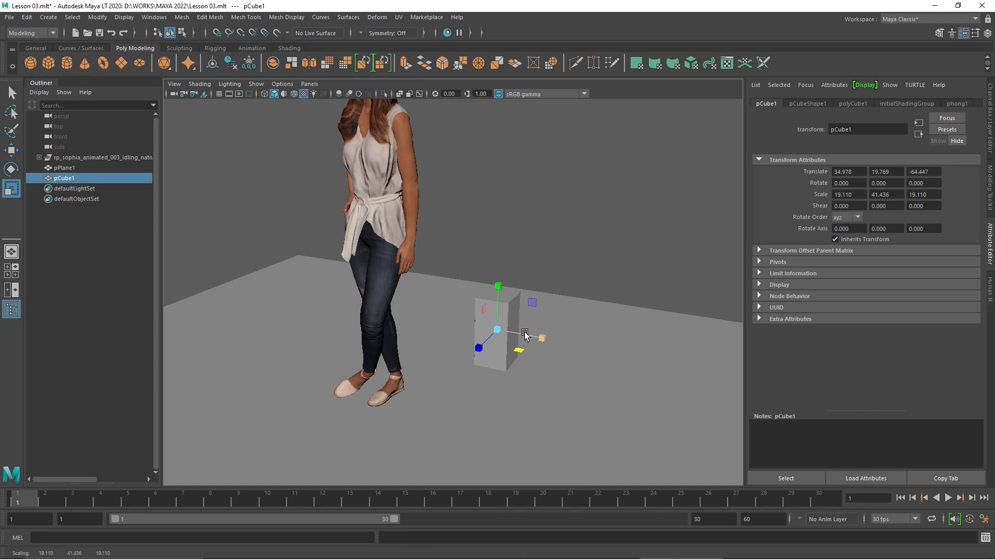
key("ctrl+z")
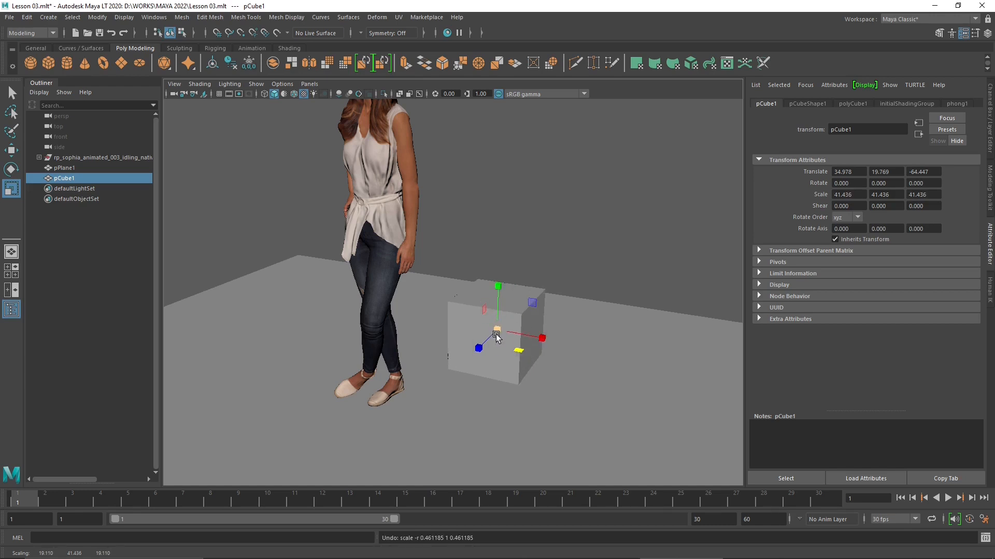
left_click_drag(518, 351, 496, 292)
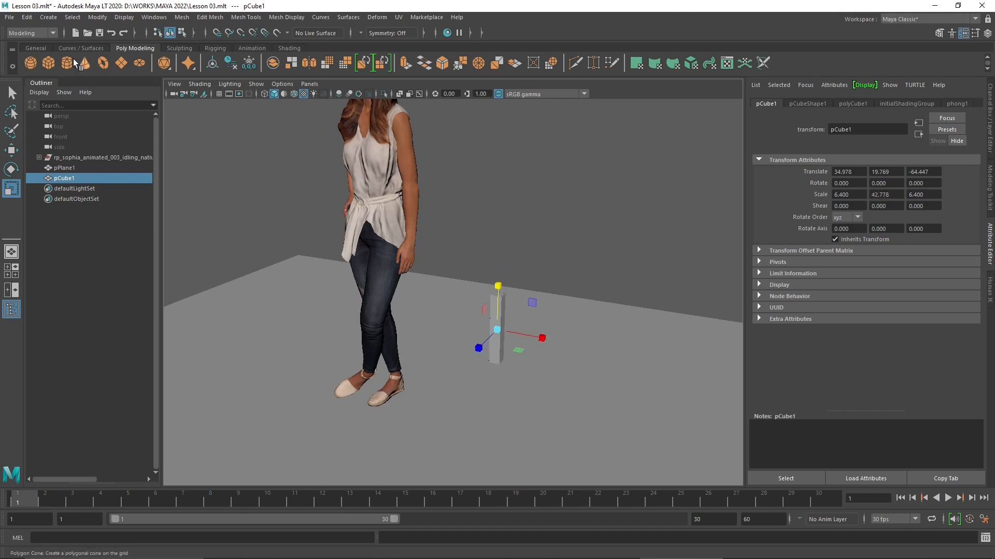
left_click(10, 153)
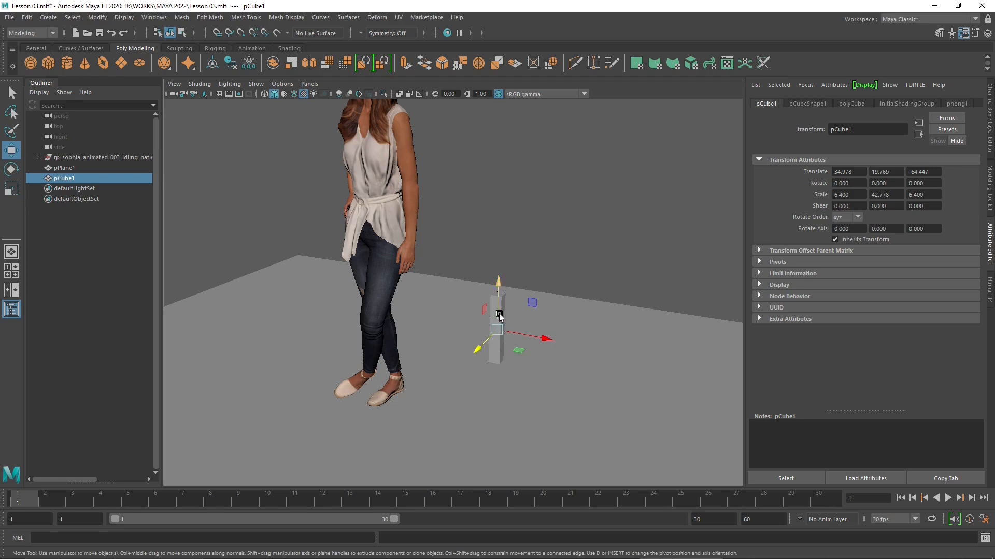
mouse_move(499, 312)
left_mouse_down()
mouse_move(499, 267)
mouse_move(501, 295)
left_mouse_up()
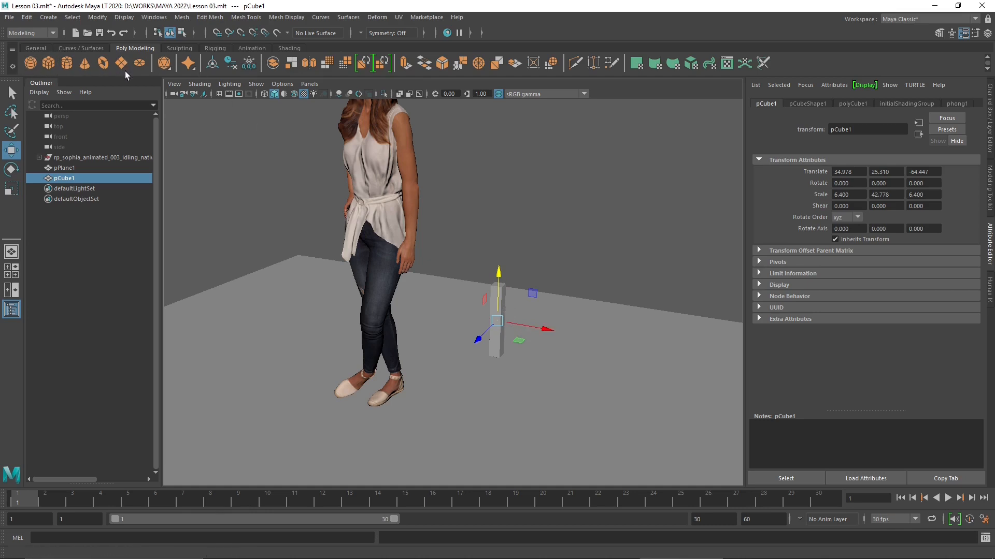
Create a second polygon cube and move it to the foot of the post at about X 31.944 and Z -69.377.
left_click(48, 62)
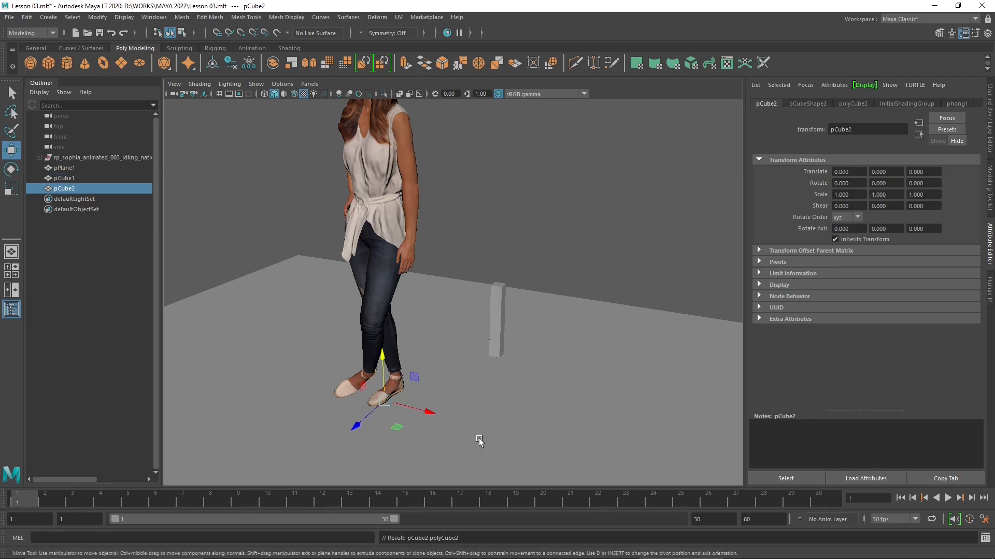
left_click_drag(371, 369, 509, 378)
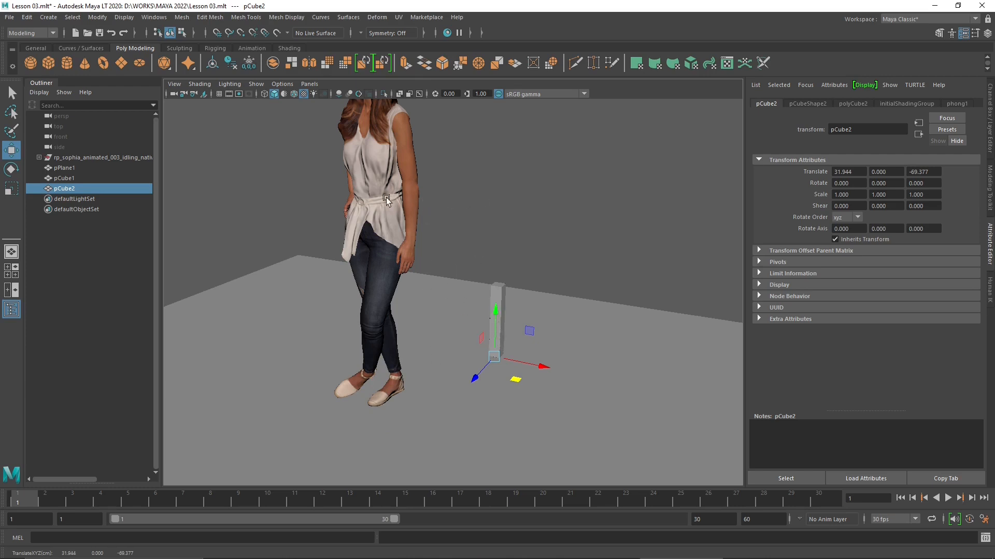
In the four-view layout, move the post over the second cube to about X 32.120 and Z -68.998, and display the top view in wireframe.
left_click(8, 270)
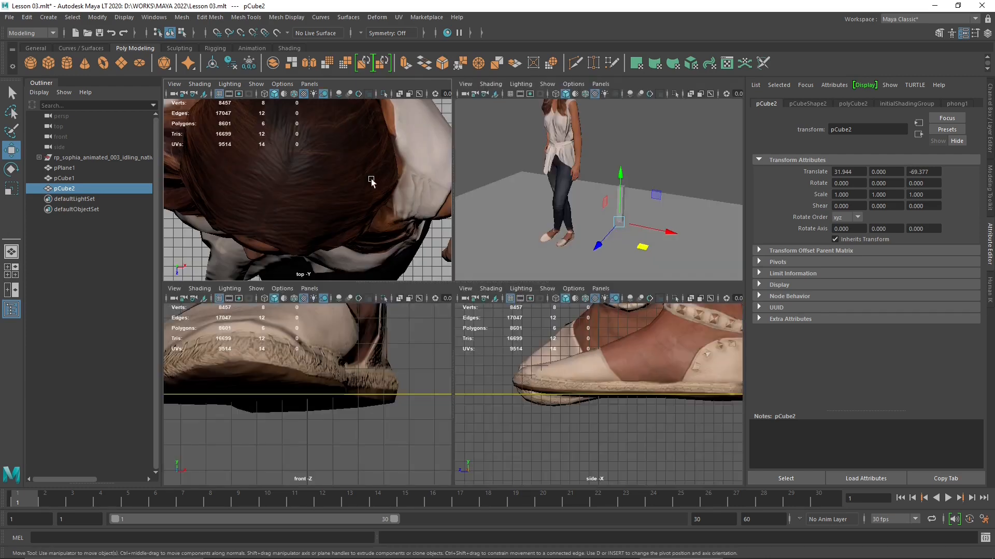
scroll(302, 216, "down", 10)
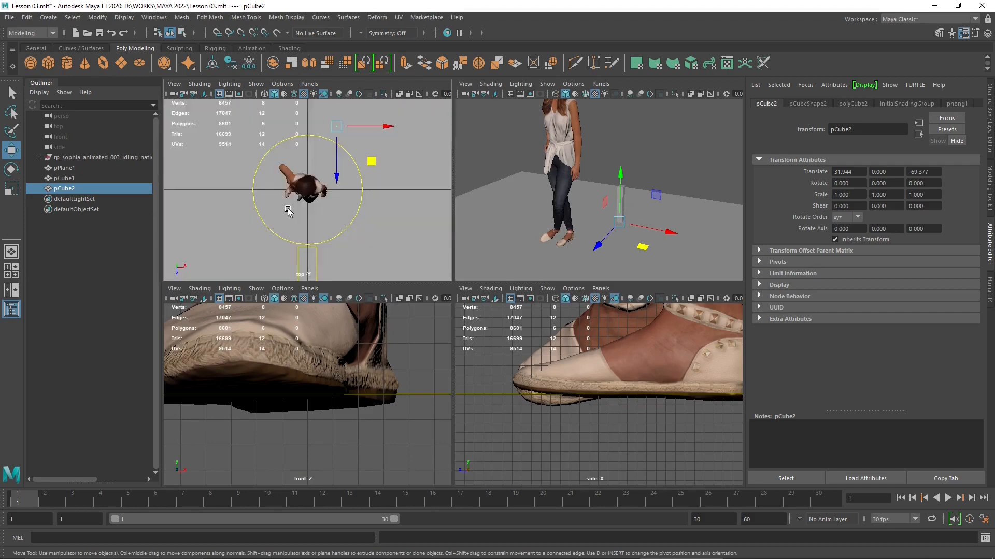
scroll(289, 211, "down", 3)
scroll(311, 171, "up", 4)
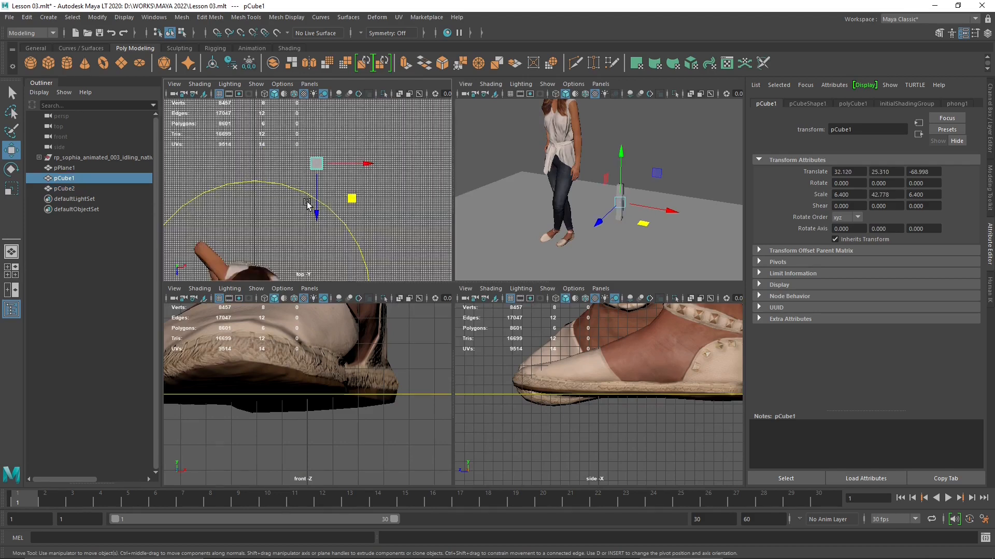
middle_click_drag(286, 216, 337, 202, "alt")
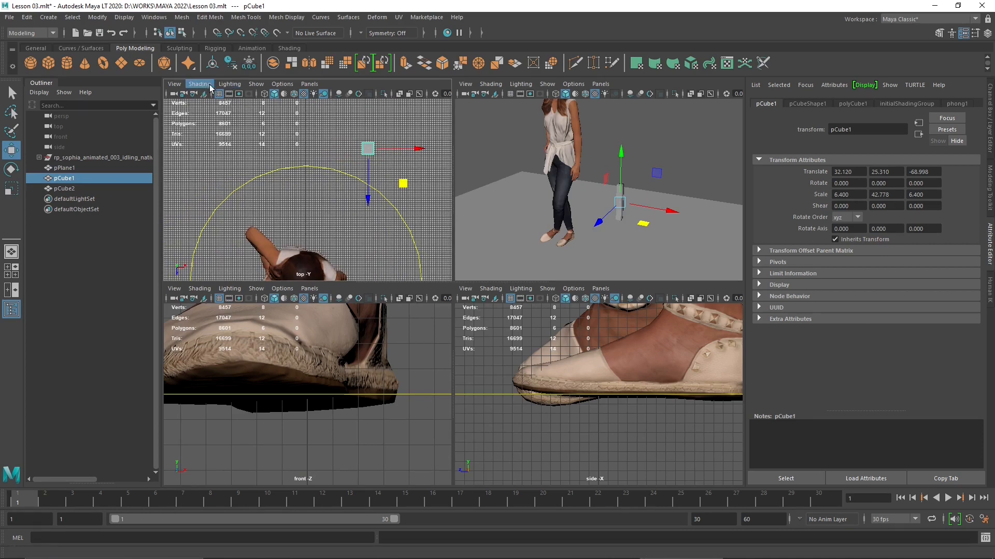
left_click(264, 94)
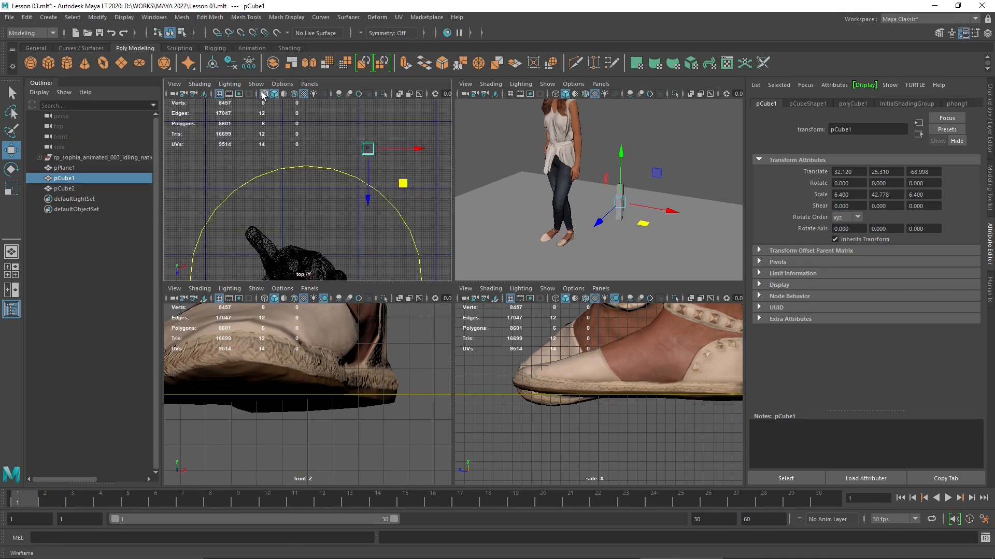
scroll(329, 163, "down", 5)
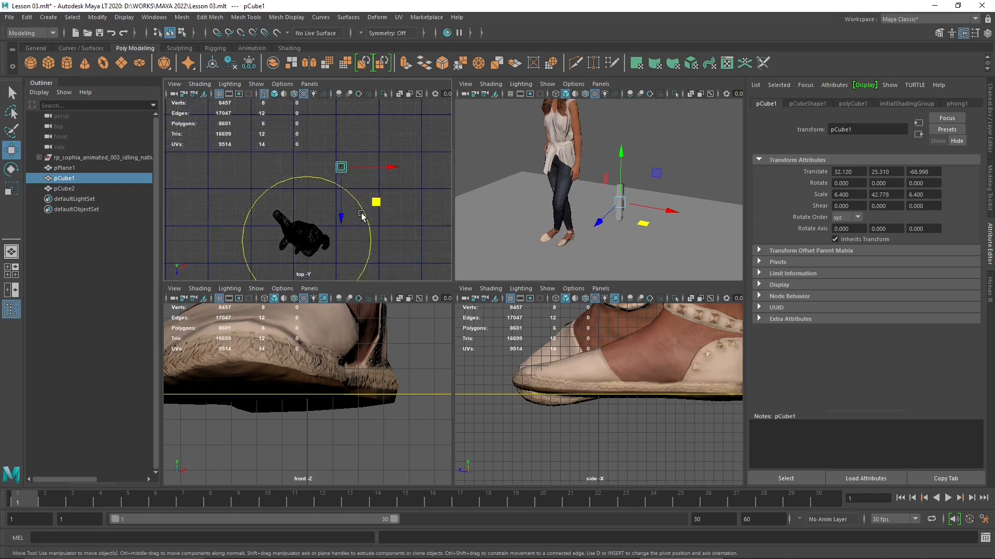
Rename the ground plane as Pavement.
left_click(65, 168)
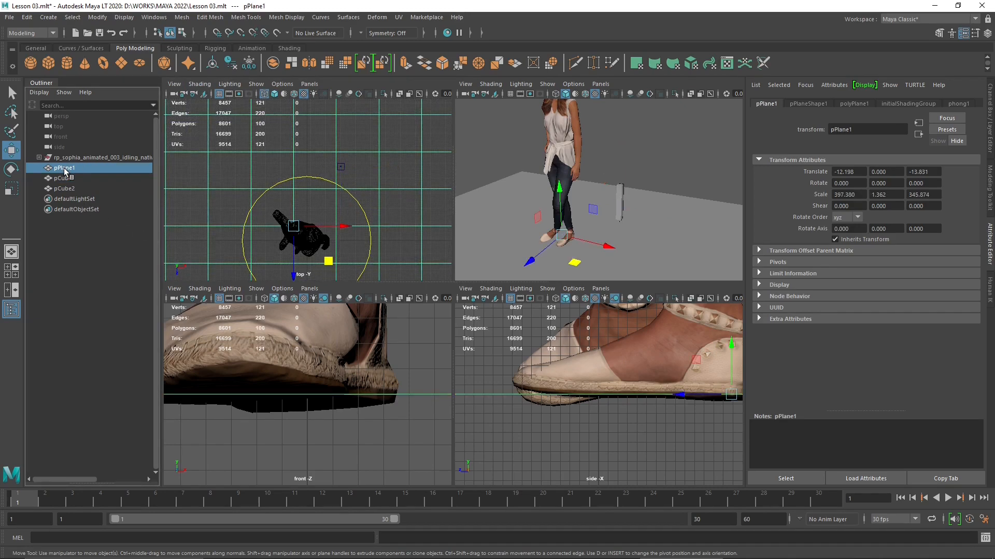
double_click(64, 169)
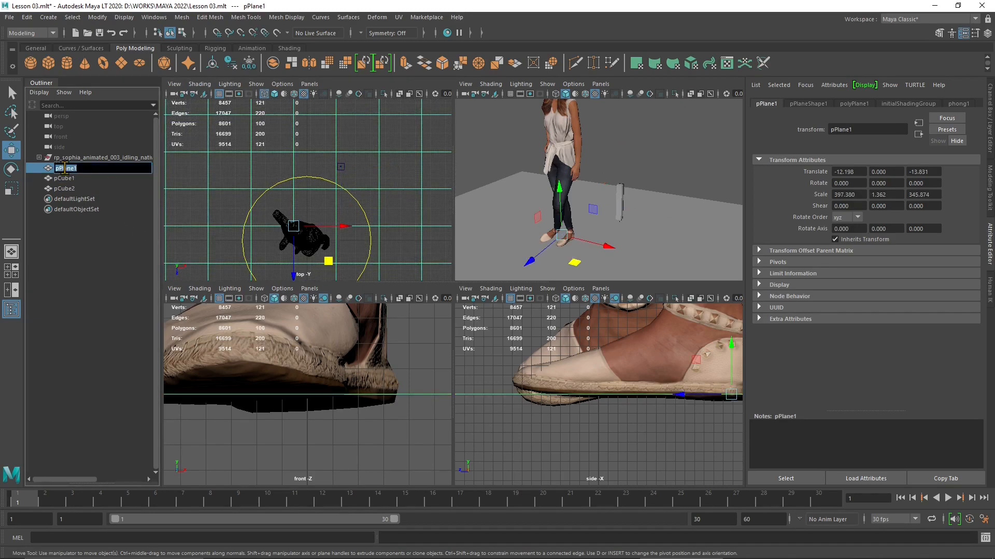
type("Pave")
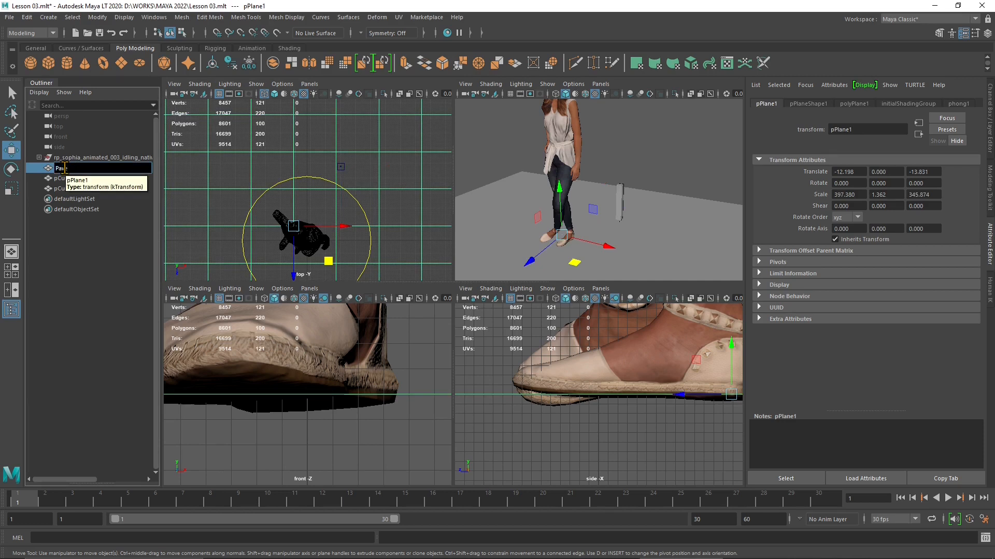
type("ment")
key("Return")
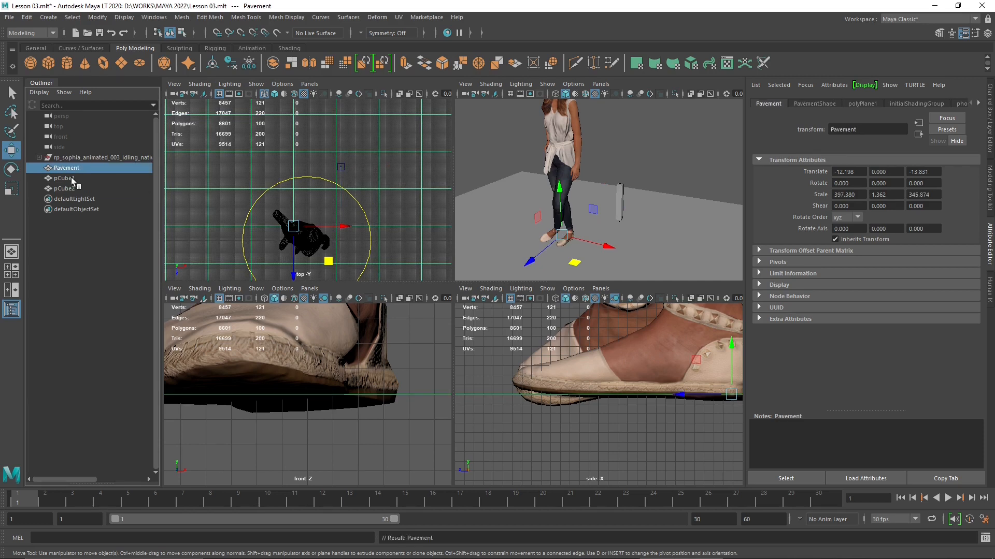
Rename the post as Seat1 and the small cube at its foot as Seat_2.
left_click(64, 179)
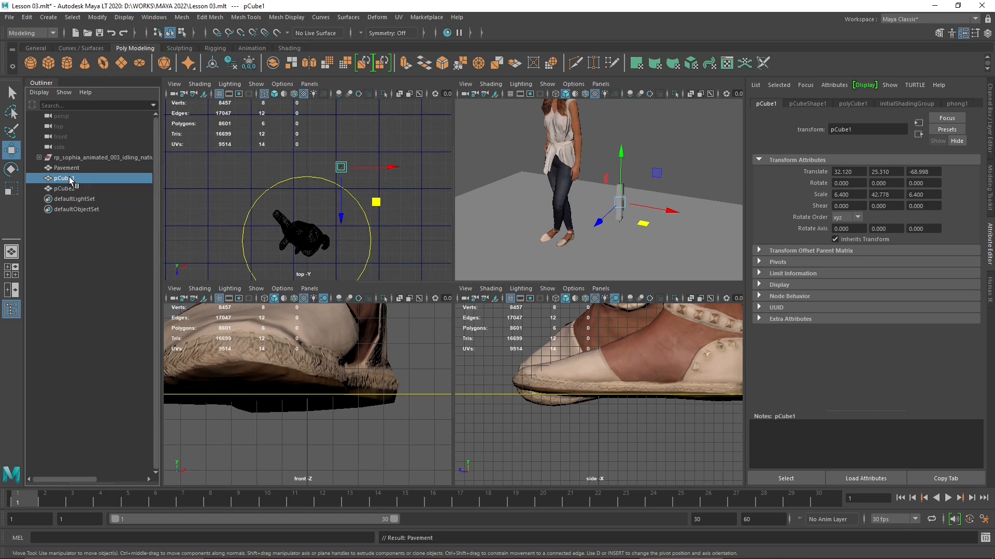
double_click(71, 179)
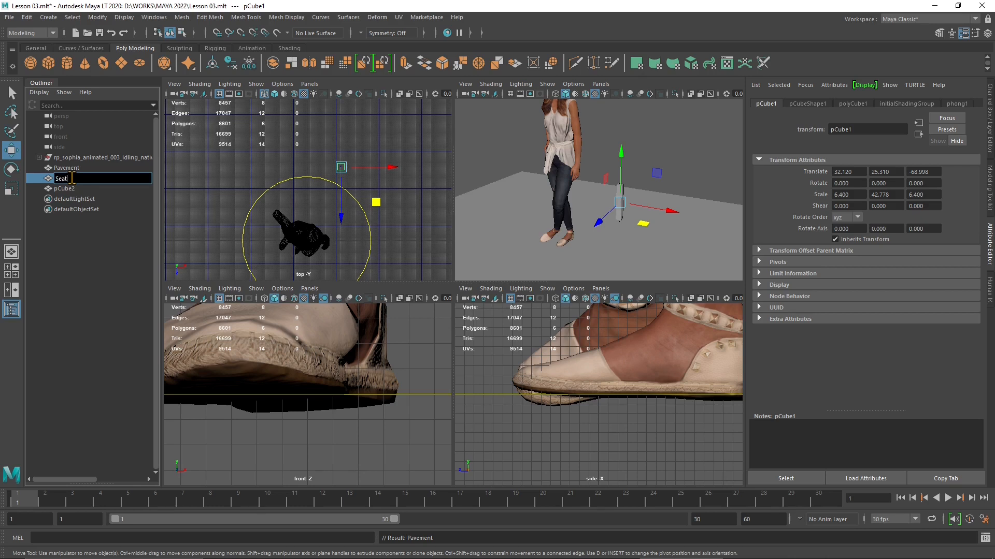
left_click(72, 189)
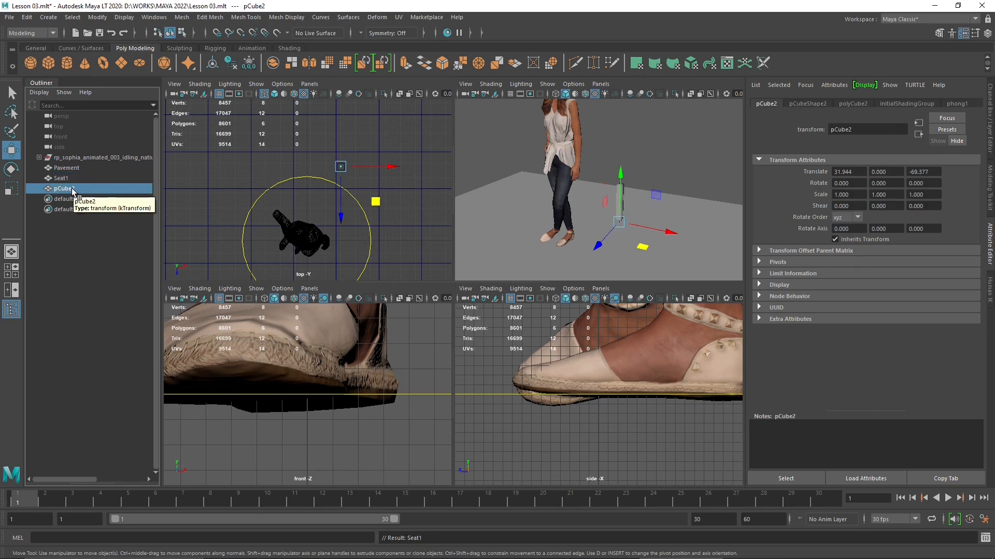
double_click(73, 189)
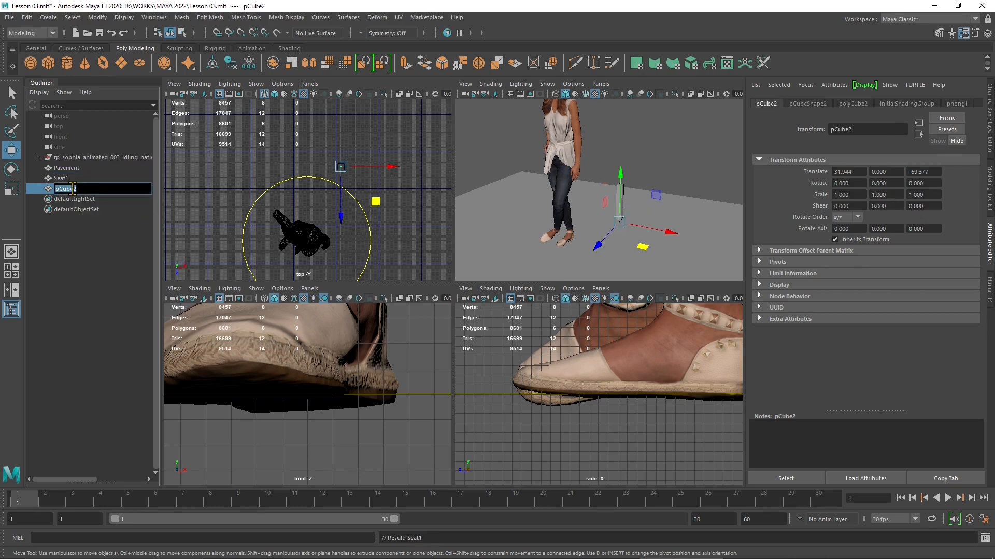
type("Seat ")
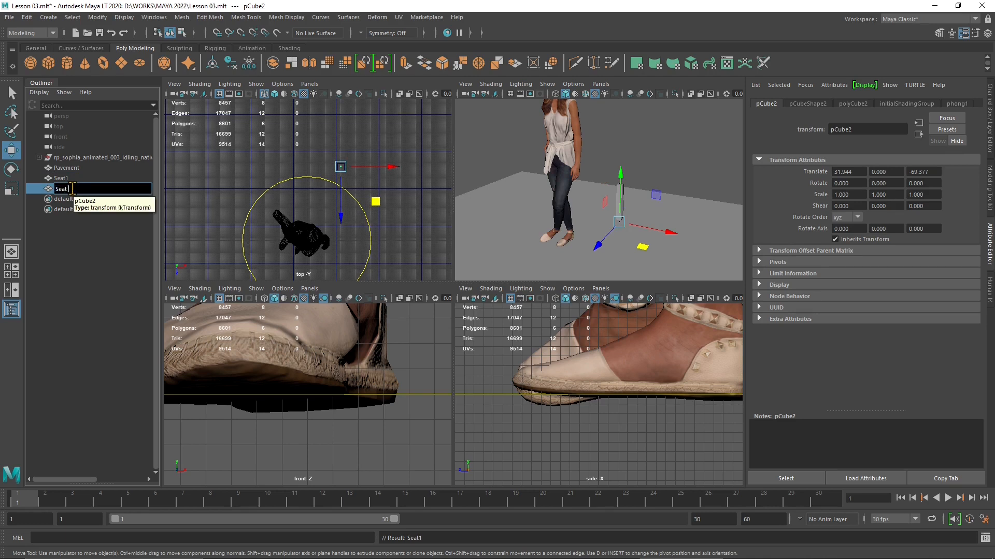
type("2")
key("Return")
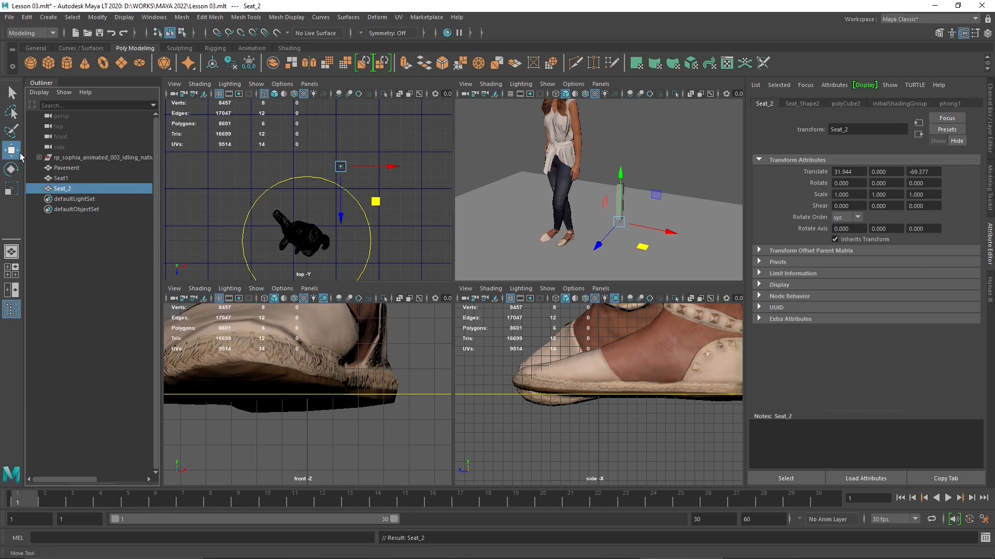
Scale Seat_2 in X and Z to about 39.362 so it forms a flat square slab under the post.
left_click(12, 187)
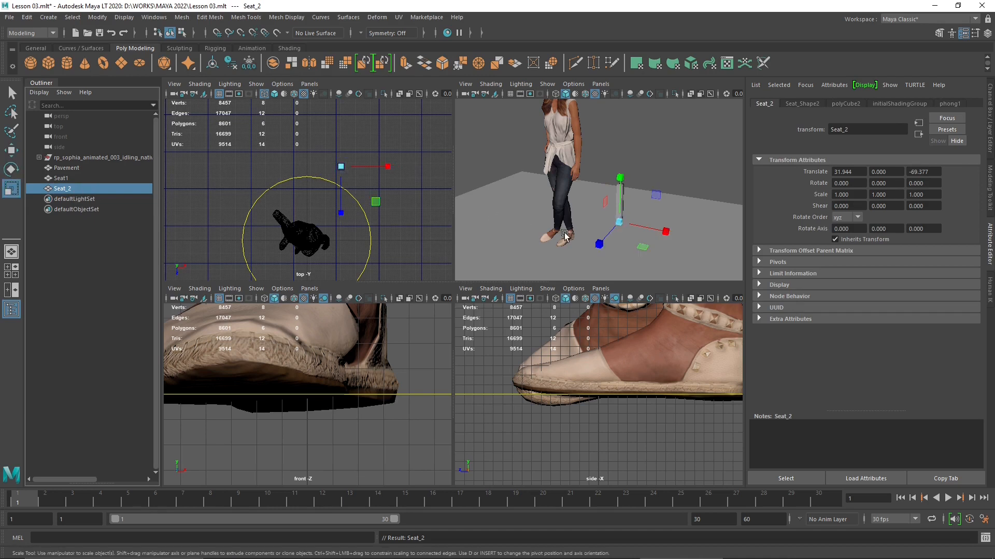
left_click_drag(643, 253, 911, 558)
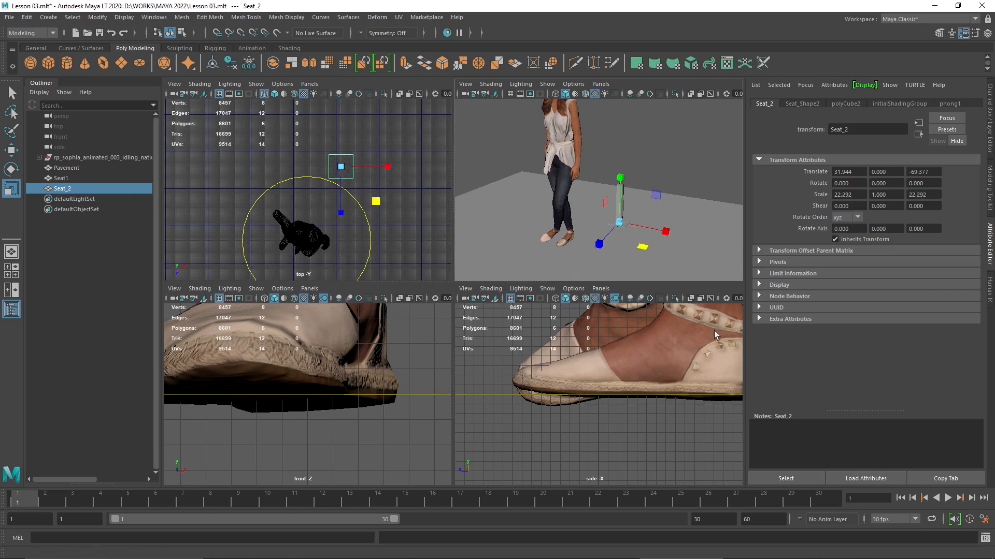
scroll(633, 243, "up", 4)
scroll(633, 244, "down", 4)
left_click_drag(642, 255, 649, 270)
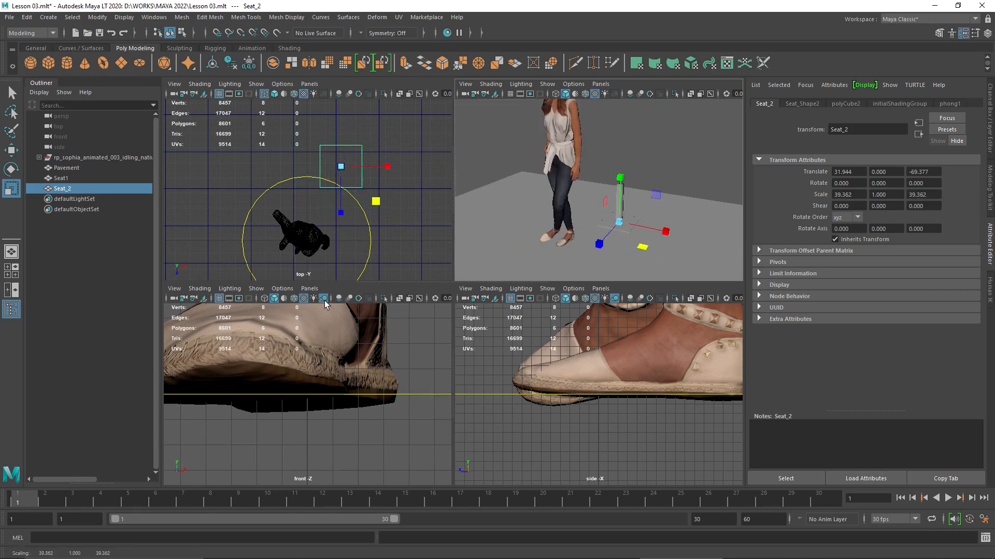
scroll(626, 228, "up", 2)
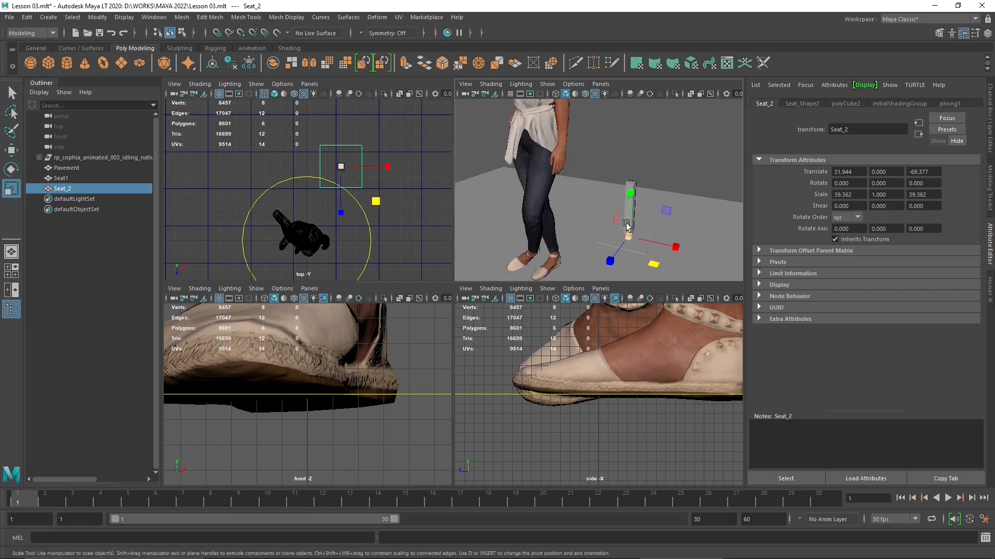
Display the front view in wireframe, framed closely on the foot of Seat1 and the Seat_2 slab, with the Move tool active.
left_click(12, 150)
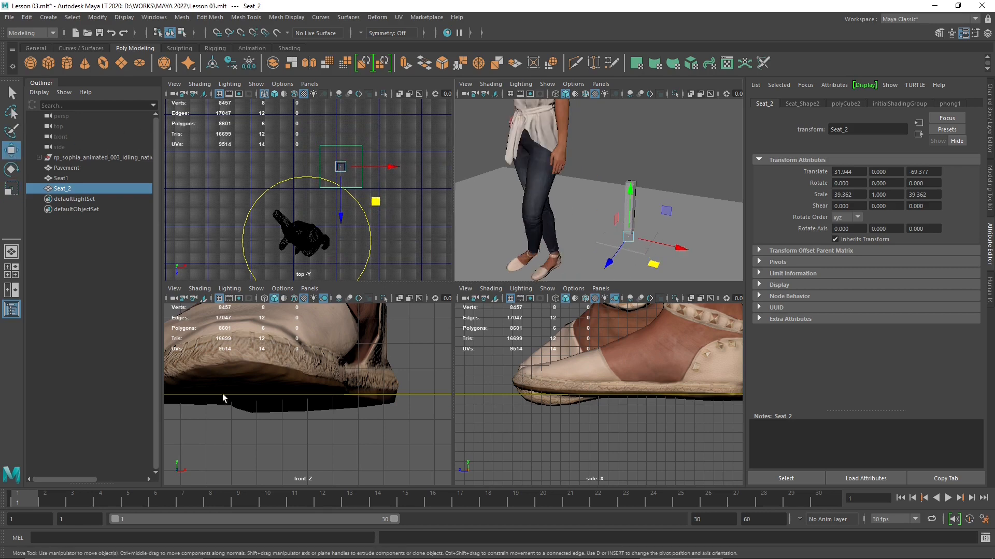
scroll(223, 398, "down", 8)
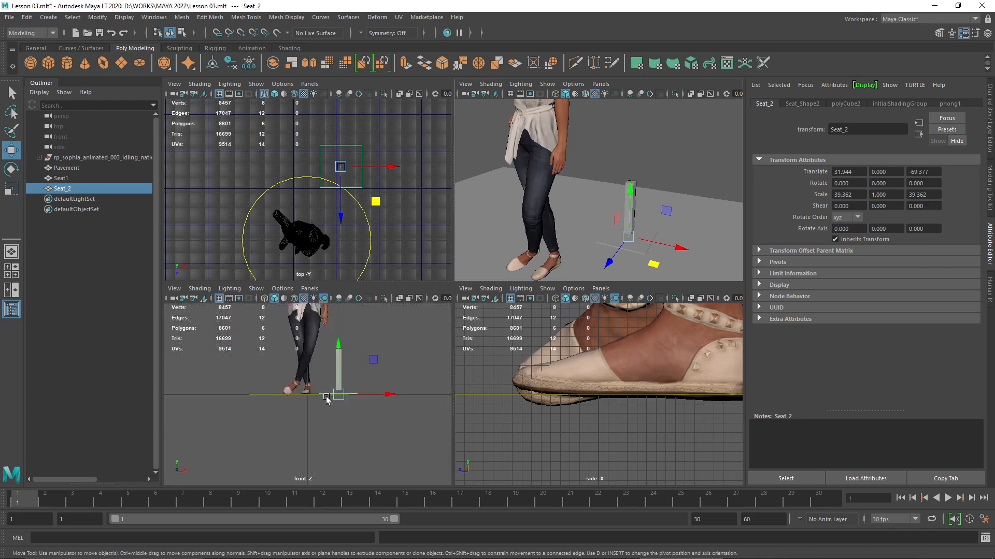
scroll(326, 398, "up", 4)
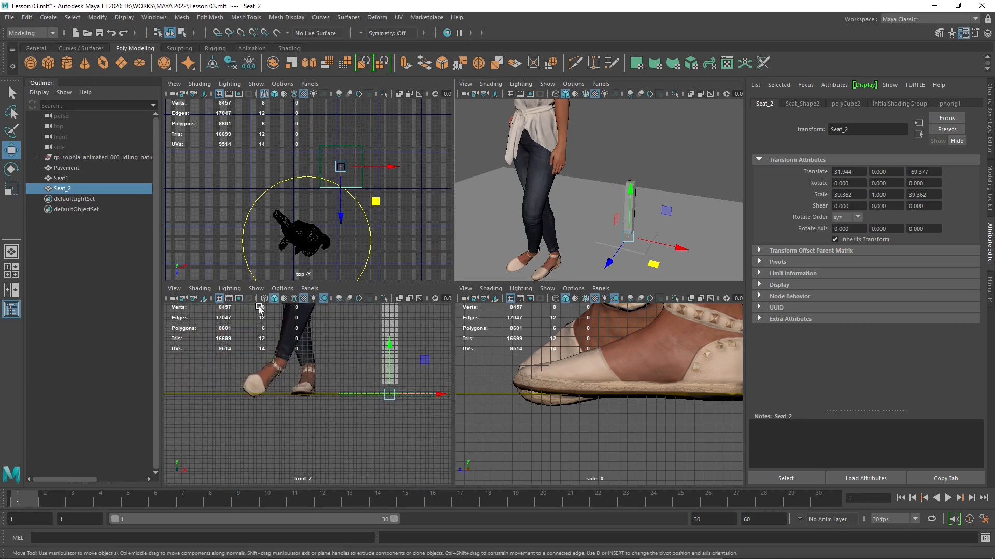
key("4")
scroll(311, 409, "down", 2)
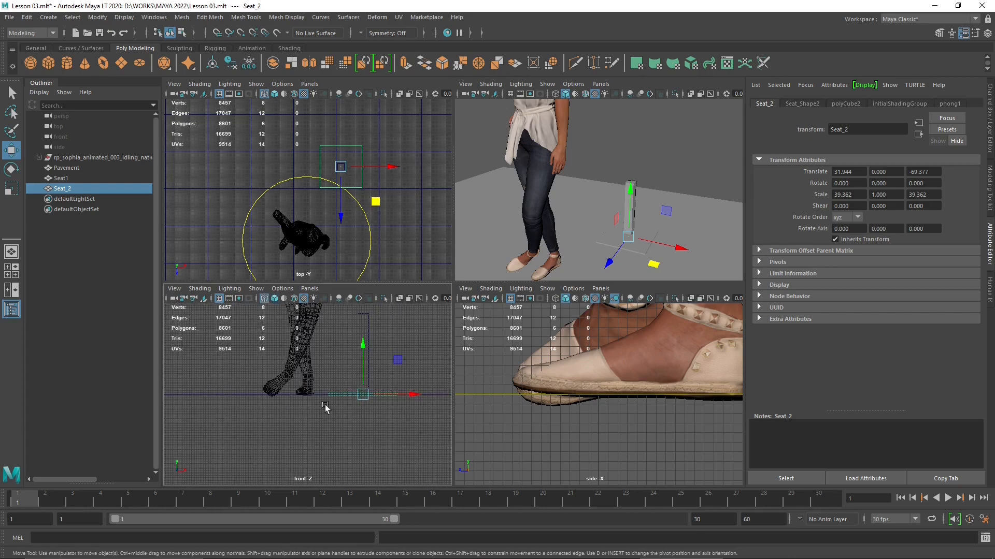
scroll(342, 414, "up", 3)
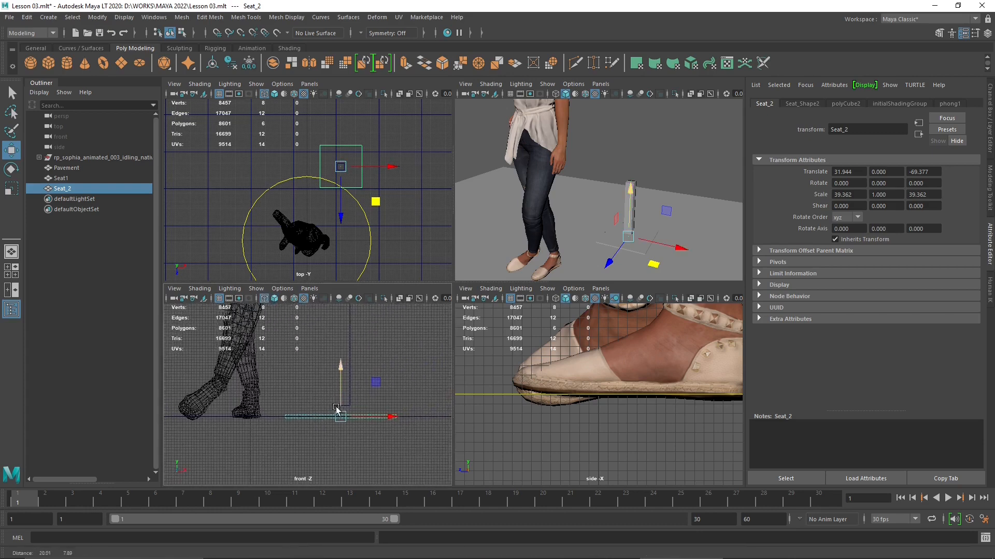
scroll(342, 420, "up", 3)
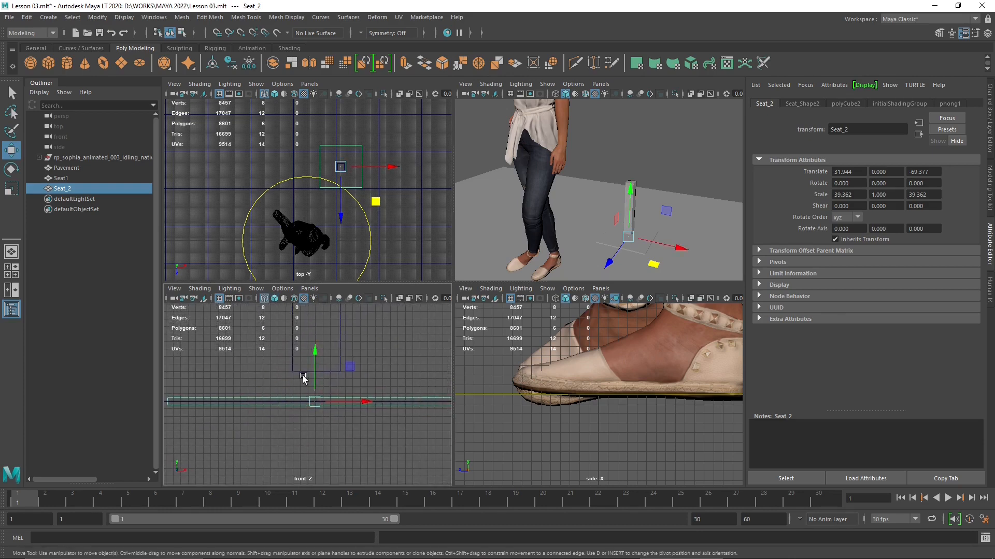
Raise the Seat_2 slab to about Y 0.537 in the front view so its underside rests on the pavement line.
left_click(303, 372)
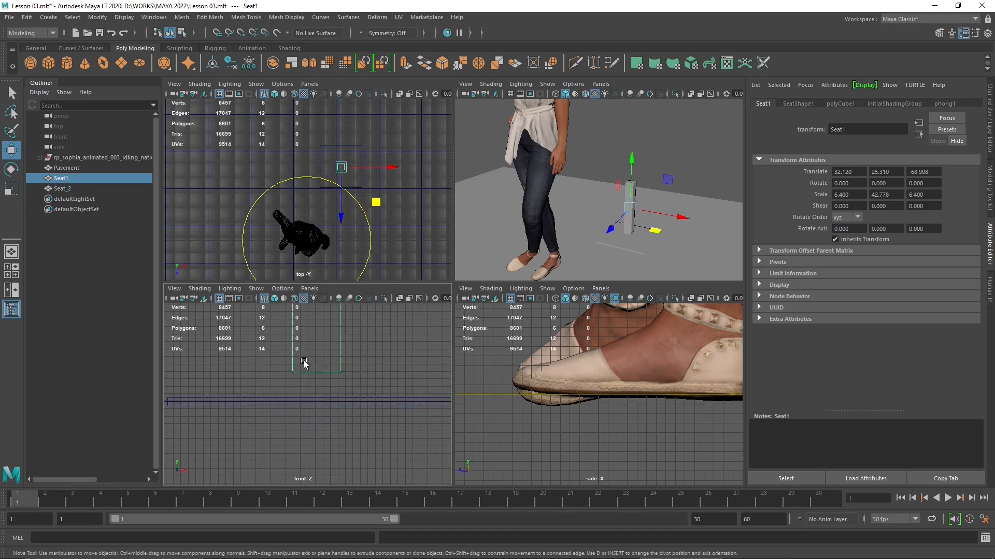
left_click(313, 405)
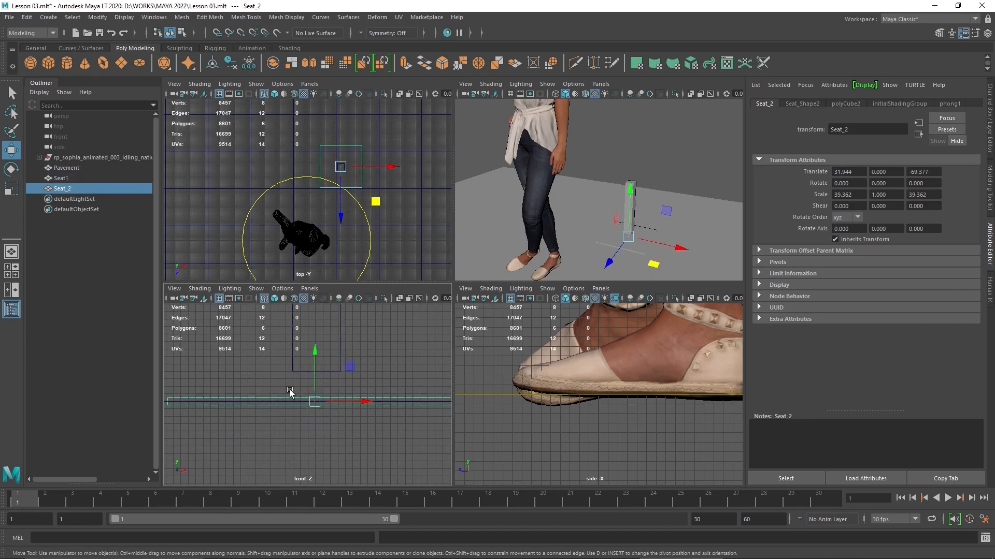
left_click_drag(314, 382, 315, 370)
scroll(314, 405, "up", 5)
middle_click_drag(337, 422, 303, 402, "alt")
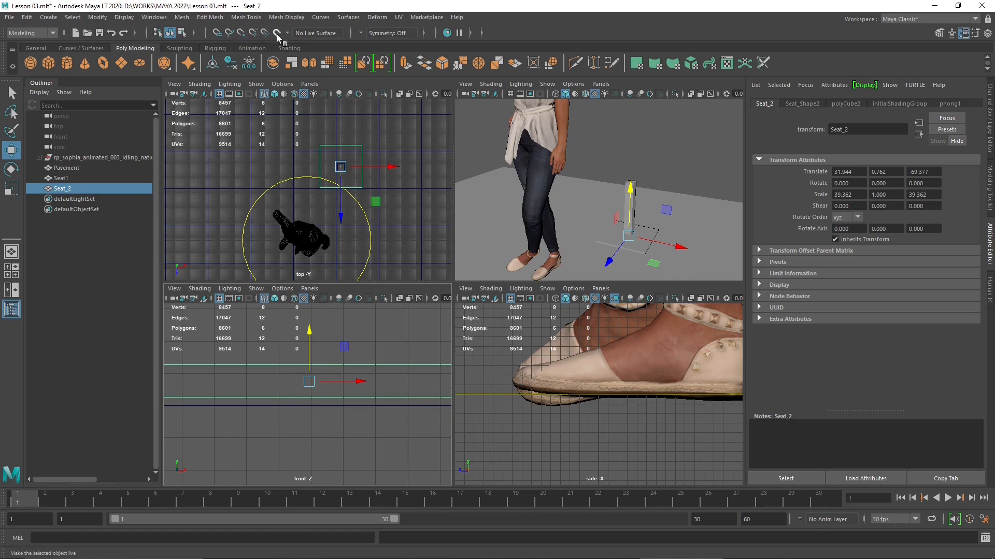
left_click_drag(309, 352, 311, 352)
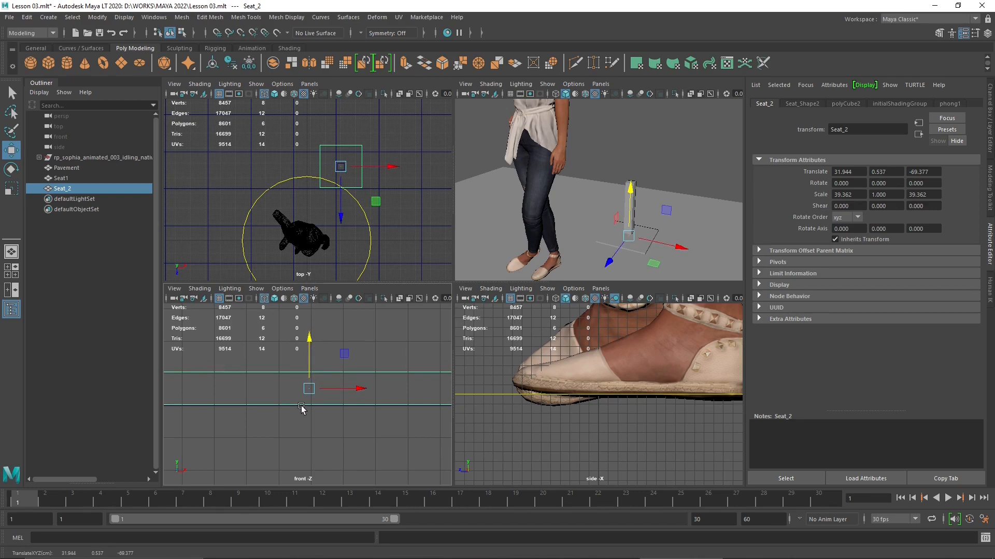
scroll(311, 412, "down", 5)
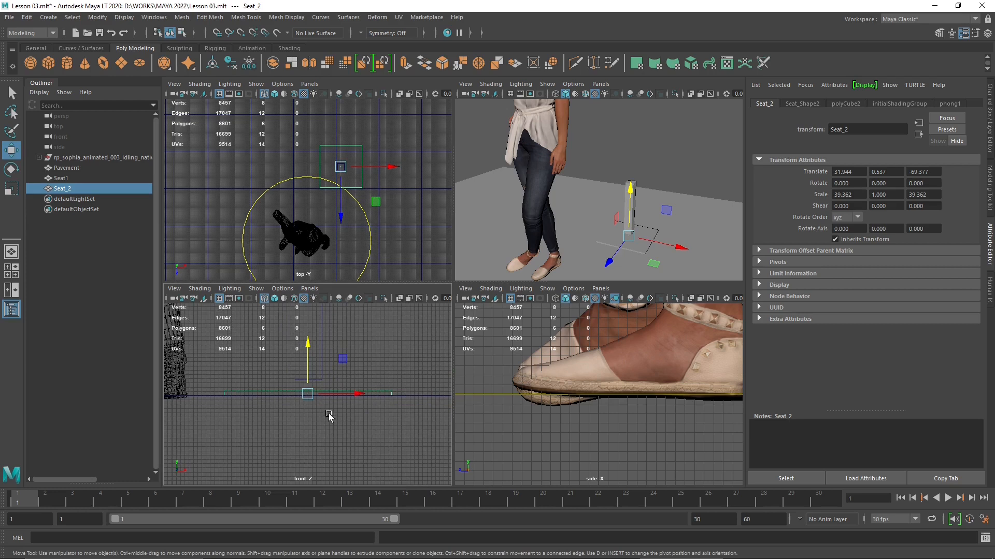
scroll(608, 193, "down", 4)
Select the Seat1 post and lower it towards the slab to about Y 23.442 in the front view.
middle_click_drag(585, 144, 573, 172, "alt")
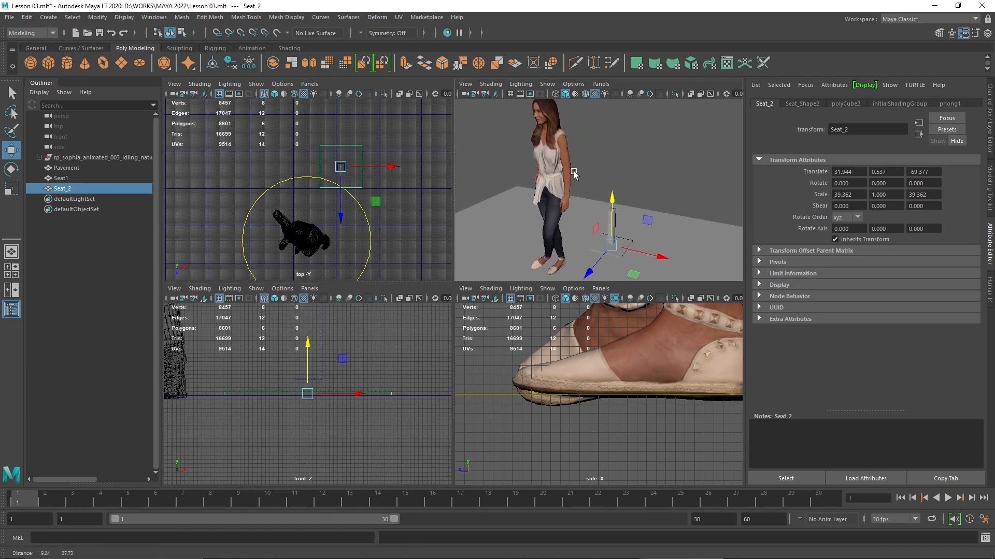
left_click_drag(573, 175, 583, 179, "alt")
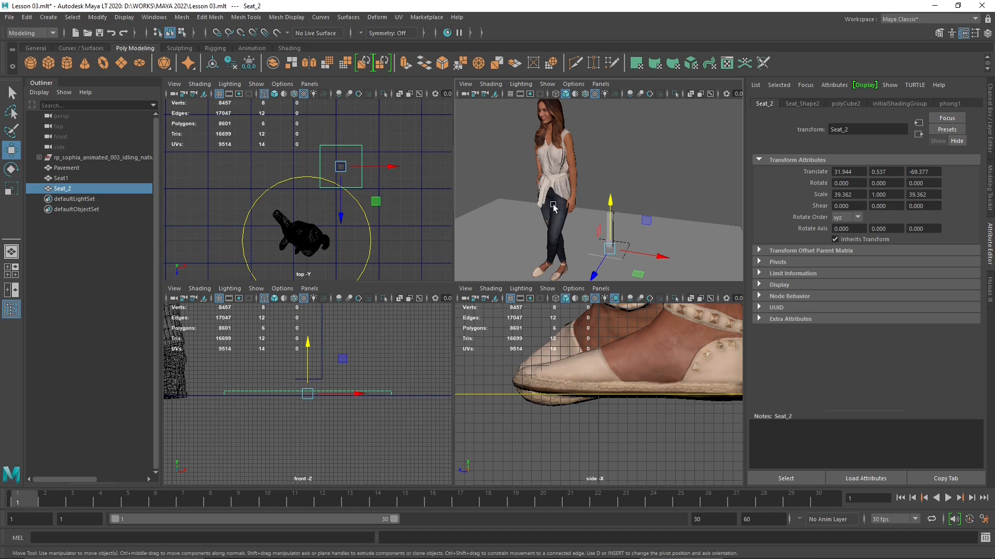
scroll(592, 208, "down", 3)
scroll(592, 209, "up", 2)
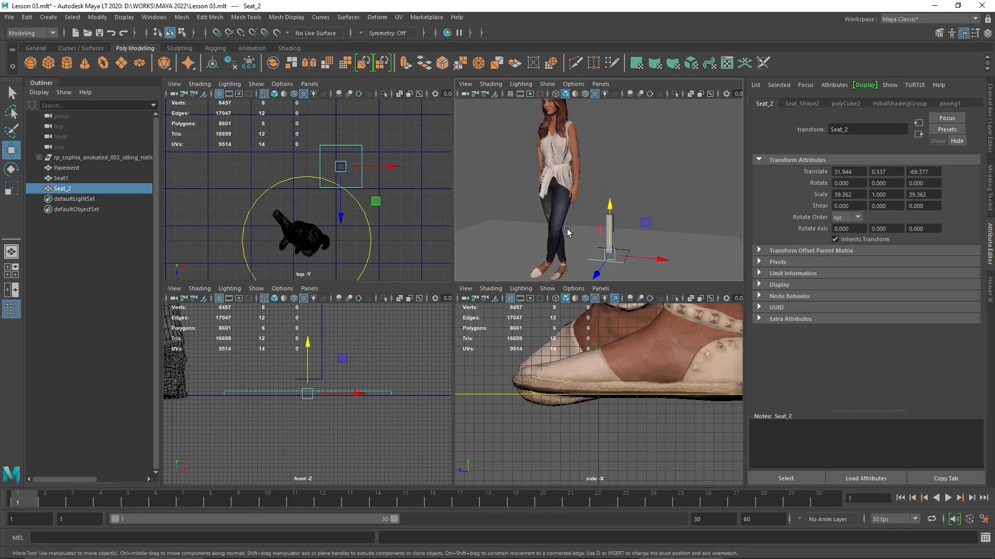
left_click(323, 368)
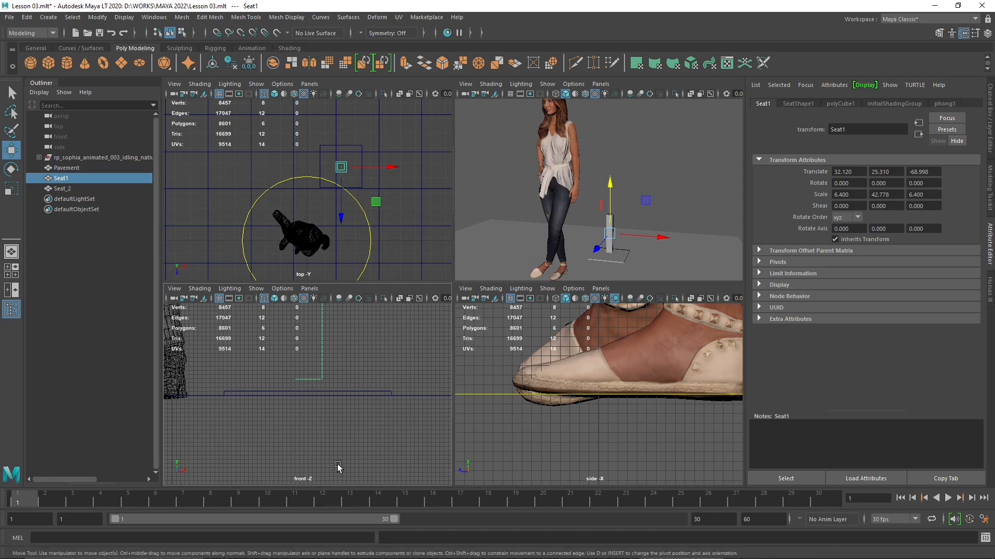
scroll(340, 462, "down", 2)
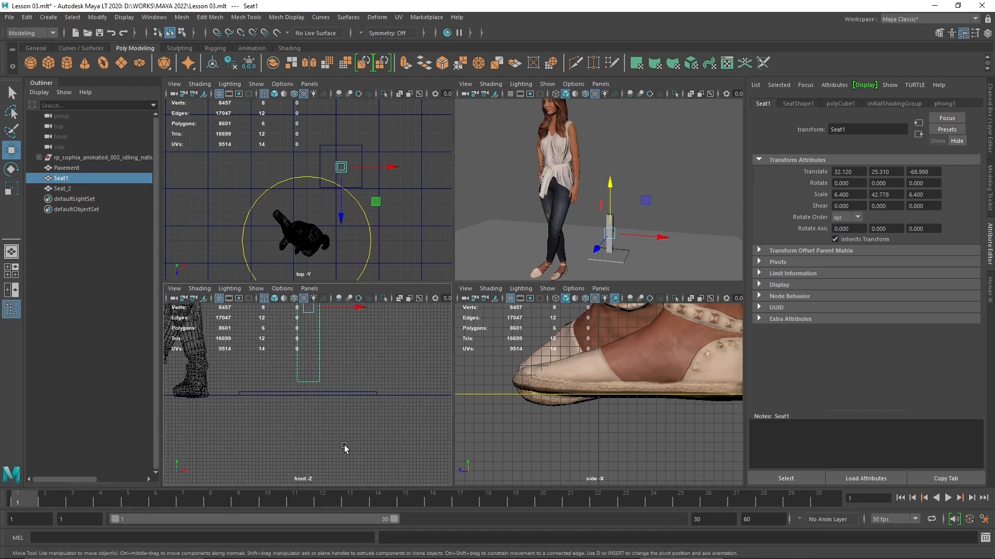
left_click(357, 308)
scroll(337, 444, "down", 4)
middle_click_drag(325, 397, 324, 418, "alt")
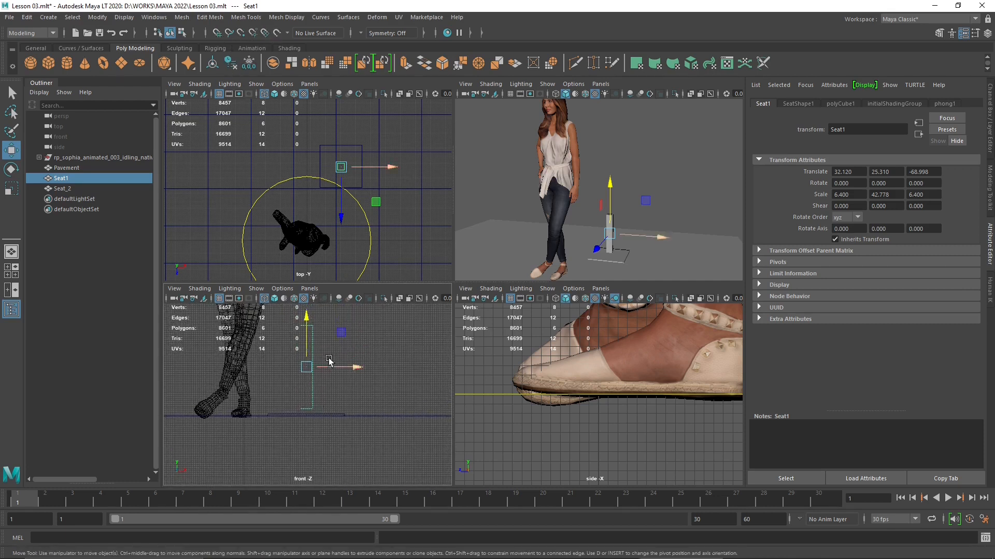
left_click_drag(306, 331, 306, 335)
Examine the gap between the base of Seat1 and the Seat_2 slab in the front view, selecting each object in turn.
scroll(306, 415, "up", 8)
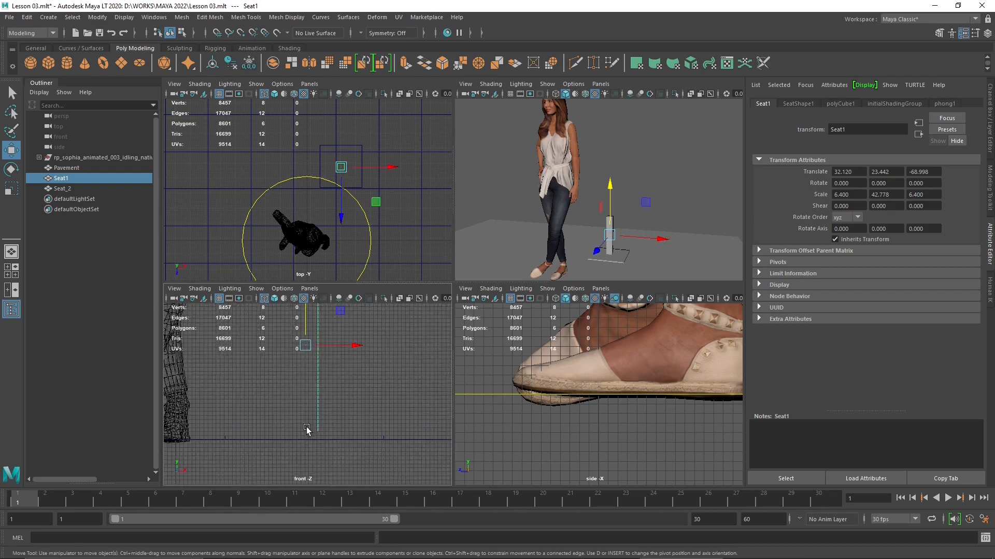
middle_click_drag(307, 418, 302, 395, "alt")
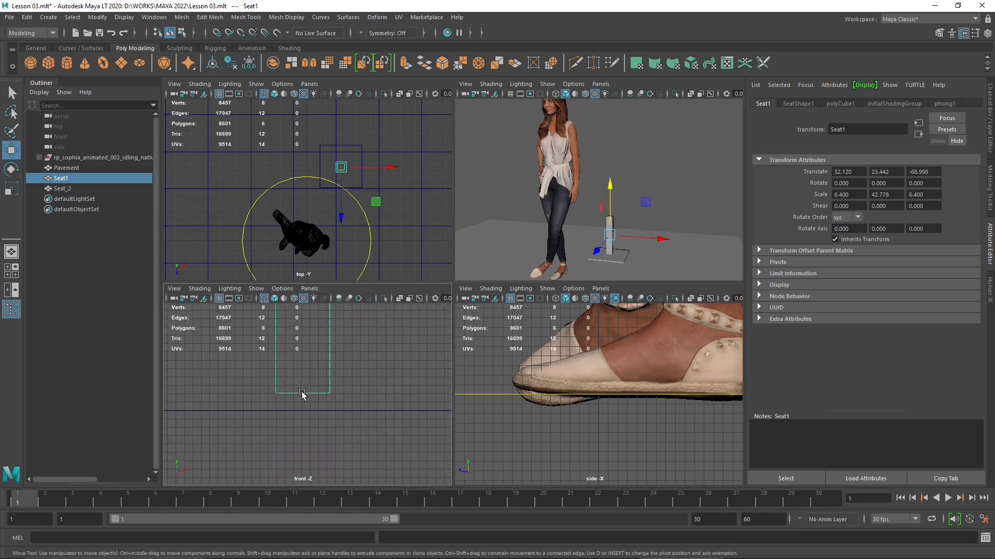
left_click(303, 398)
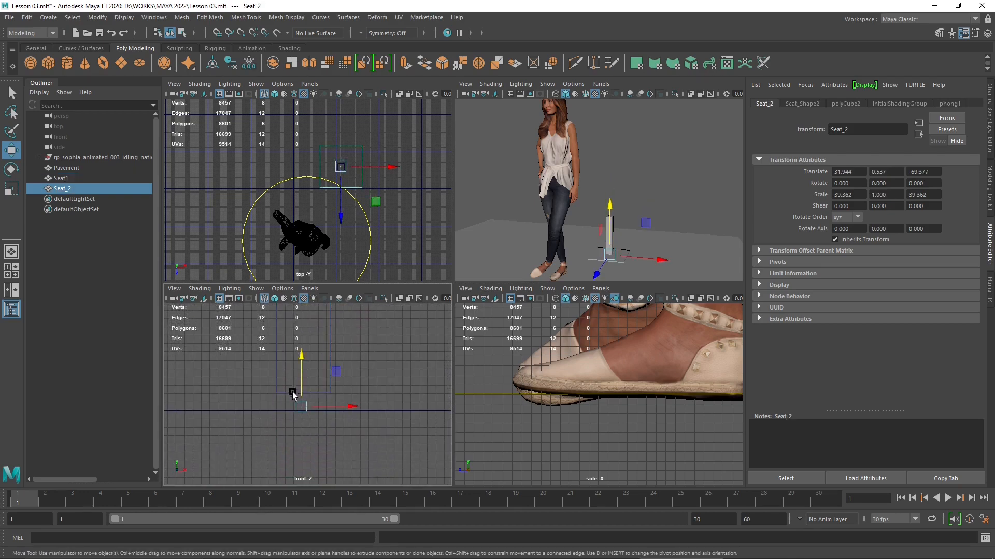
left_click(292, 395)
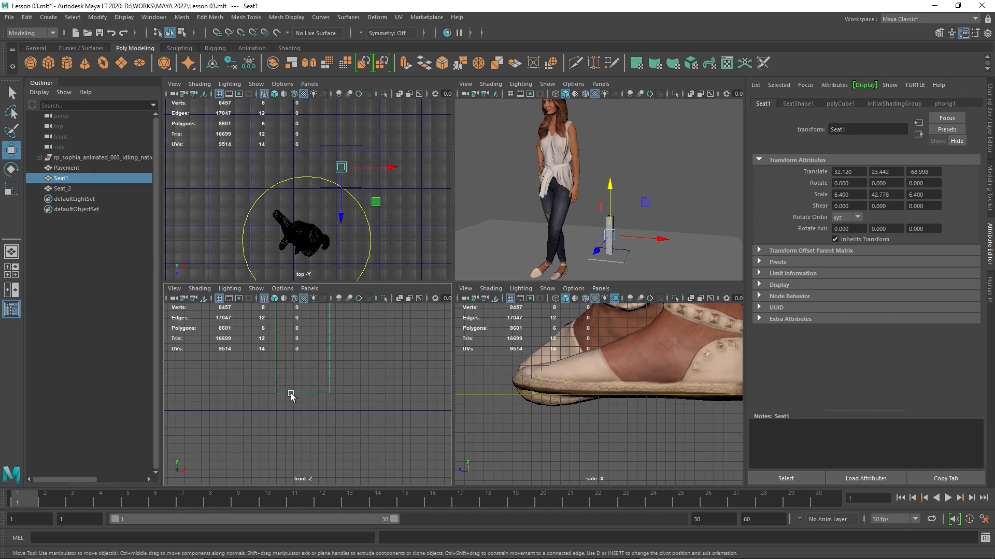
left_click(276, 362)
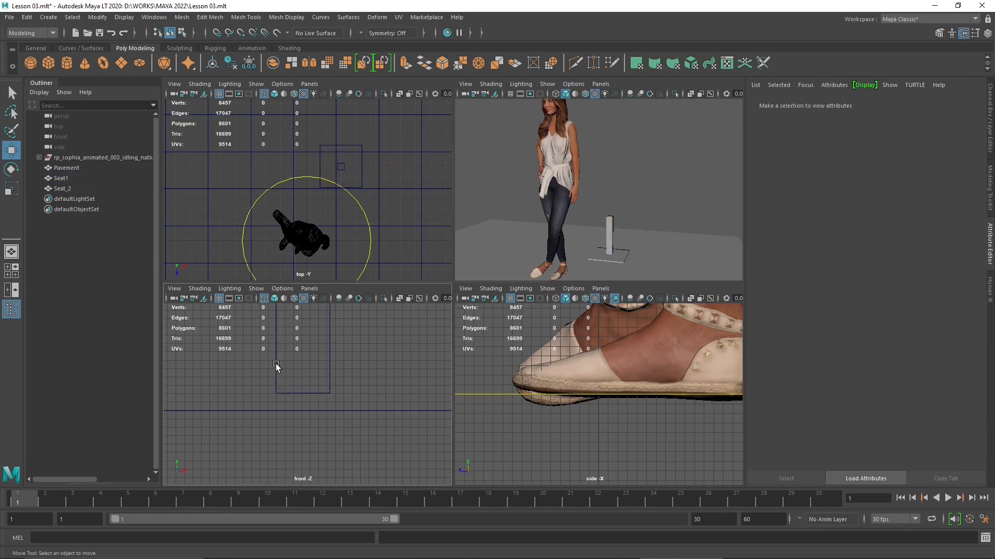
left_click(285, 395)
scroll(294, 415, "down", 5)
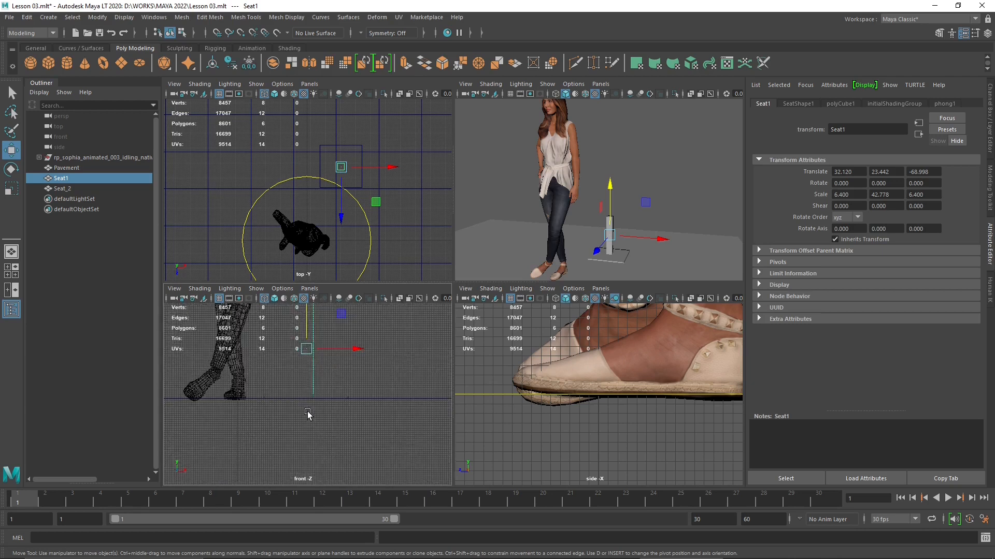
scroll(308, 414, "up", 5)
left_click(385, 403)
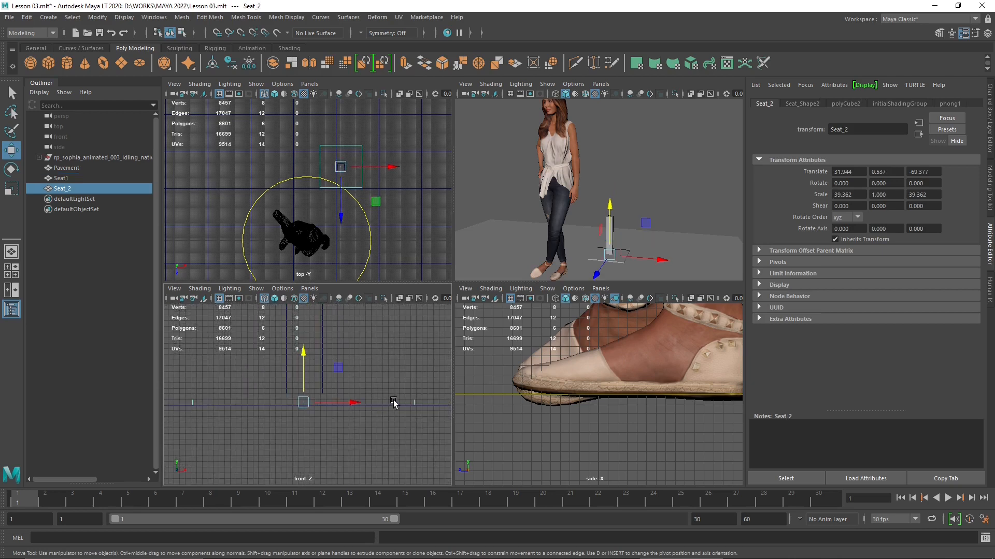
scroll(299, 422, "up", 2)
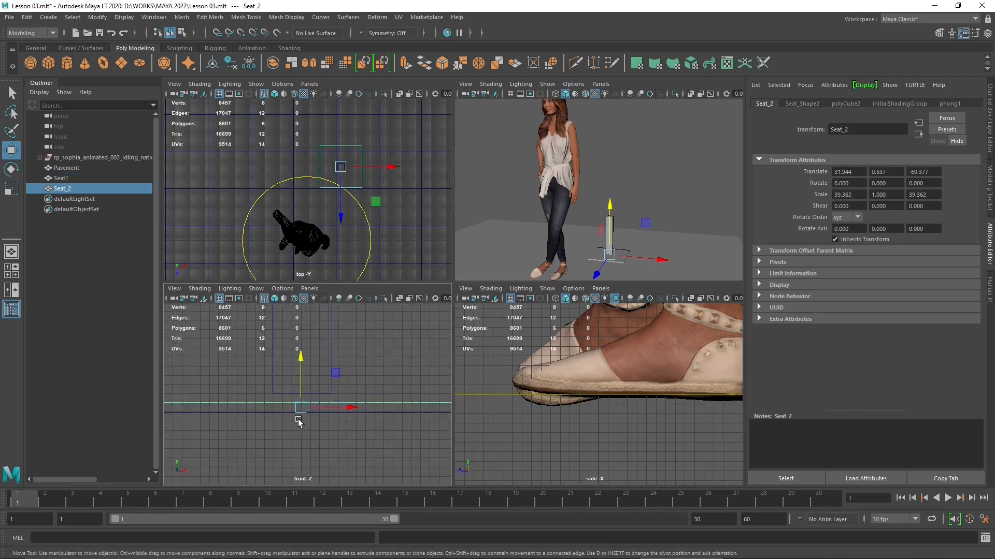
Display the front view smooth shaded with wireframe on shaded.
left_click(274, 298)
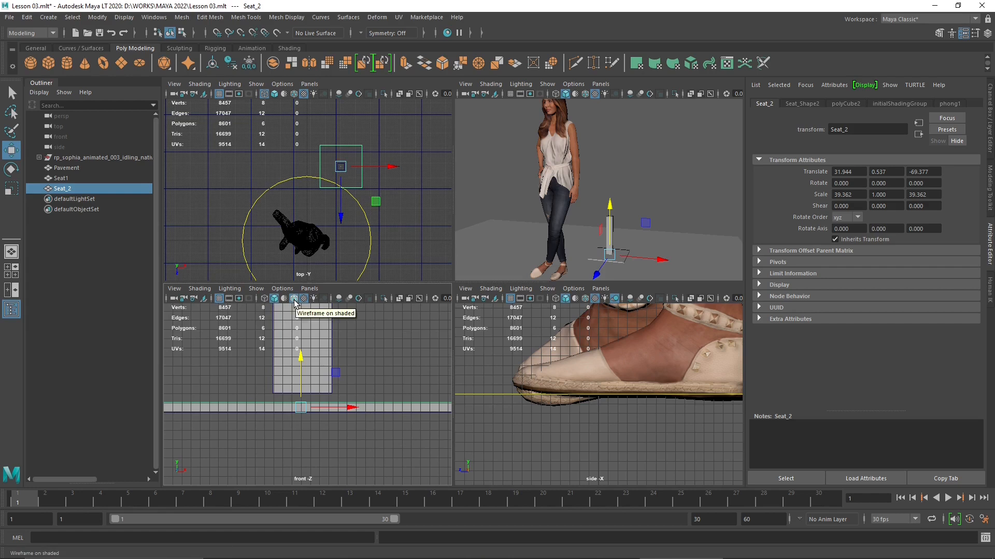
left_click(294, 304)
left_click(347, 400)
left_click(345, 403)
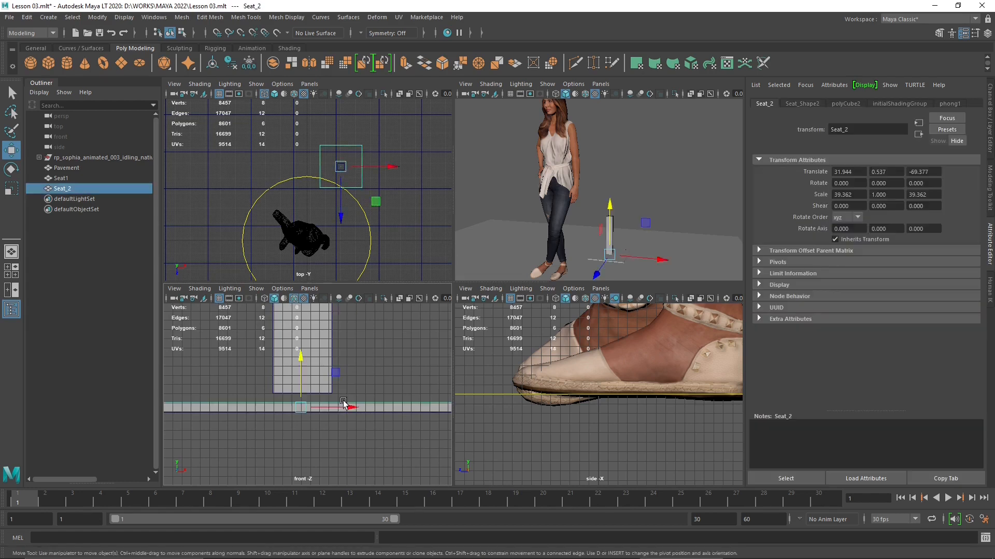
Lower the Seat1 post to about Y 22.296 so its base sits on the Seat_2 slab, and check the contact up close.
scroll(343, 366, "down", 4)
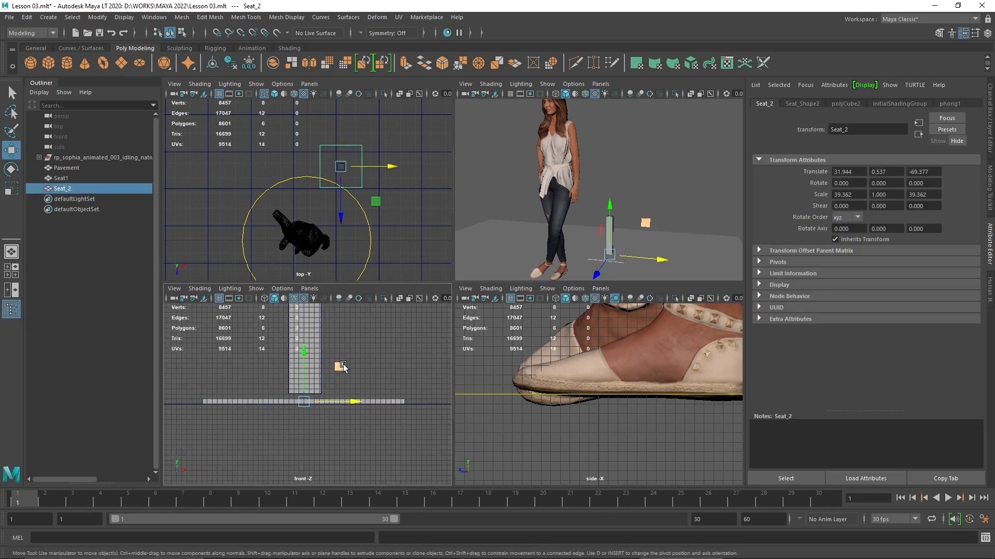
left_click(298, 378)
middle_click_drag(284, 422, 288, 458, "alt")
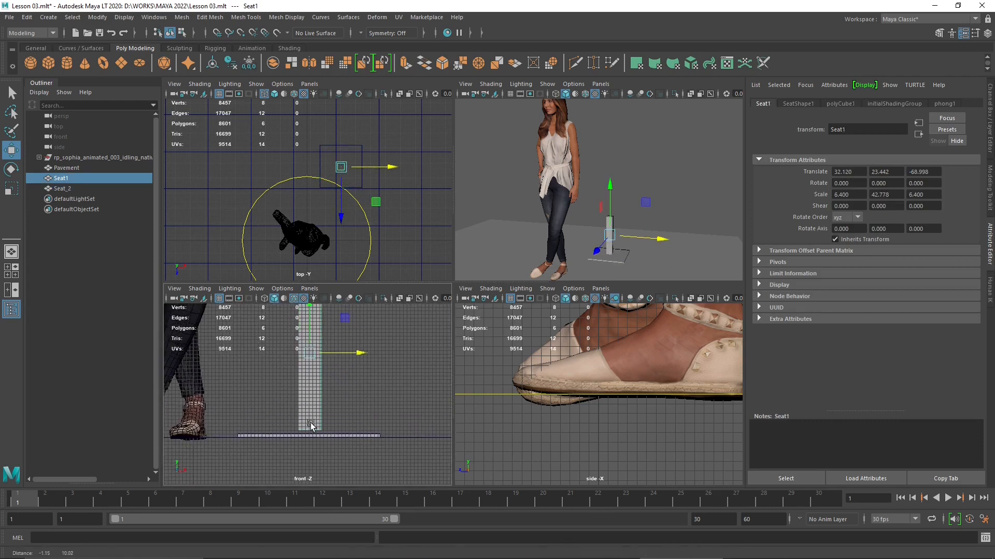
left_click_drag(308, 316, 311, 320)
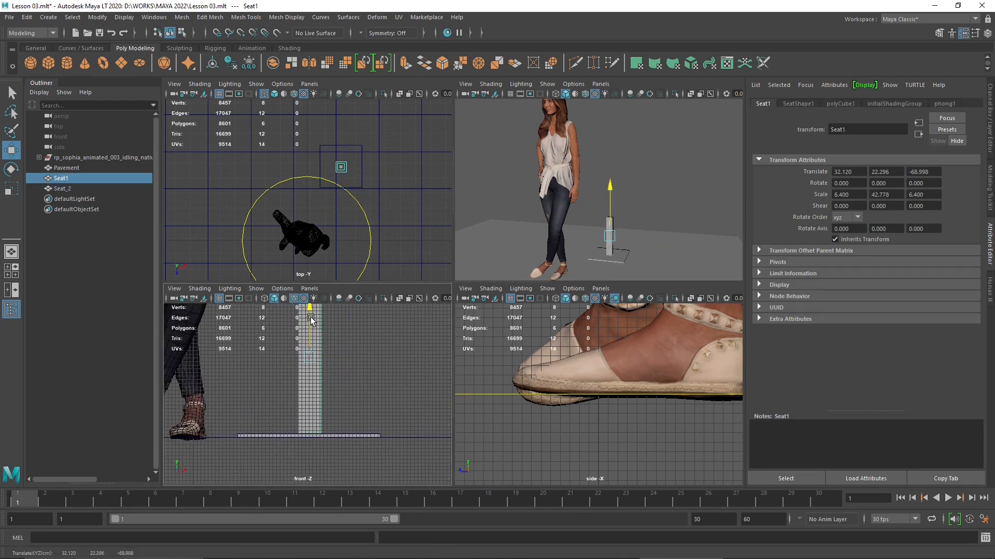
scroll(315, 452, "up", 4)
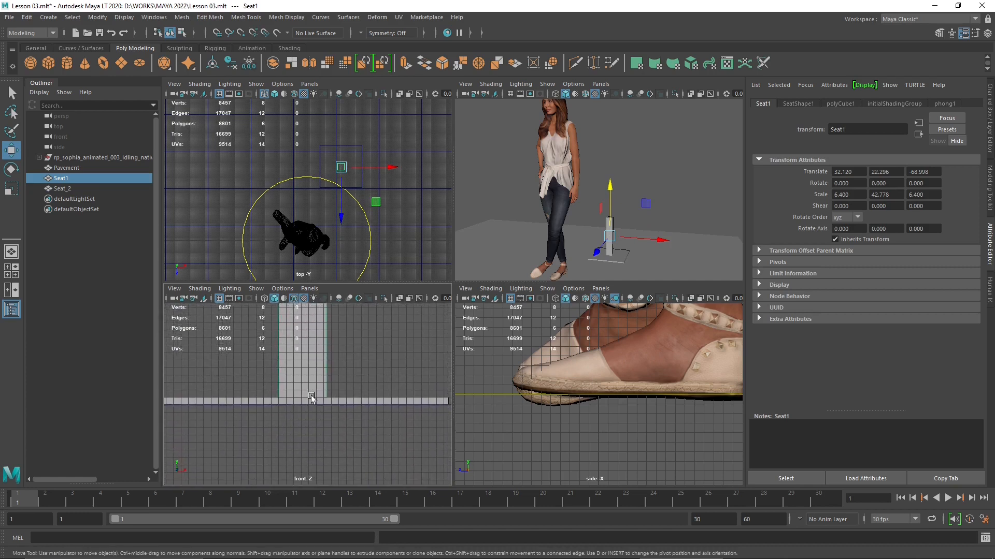
scroll(312, 400, "up", 6)
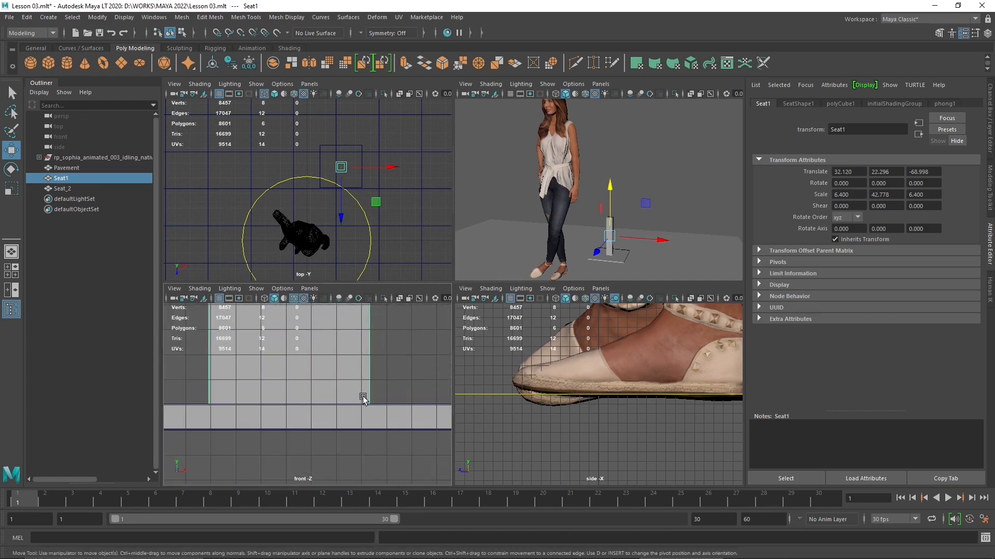
left_click(377, 411)
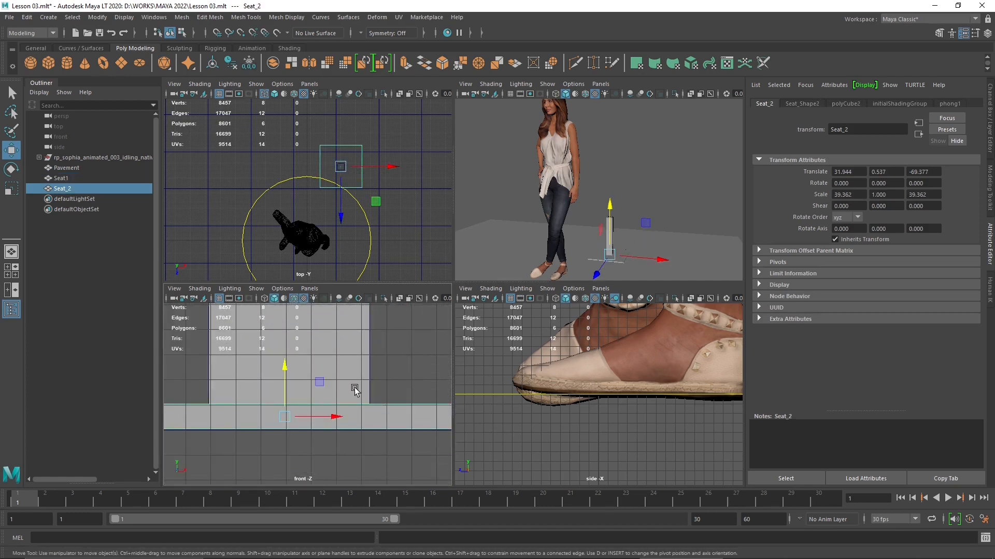
left_click(365, 390)
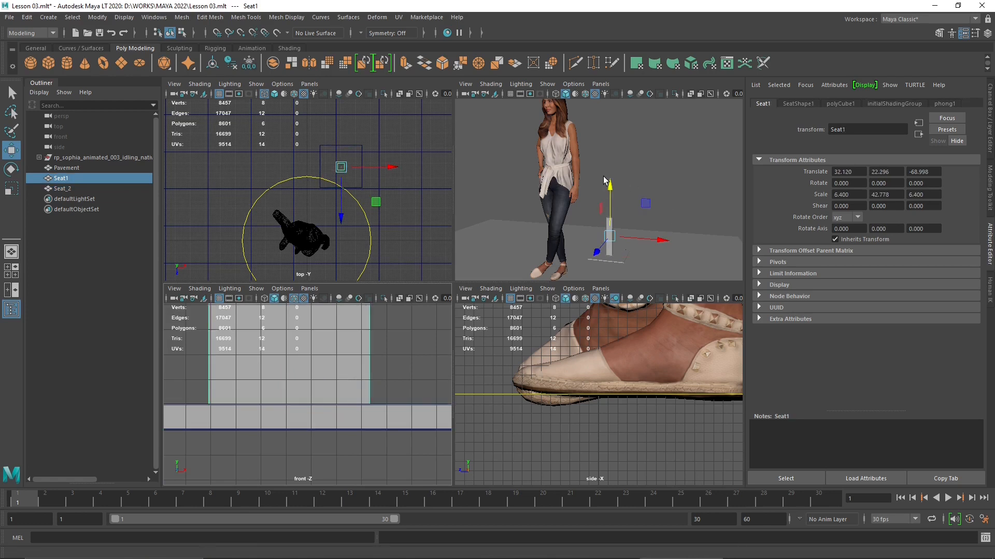
left_click(612, 191)
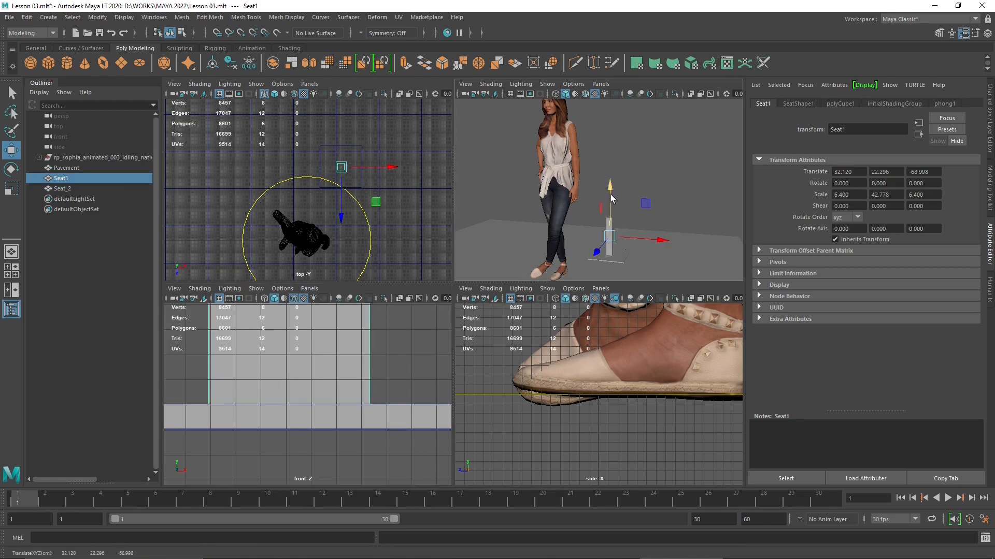
Lift the Seat1 post off the slab to about Y 23.476 and lower it through the slab to about Y 19.944.
left_click_drag(611, 194, 610, 191)
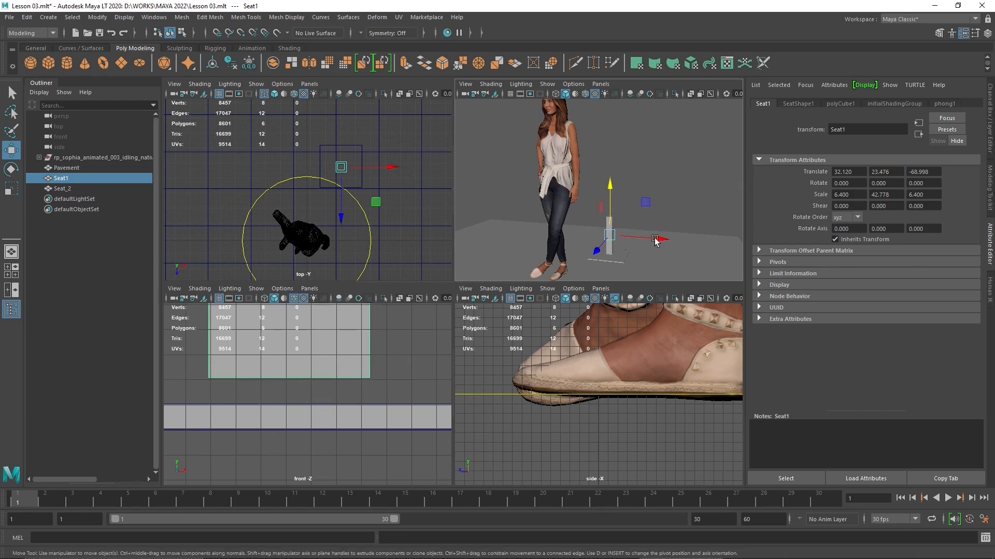
scroll(654, 240, "up", 6)
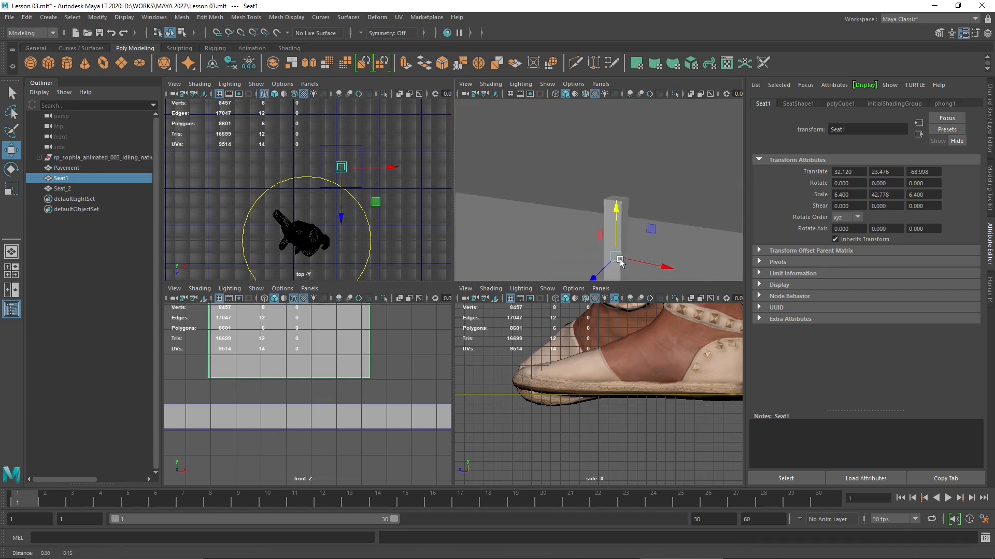
left_click_drag(620, 263, 595, 226, "alt")
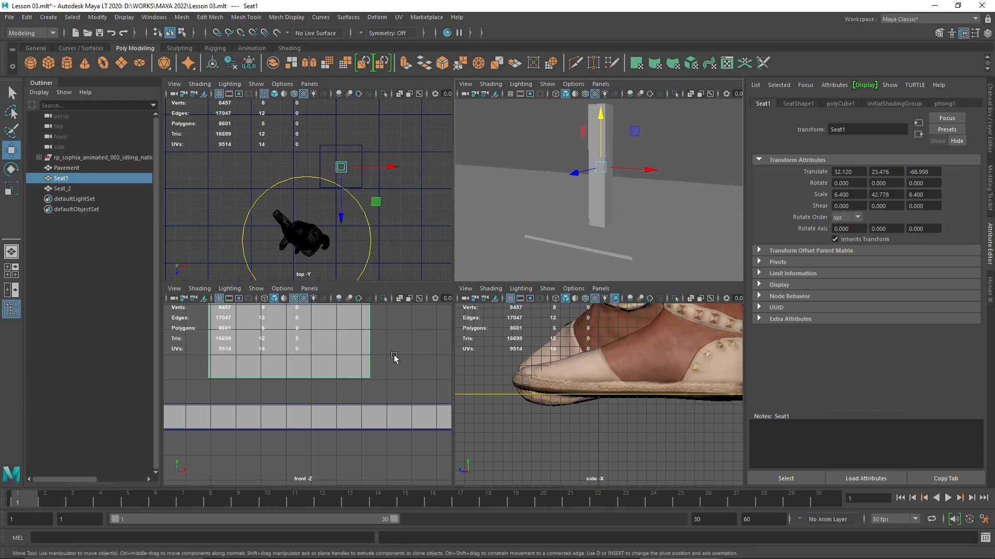
left_click_drag(599, 114, 602, 137)
scroll(269, 418, "down", 3)
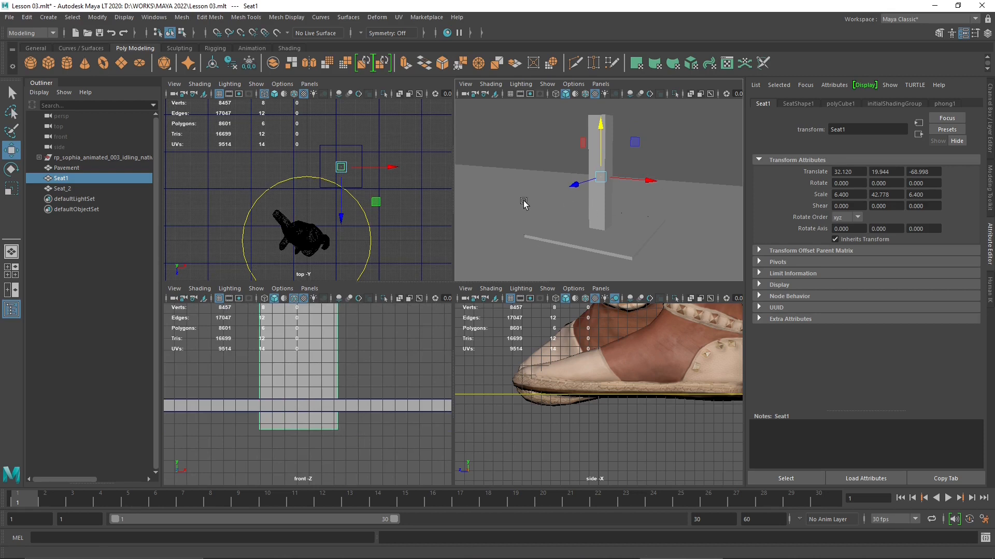
Examine the Seat1 base and the slab from beneath the pavement and from above in the perspective view.
left_click_drag(546, 174, 596, 220, "alt")
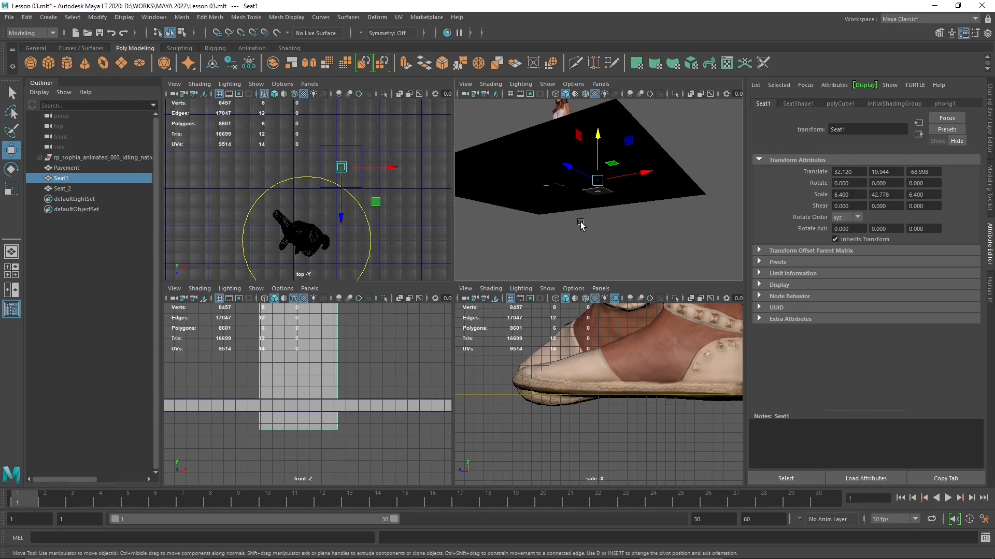
left_click_drag(579, 199, 592, 198, "alt")
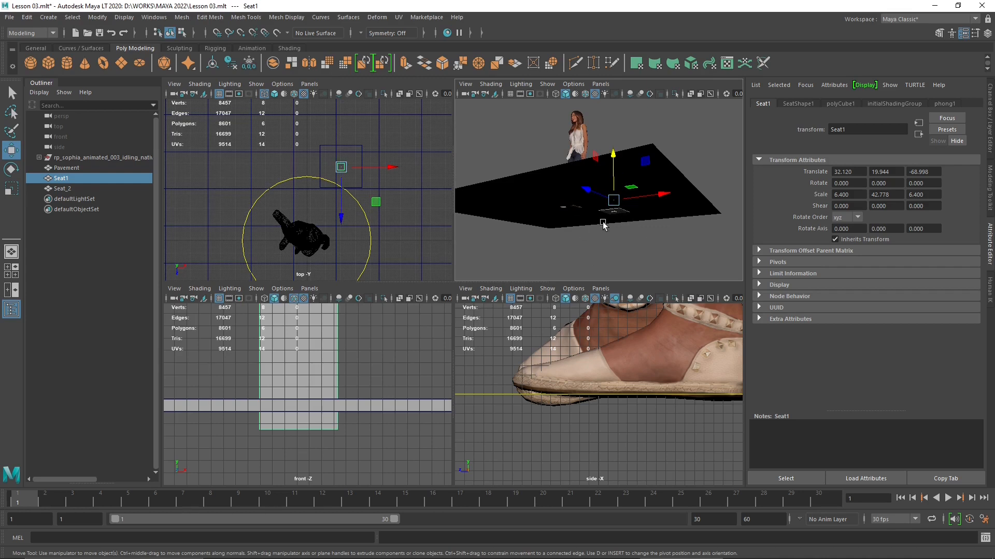
mouse_move(551, 190)
left_mouse_down("alt")
mouse_move(569, 197)
mouse_move(555, 205)
left_mouse_up("alt")
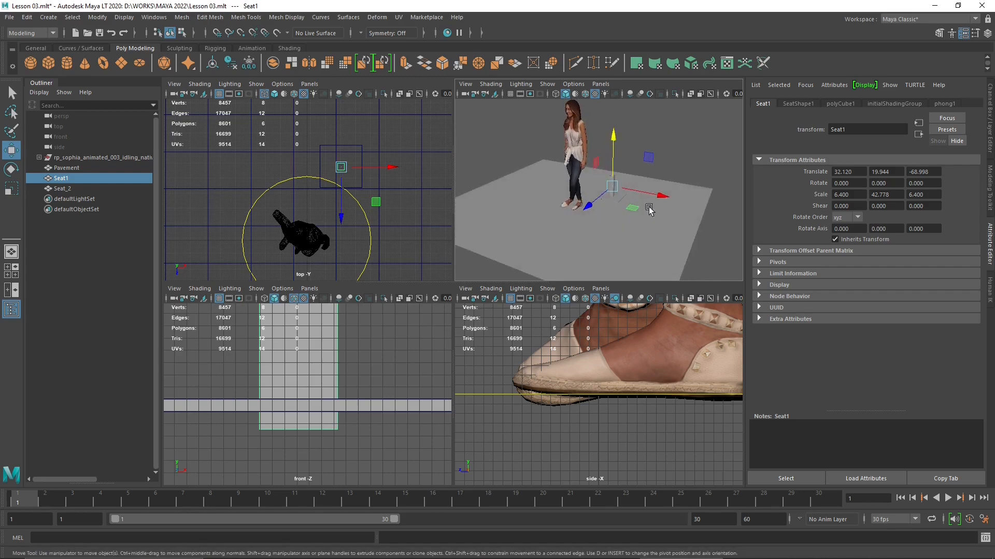
Adjust the Seat1 post's height down to about Y 17.304 and back up to about Y 21.808, near the slab's top.
scroll(301, 431, "down", 8)
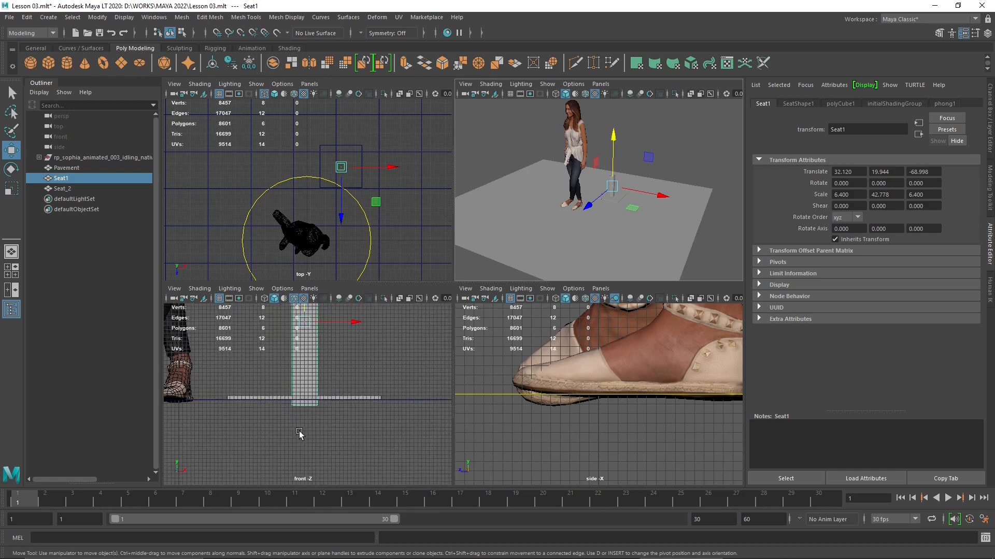
middle_click_drag(302, 434, 307, 442, "alt")
middle_click_drag(396, 421, 396, 431)
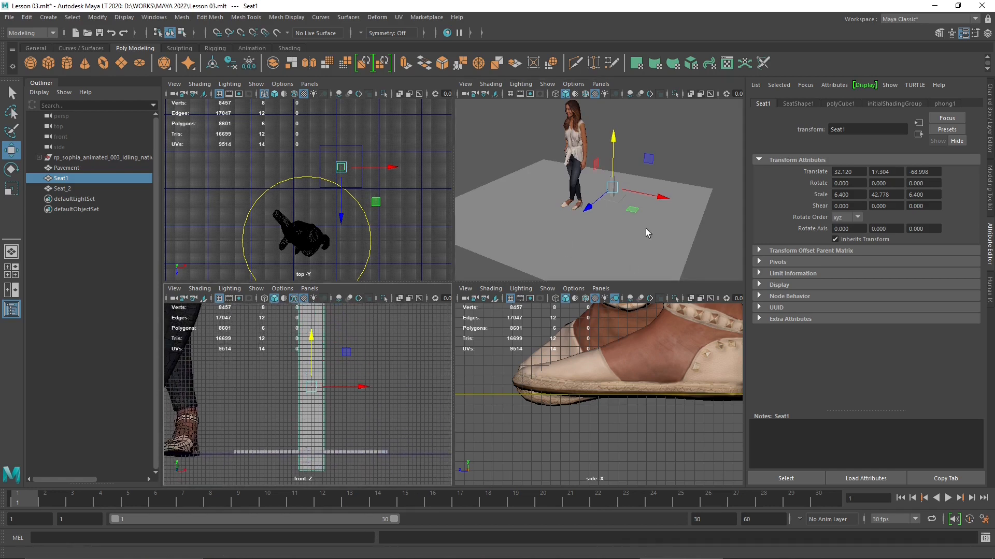
middle_click_drag(362, 363, 334, 386, "alt")
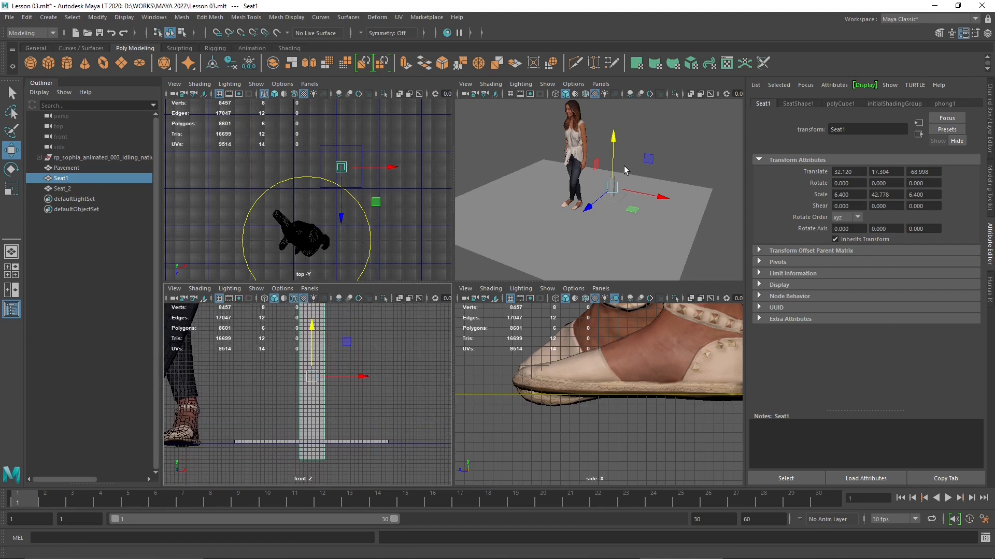
left_click_drag(613, 152, 617, 149)
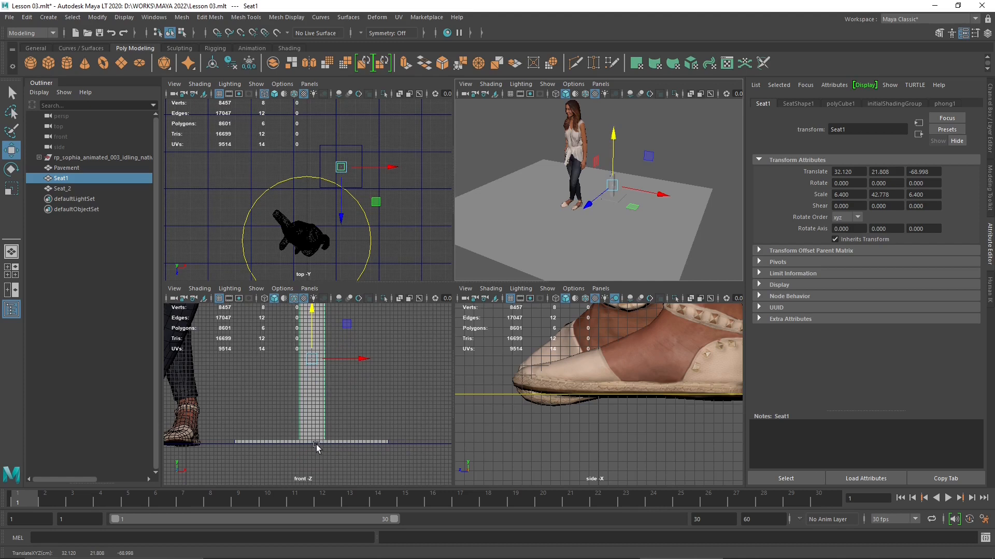
scroll(317, 445, "up", 3)
middle_click_drag(322, 446, 300, 330, "alt")
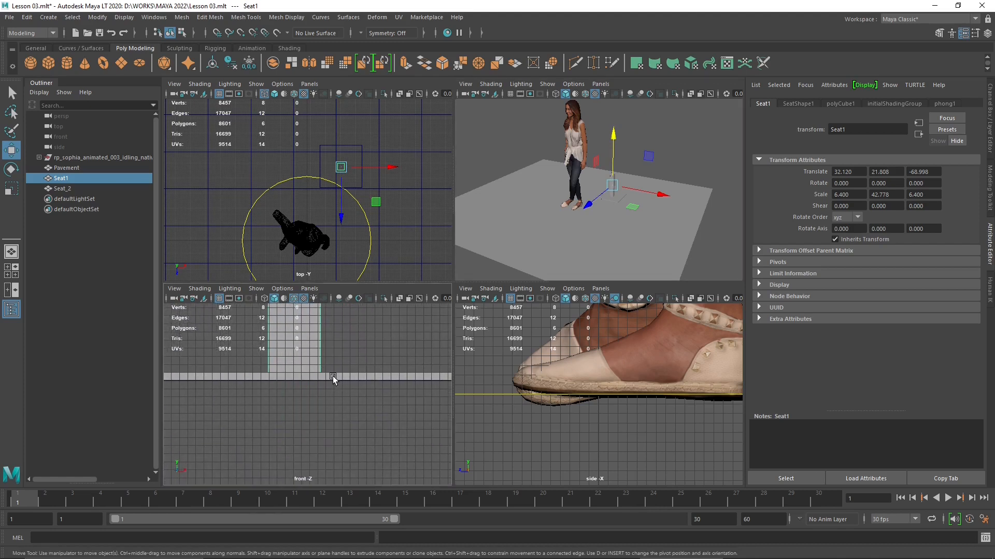
Nudge the Seat_2 slab to about Y 0.694 and check its lower edge against the ground line in the front view.
left_click(332, 376)
left_click_drag(283, 343, 284, 340)
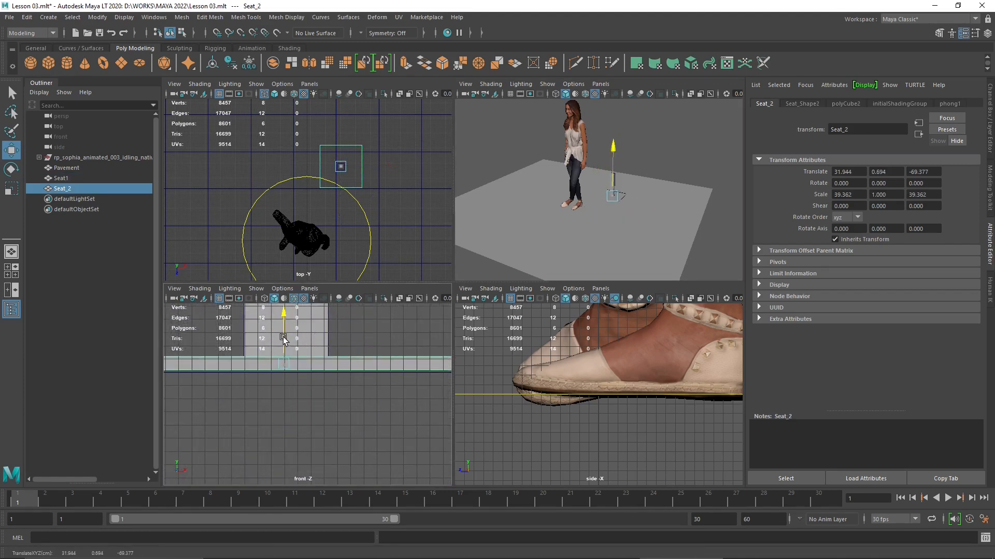
middle_click_drag(232, 413, 403, 426, "alt")
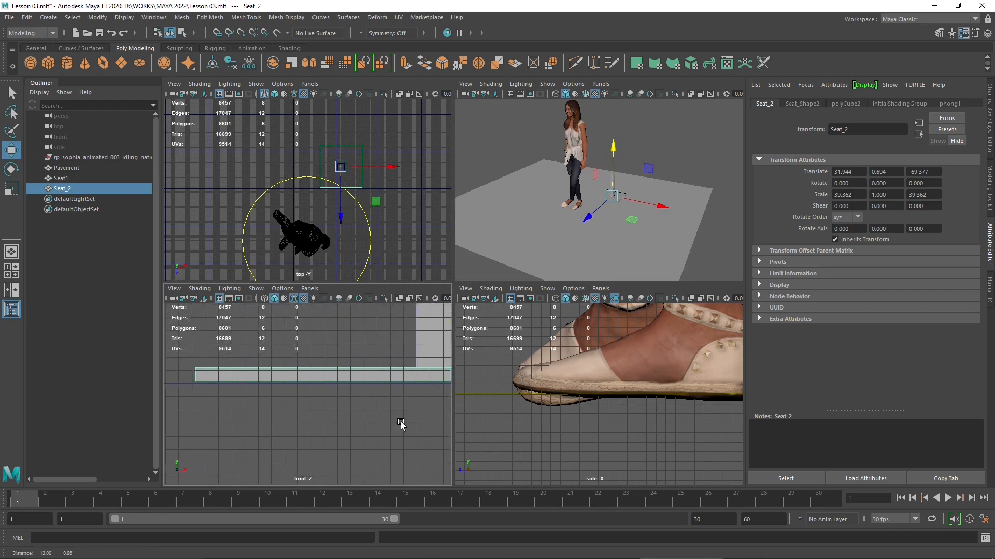
scroll(195, 394, "up", 2)
middle_click_drag(199, 379, 299, 389, "alt")
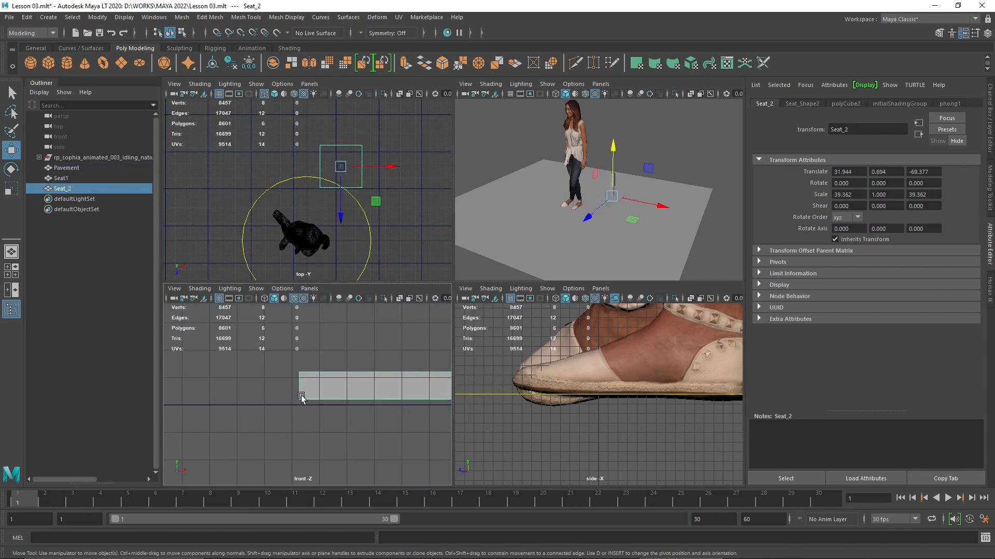
scroll(303, 402, "up", 3)
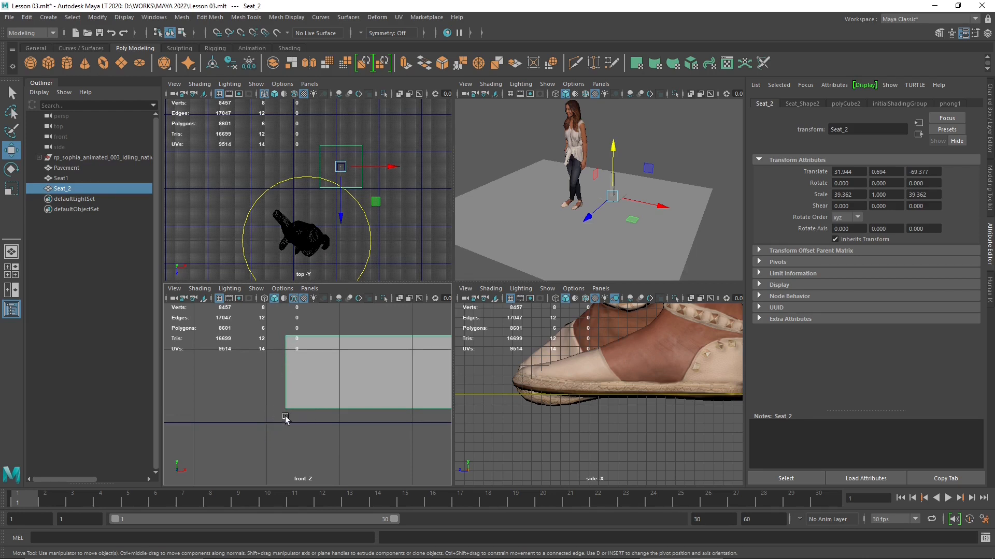
scroll(275, 443, "down", 5)
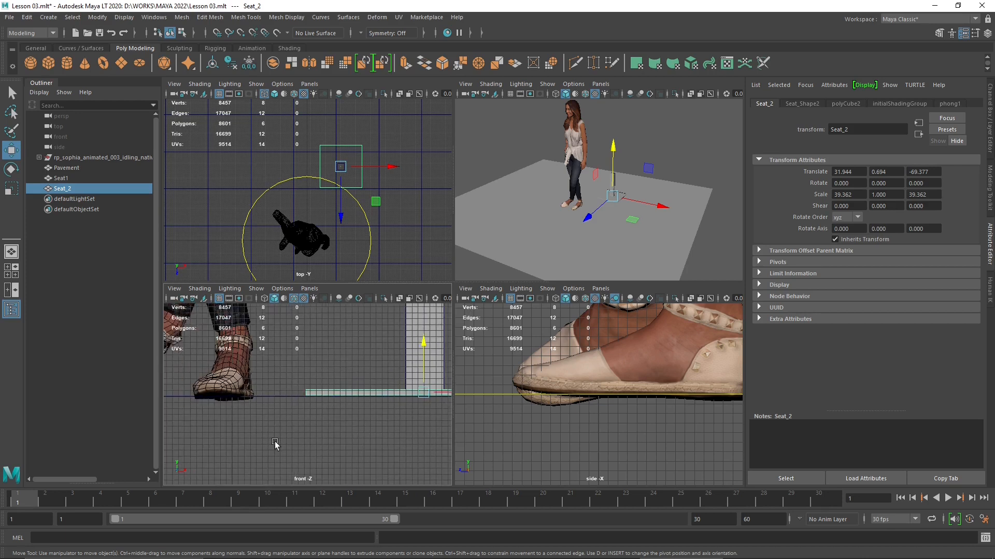
Raise the Seat1 post to about Y 22.059 so its base meets the slab's top, and check the contact in the front view.
middle_click_drag(379, 428, 244, 419, "alt")
left_click(290, 366)
scroll(293, 377, "up", 5)
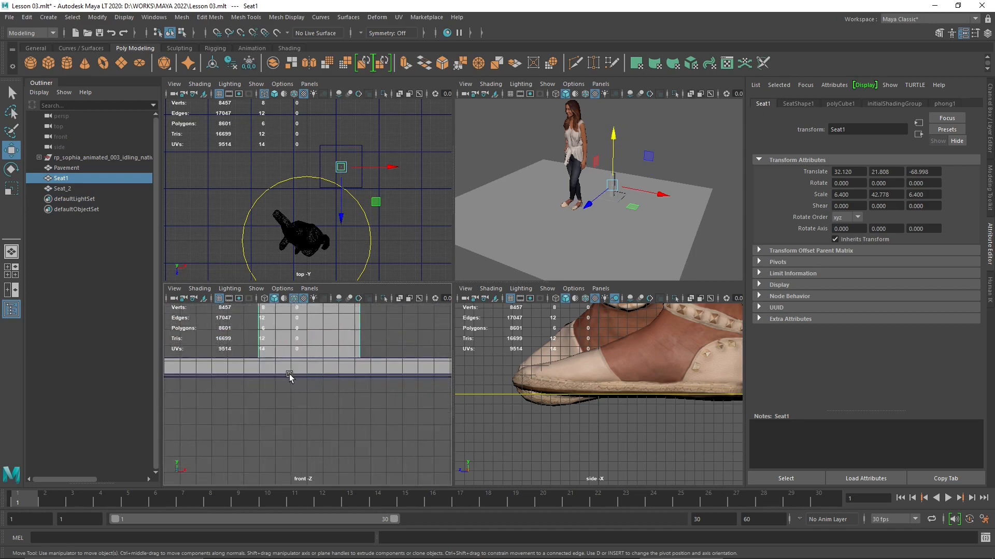
middle_click_drag(290, 378, 293, 452, "alt")
left_click_drag(613, 149, 620, 152)
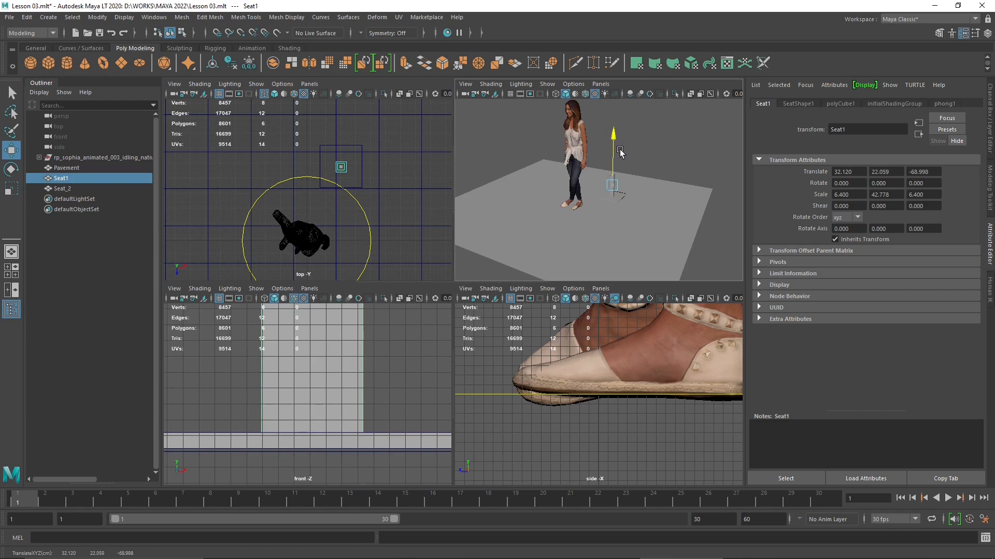
left_click(356, 439)
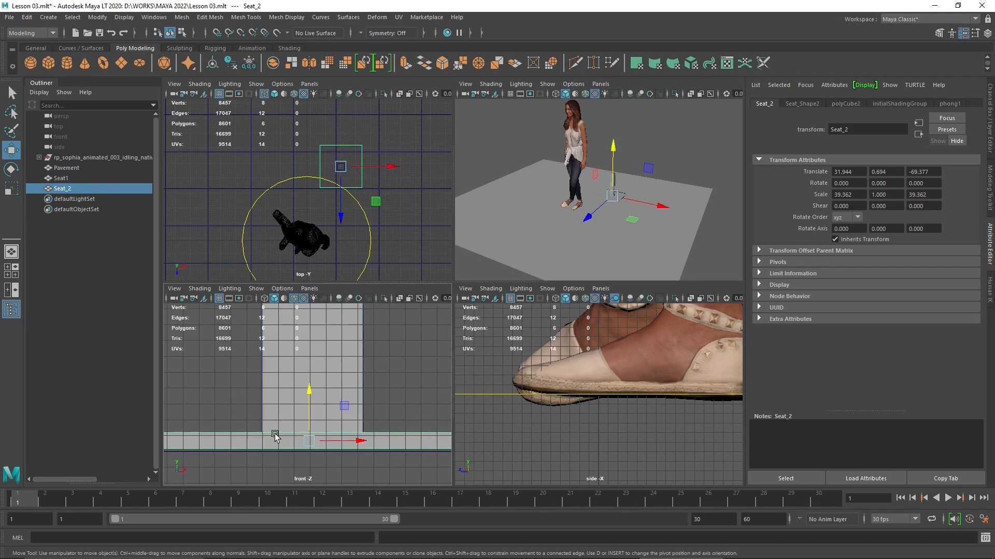
left_click(234, 422)
scroll(266, 427, "down", 4)
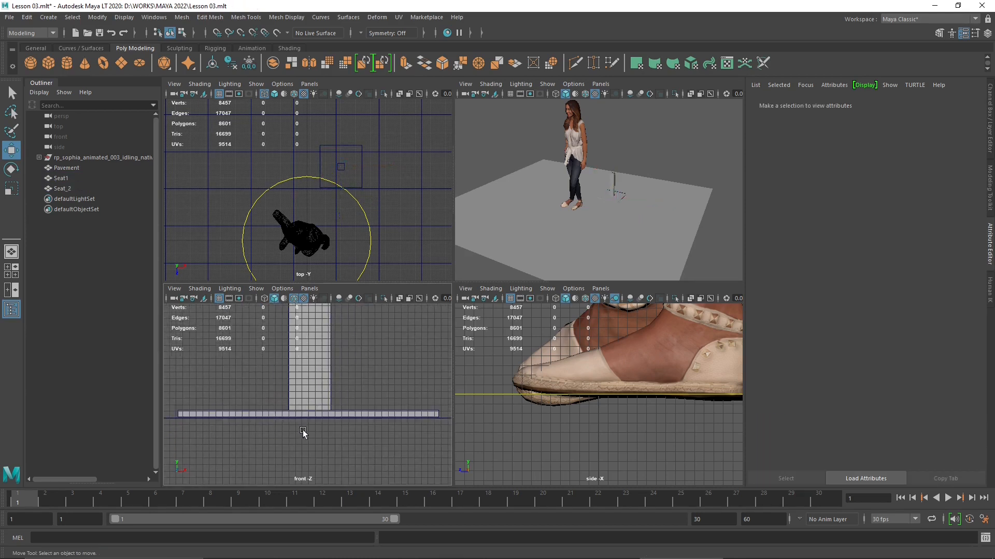
scroll(313, 447, "down", 6)
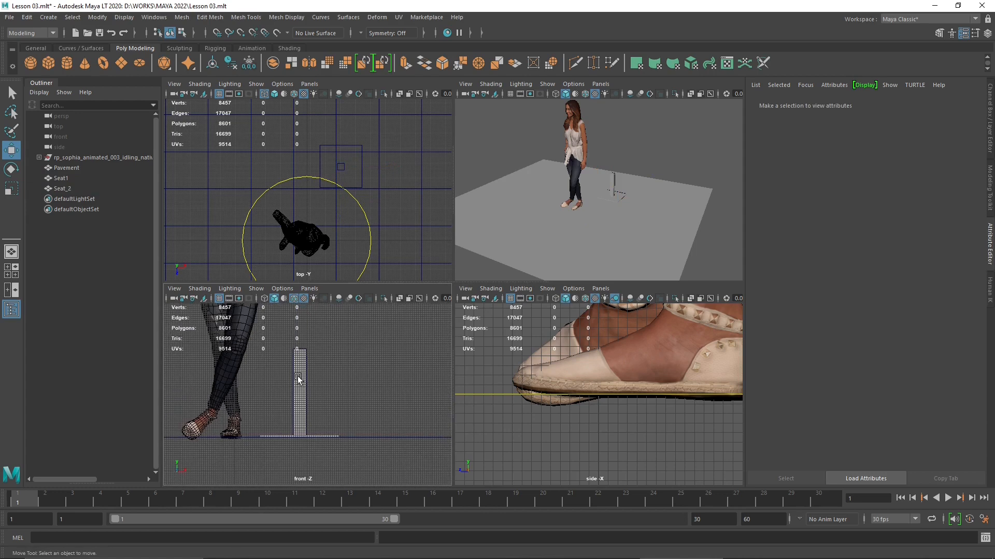
Select the Seat_2 slab in the perspective view and undo its stray shift across the pavement.
scroll(527, 214, "up", 8)
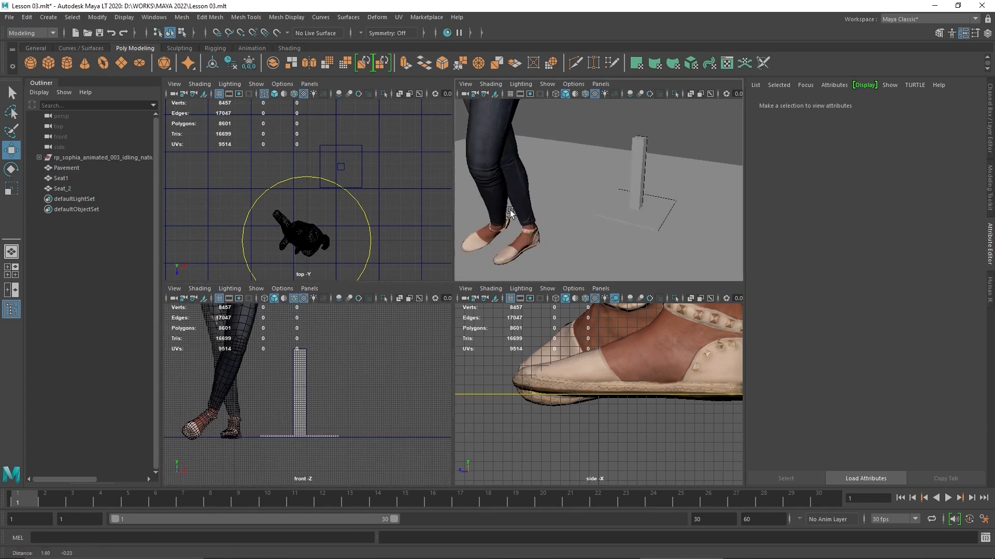
left_click(595, 200)
left_click_drag(522, 238, 595, 180, "alt")
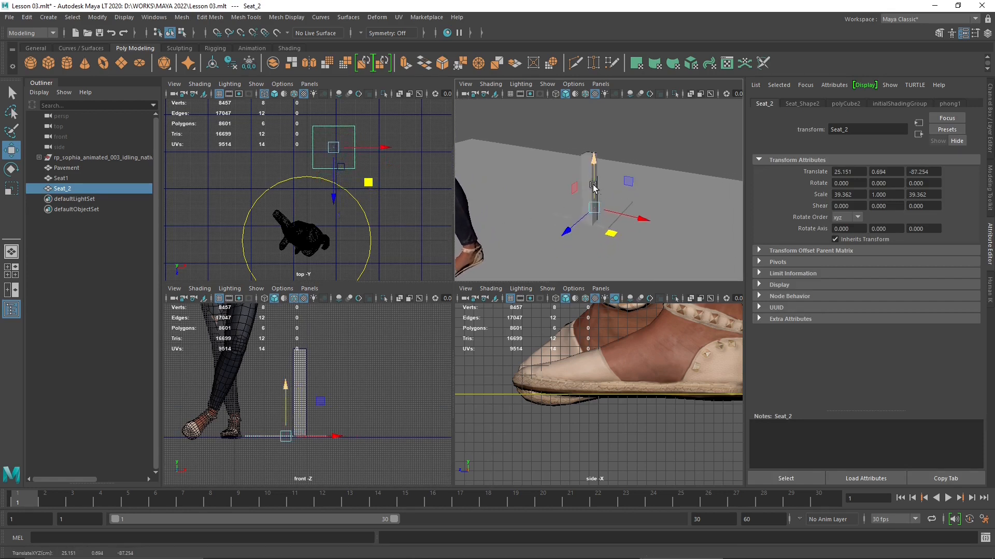
key("ctrl+z")
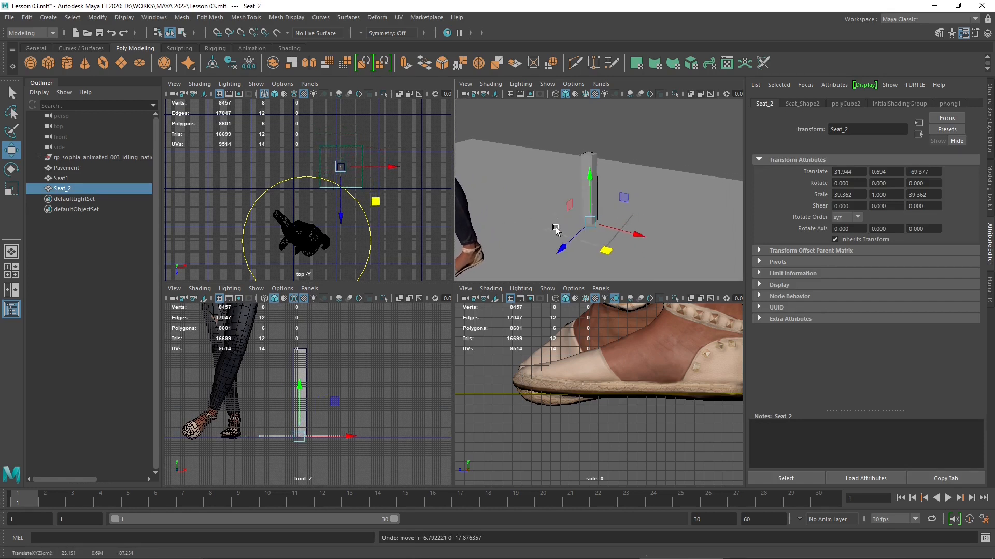
left_click(616, 150)
left_click(613, 220)
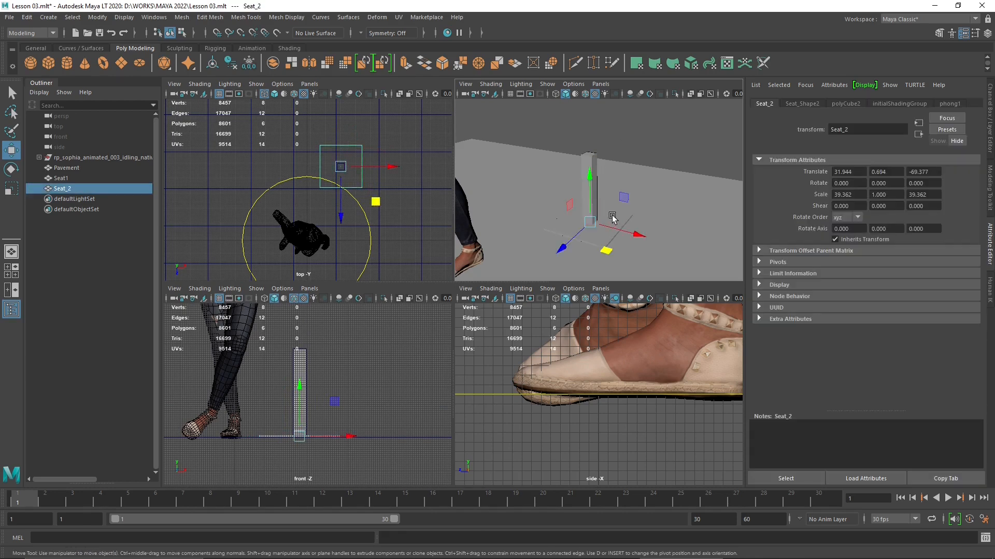
Look through the editing commands and the list of recent commands, and close the list.
left_click(27, 17)
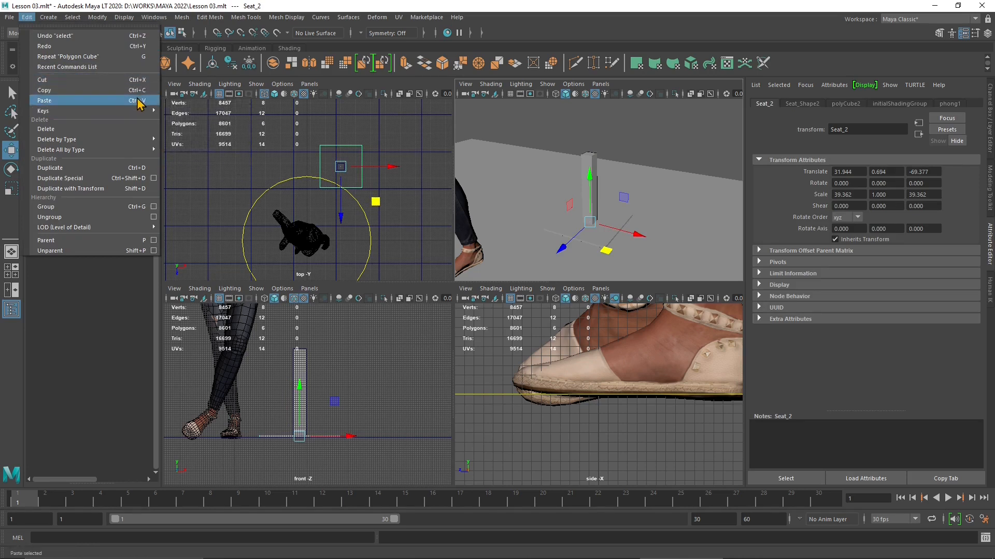
mouse_move(47, 22)
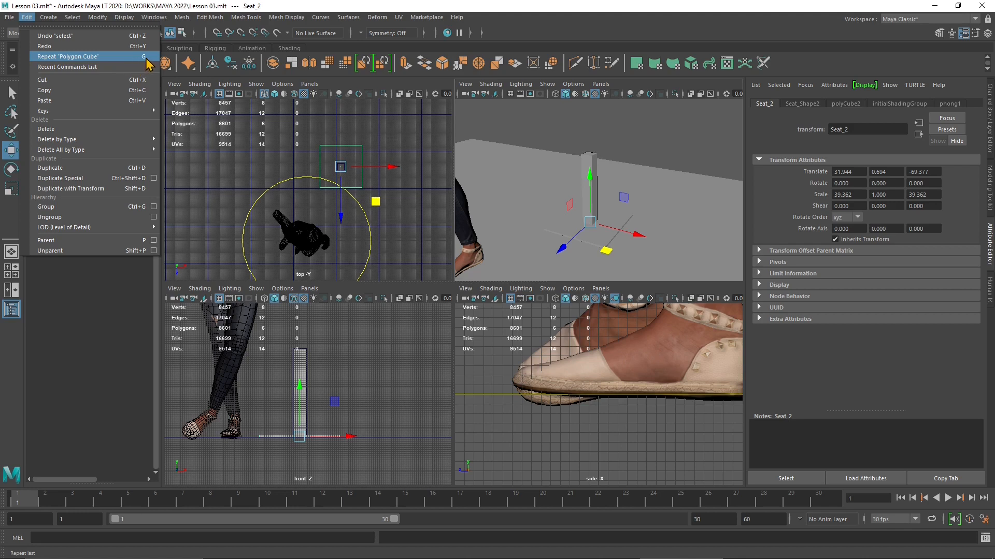
left_click(71, 67)
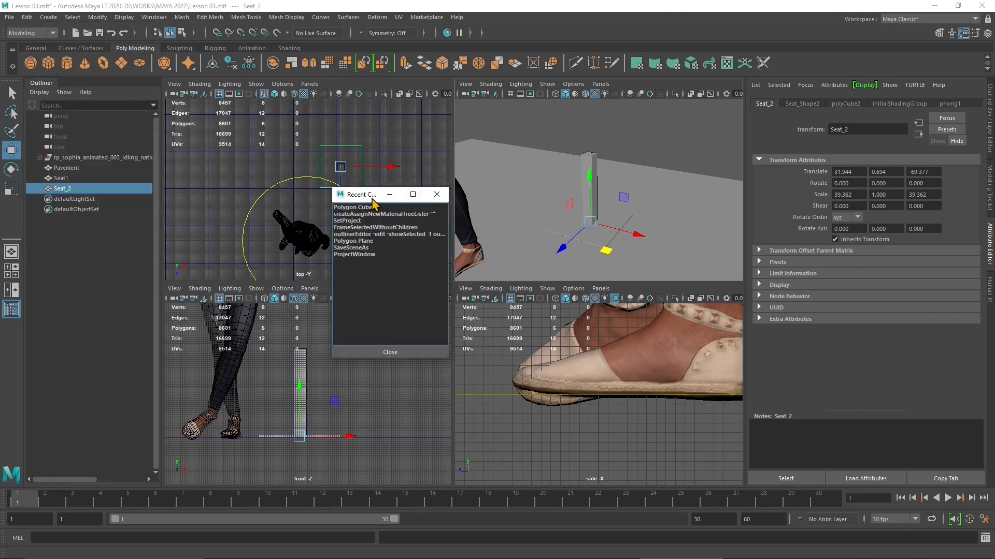
left_click(437, 195)
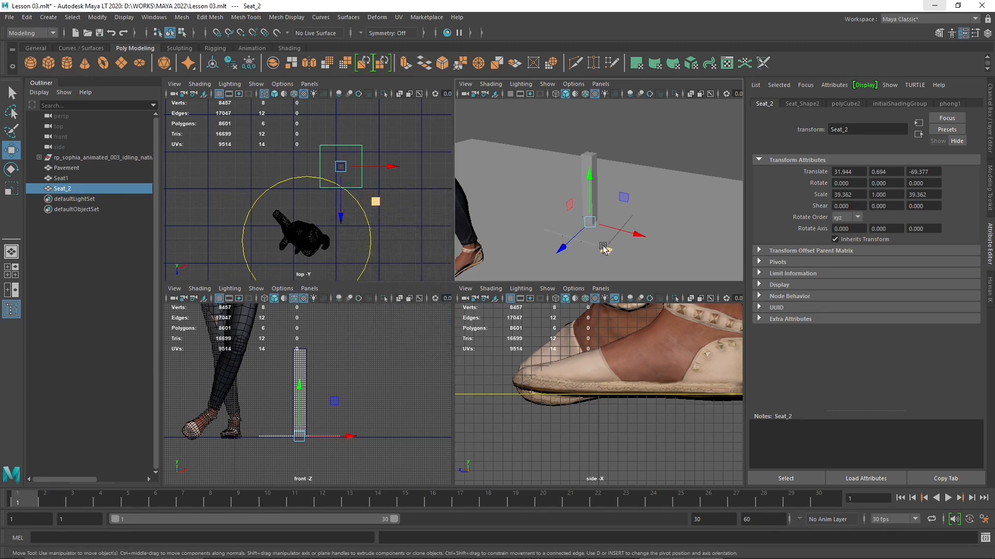
Copy and paste the Seat_2 slab, and raise the pasted group to about Y 44.431 on top of the Seat1 post.
left_click(581, 237)
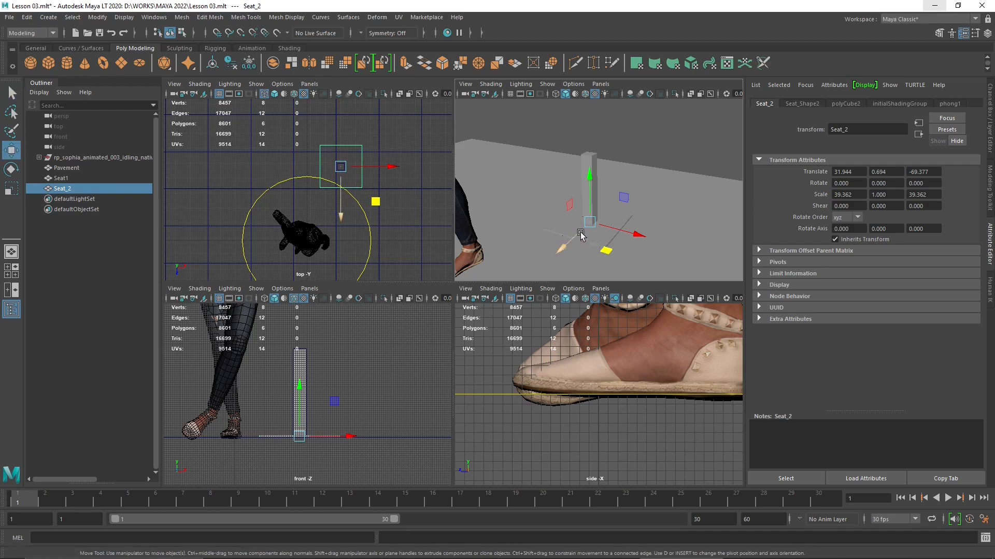
key("ctrl+c")
key("ctrl+v")
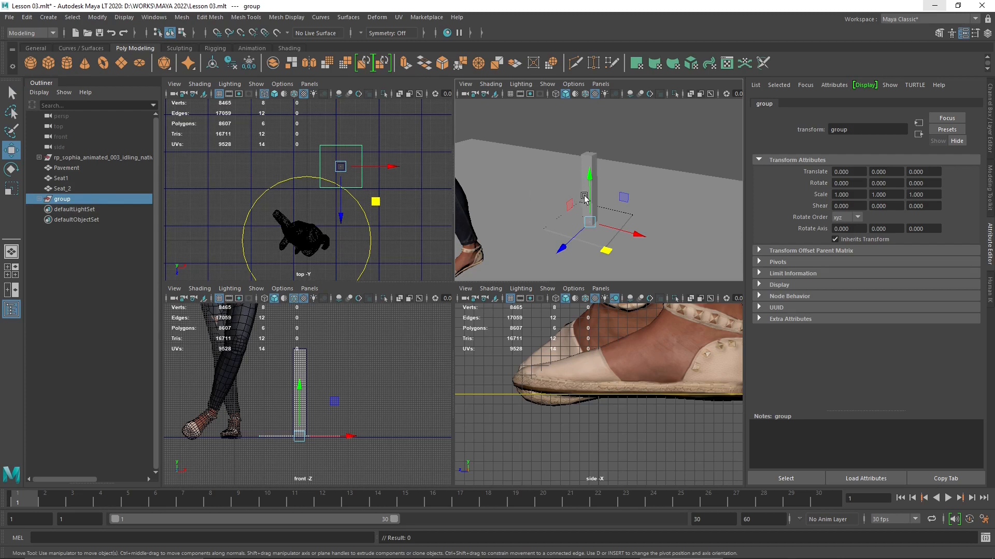
left_click_drag(591, 199, 590, 118)
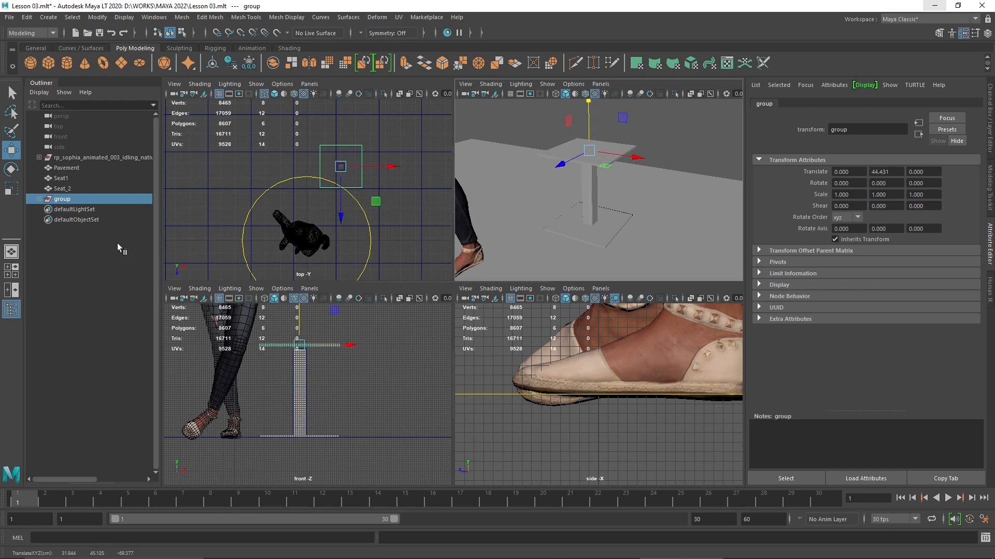
Expand the pasted group in the Outliner and select the pasted__Seat_2 object inside it.
left_click(39, 199)
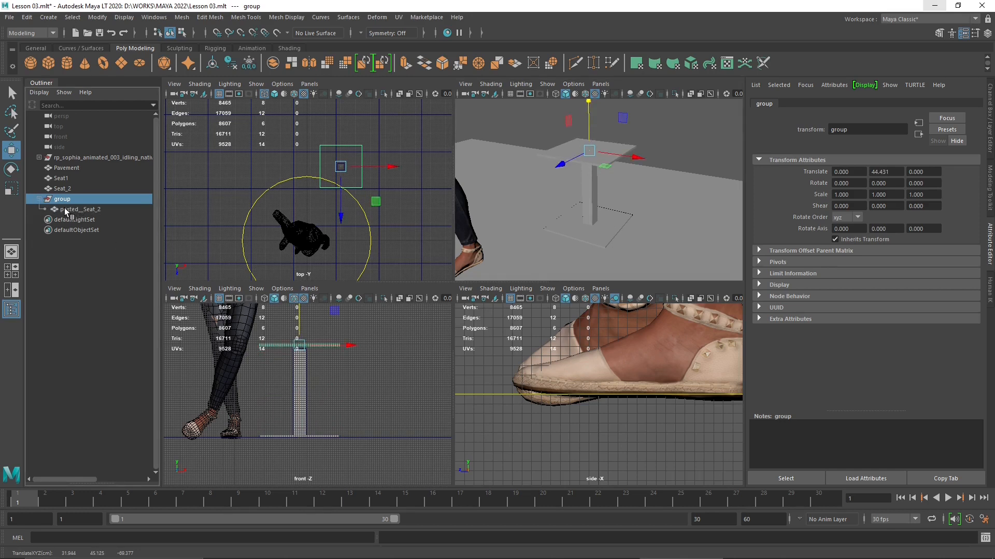
left_click_drag(53, 203, 46, 202)
left_click(69, 210)
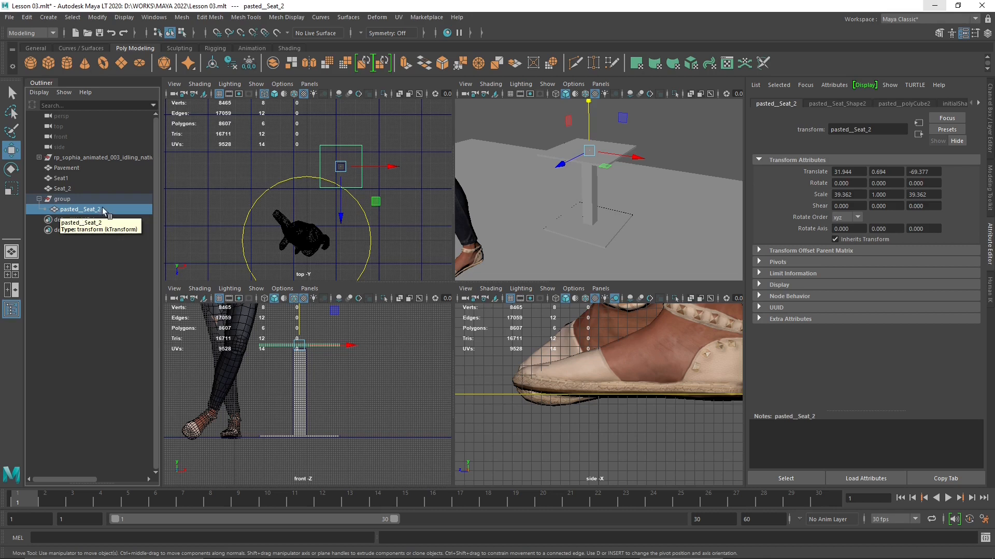
Rename the selected pasted__Seat_2 object as Seat3.
double_click(86, 210)
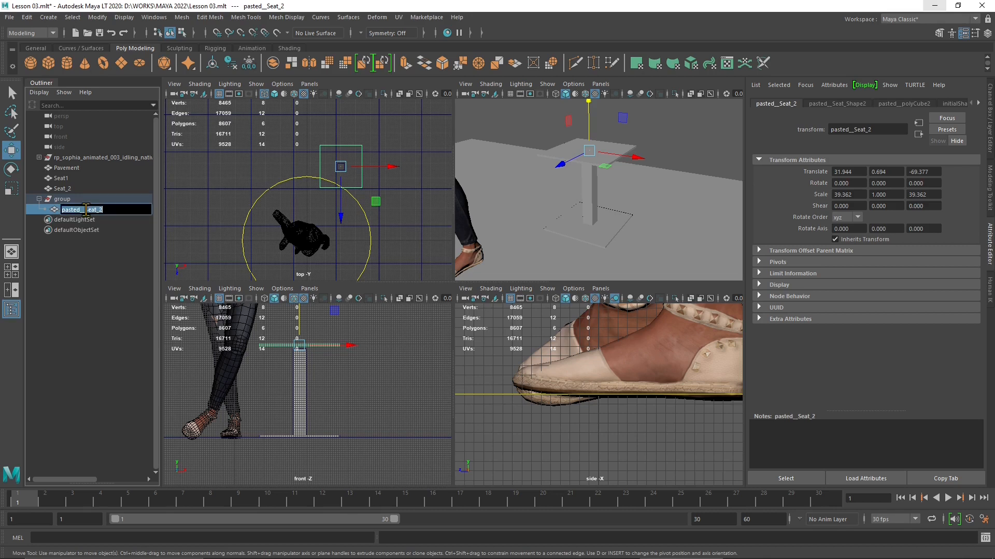
type("Seat3")
key("Return")
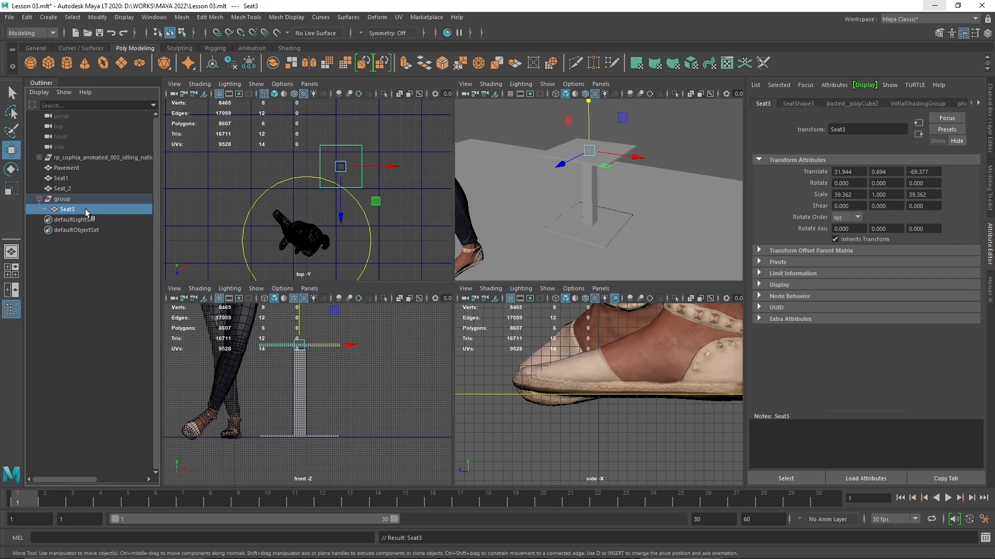
Thicken the Seat3 slab vertically by scaling it to about 5.065 in Y.
key("e")
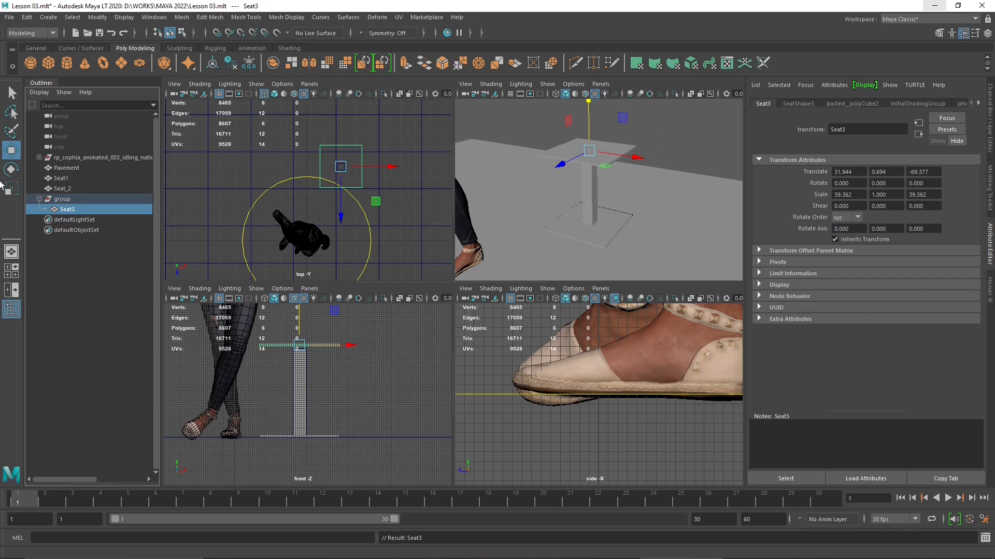
key("r")
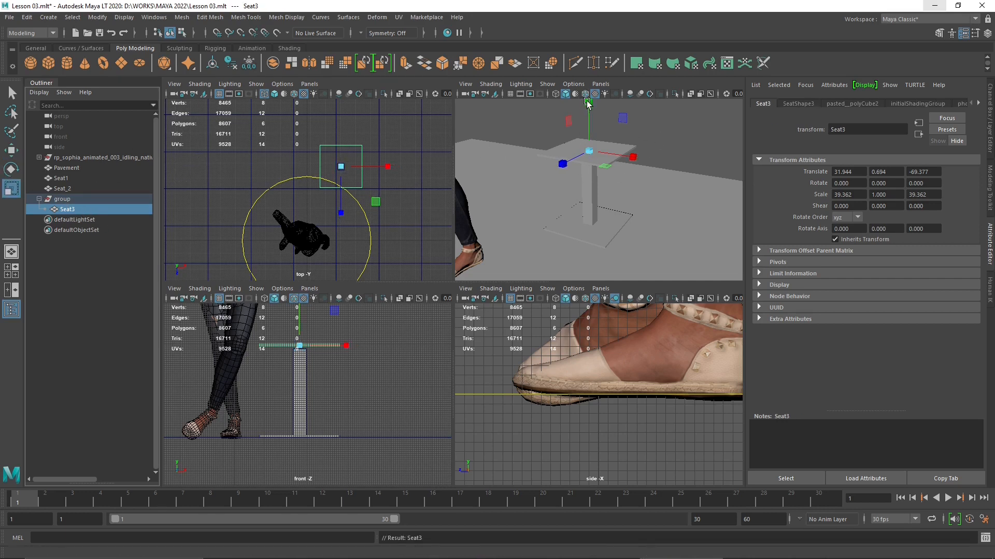
left_click_drag(588, 103, 613, 4)
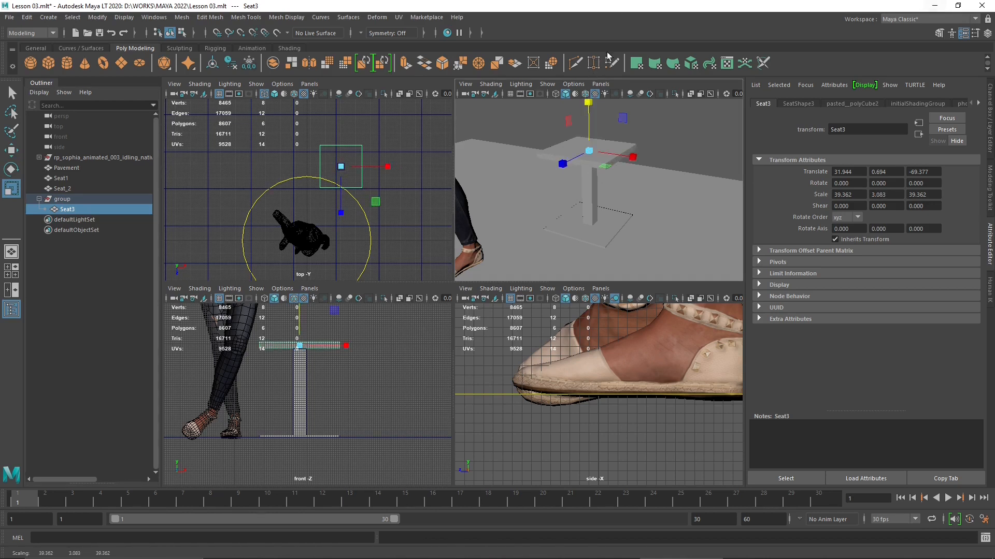
scroll(586, 147, "down", 5)
left_click_drag(595, 126, 594, 102)
left_click_drag(594, 97, 594, 98)
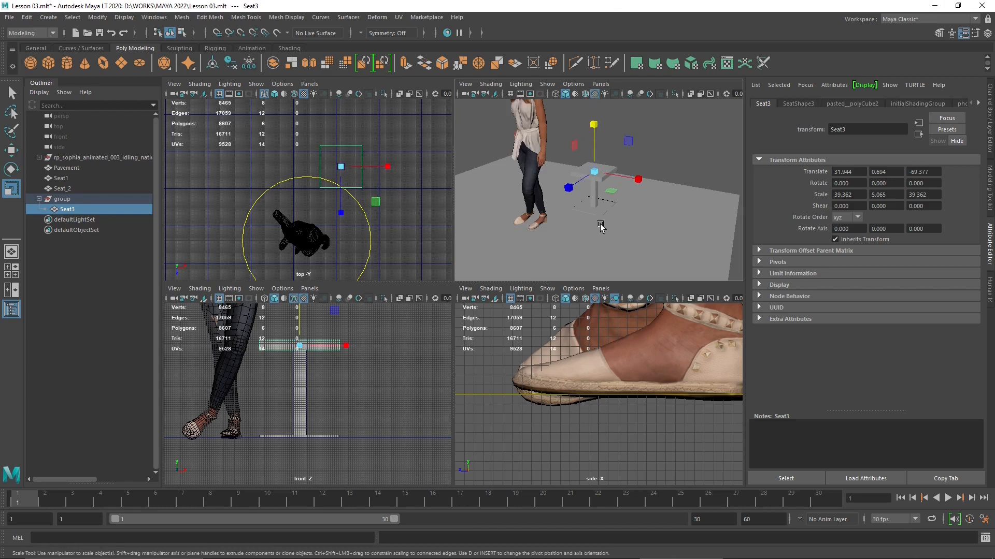
scroll(596, 178, "up", 3)
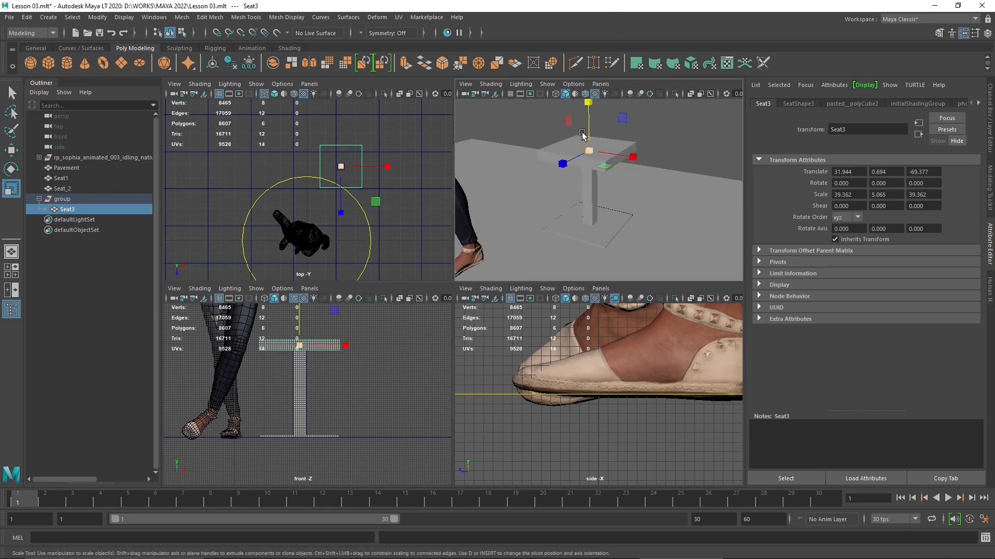
scroll(288, 458, "down", 2)
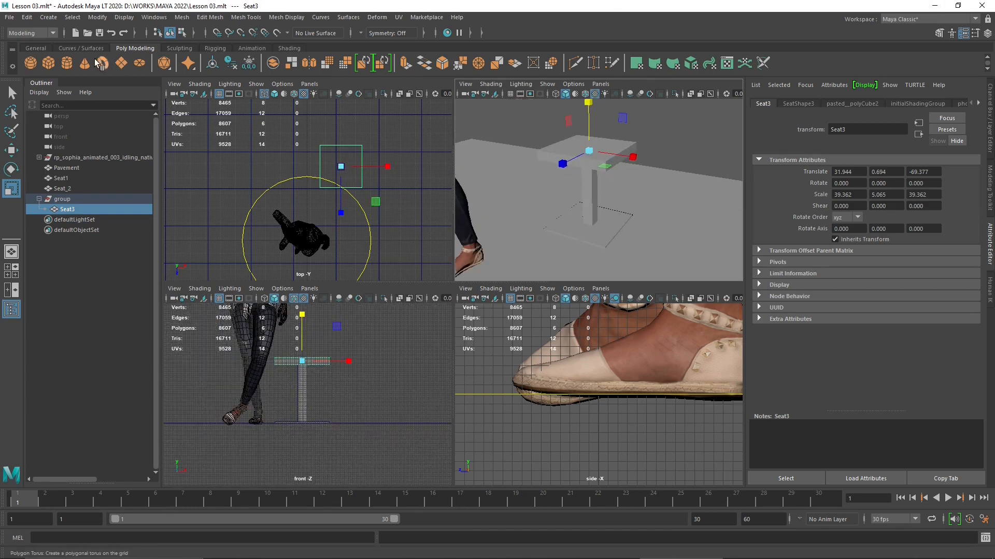
Move Seat3 vertically in the front view to about Y 1.631 so its underside meets the top of the Seat1 post.
left_click(10, 150)
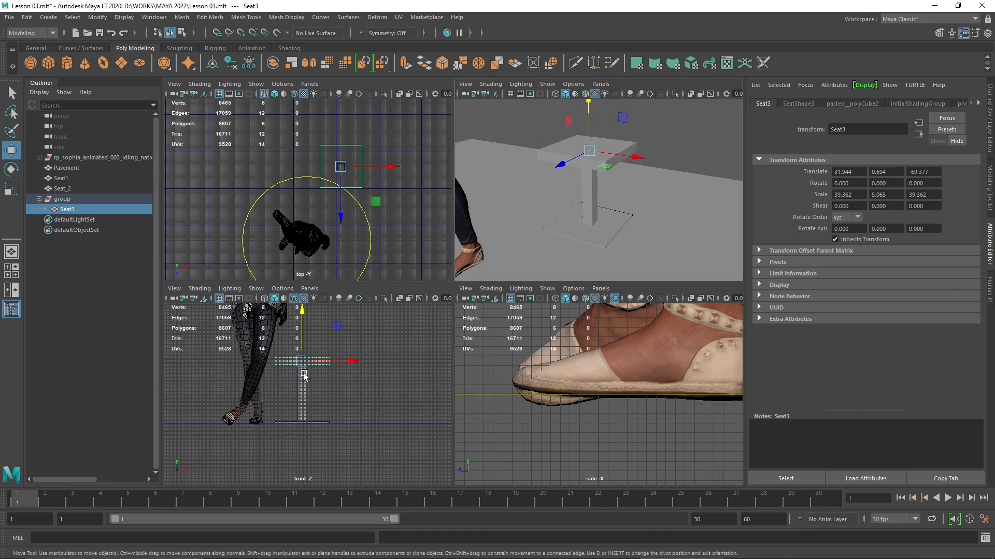
scroll(299, 350, "up", 3)
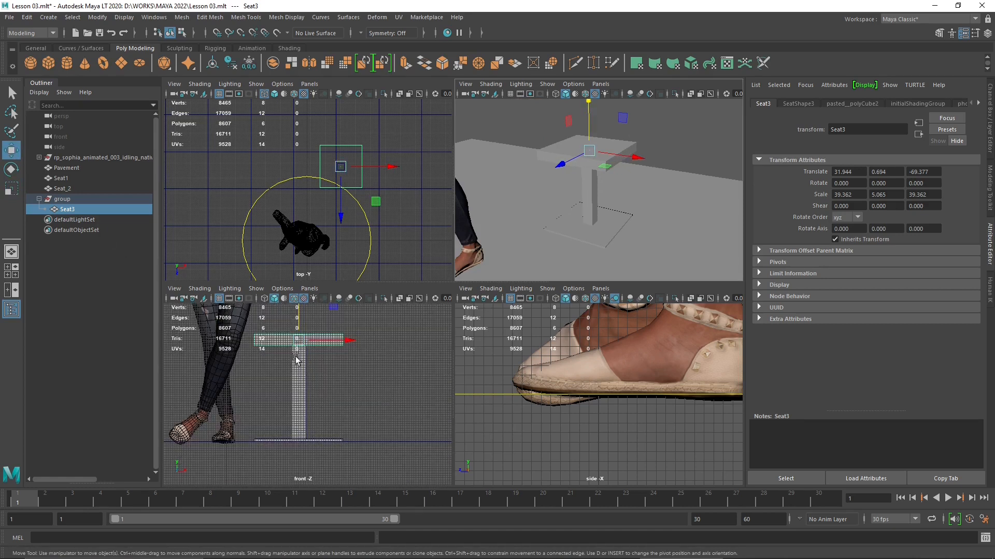
scroll(295, 356, "up", 4)
mouse_move(302, 377)
left_mouse_down()
mouse_move(309, 358)
mouse_move(303, 395)
left_mouse_up()
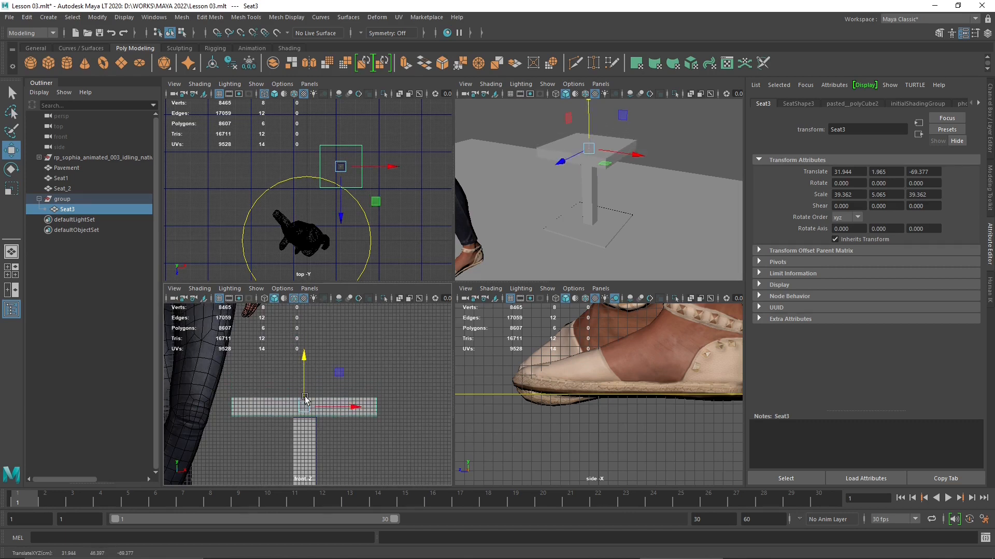
scroll(299, 431, "up", 3)
middle_click_drag(298, 430, 305, 370, "alt")
scroll(310, 393, "up", 4)
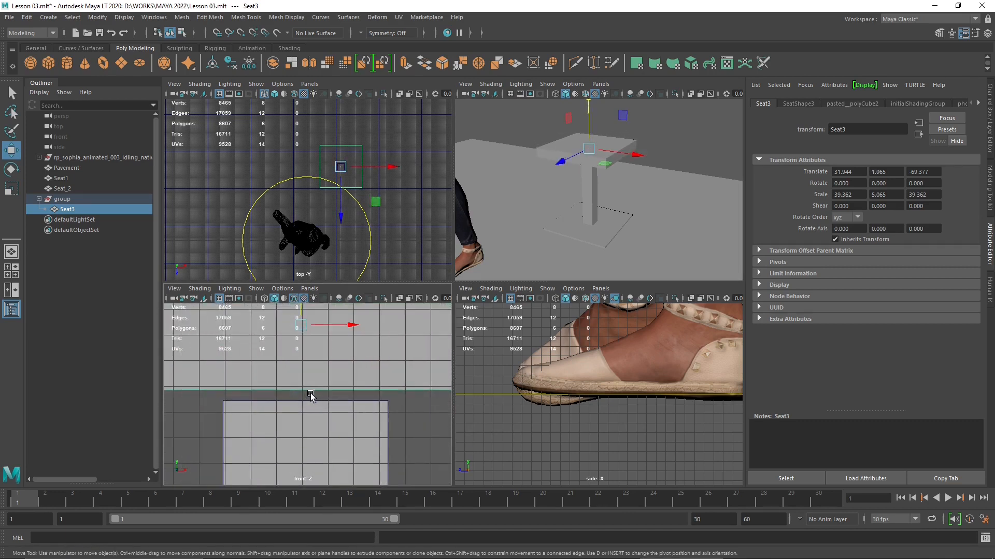
scroll(310, 397, "down", 3)
left_click_drag(307, 362, 308, 337)
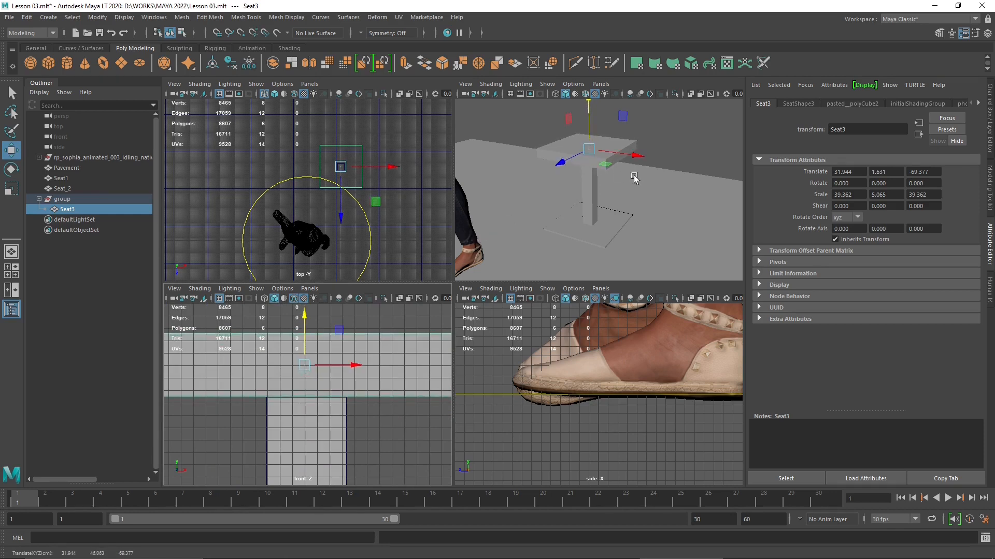
Inspect the joint between the Seat3 slab and the Seat1 post from below and above, with the selection cleared.
left_click_drag(634, 179, 542, 169, "alt")
scroll(578, 193, "up", 4)
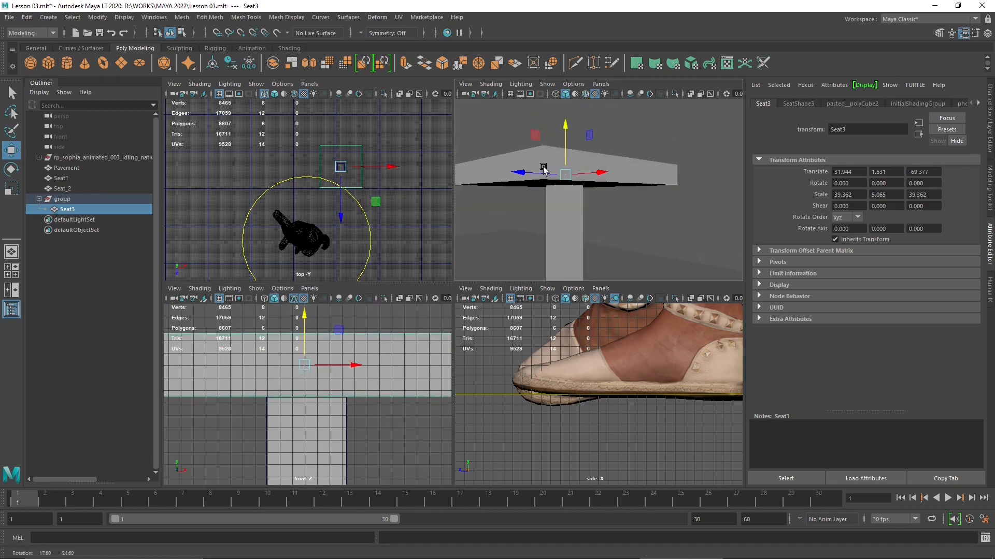
left_click_drag(563, 224, 541, 190, "alt")
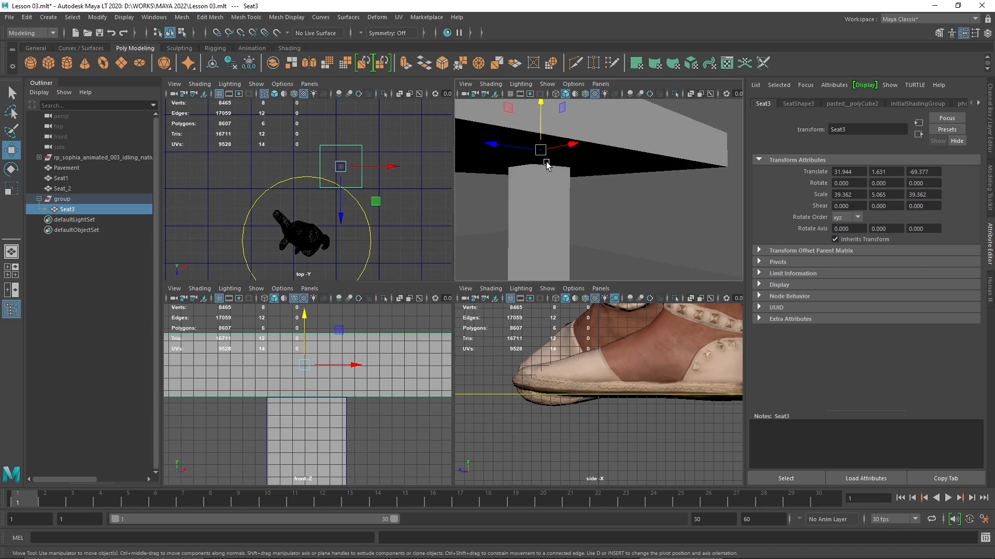
scroll(280, 415, "up", 2)
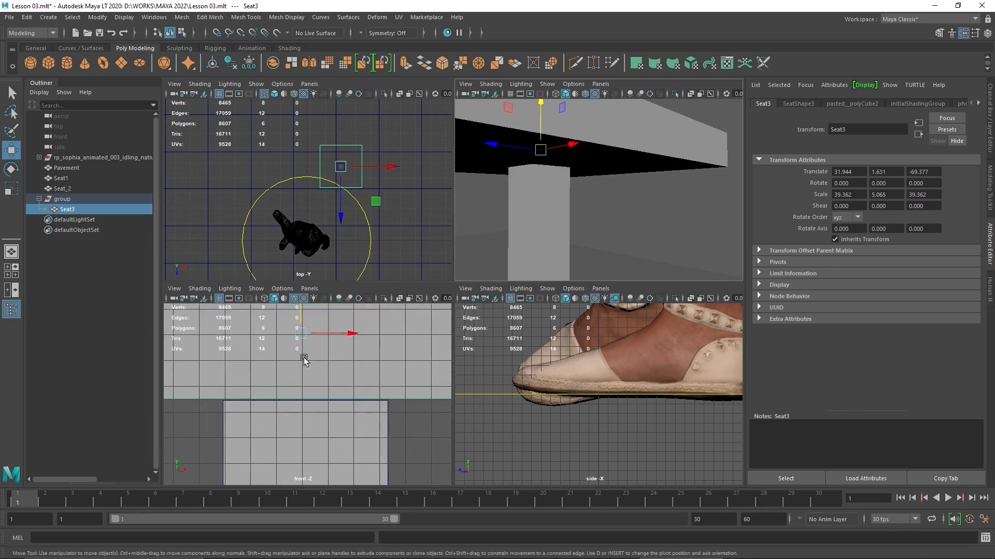
scroll(305, 383, "down", 4)
scroll(313, 409, "down", 3)
left_click(290, 403)
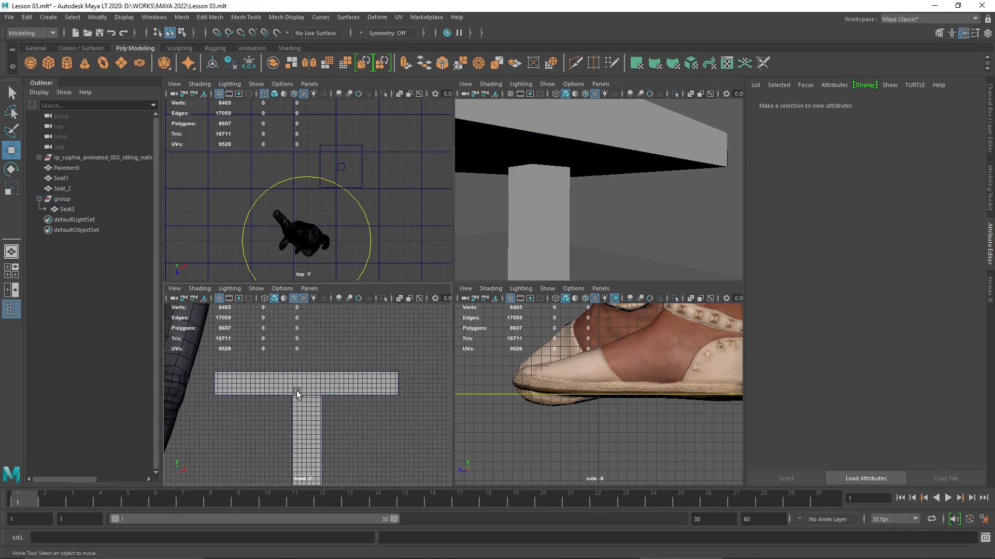
left_click_drag(540, 188, 555, 204, "alt")
scroll(553, 203, "down", 6)
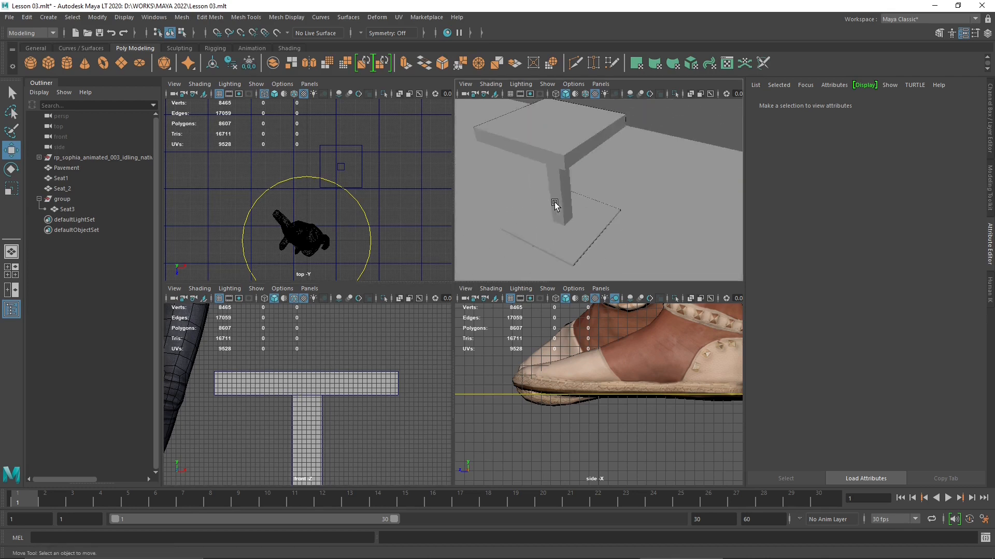
Try Seat3 at other heights, raising it to about Y 8.520 and lowering it through the post to about Y -6.725.
left_click(290, 381)
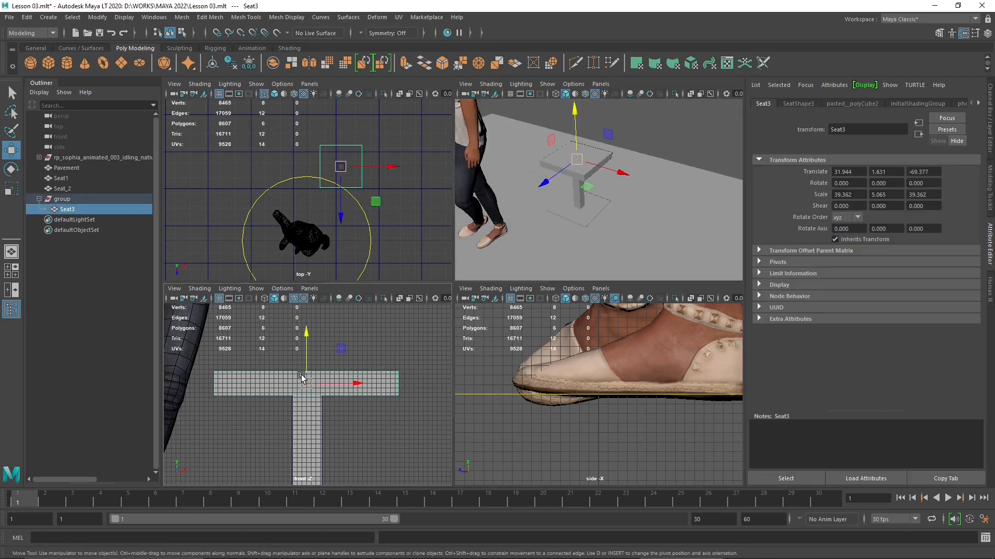
scroll(302, 361, "up", 2)
left_click_drag(303, 360, 304, 308)
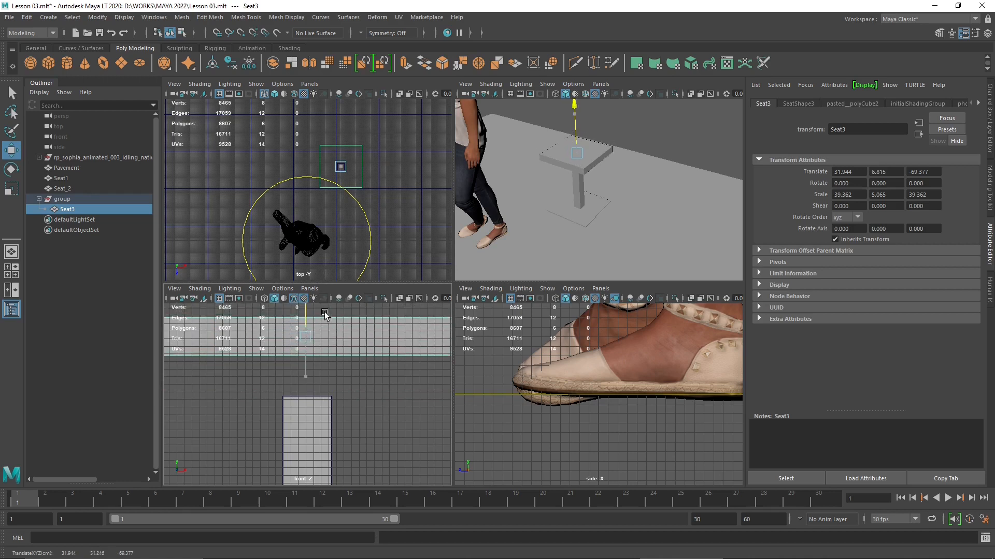
left_click_drag(576, 177, 547, 242, "alt")
middle_click_drag(545, 240, 578, 227, "alt")
scroll(335, 369, "down", 5)
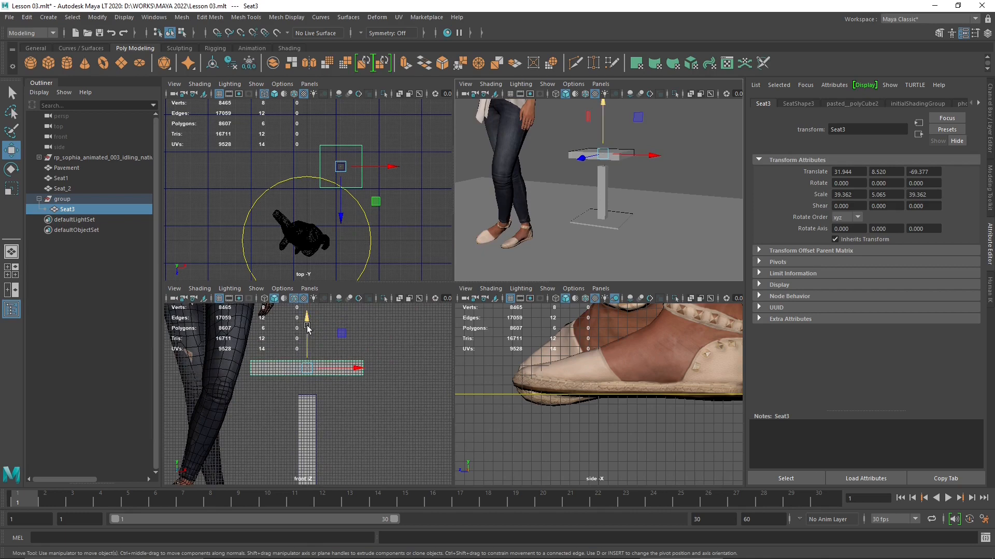
left_click_drag(307, 328, 307, 371)
Raise Seat3 back onto the top of the Seat1 post at about Y 1.083 and clear the selection.
left_click_drag(583, 209, 599, 208, "alt")
scroll(308, 413, "up", 3)
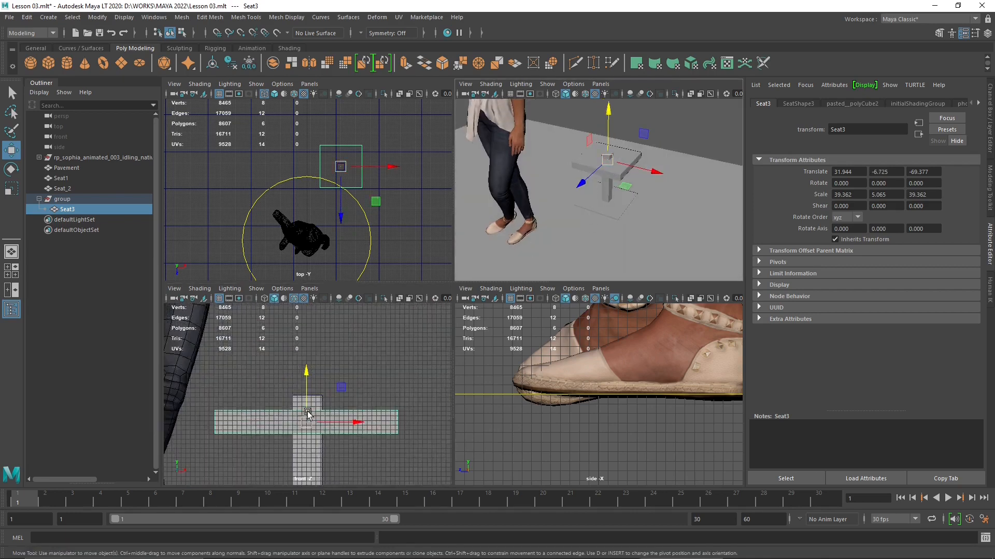
scroll(308, 414, "up", 2)
left_click_drag(315, 384, 317, 345)
left_click(676, 133)
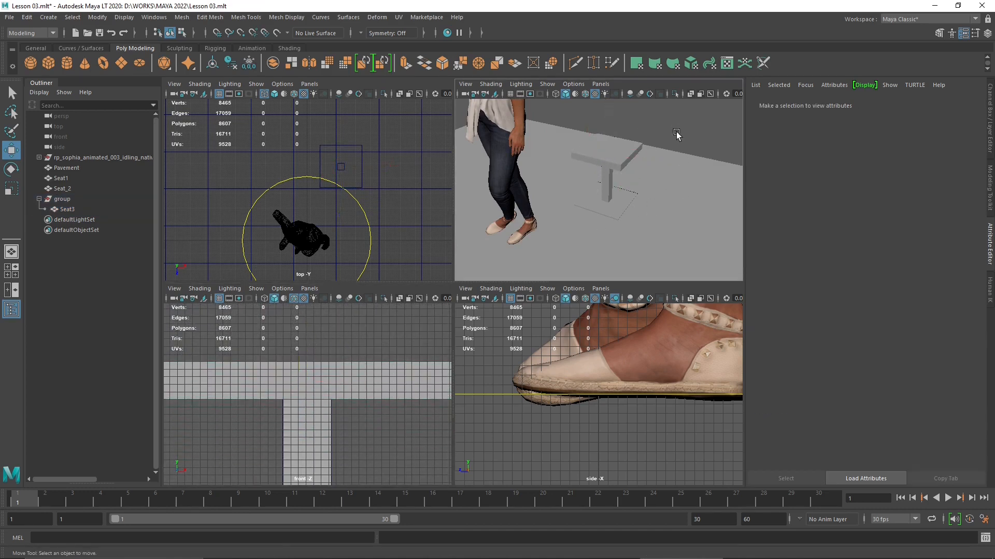
left_click(601, 169)
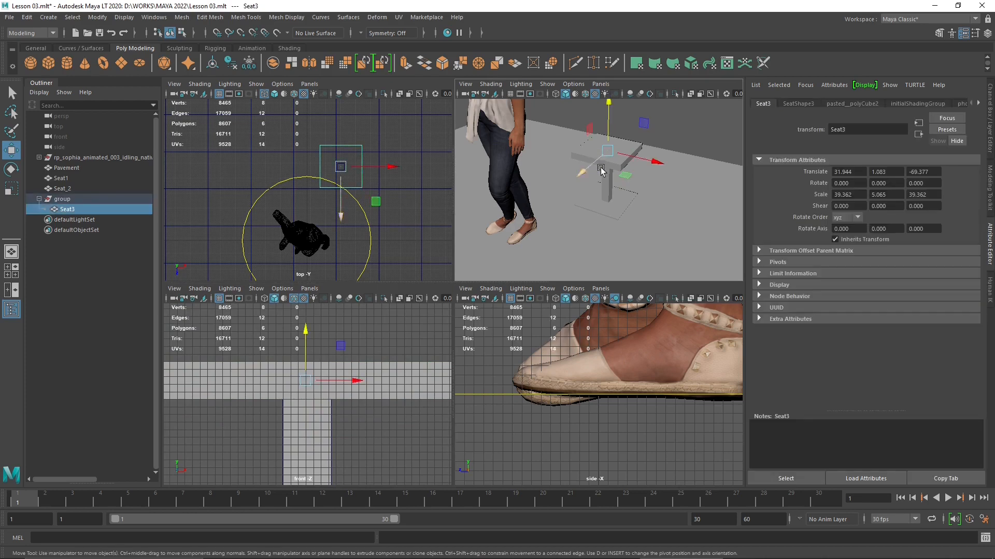
left_click(607, 189, "shift")
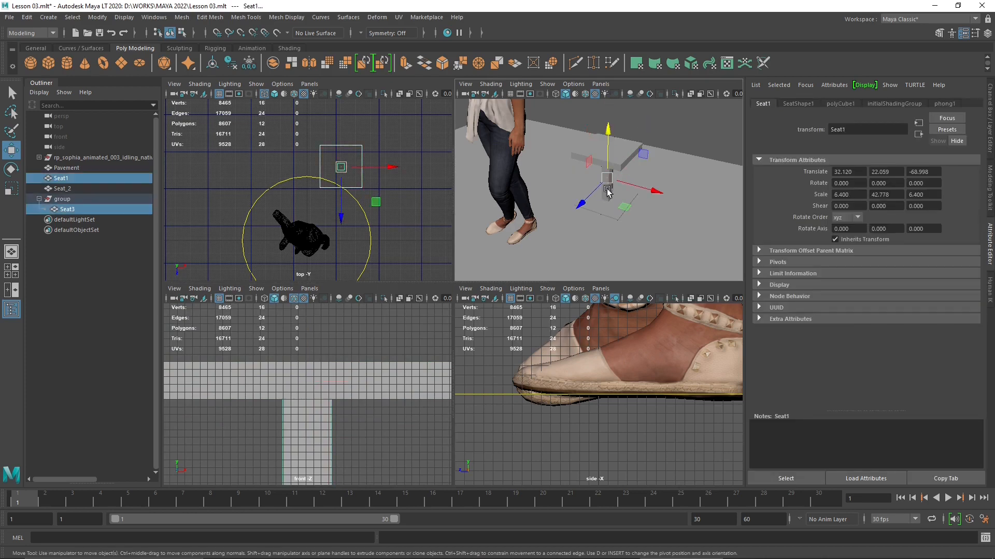
left_click(589, 216)
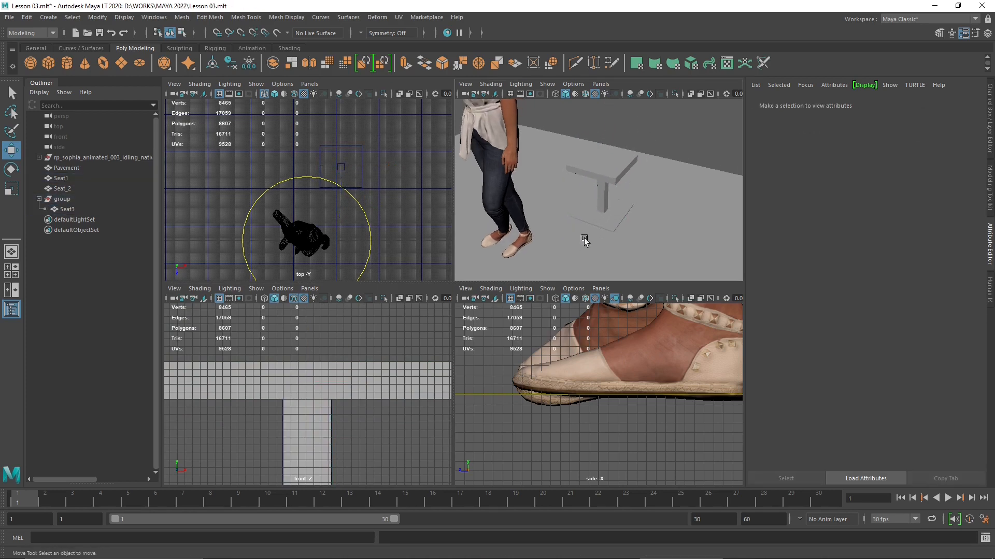
left_click_drag(584, 241, 596, 226, "alt")
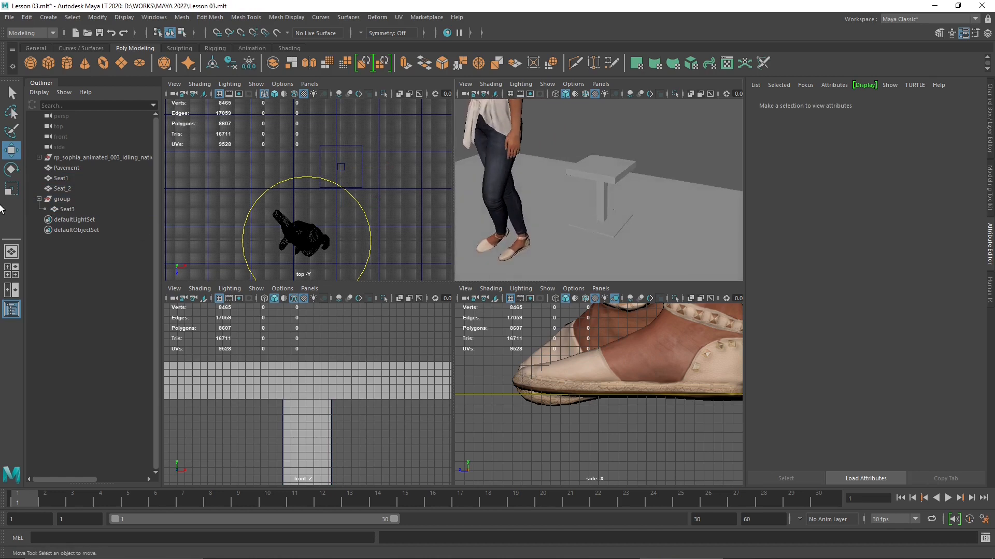
Move Seat3, Seat1 and Seat_2 together across the pavement, placing Seat_2 at about X 23.809, Z -94.793, and clear the selection.
left_click(610, 170)
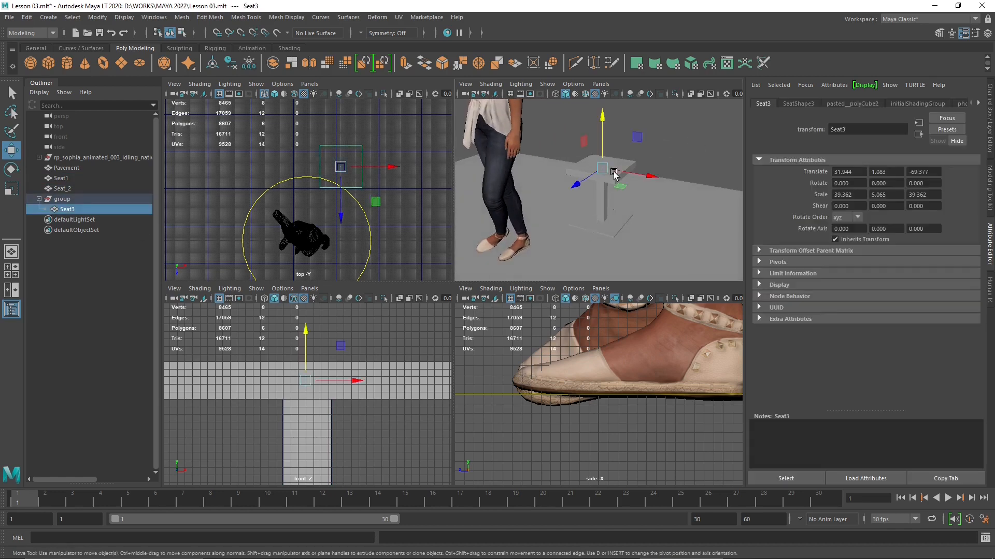
left_click(600, 204, "shift")
left_click(603, 231, "shift")
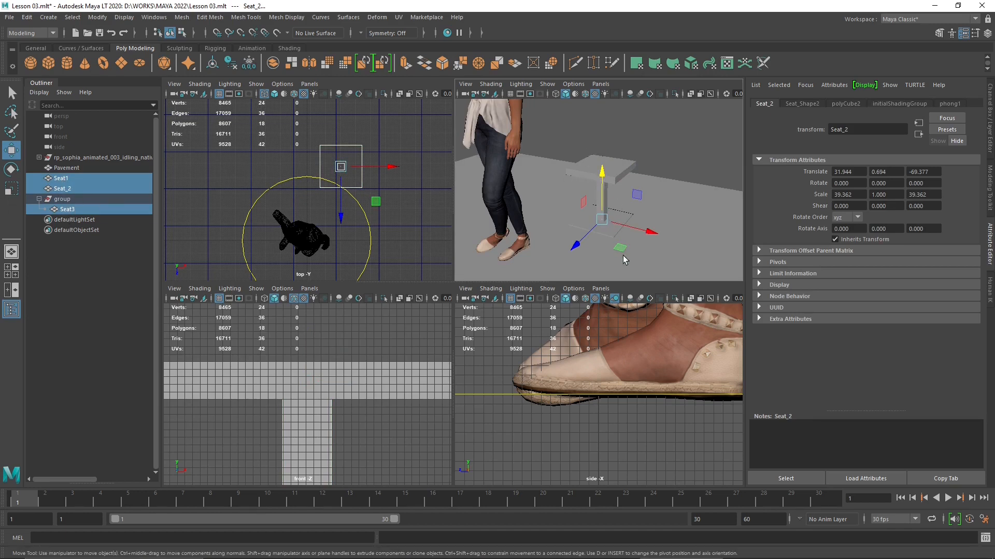
mouse_move(620, 248)
left_mouse_down()
mouse_move(686, 212)
mouse_move(550, 217)
mouse_move(570, 256)
mouse_move(636, 242)
mouse_move(626, 242)
left_mouse_up()
left_click(615, 155)
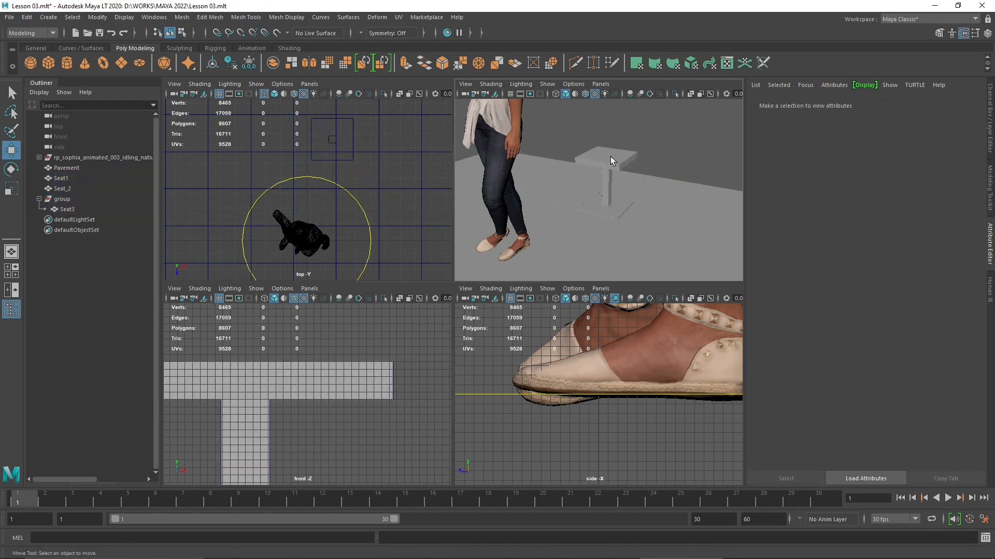
Check the Seat1 post and the Seat_2 base individually in the perspective view, and clear the selection.
left_click(607, 176)
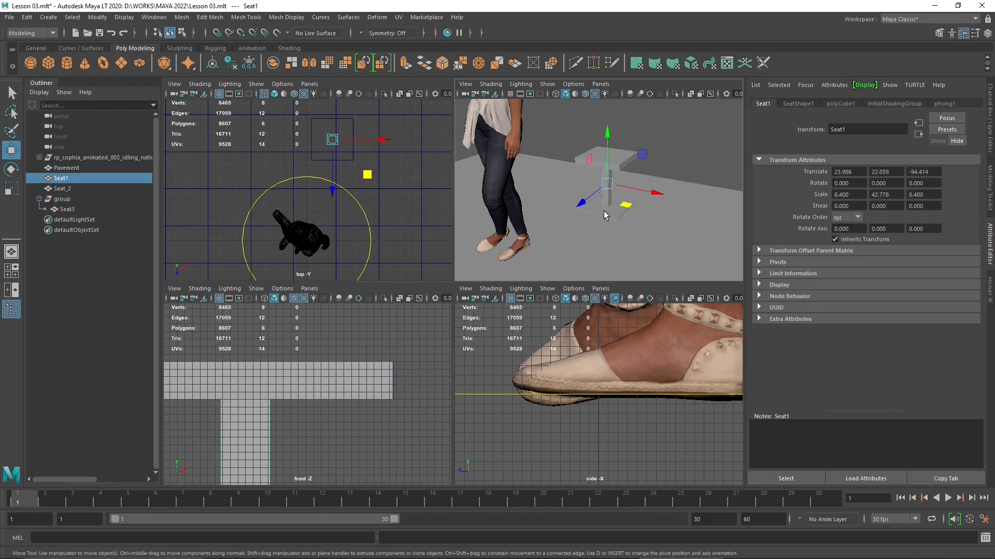
left_click(604, 210)
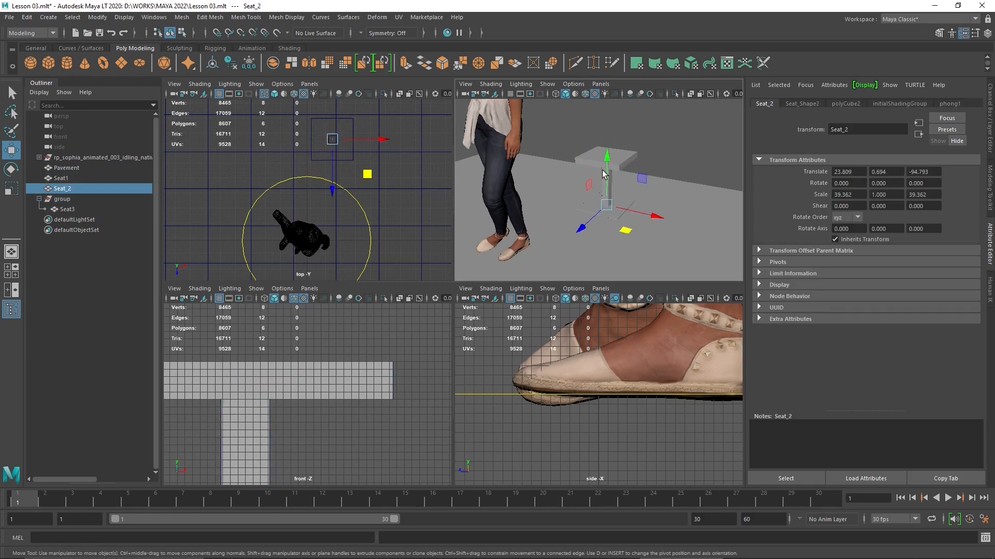
mouse_move(564, 197)
left_mouse_down("alt")
mouse_move(554, 204)
mouse_move(564, 191)
left_mouse_up("alt")
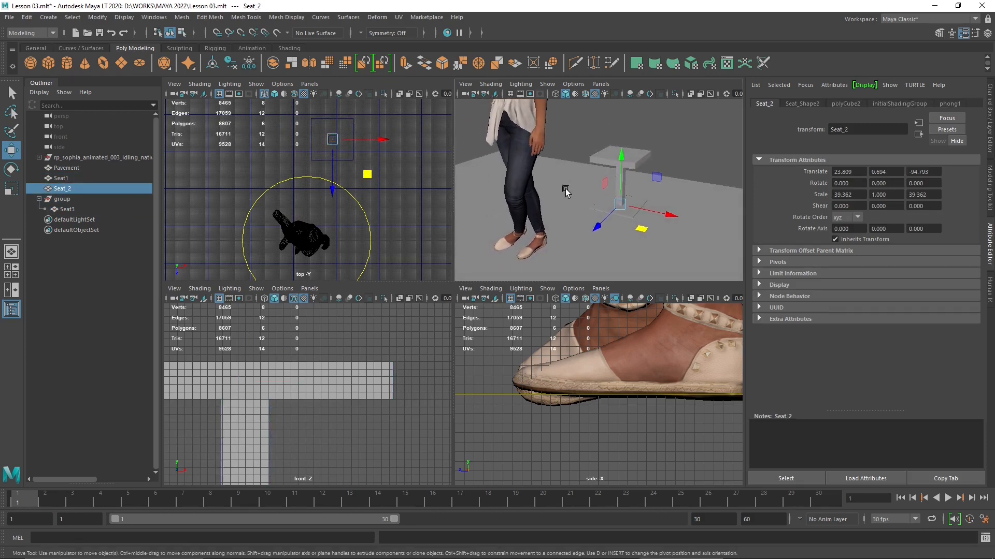
left_click(581, 202)
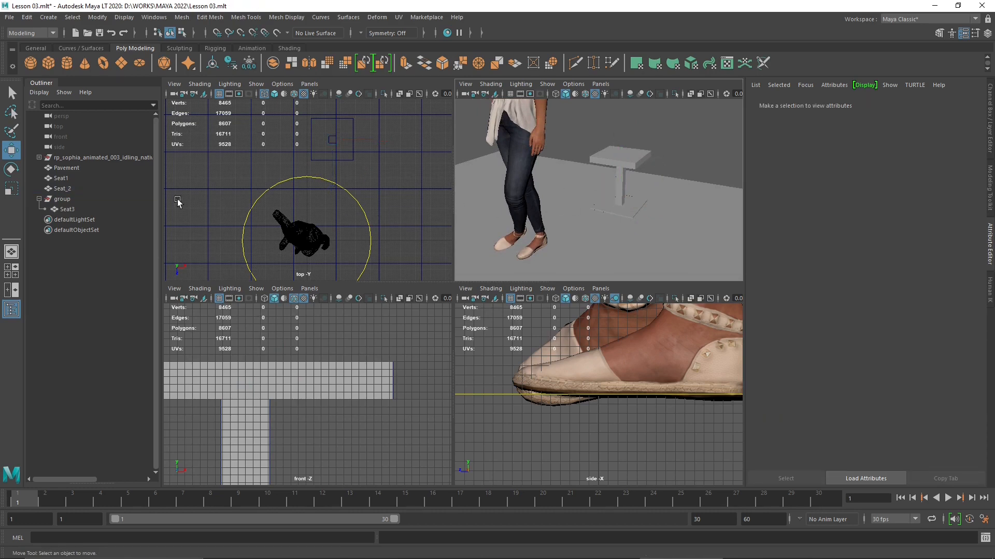
Rename the group that contains Seat3 as Group_Seat.
left_click(62, 200)
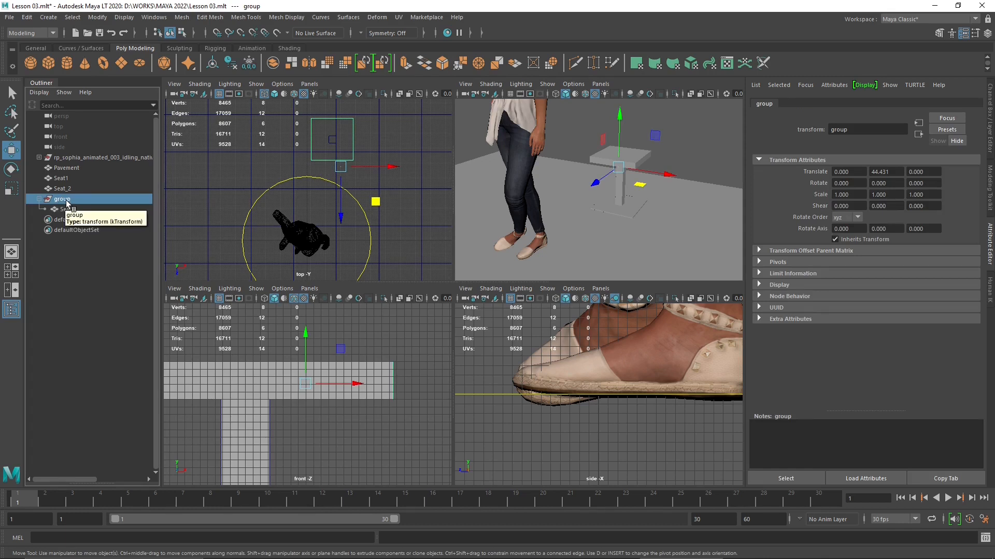
double_click(62, 200)
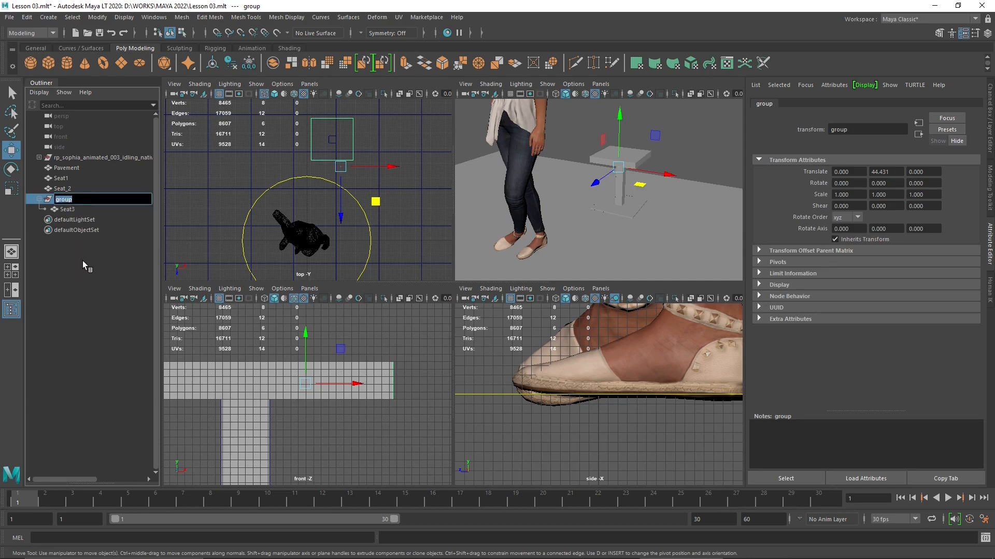
type("Group_Seat")
key("Return")
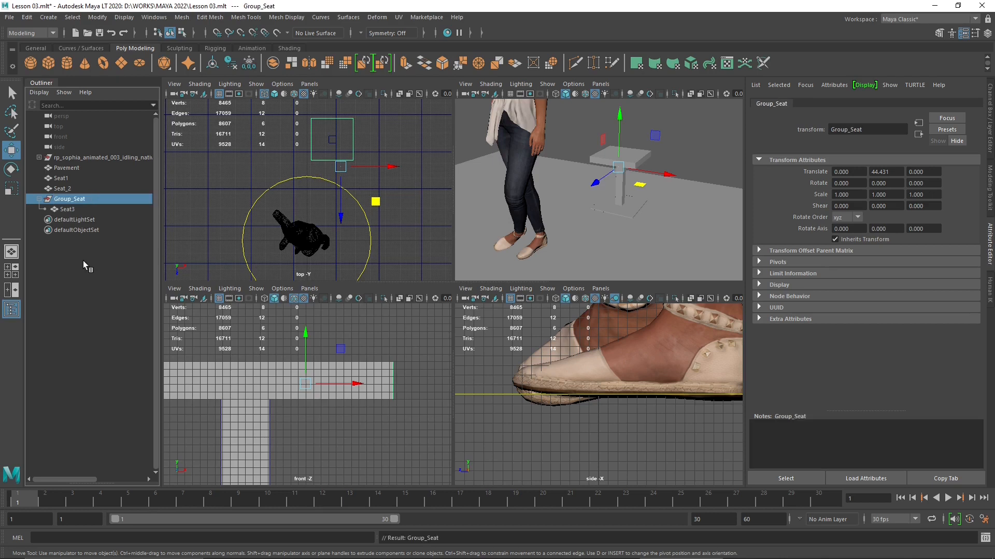
Parent Seat1 to Seat_2 and expand Seat_2 in the Outliner.
left_click(61, 179)
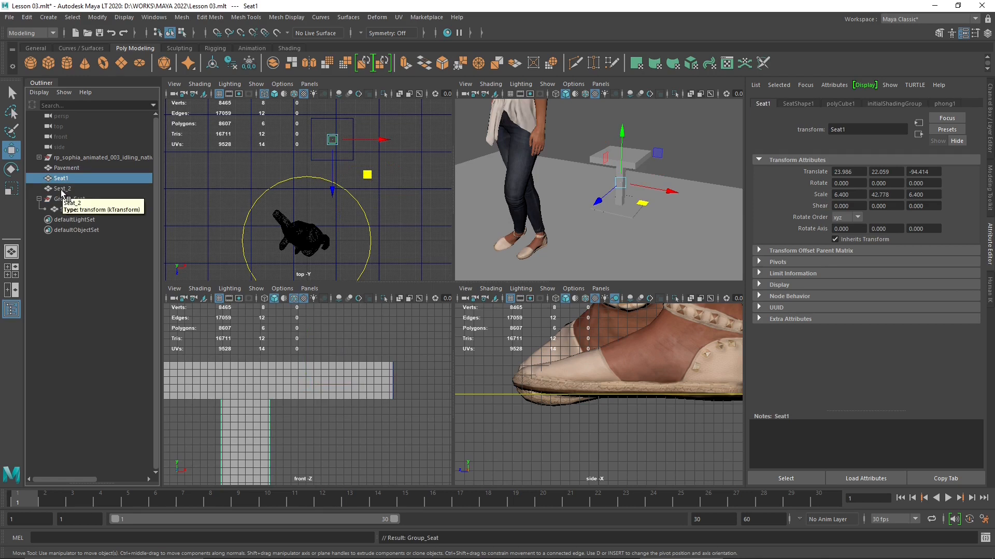
left_click(61, 190, "ctrl")
key("p")
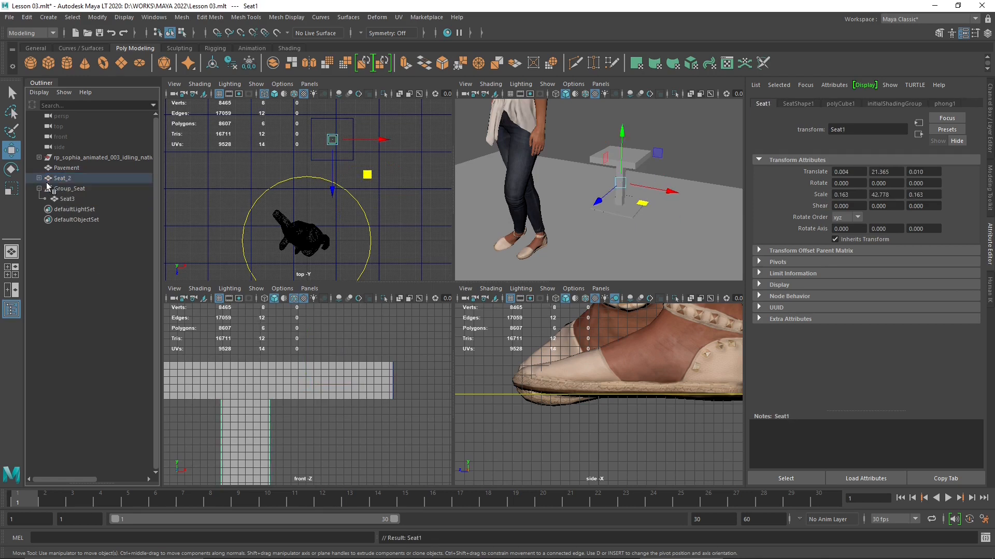
left_click(40, 178)
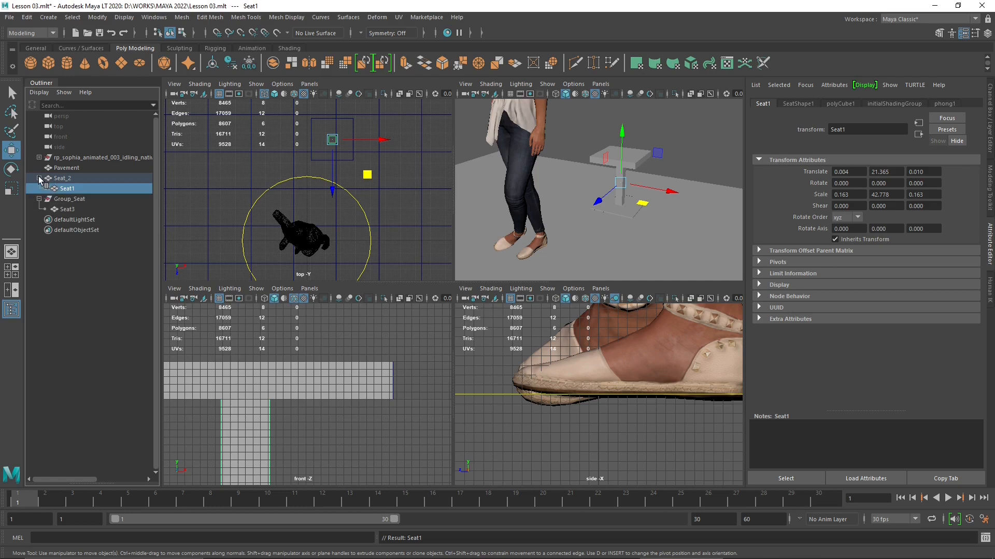
Place Seat1 and Seat_2 directly inside Group_Seat alongside Seat3, and select Seat3.
key("p")
mouse_move(62, 194)
left_mouse_down()
mouse_move(63, 209)
mouse_move(55, 171)
mouse_move(60, 185)
left_mouse_up()
left_click(63, 189)
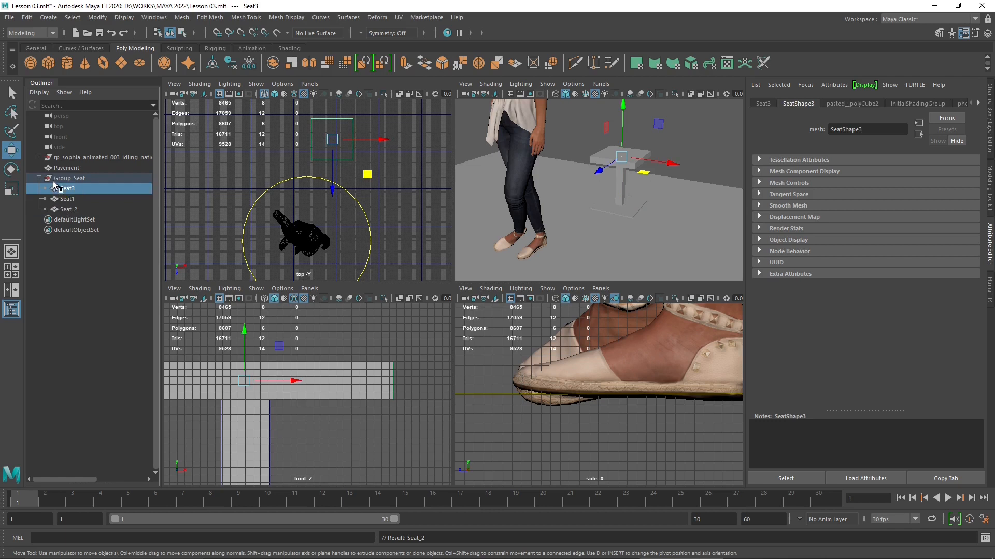
Collapse Group_Seat and move the whole group across the pavement to about X -12.095, Z 1.970.
left_click(62, 178)
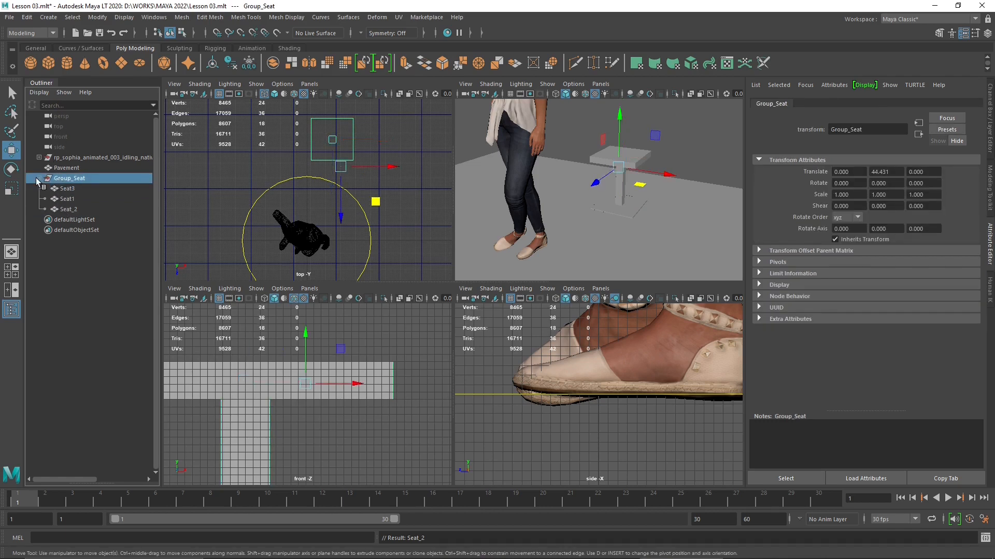
left_click(39, 178)
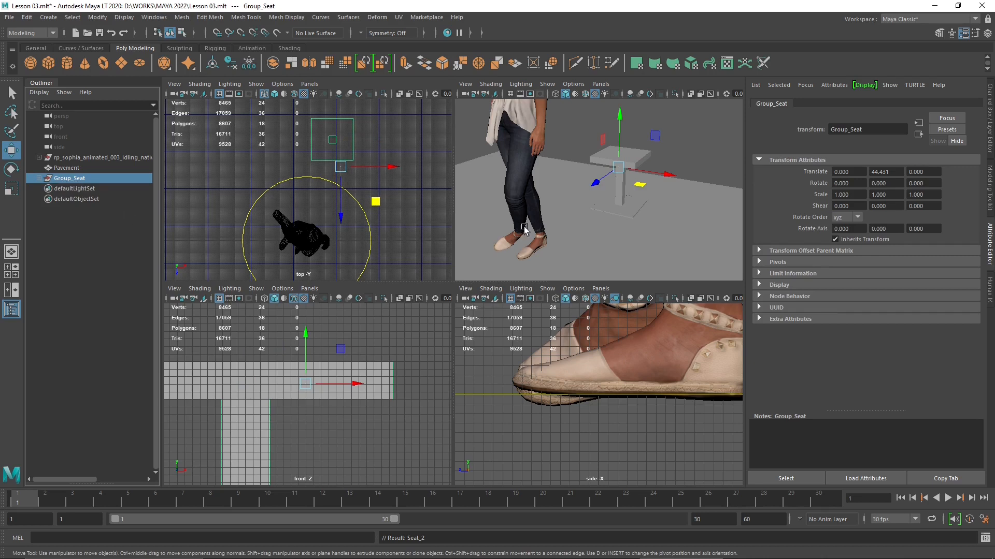
left_click_drag(639, 185, 617, 184)
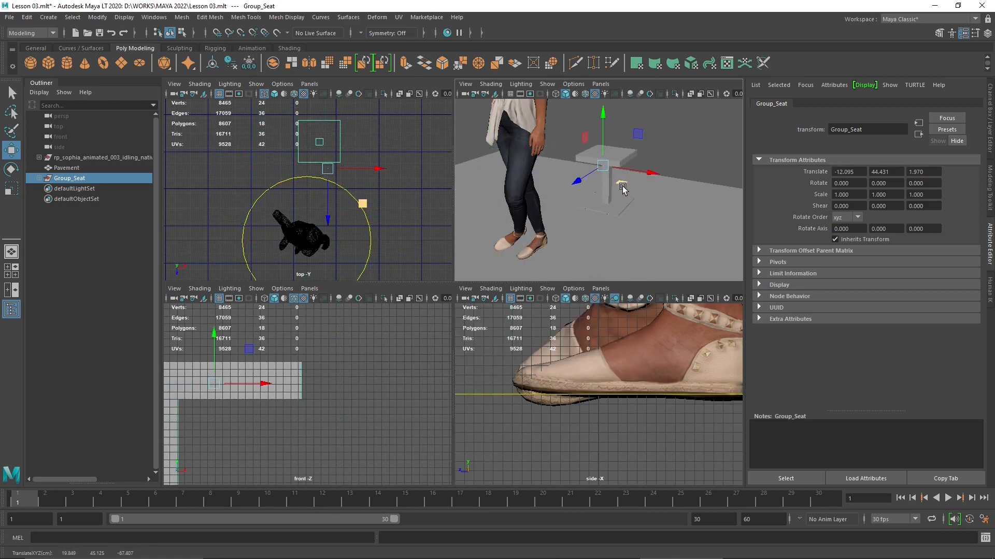
Examine Seat3, Seat1 and Seat_2 one by one inside Group_Seat, and reselect the group.
left_click(39, 178)
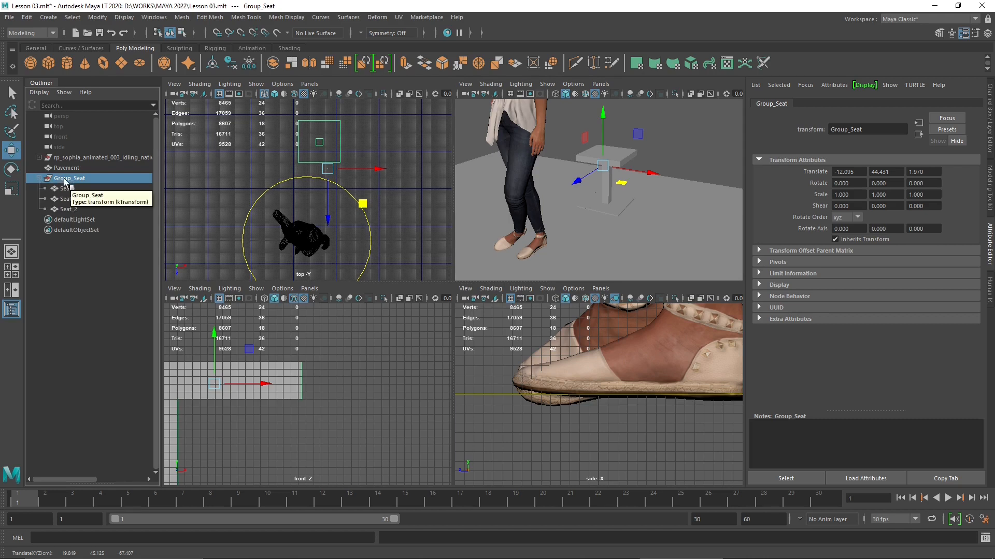
left_click(61, 189)
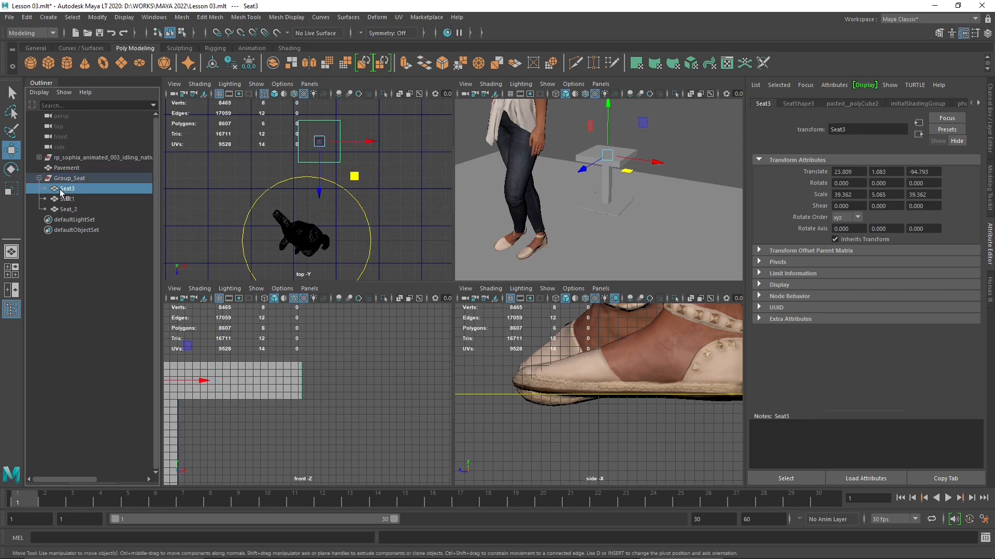
left_click(63, 200)
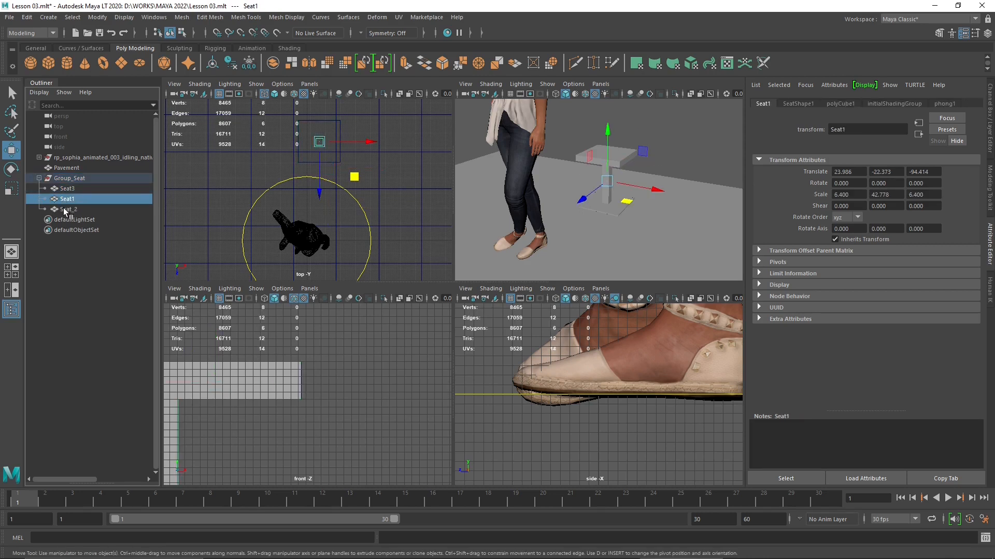
left_click(65, 210)
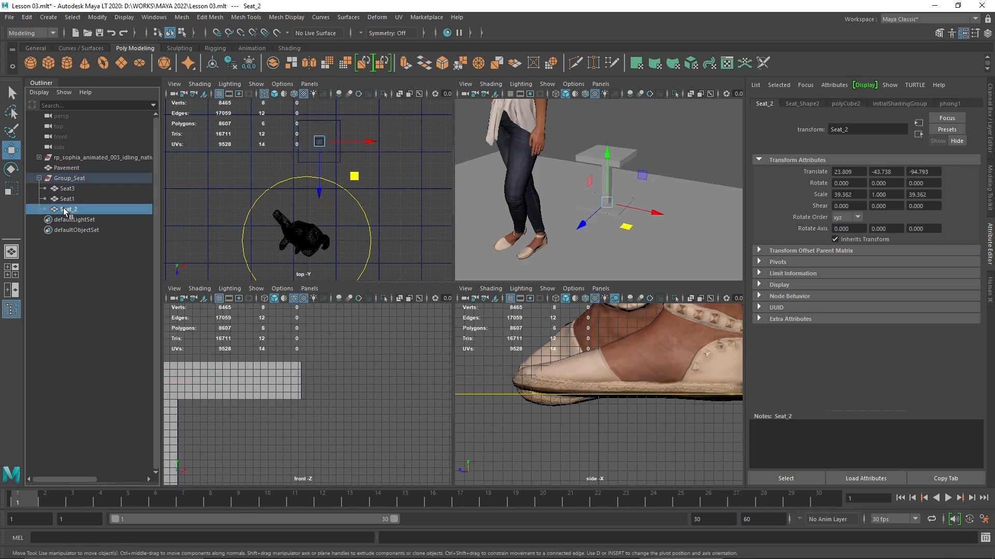
left_click(64, 179)
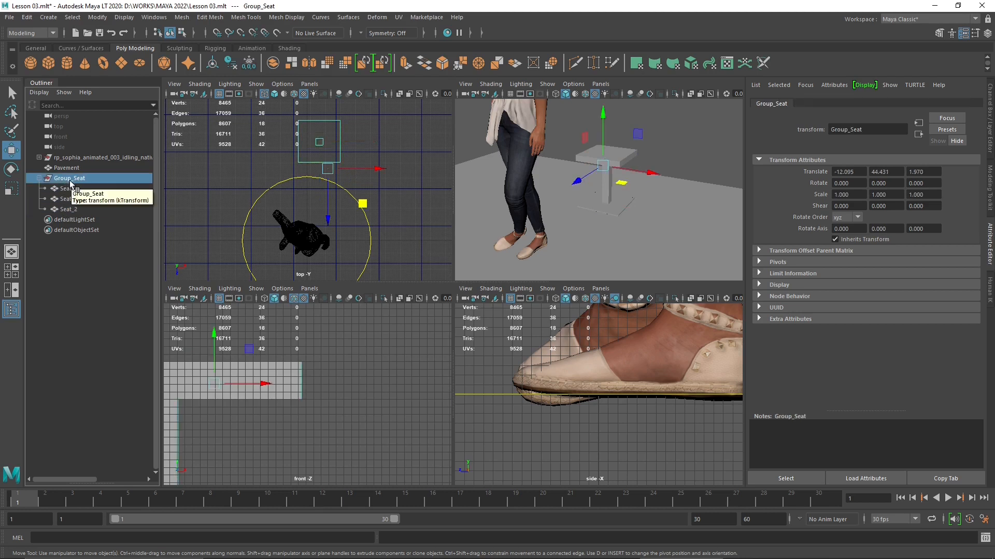
Nest the Group_Seat parts in a chain, parenting Seat_2 to Seat3 and Seat1 to Seat_2.
double_click(65, 189)
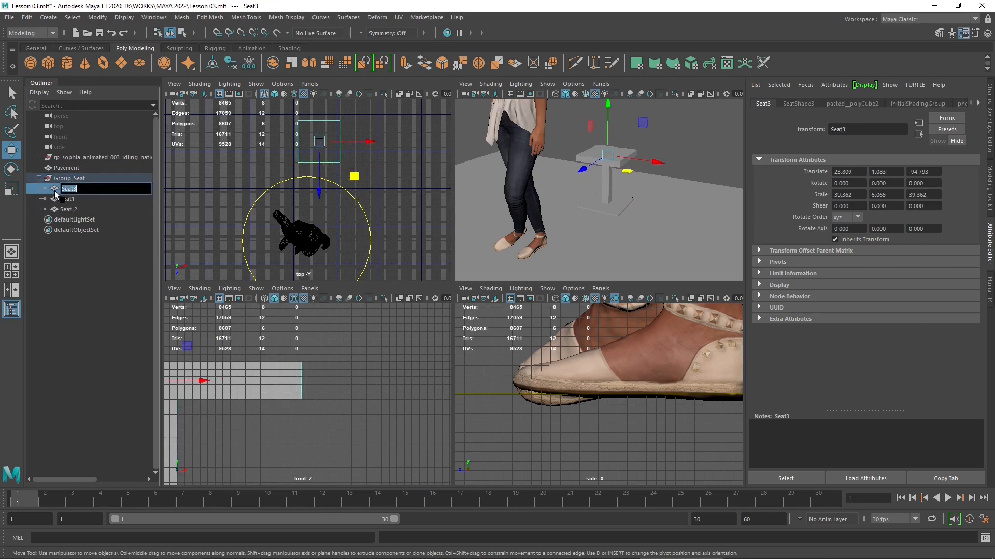
key("Return")
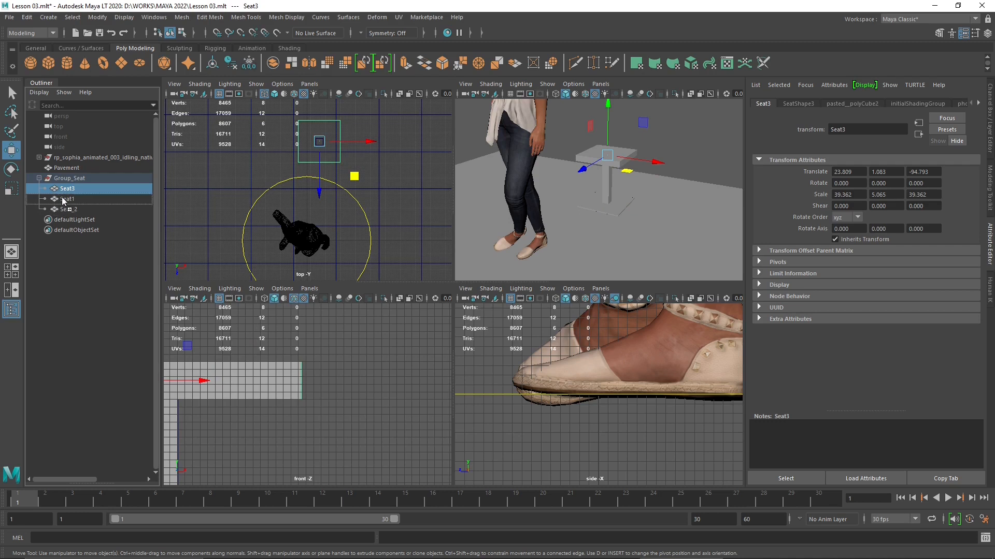
left_click_drag(63, 201, 55, 192)
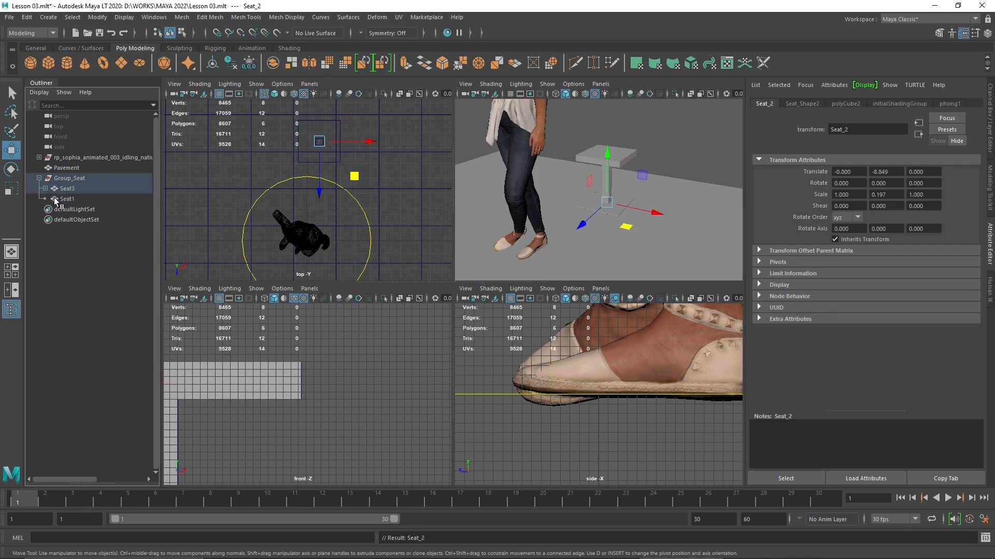
left_click(47, 189)
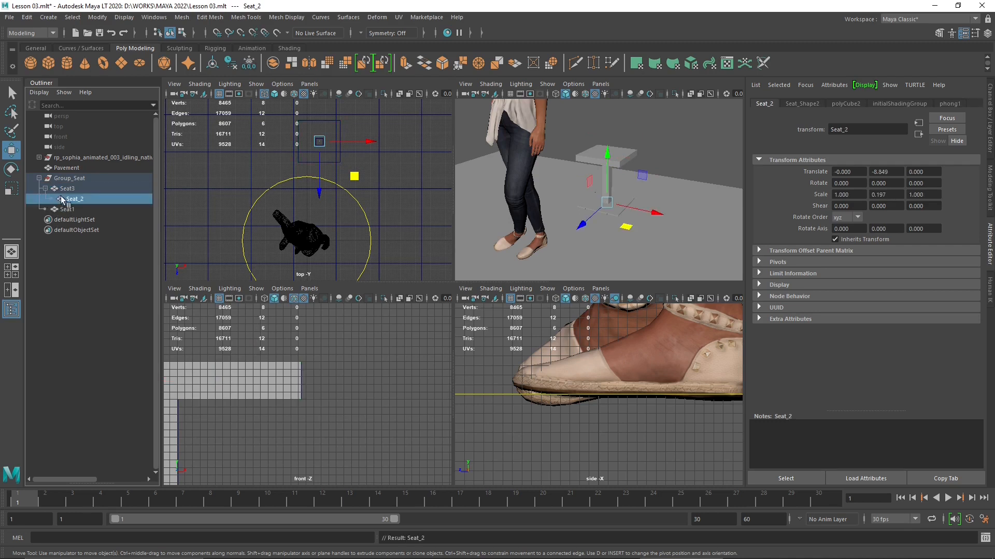
left_click_drag(66, 214, 60, 203)
left_click(52, 199)
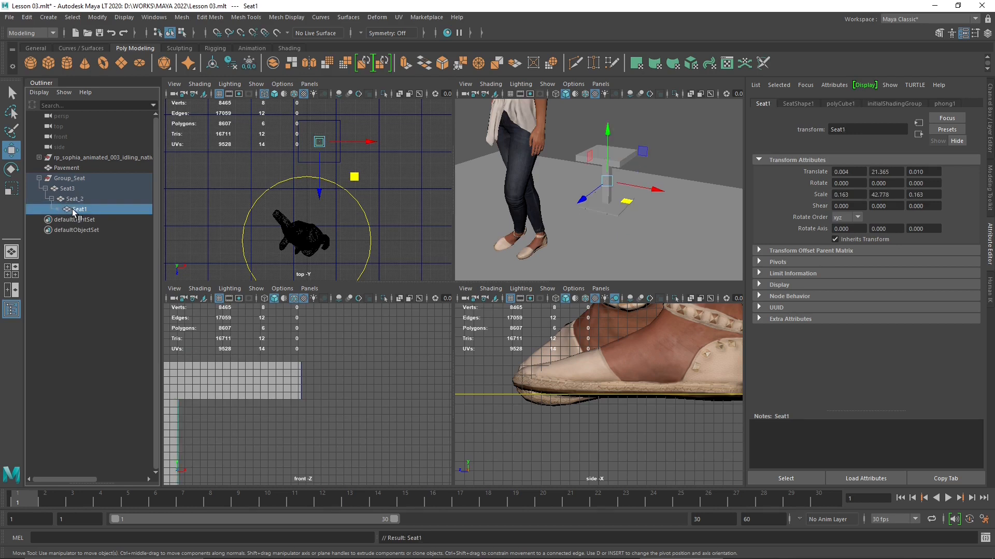
Move Group_Seat to about X -6.435, Z -0.914, and Seat3 with its children to about X 19.124, Z -87.170.
left_click(61, 178)
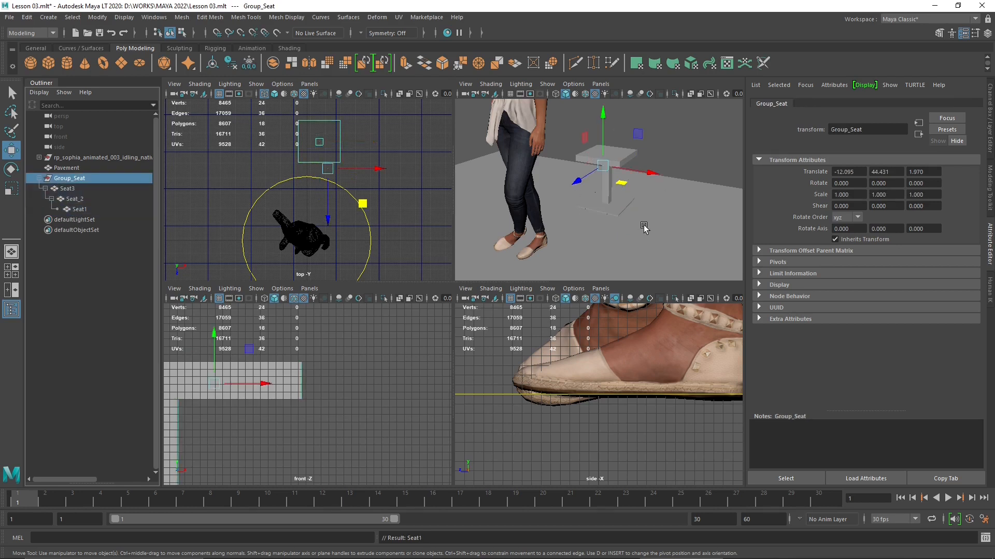
mouse_move(623, 186)
left_mouse_down()
mouse_move(573, 151)
mouse_move(660, 215)
mouse_move(622, 165)
mouse_move(615, 188)
mouse_move(633, 176)
left_mouse_up()
left_click(72, 190)
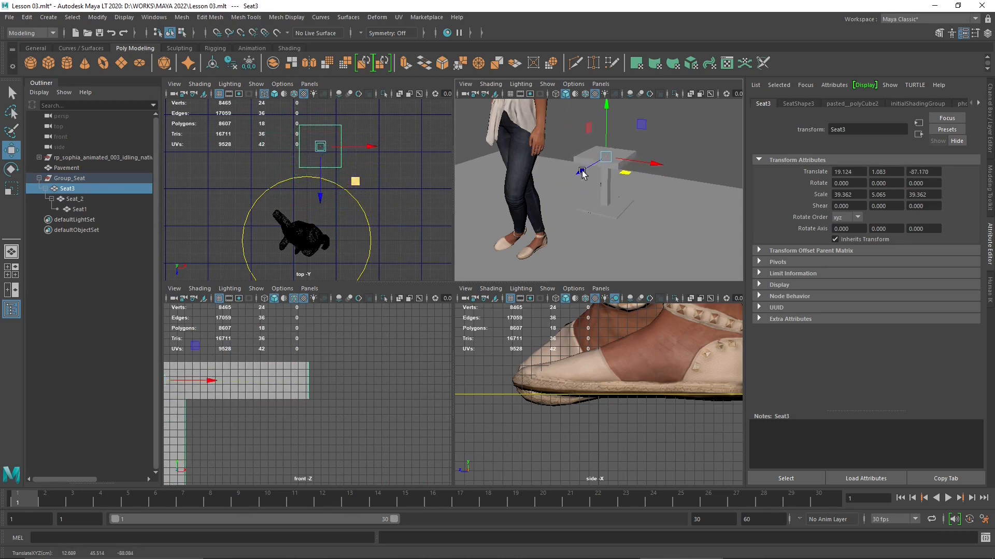
Try moving Seat_2 with its child to about X 0.157, Z 0.478, and Seat1 alone to about X 0.044, Z 0.019.
double_click(73, 200)
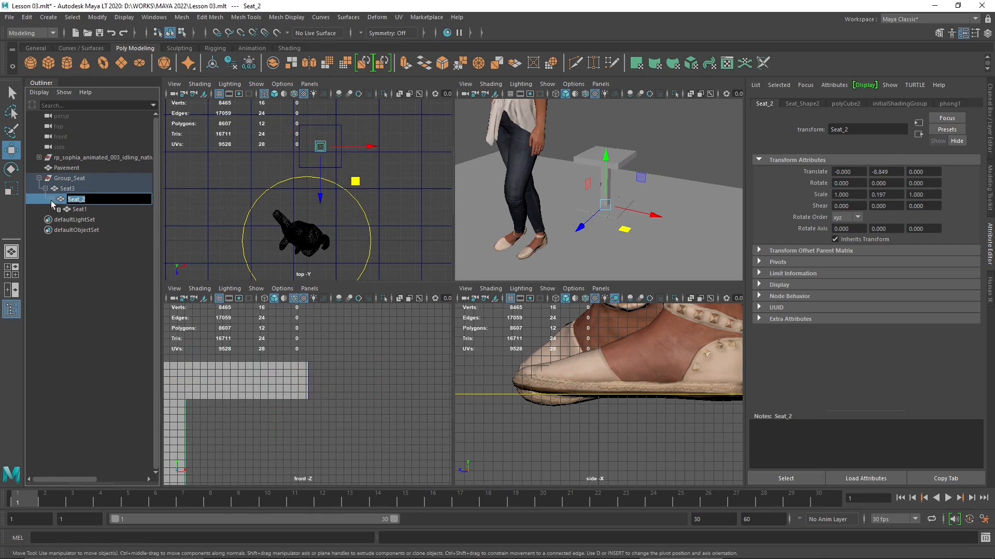
left_click(60, 199)
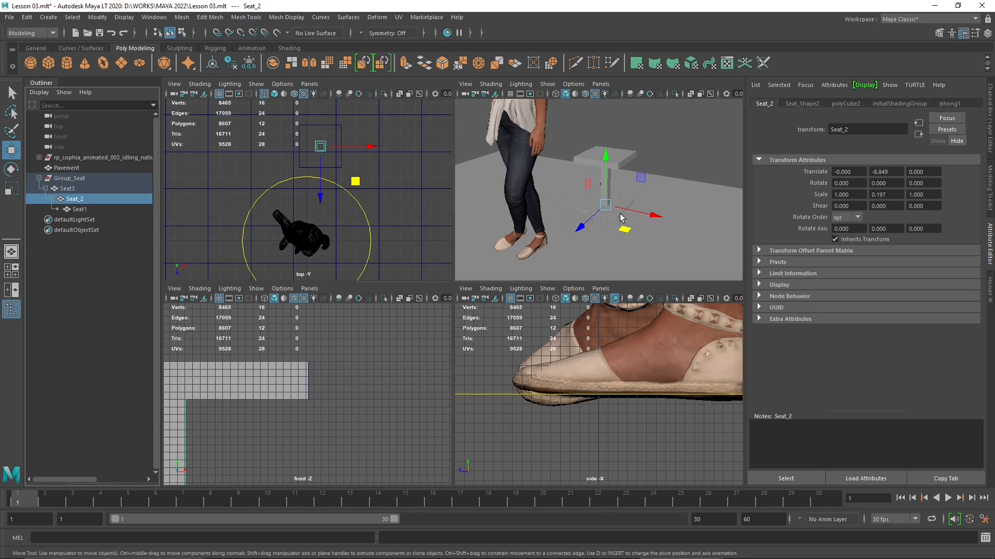
mouse_move(627, 238)
left_mouse_down()
mouse_move(632, 223)
mouse_move(585, 217)
mouse_move(641, 250)
mouse_move(617, 237)
mouse_move(637, 239)
mouse_move(637, 225)
mouse_move(630, 235)
mouse_move(614, 230)
mouse_move(638, 236)
mouse_move(625, 245)
left_mouse_up()
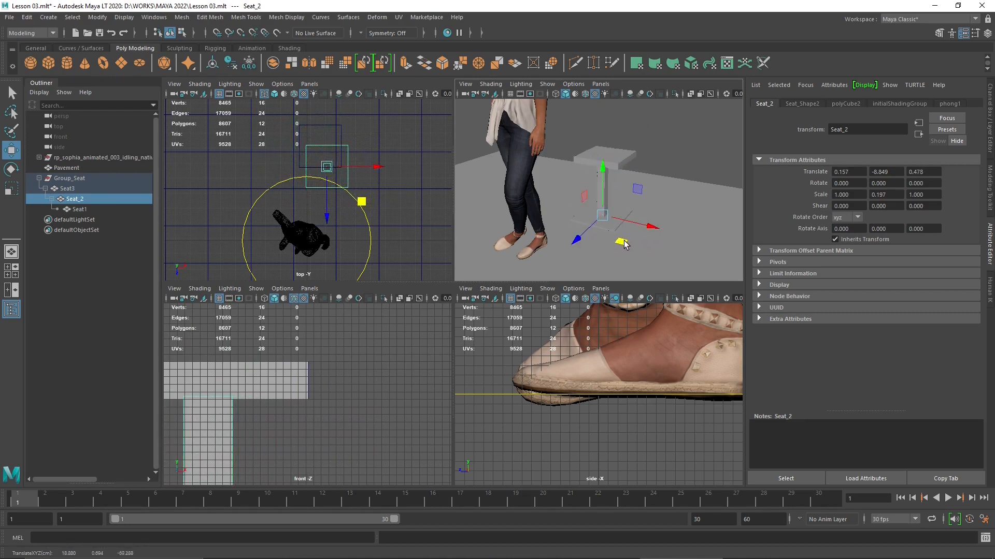
left_click(84, 210)
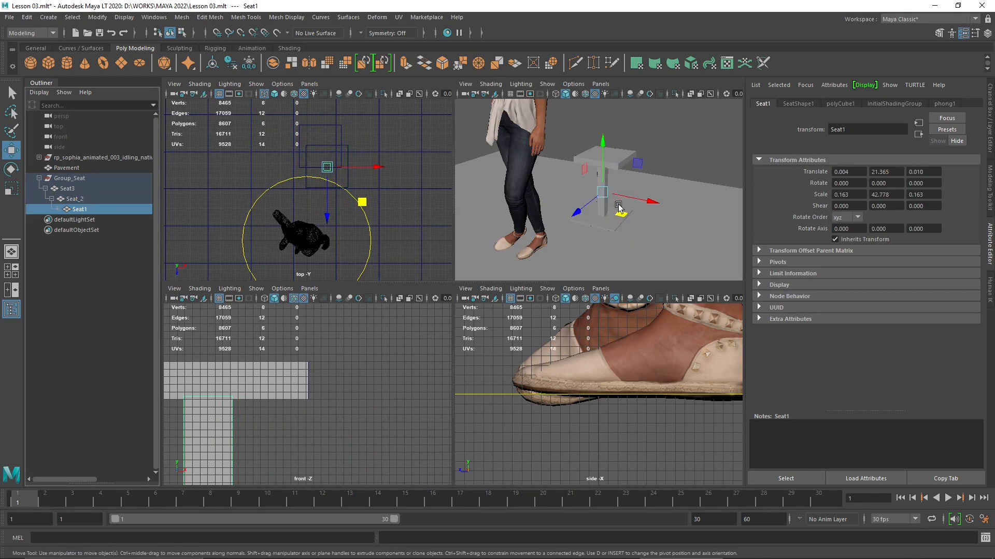
mouse_move(619, 207)
left_mouse_down()
mouse_move(631, 230)
mouse_move(604, 217)
mouse_move(627, 223)
mouse_move(623, 207)
mouse_move(624, 216)
left_mouse_up()
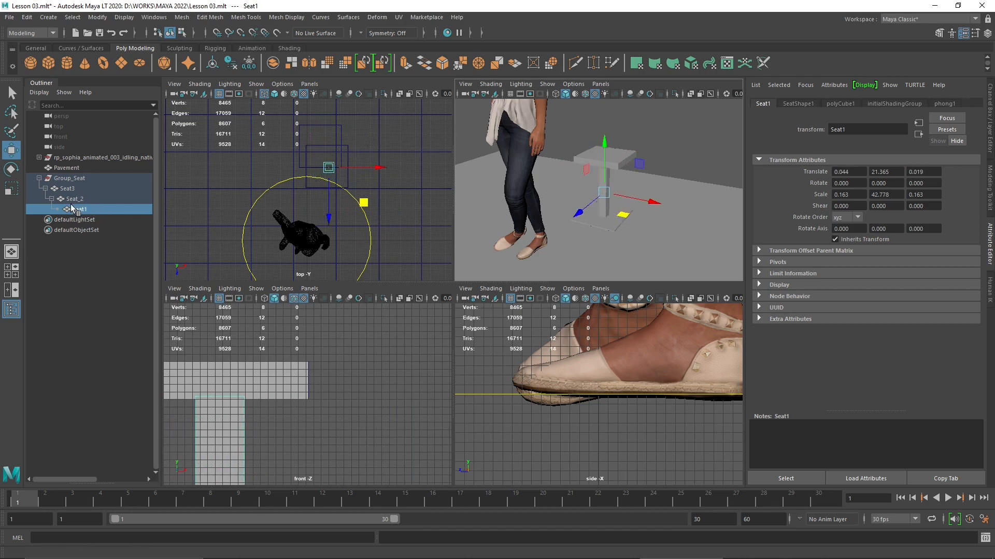
Undo the separate moves of Seat1 and Seat_2, returning to the Seat3 selection.
key("ctrl+z")
key("ctrl+z")
key("ctrl+z")
key("ctrl+z")
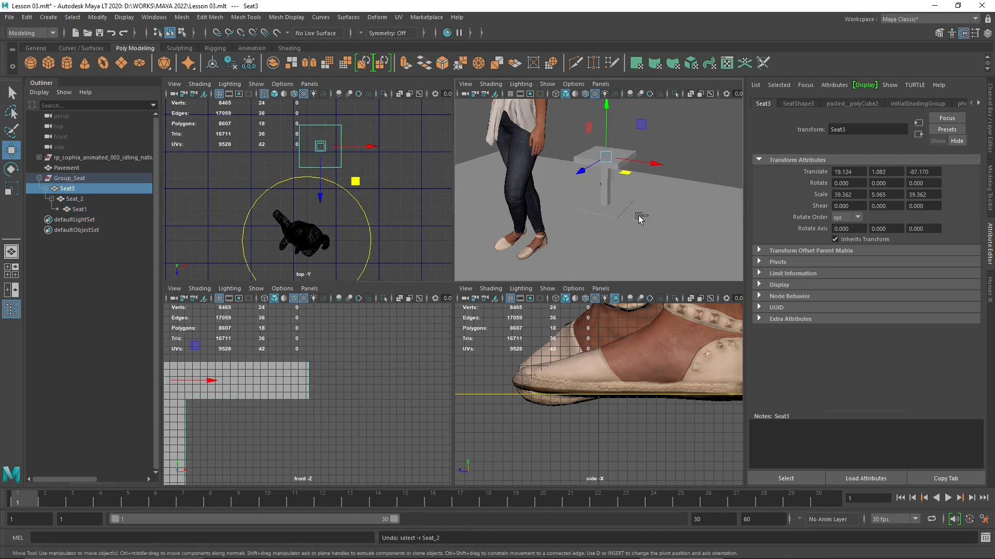
Collapse and select Group_Seat, delete it from the scene, and paste the copied seat group back in.
left_click(39, 178)
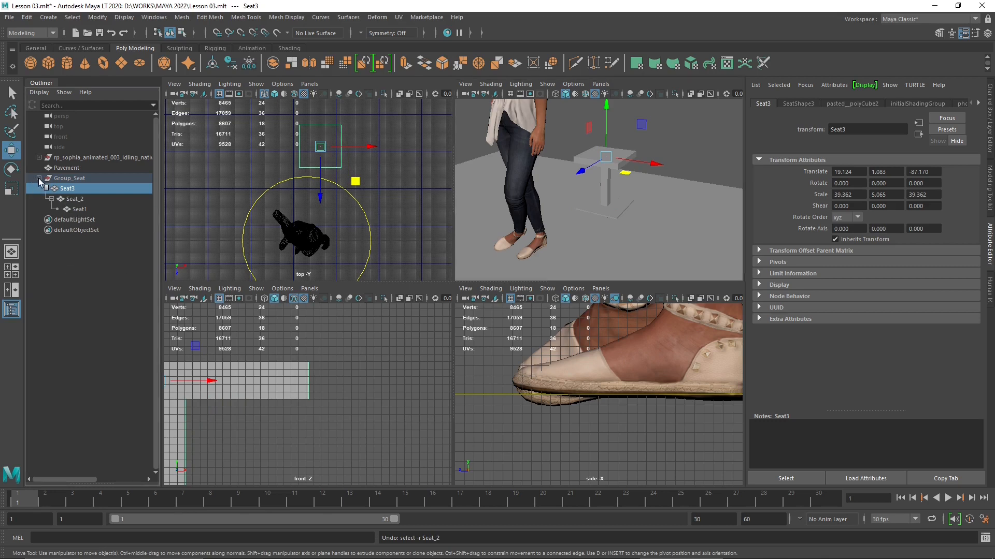
double_click(58, 179)
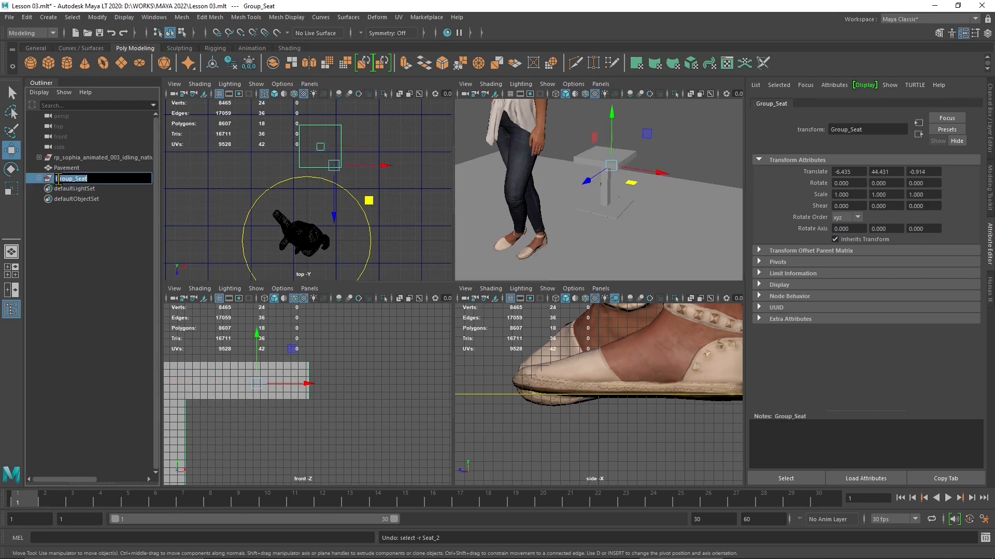
key("Return")
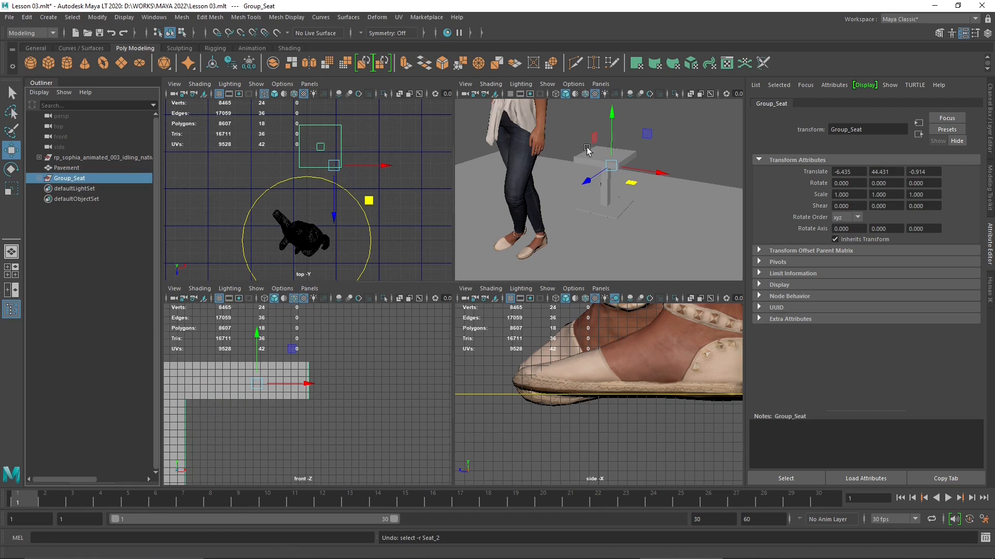
left_click_drag(570, 183, 568, 200, "alt")
right_click_drag(568, 200, 567, 183, "alt")
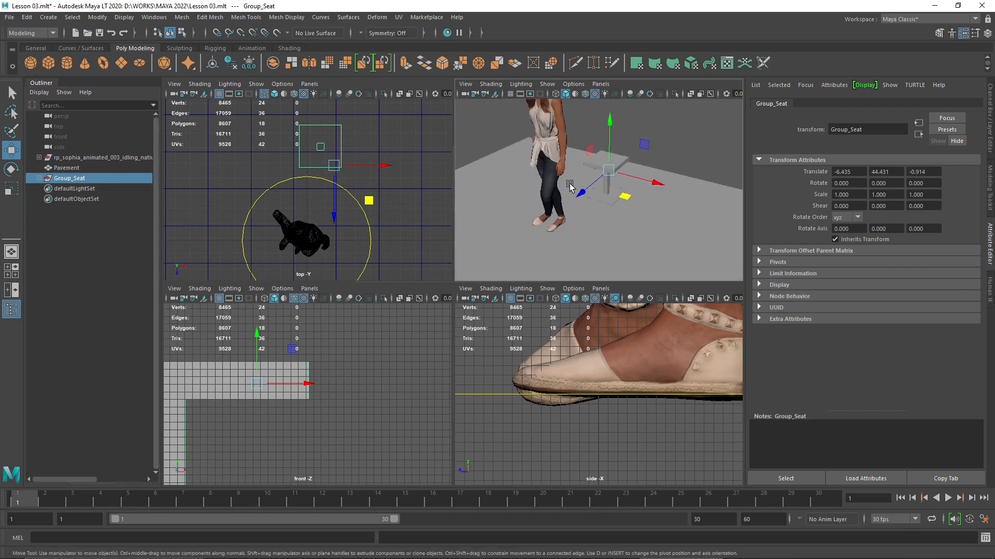
left_click_drag(593, 209, 598, 204, "alt")
middle_click_drag(601, 218, 541, 208, "alt")
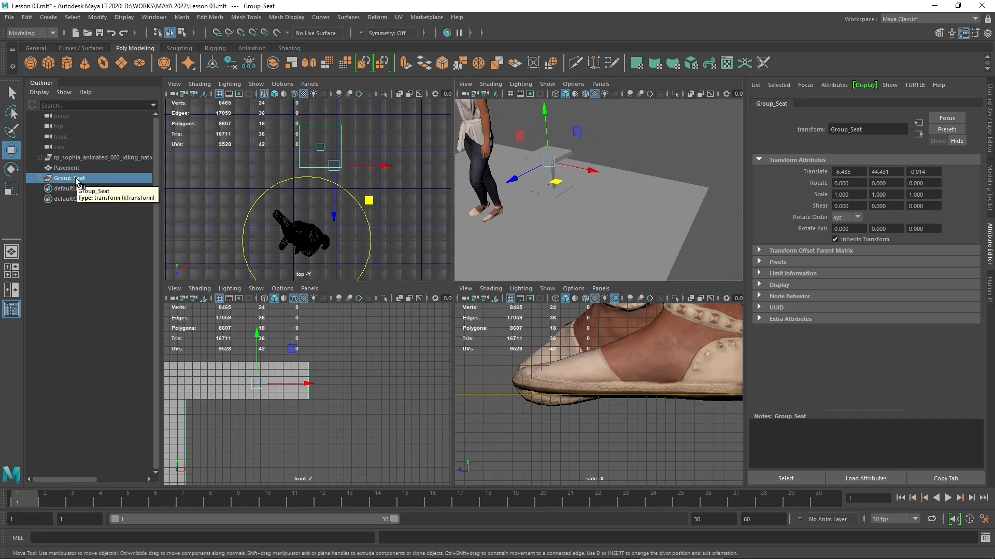
key("Delete")
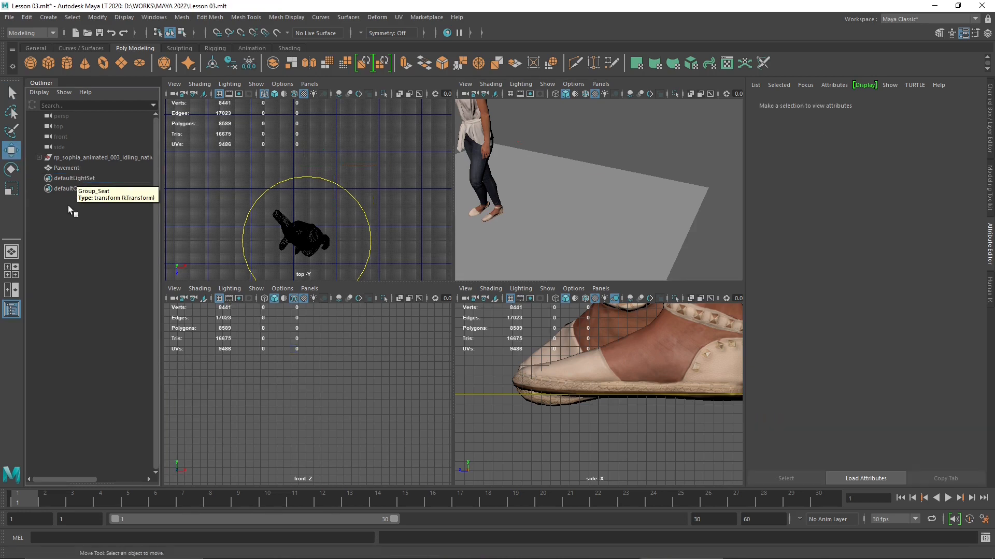
key("ctrl+v")
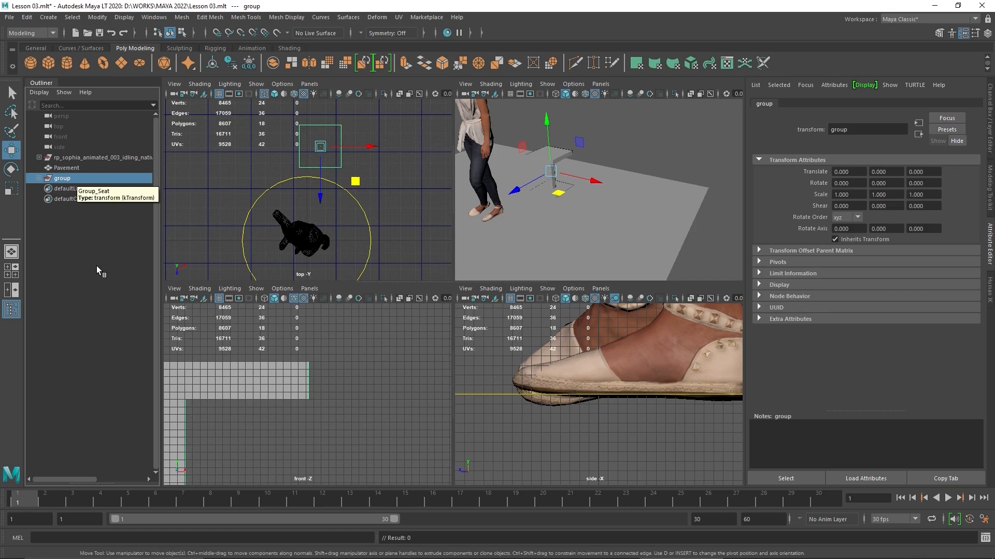
Duplicate the pasted seat group, move the copy along X to about 84.677, and clear the selection.
key("ctrl+d")
left_click_drag(598, 183, 667, 201)
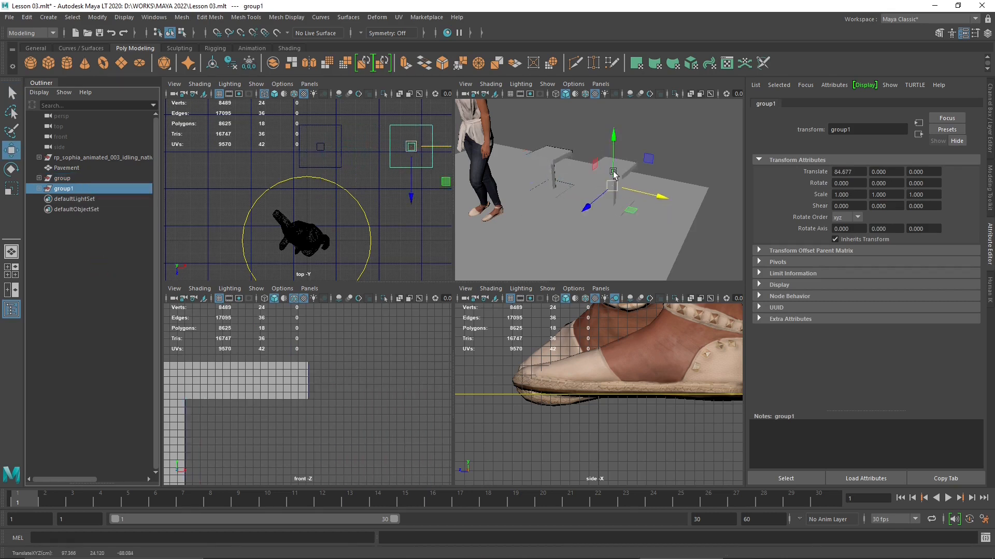
left_click(571, 139)
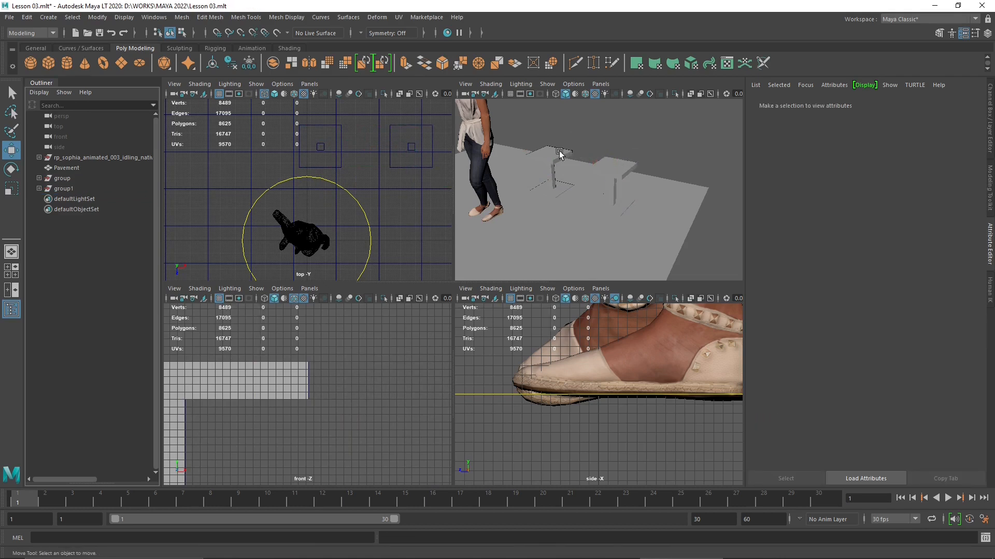
Compare the two seats by selecting the Seat3 part of the original and of the duplicate, ending on the original's pasted__Seat3.
left_click(556, 150)
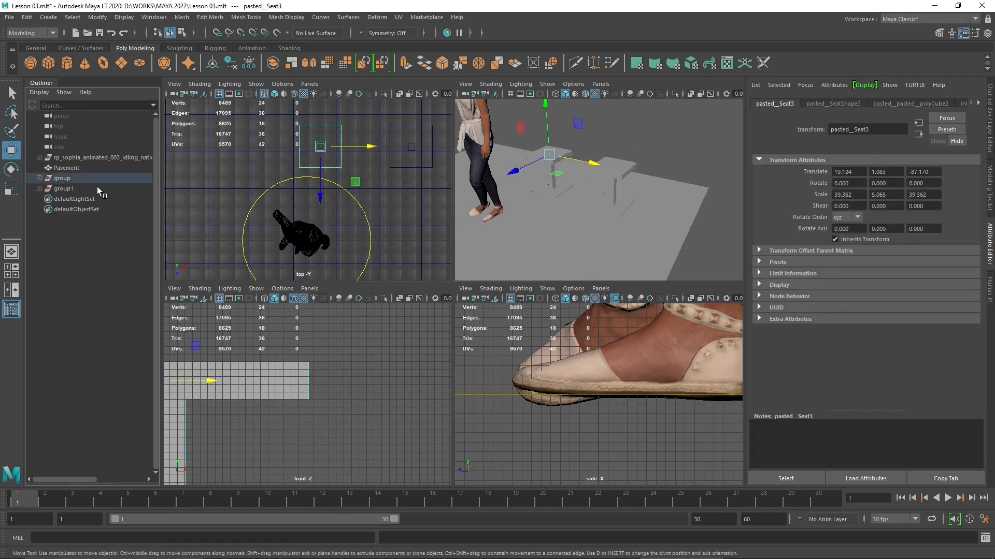
left_click(615, 170)
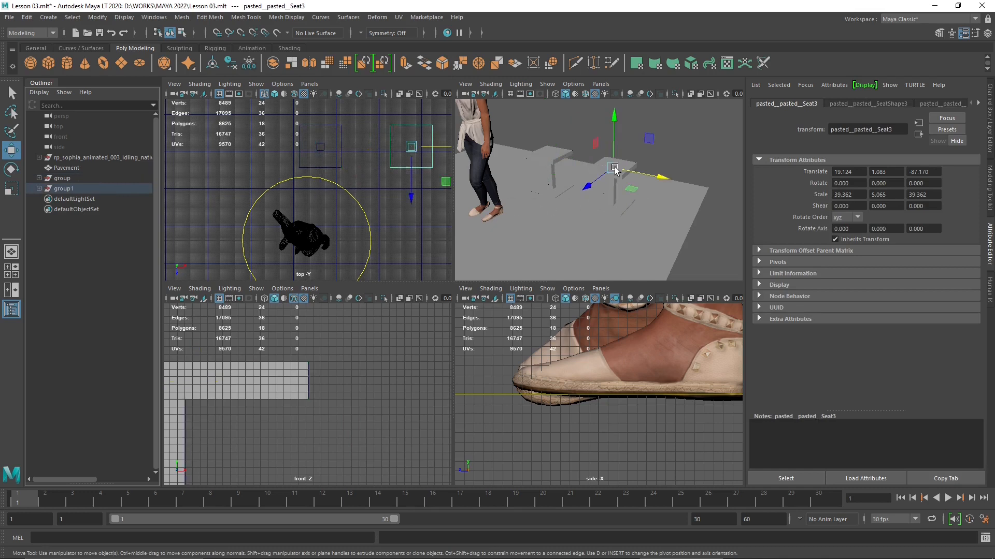
left_click_drag(502, 219, 574, 223, "alt")
left_click(574, 224)
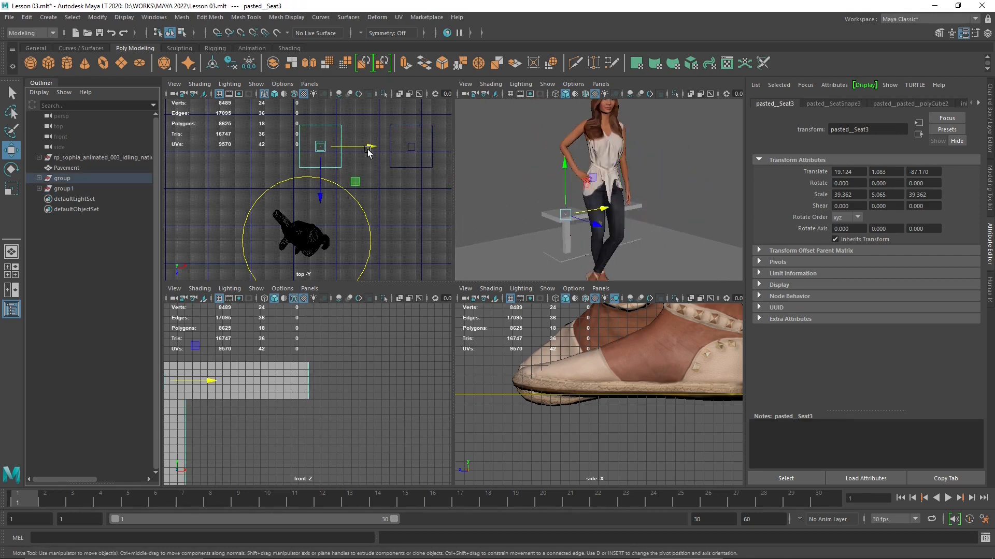
scroll(377, 164, "down", 2)
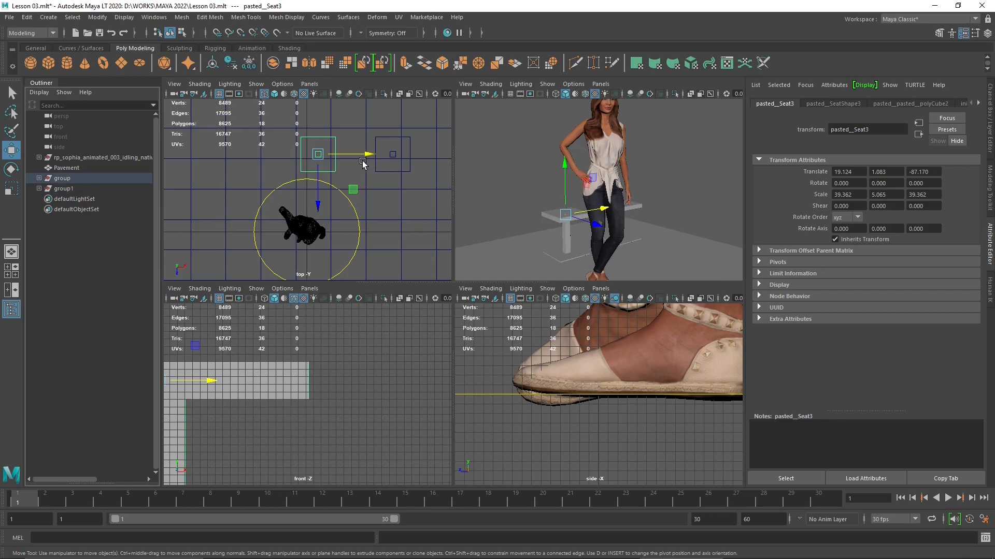